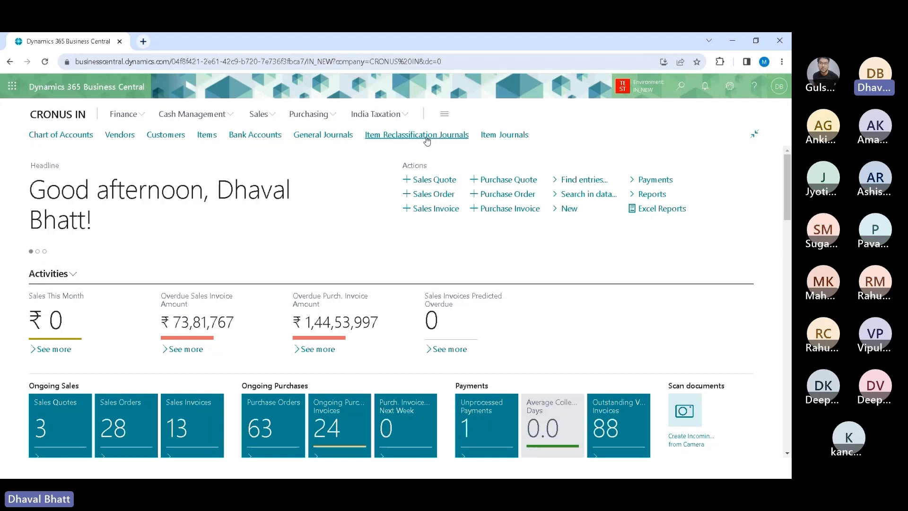
# Step: Open the Item Reclassification Journals page and review its available journal batches without changing the batch
pyautogui.click(427, 137)
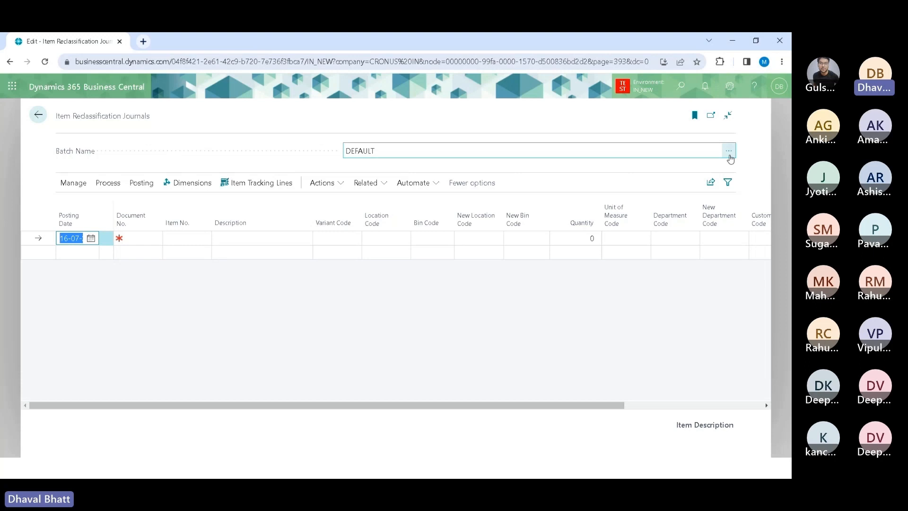
pyautogui.click(730, 152)
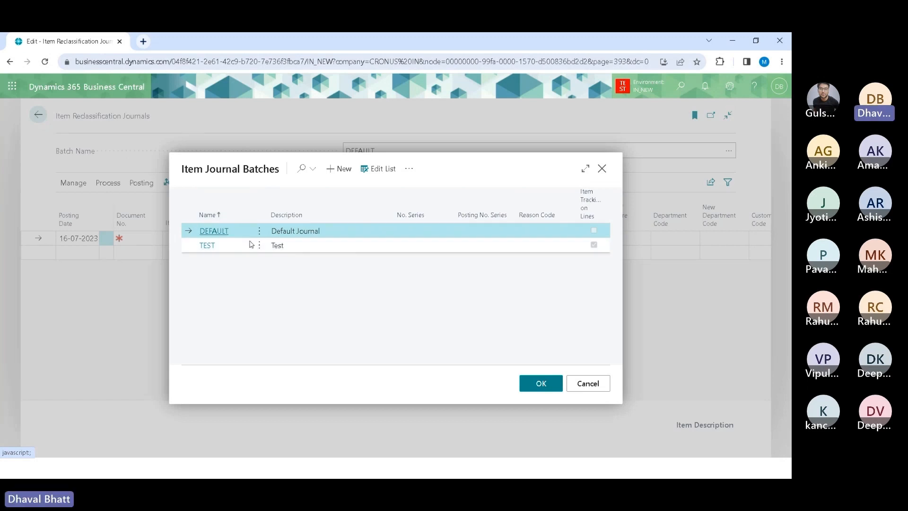
pyautogui.click(585, 387)
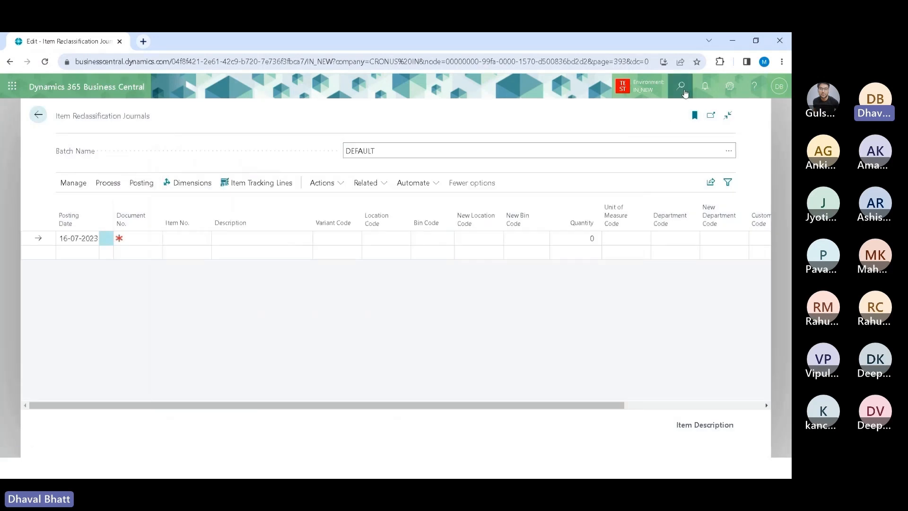
# Step: Search for item journal templates, open the Item Journal Templates list and its ITEM batches, then return
pyautogui.click(682, 87)
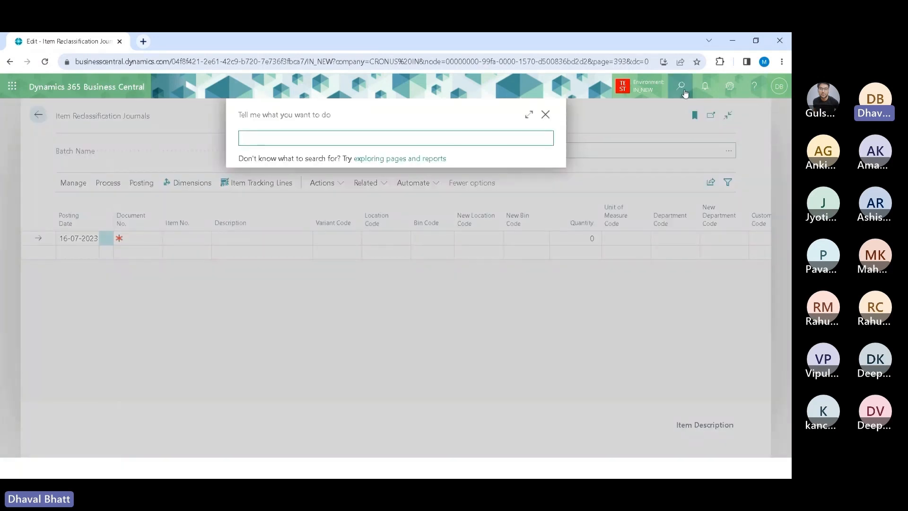
pyautogui.write('item jou')
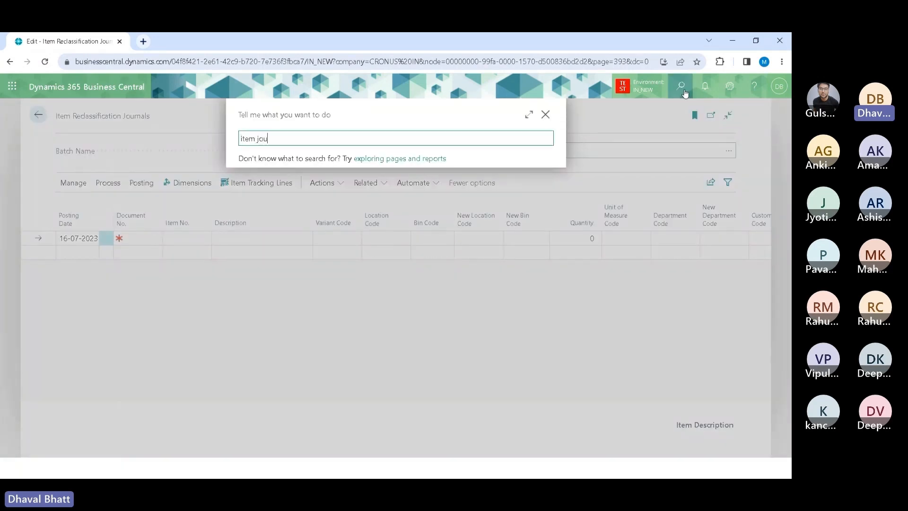
pyautogui.write('r tem')
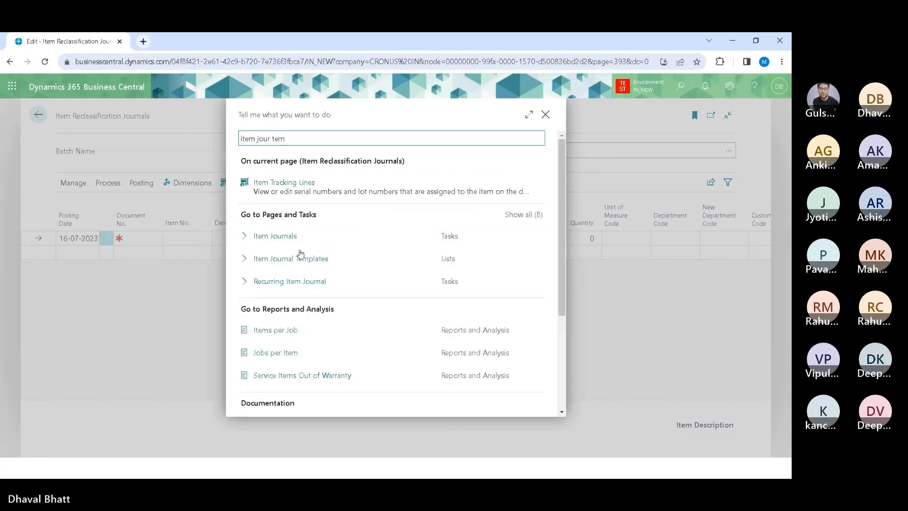
pyautogui.click(291, 258)
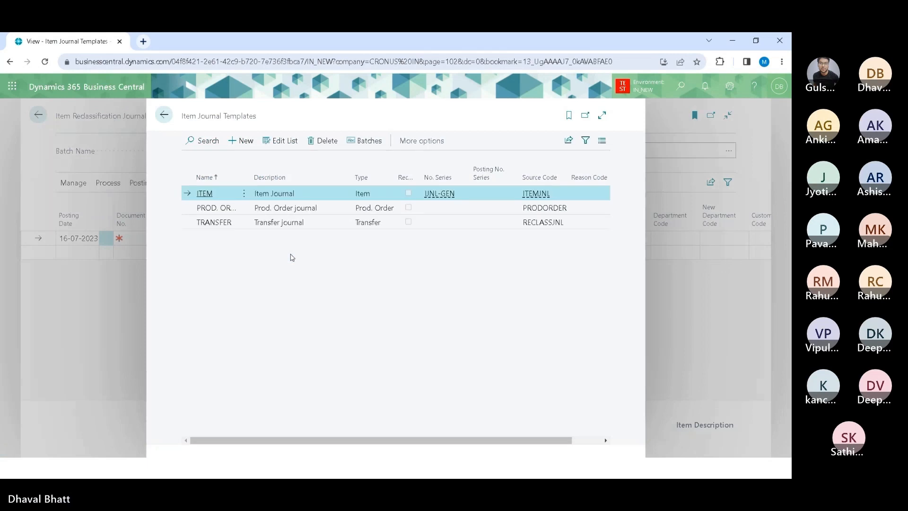
pyautogui.click(602, 116)
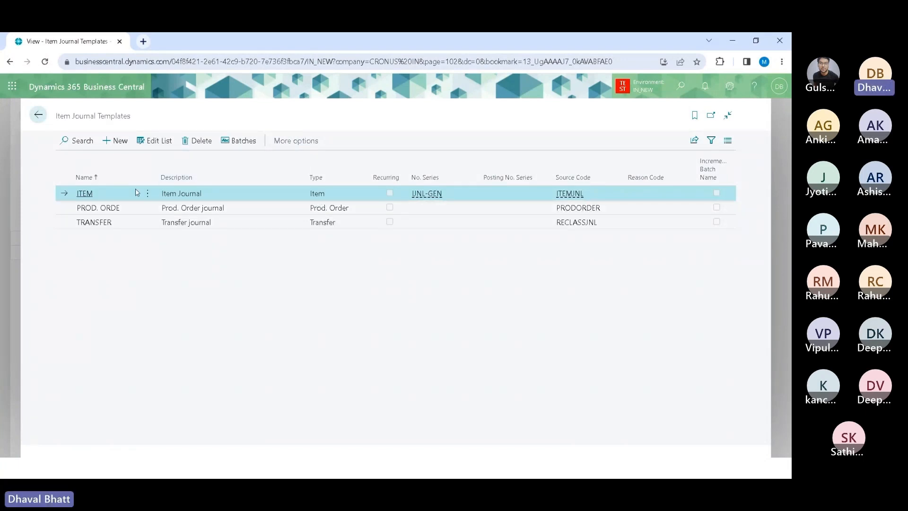
pyautogui.click(253, 146)
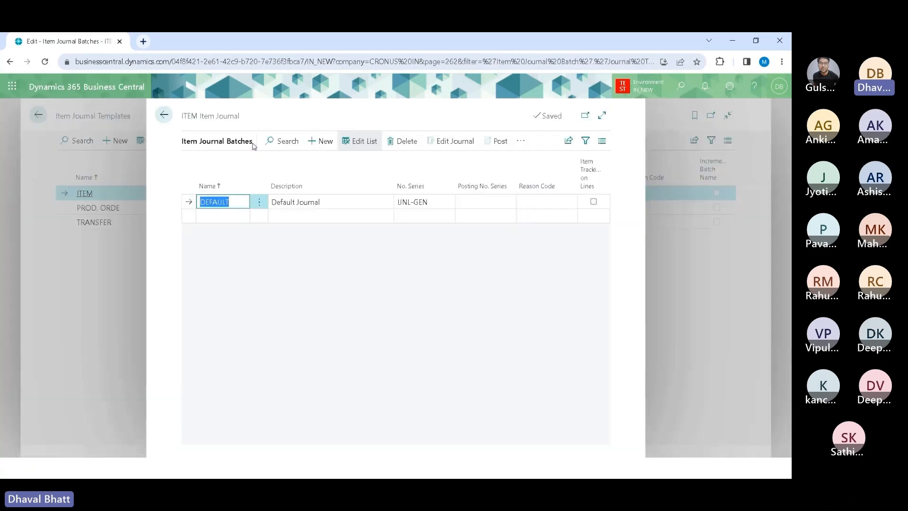
pyautogui.click(164, 117)
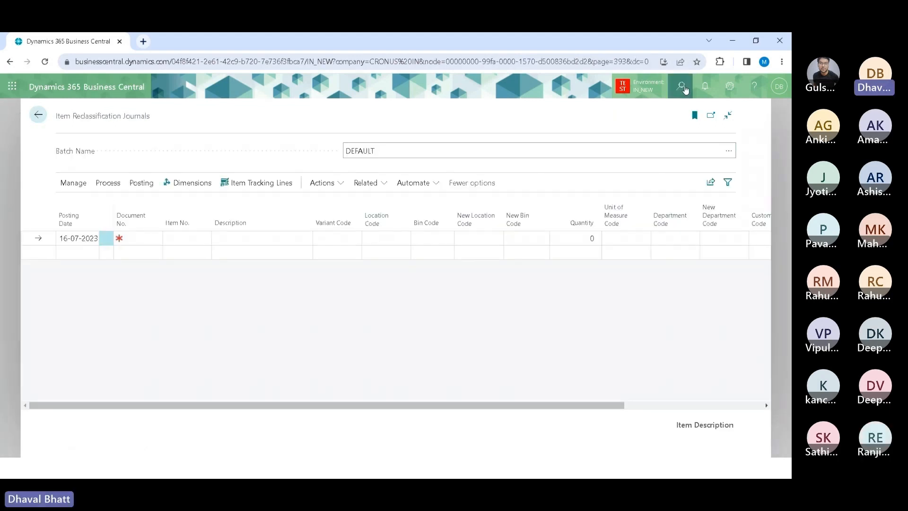
pyautogui.click(682, 87)
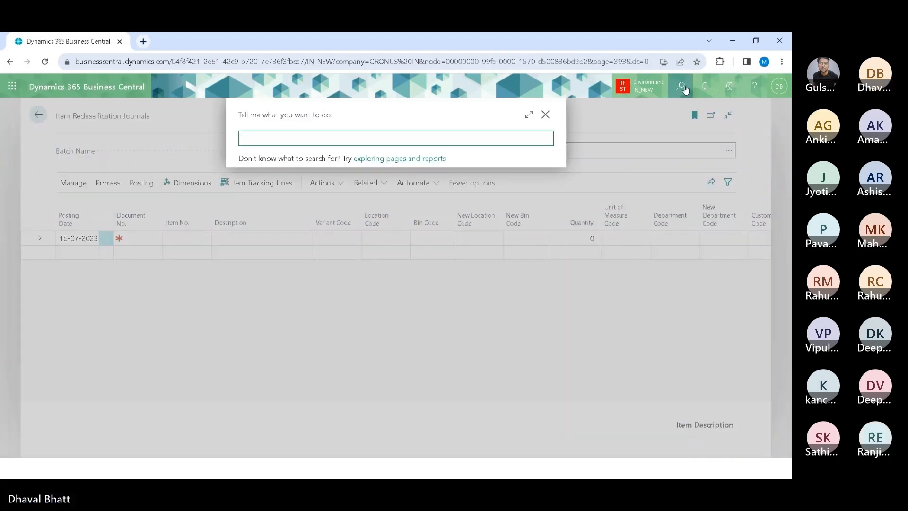
pyautogui.write('ityem reclass')
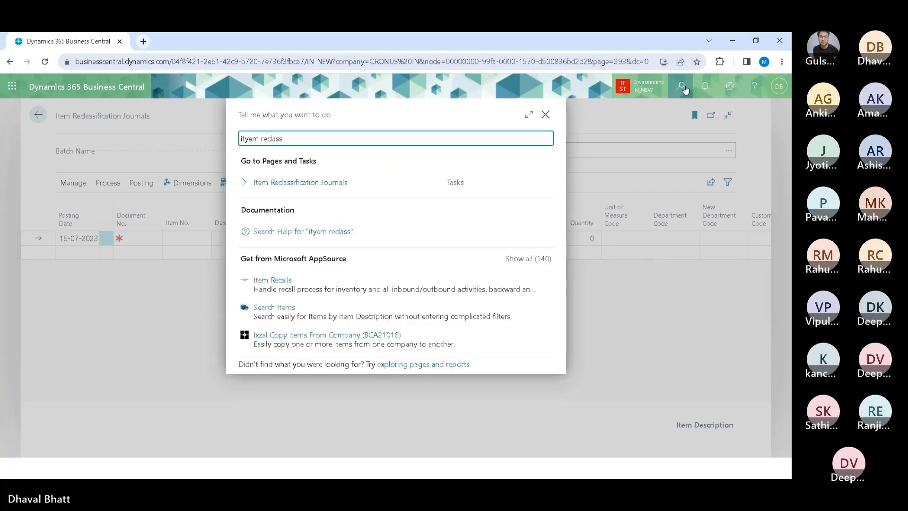
pyautogui.hotkey('ctrl', 'Left')
pyautogui.press('BackSpace')
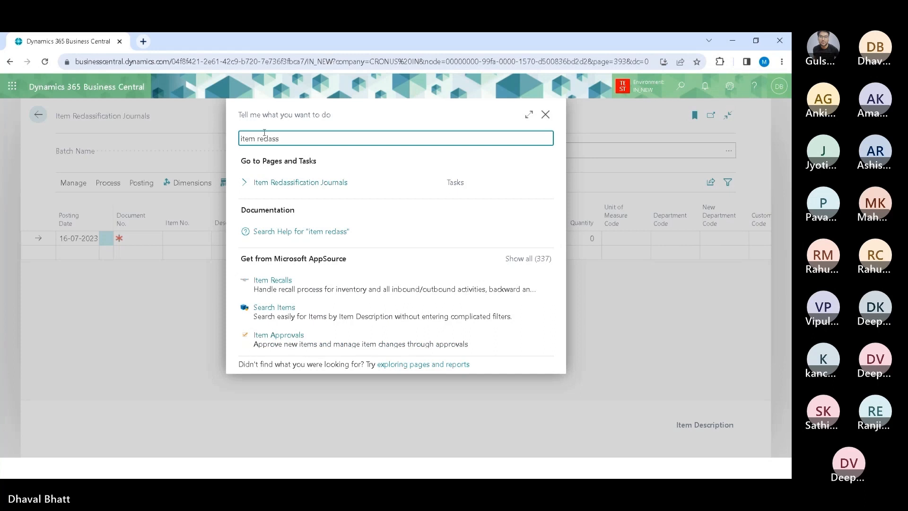
pyautogui.click(545, 115)
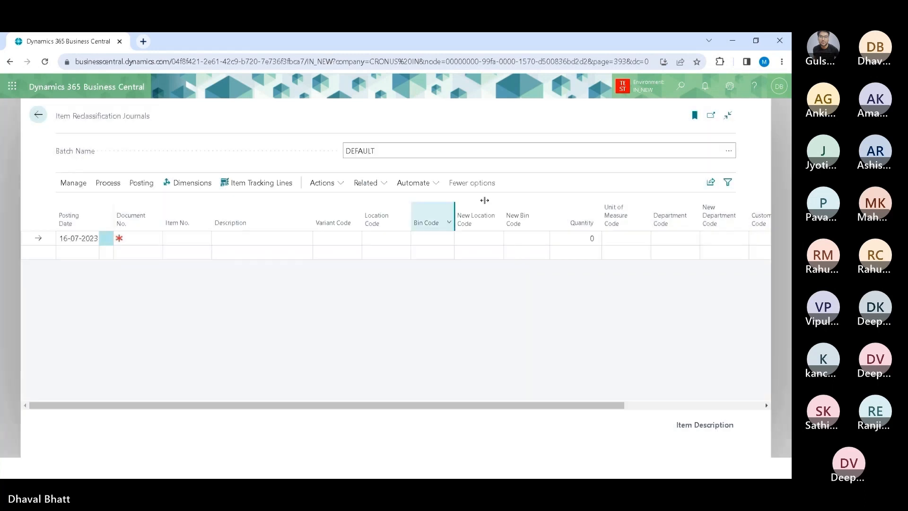
# Step: Inspect the Item Journal Batches lookup with Page Inspection, then close it without selecting a batch
pyautogui.click(730, 152)
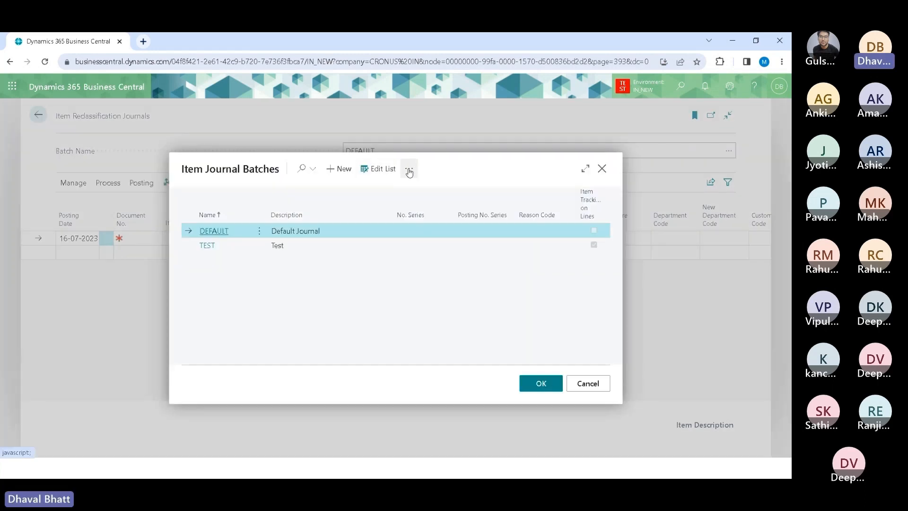
pyautogui.click(409, 173)
pyautogui.click(454, 338)
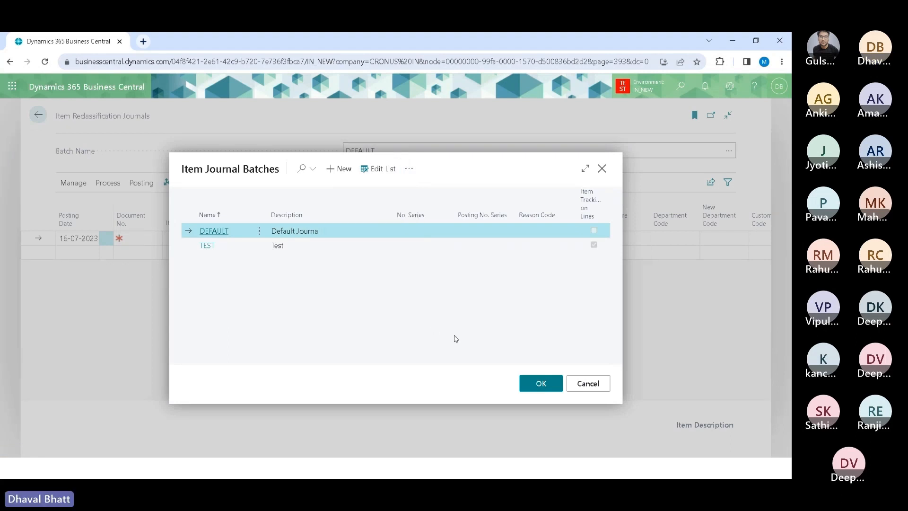
pyautogui.hotkey('ctrl', 'alt', 'F1')
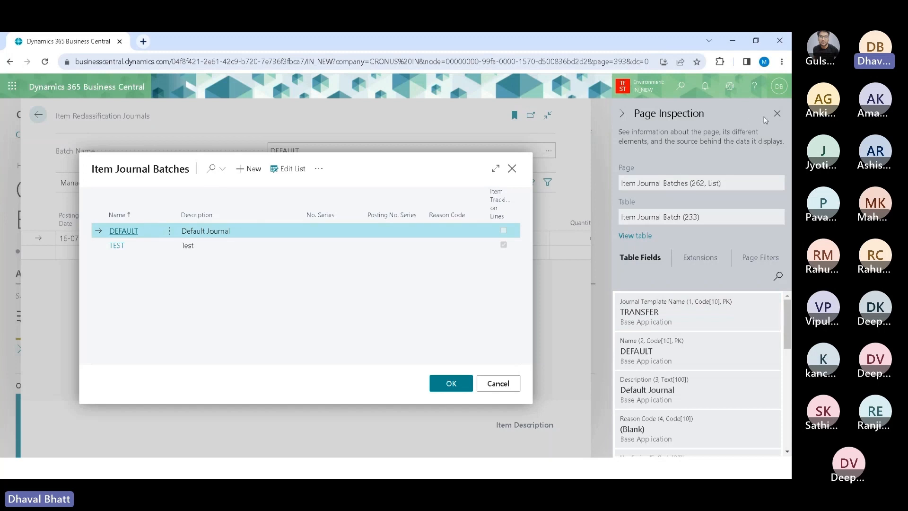
pyautogui.click(777, 114)
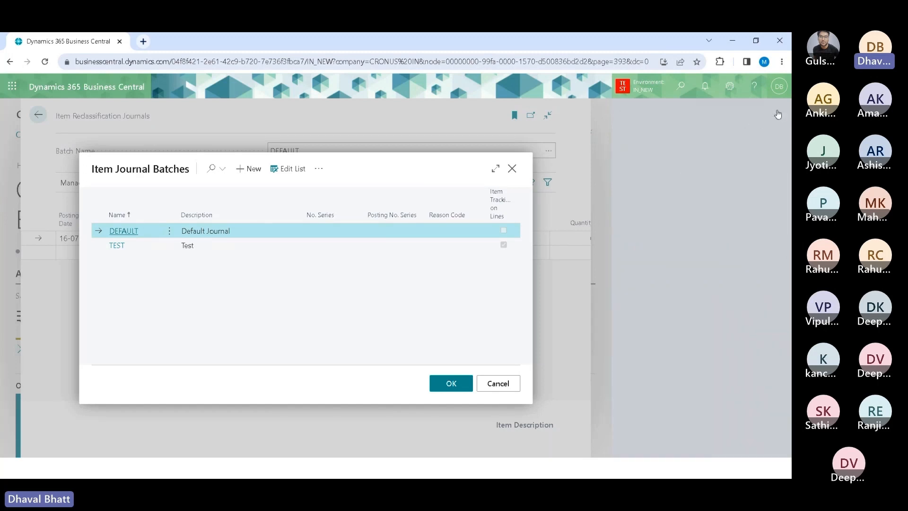
pyautogui.click(586, 384)
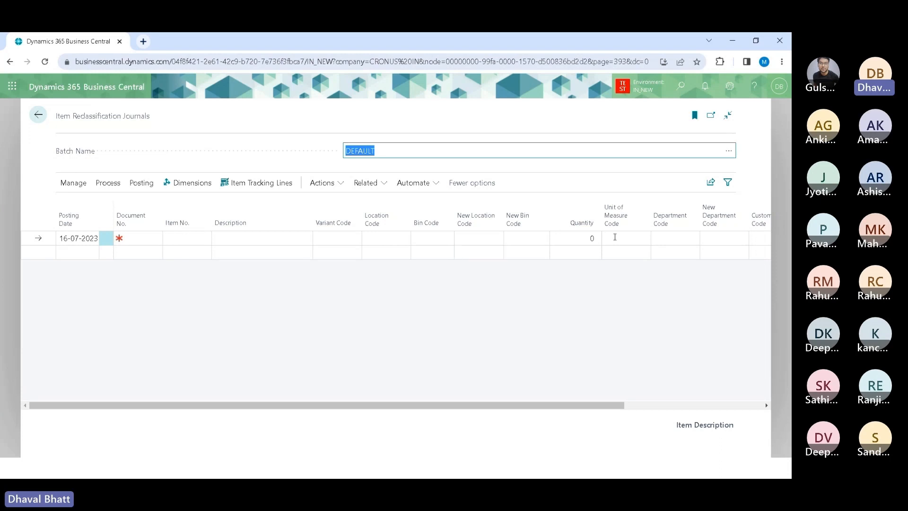
# Step: Scroll through the journal line columns, including the department and dimension code columns, and back
pyautogui.click(314, 212)
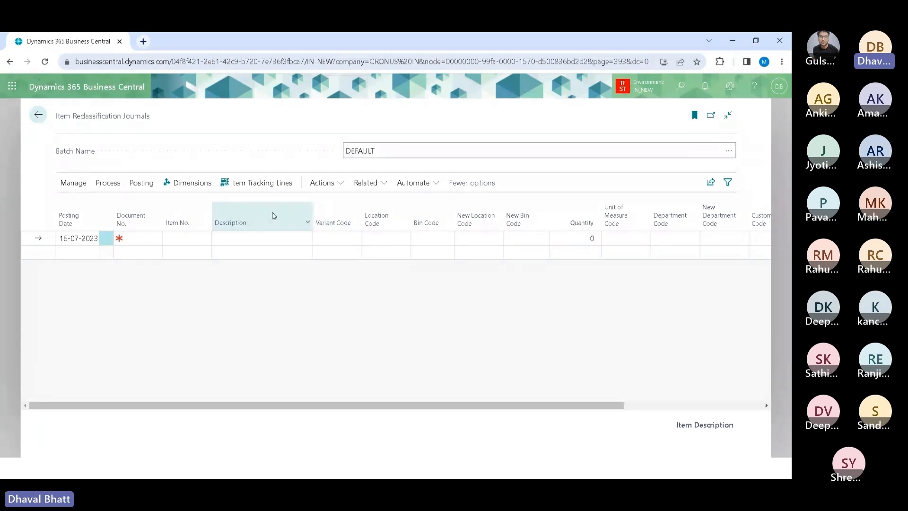
pyautogui.moveTo(274, 216); pyautogui.dragTo(273, 216)
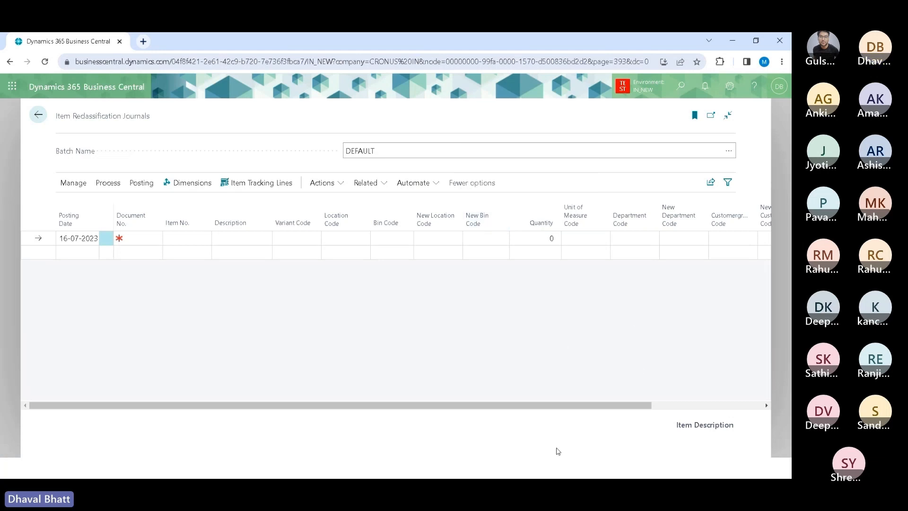
pyautogui.moveTo(568, 405); pyautogui.dragTo(703, 405)
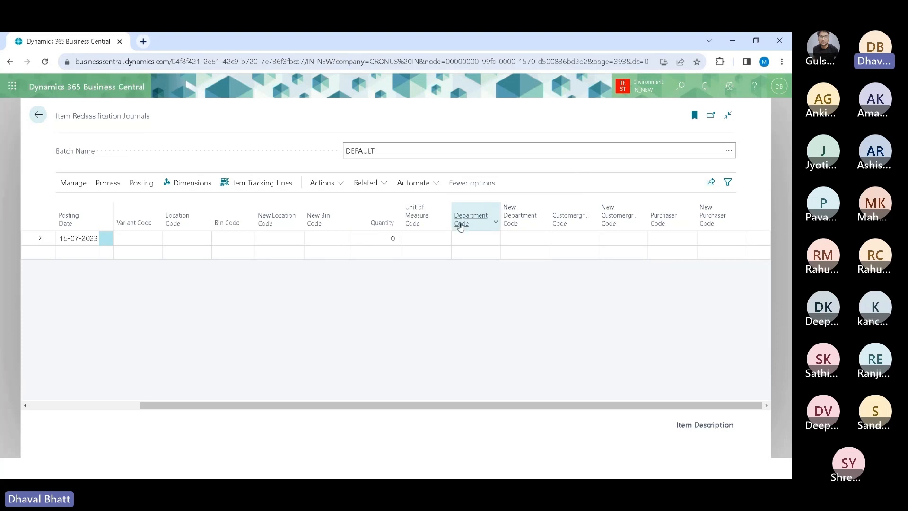
pyautogui.moveTo(474, 222)
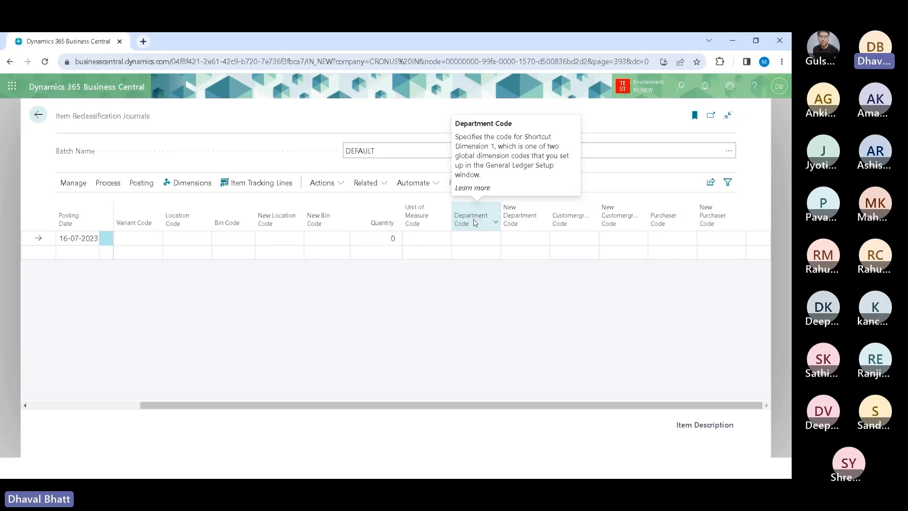
pyautogui.moveTo(517, 215)
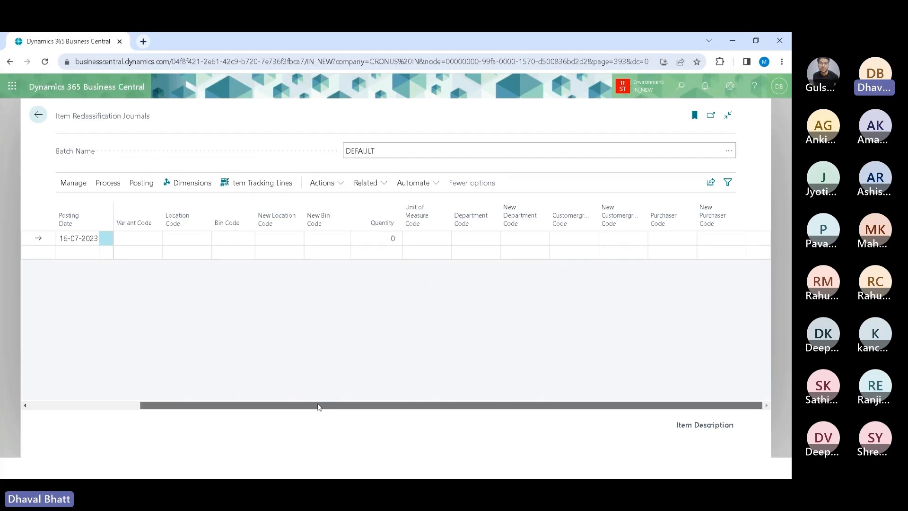
pyautogui.moveTo(319, 405); pyautogui.dragTo(152, 403)
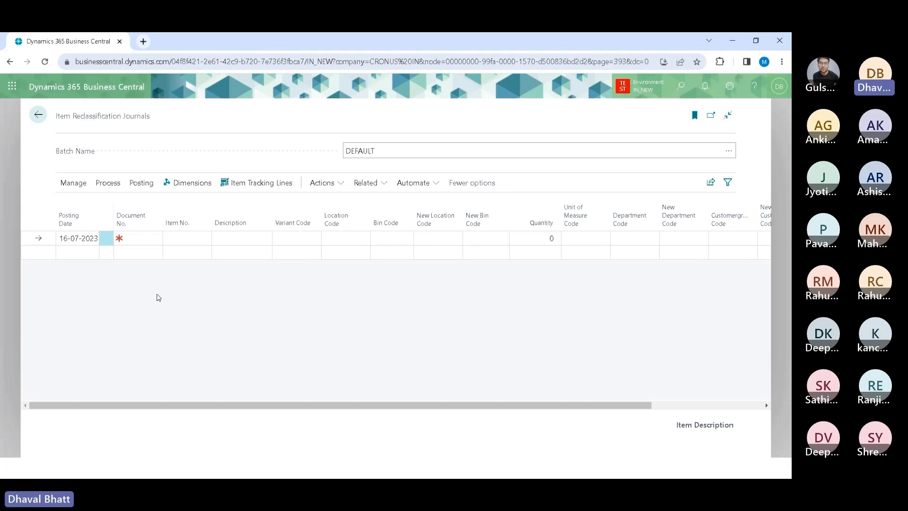
# Step: Enter document number TEST001 and item number 1010 on the journal line
pyautogui.click(139, 239)
pyautogui.write('TEST001')
pyautogui.press('Tab')
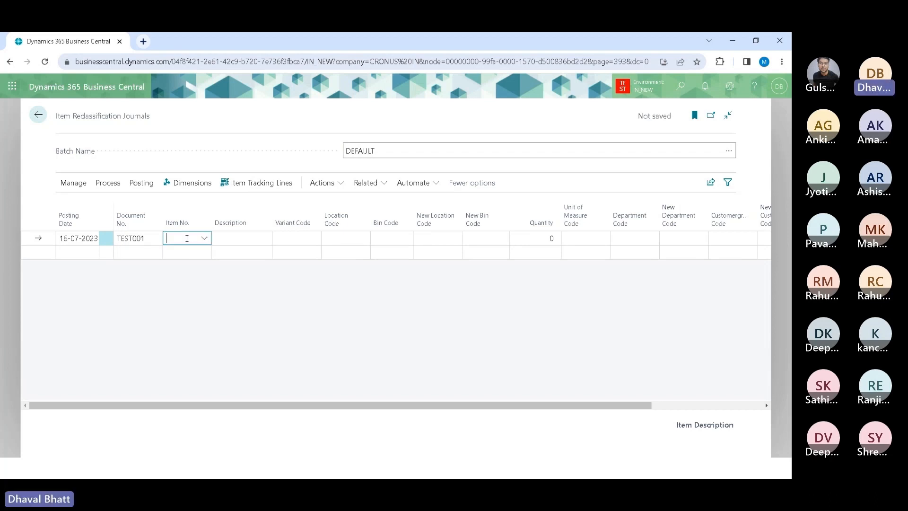
pyautogui.write('1010')
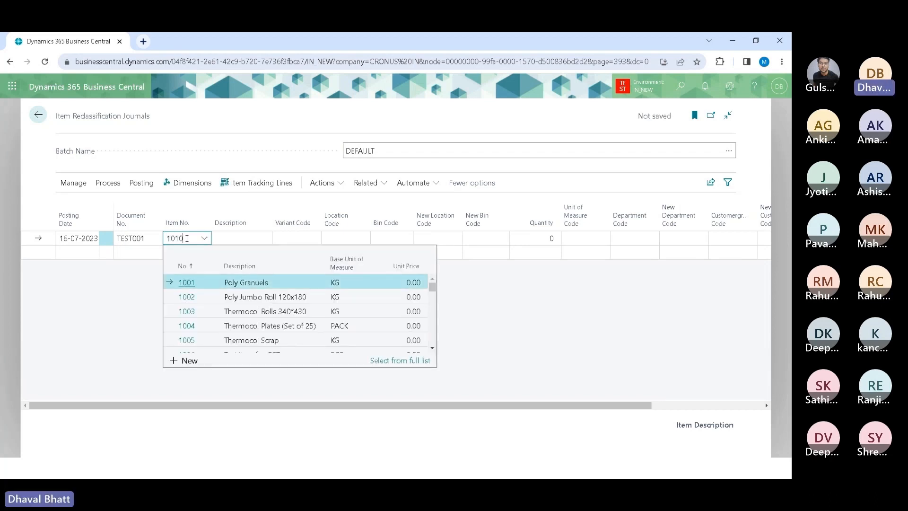
pyautogui.press('Return')
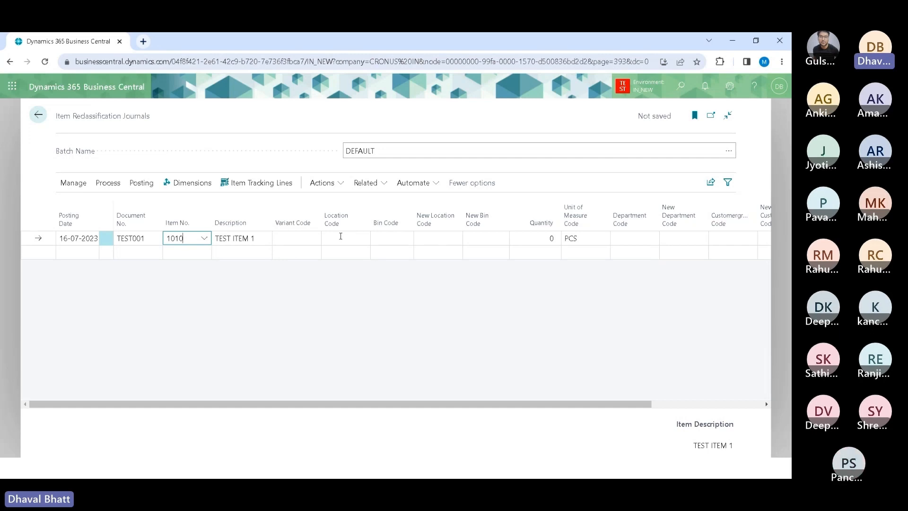
# Step: Set the line's Location Code to LOC1
pyautogui.click(350, 237)
pyautogui.click(362, 238)
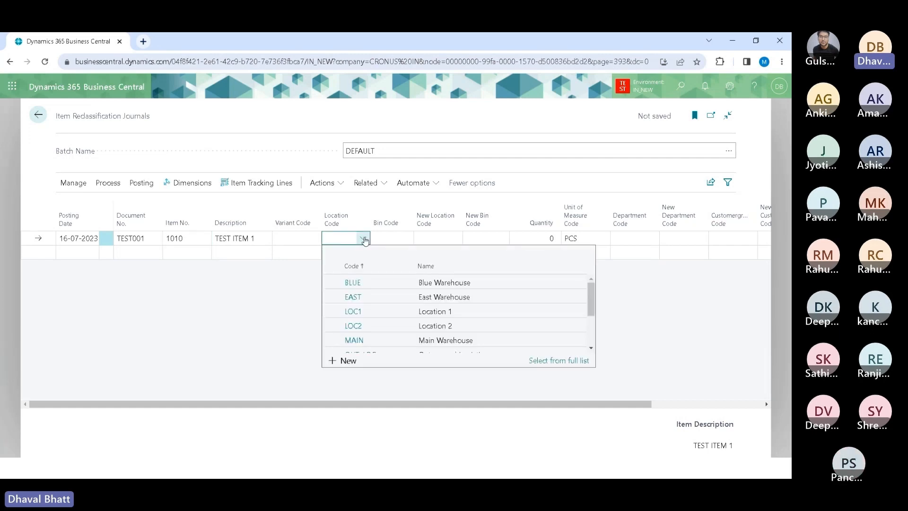
pyautogui.click(352, 312)
pyautogui.press('Tab')
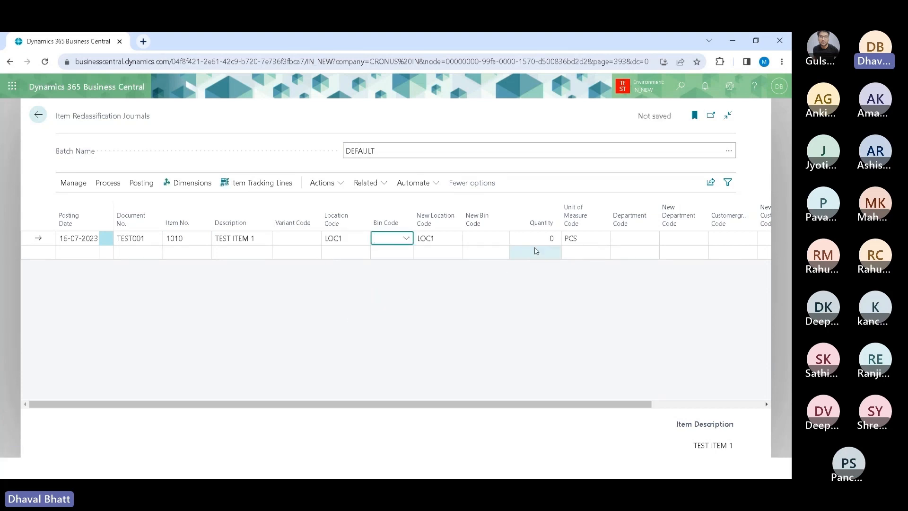
# Step: Check the item's availability by location for the journal line, then close the availability window
pyautogui.click(367, 183)
pyautogui.moveTo(385, 231)
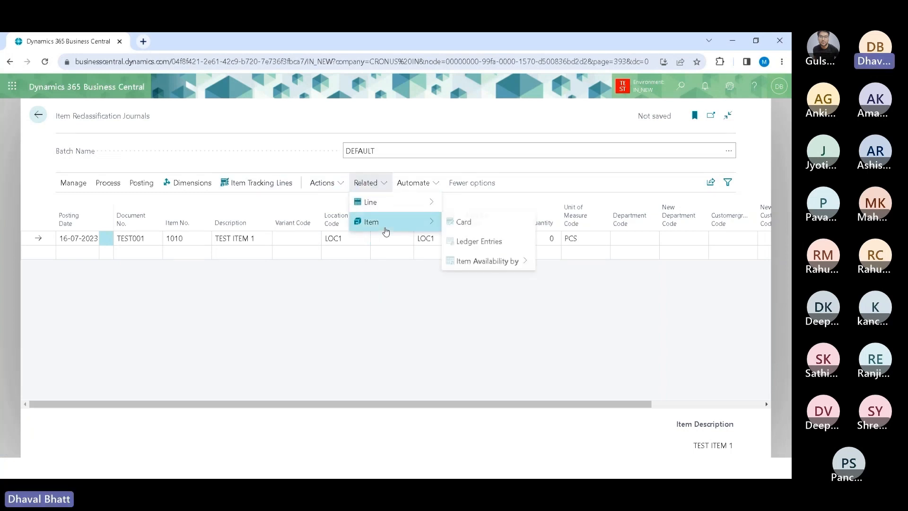
pyautogui.moveTo(494, 267)
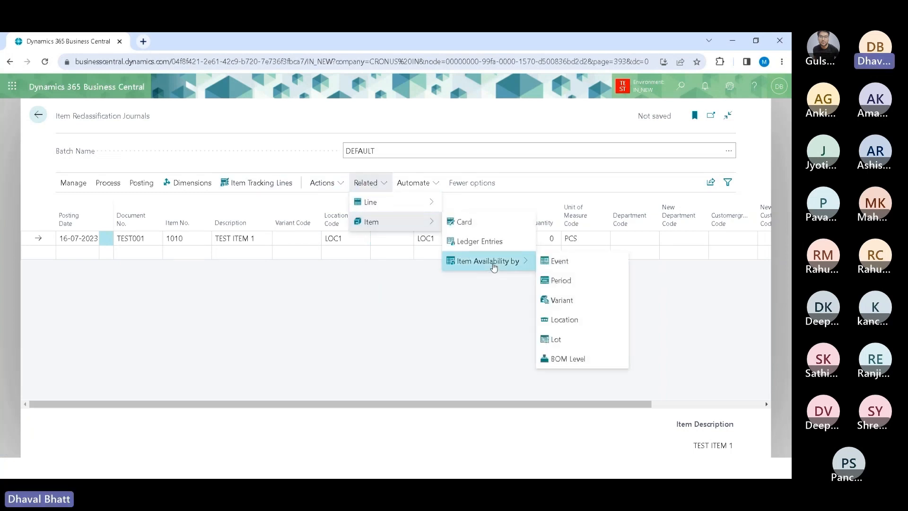
pyautogui.click(560, 320)
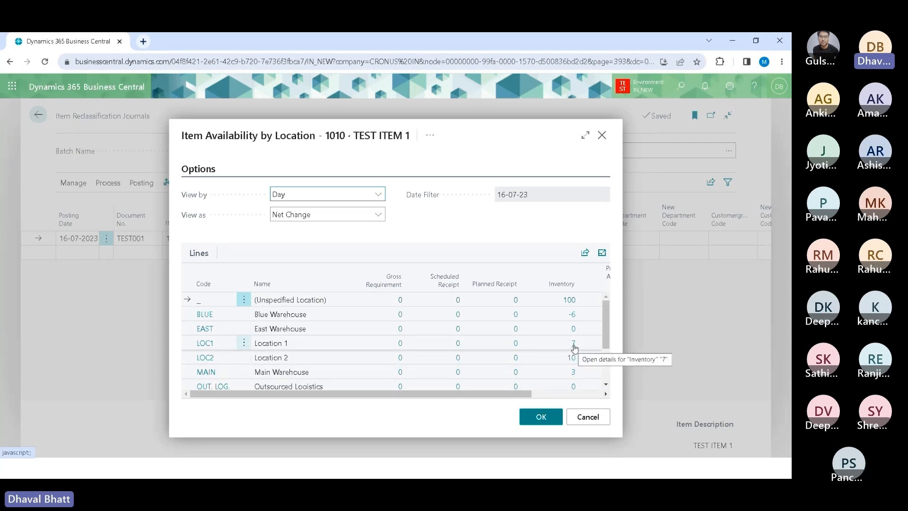
pyautogui.click(594, 419)
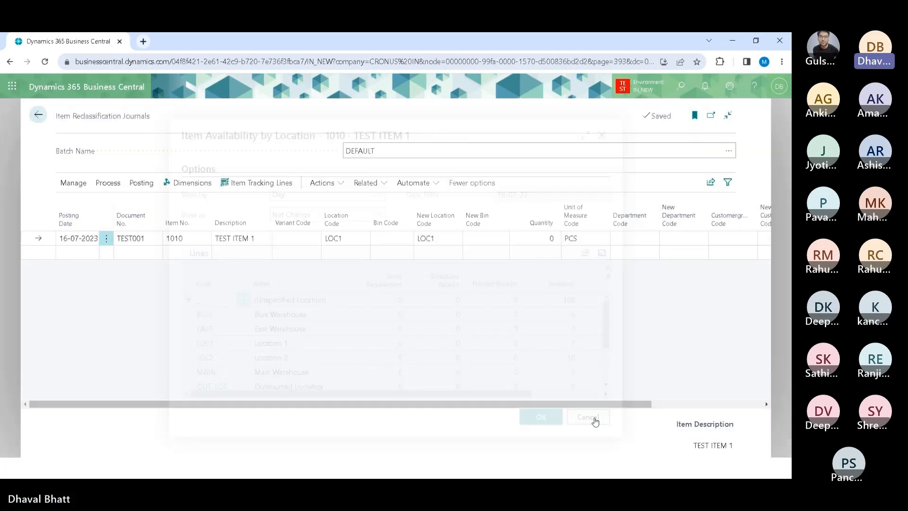
# Step: Open the Item Ledger Entries page through the search feature
pyautogui.click(543, 240)
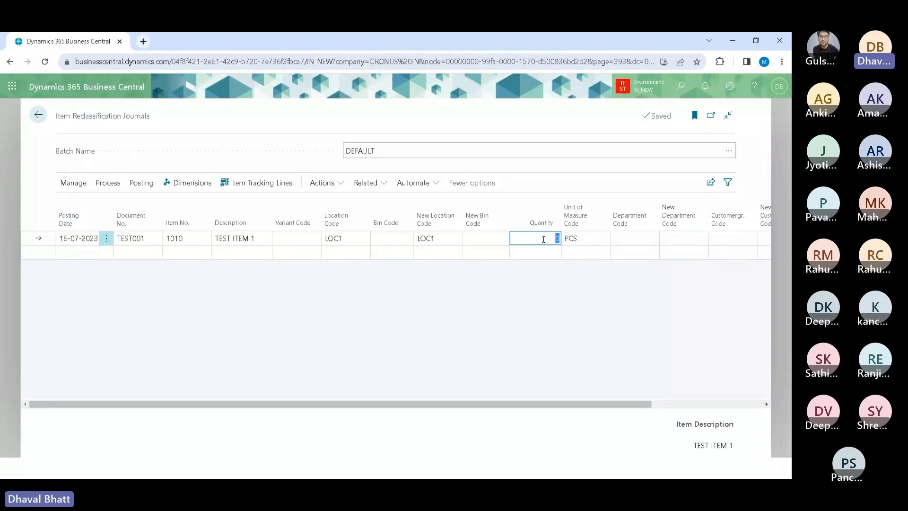
pyautogui.moveTo(566, 405); pyautogui.dragTo(658, 403)
pyautogui.click(681, 85)
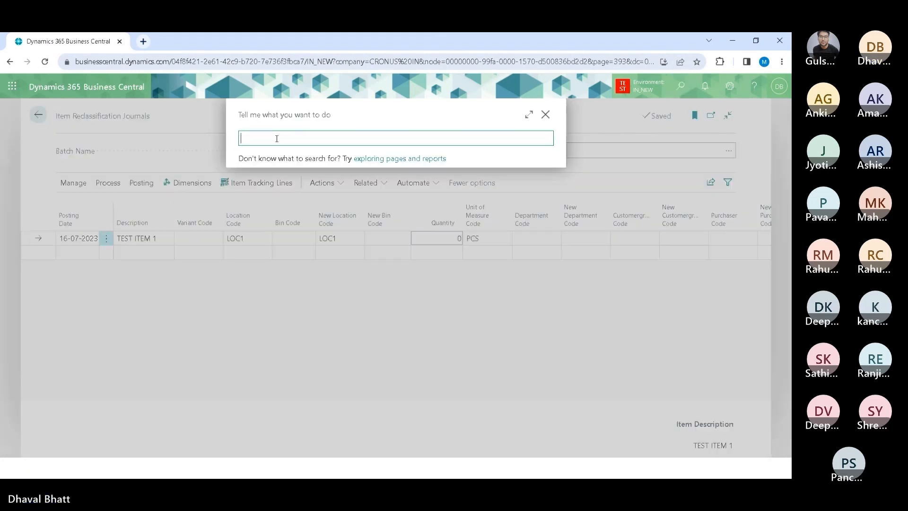
pyautogui.write('item led ent')
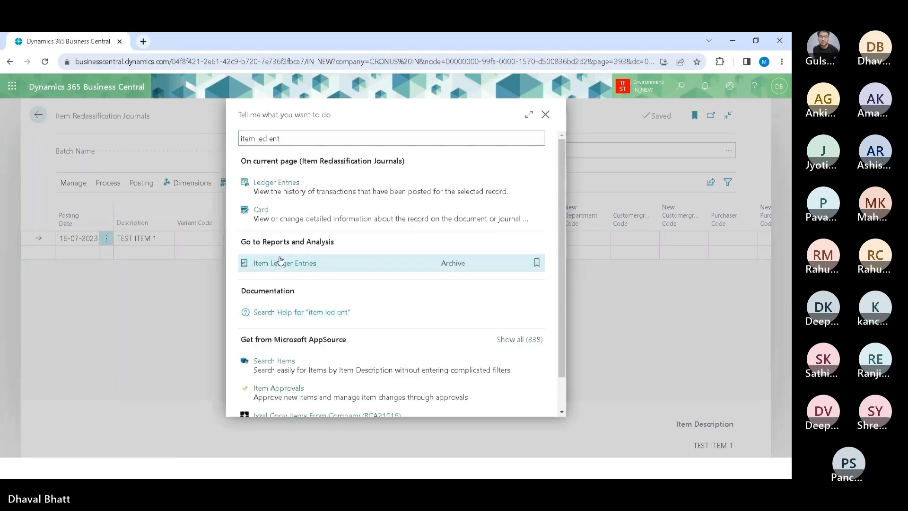
pyautogui.click(280, 260)
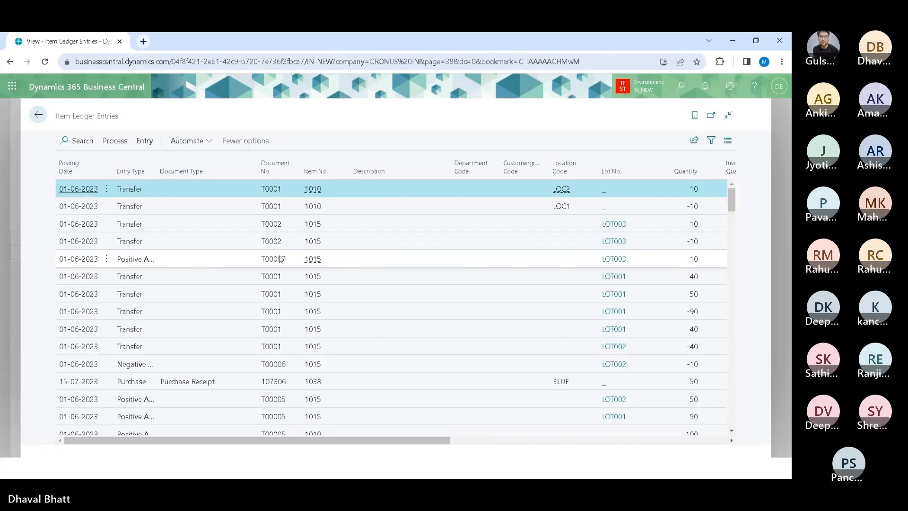
# Step: Filter the item ledger entries by Item No. 1010 and Location Code LOC1
pyautogui.hotkey('shift', 'F3')
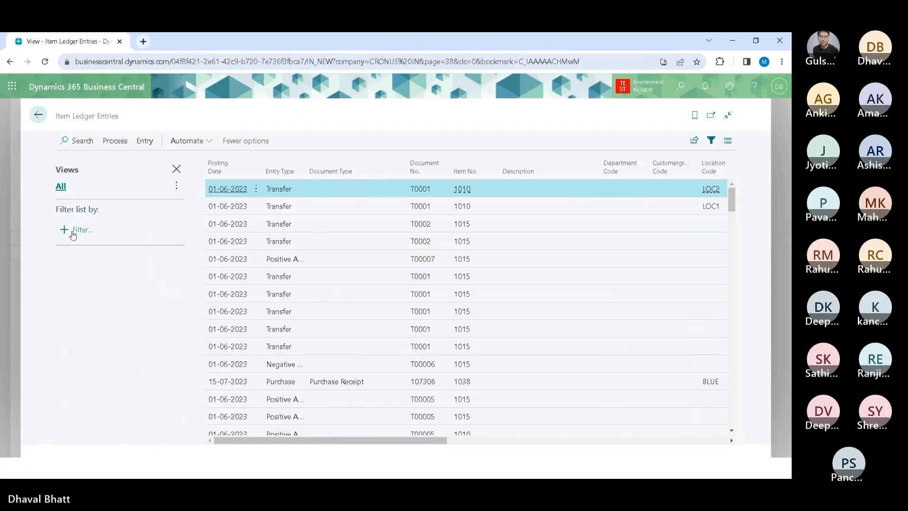
pyautogui.click(73, 231)
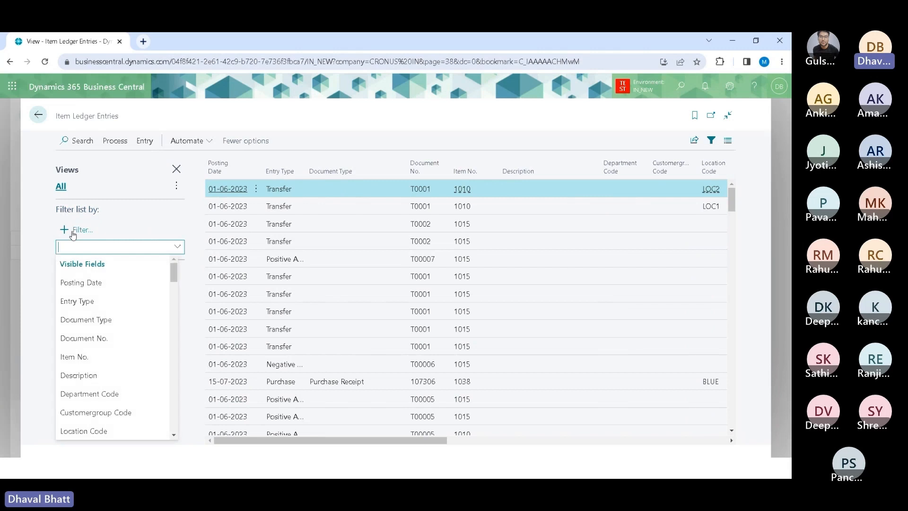
pyautogui.click(76, 356)
pyautogui.write('1010')
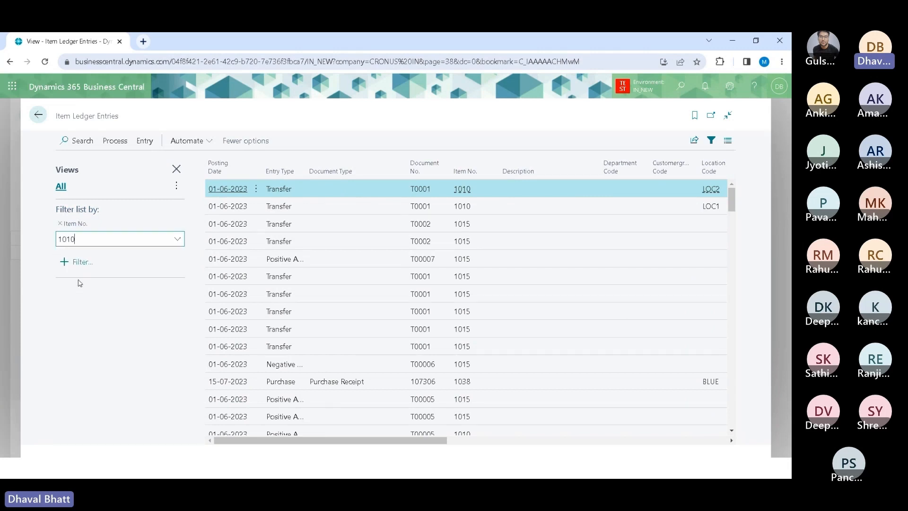
pyautogui.press('Tab')
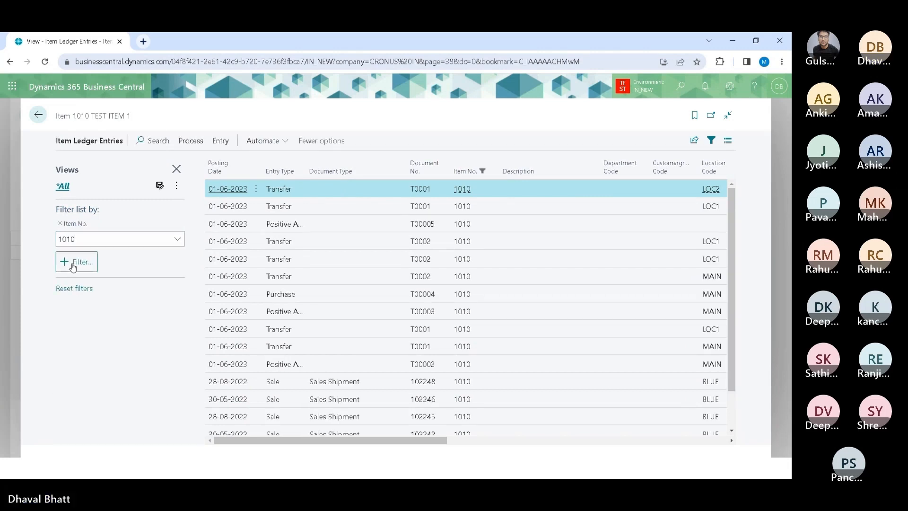
pyautogui.click(73, 263)
pyautogui.write('Location Code')
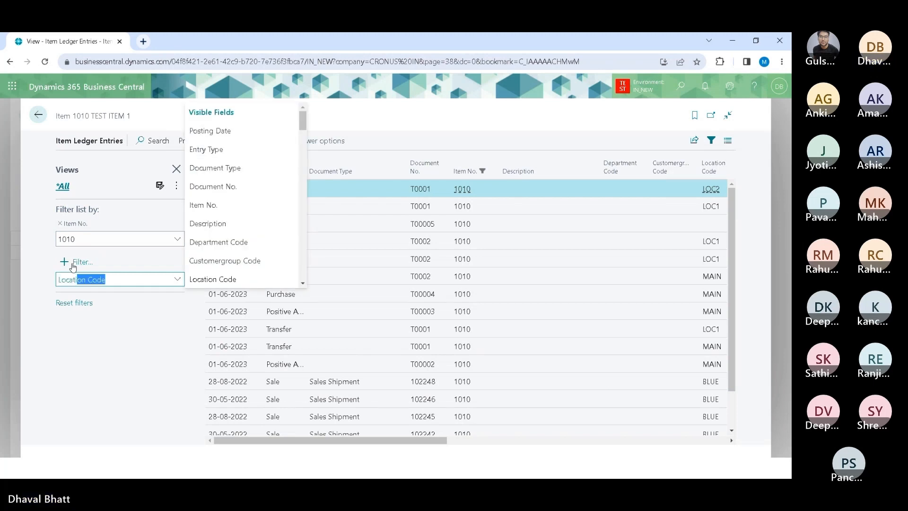
pyautogui.press('Return')
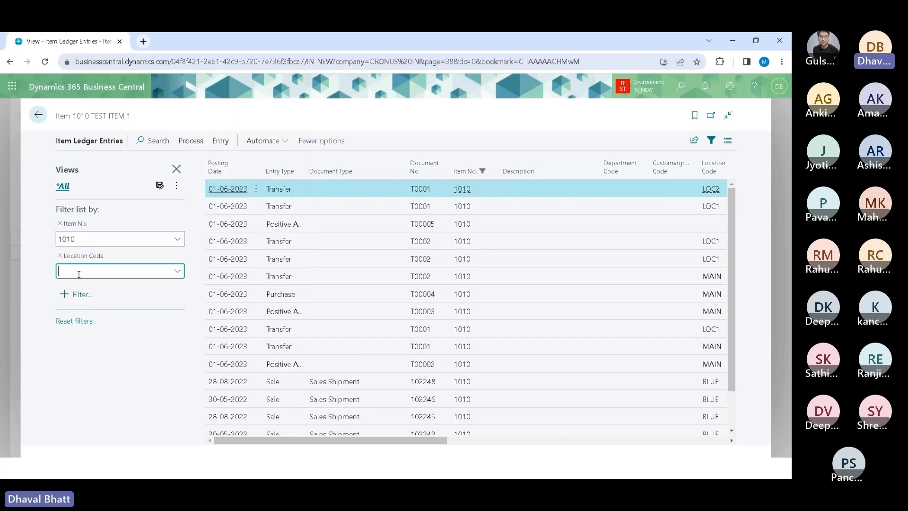
pyautogui.click(177, 272)
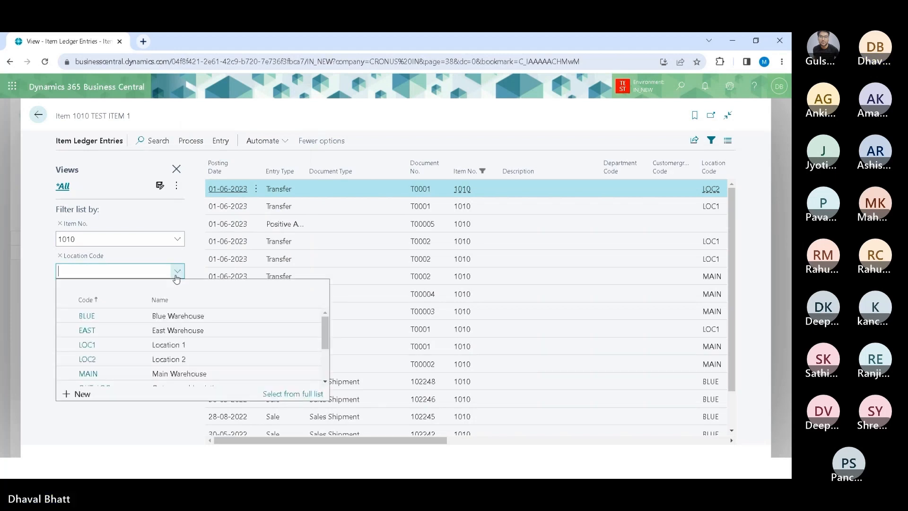
pyautogui.click(93, 345)
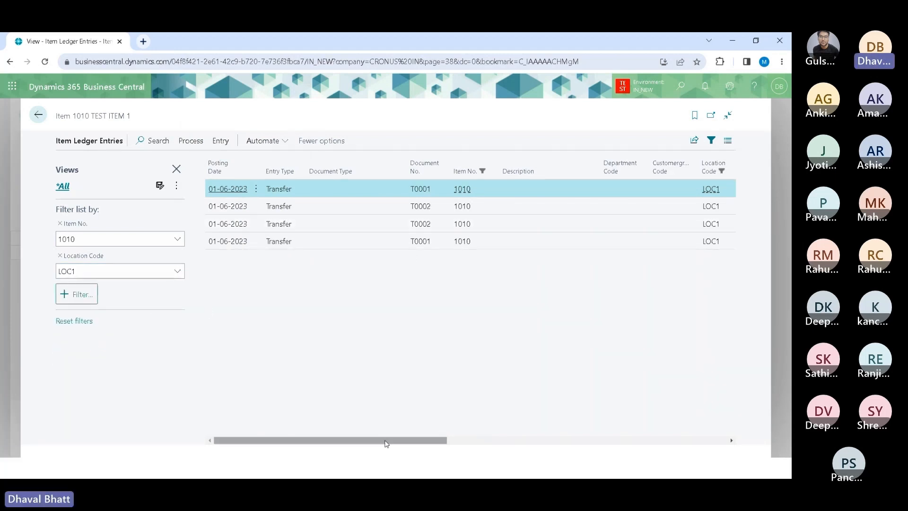
# Step: Examine the quantity and remaining quantity columns of the filtered ledger entries
pyautogui.moveTo(383, 442); pyautogui.dragTo(581, 423)
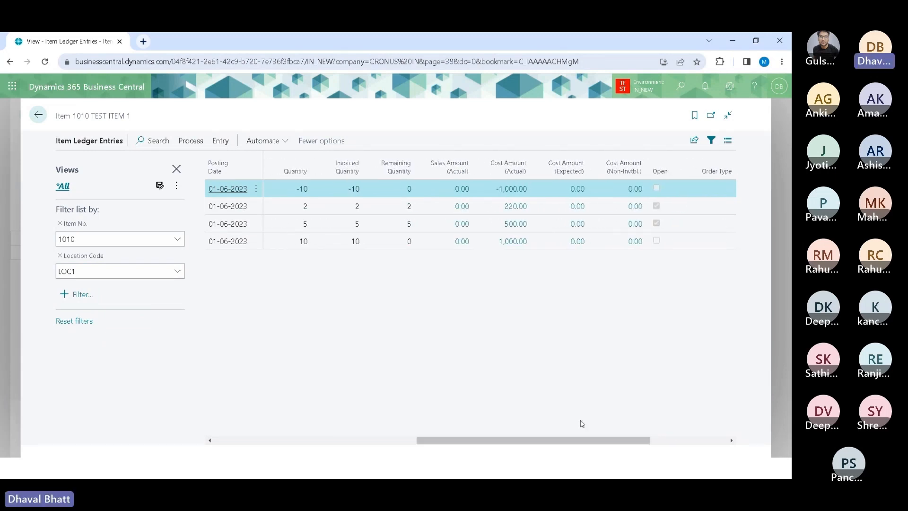
pyautogui.click(297, 224)
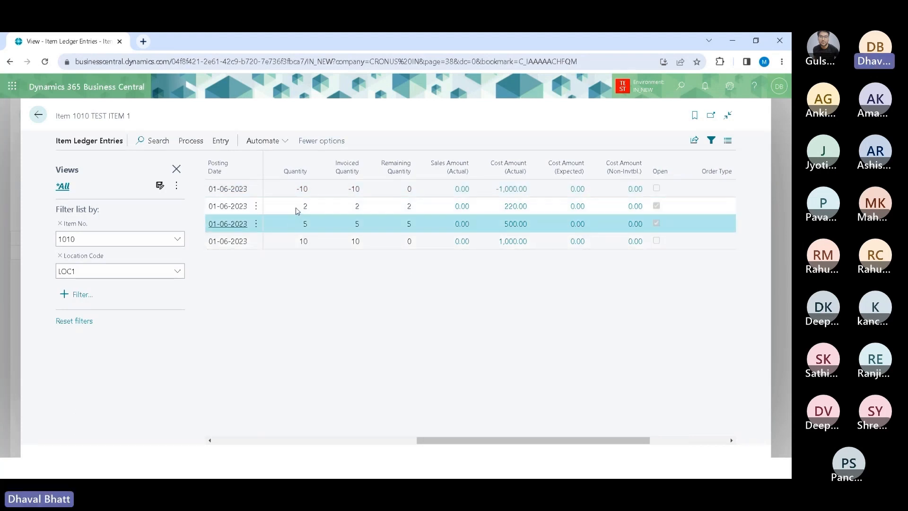
pyautogui.click(296, 209)
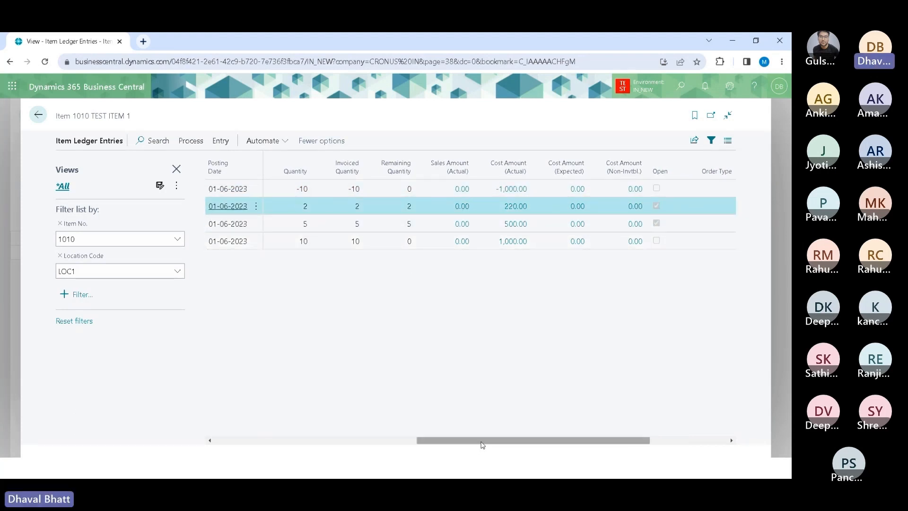
pyautogui.moveTo(482, 444); pyautogui.dragTo(333, 444)
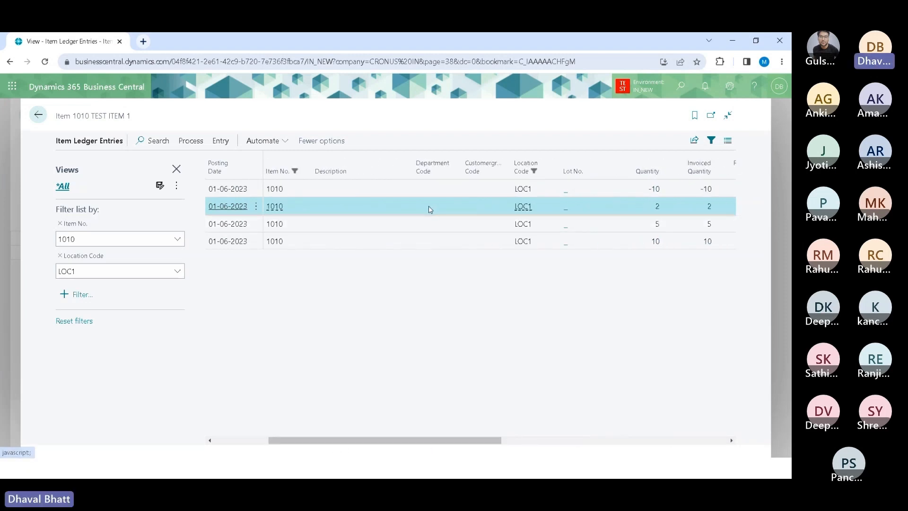
pyautogui.moveTo(433, 166)
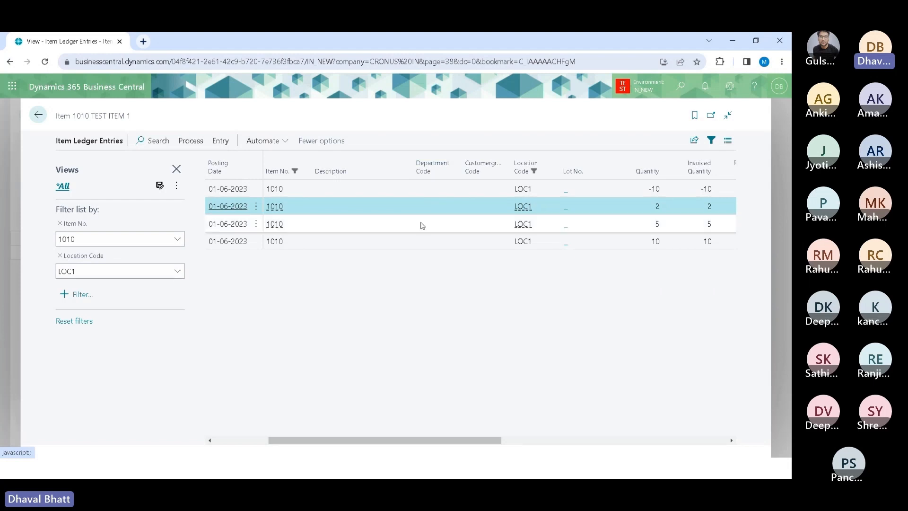
# Step: Return to the reclassification journal and set the line's Quantity to 7
pyautogui.click(39, 116)
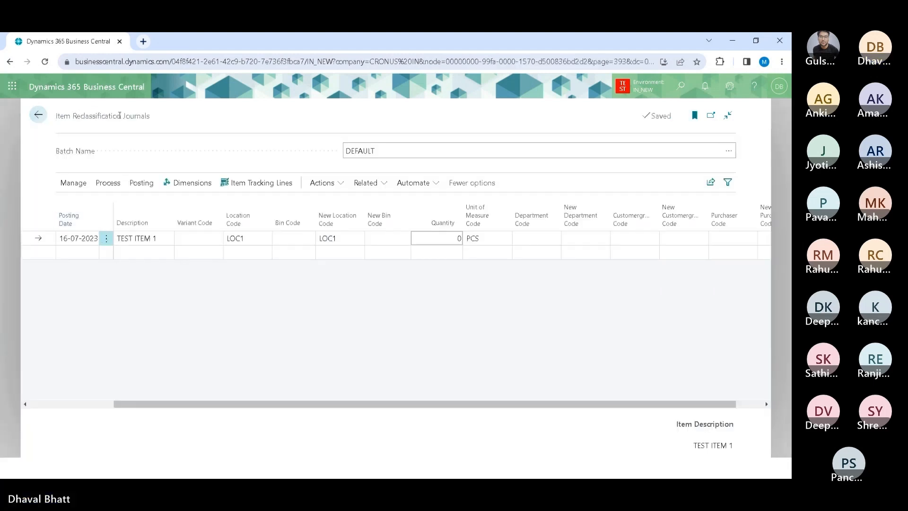
pyautogui.click(447, 240)
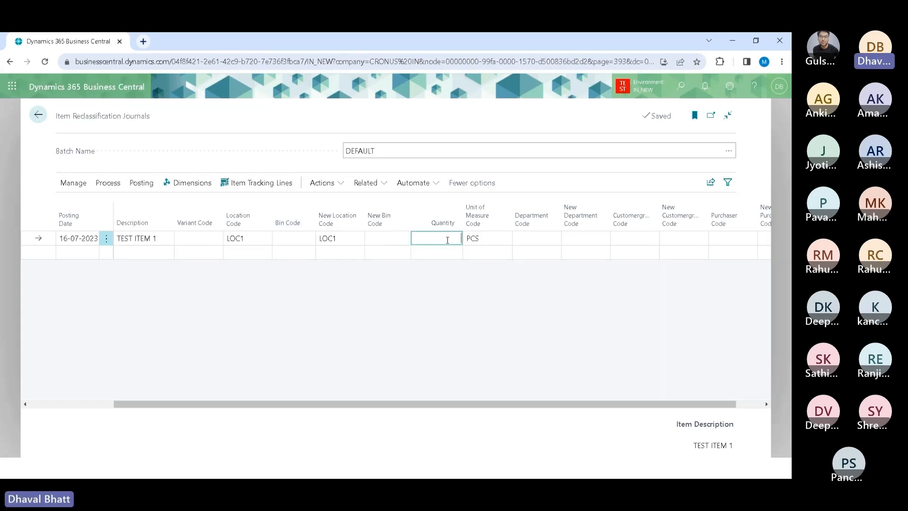
pyautogui.write('7')
pyautogui.press('Tab')
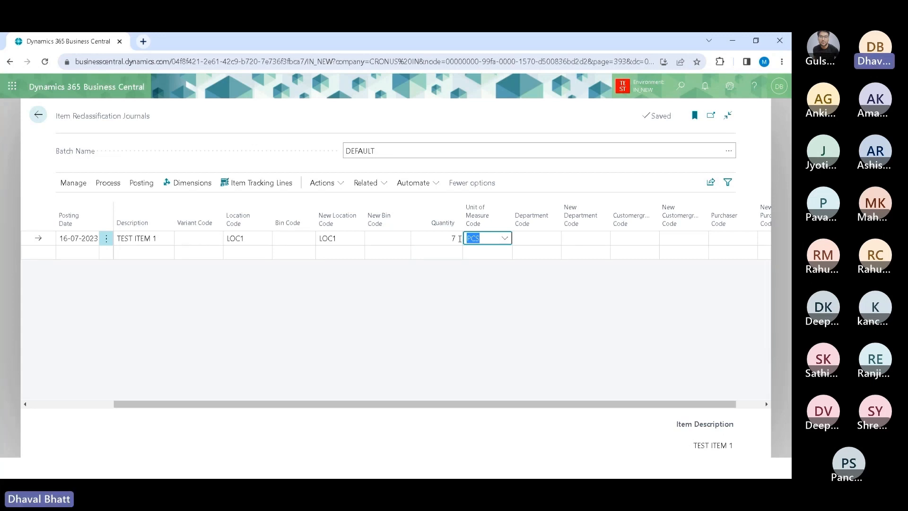
pyautogui.click(438, 239)
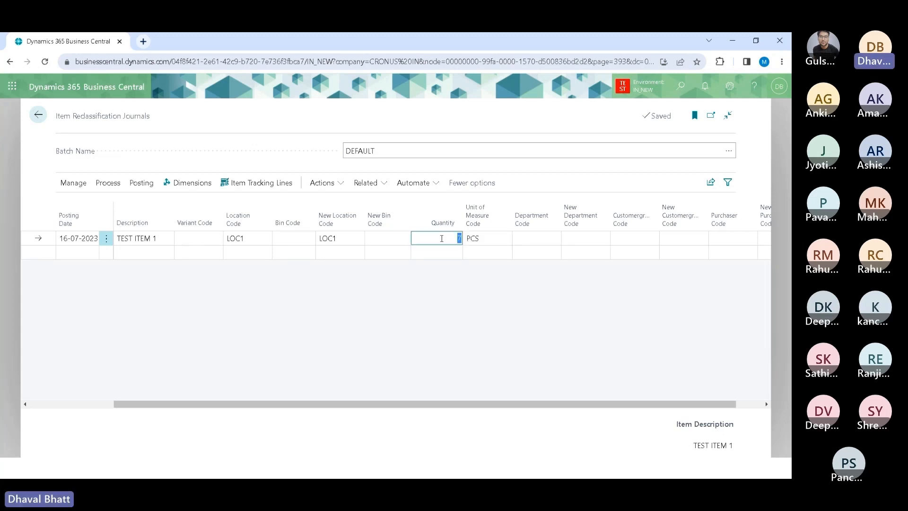
# Step: Set the line's New Department Code to SALES
pyautogui.click(532, 240)
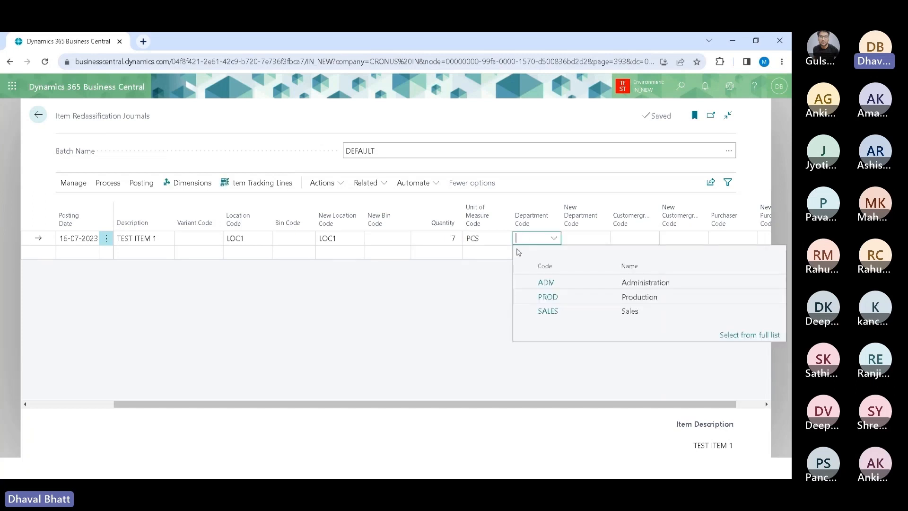
pyautogui.click(471, 297)
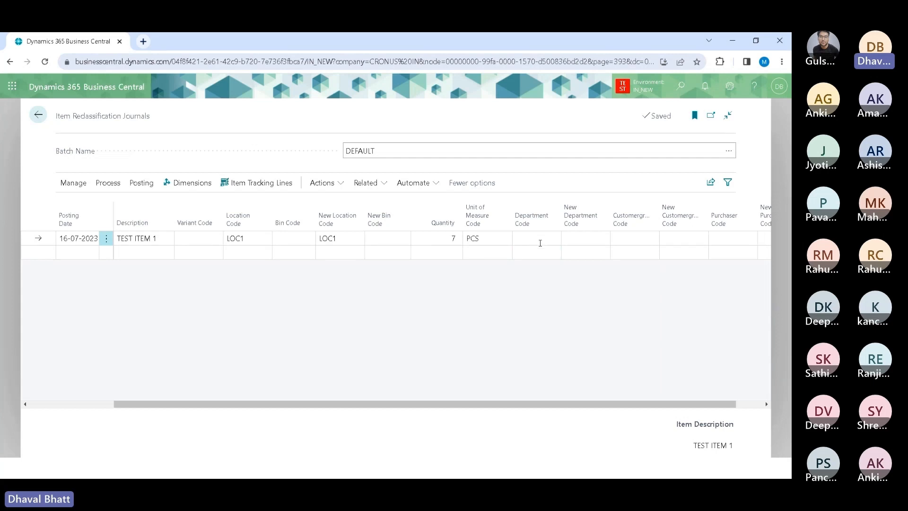
pyautogui.click(586, 240)
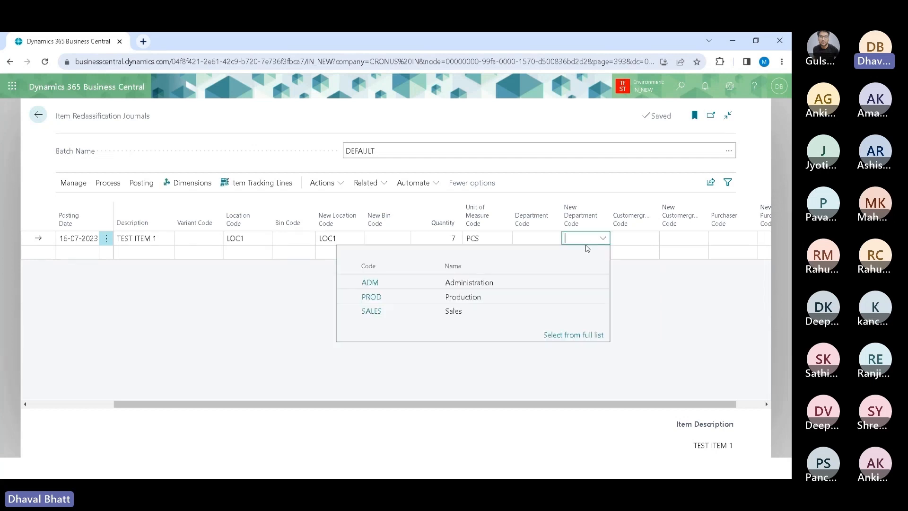
pyautogui.click(369, 311)
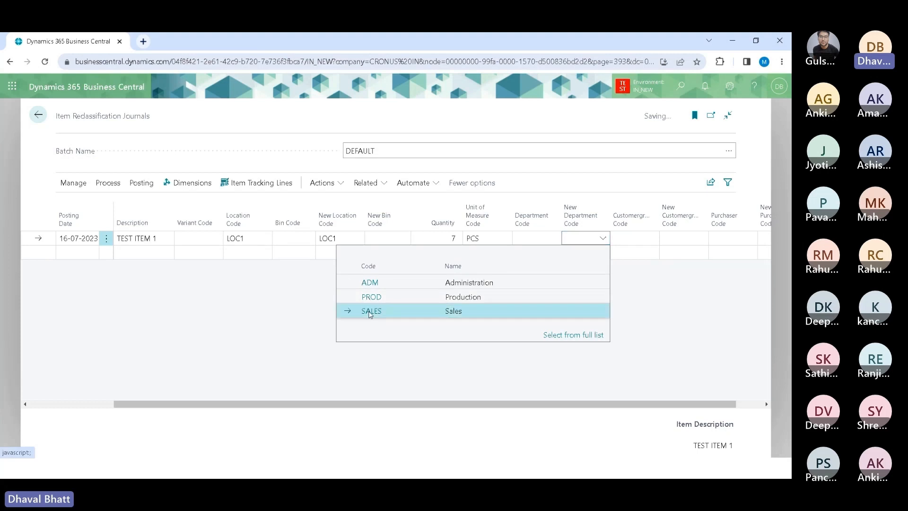
pyautogui.click(538, 288)
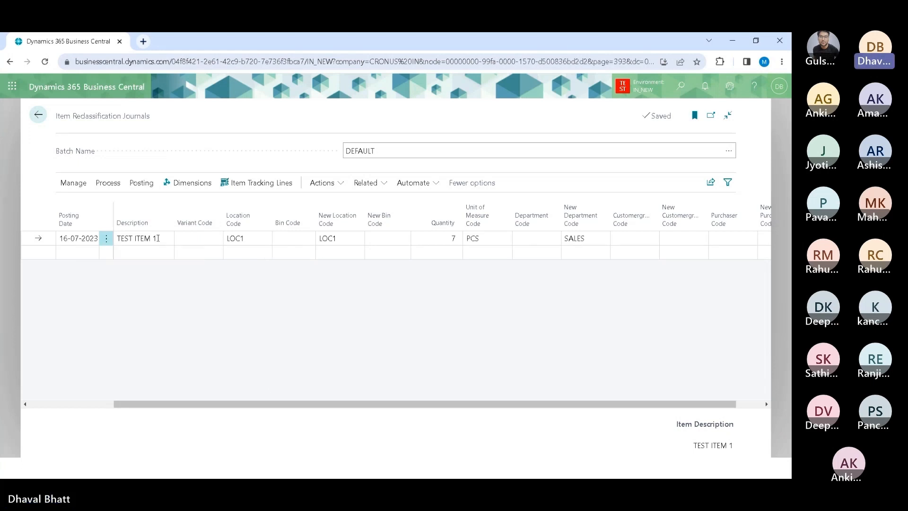
# Step: Review the line's location, new location, new department and customer group code fields
pyautogui.click(256, 239)
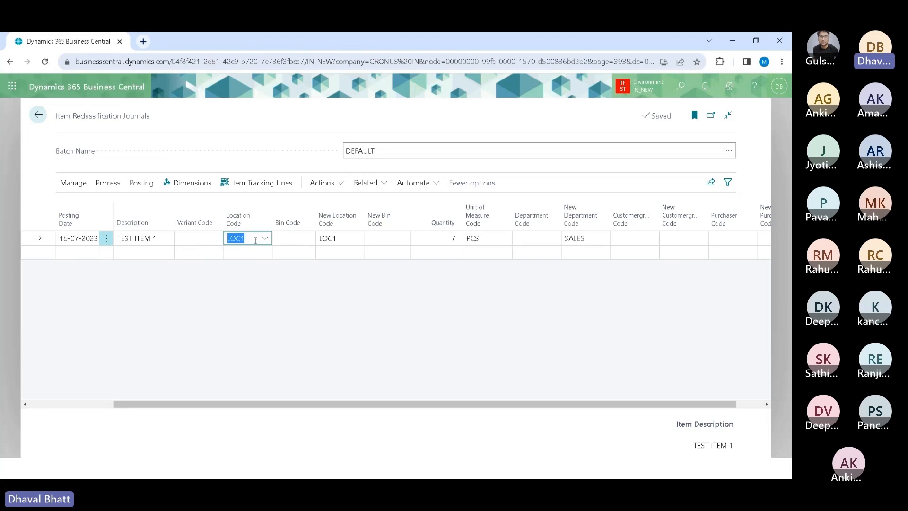
pyautogui.click(336, 239)
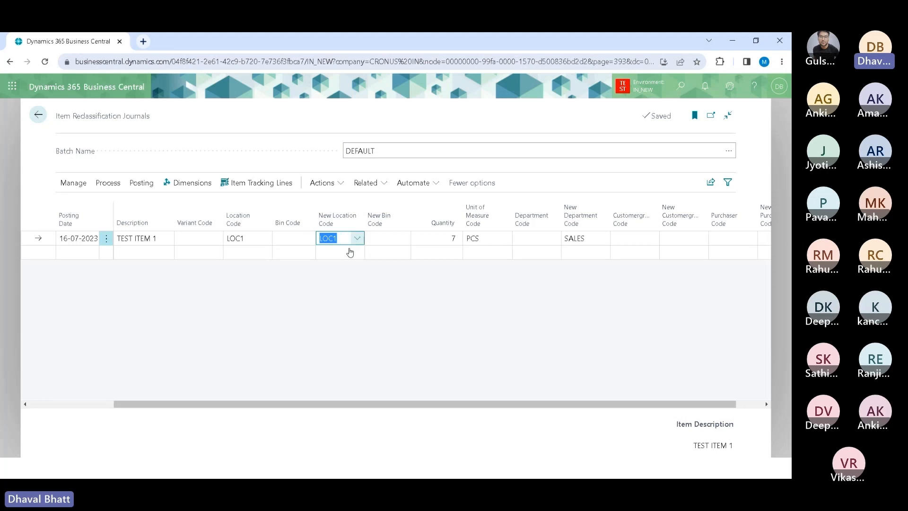
pyautogui.click(251, 239)
pyautogui.click(339, 239)
pyautogui.moveTo(590, 239); pyautogui.dragTo(562, 239)
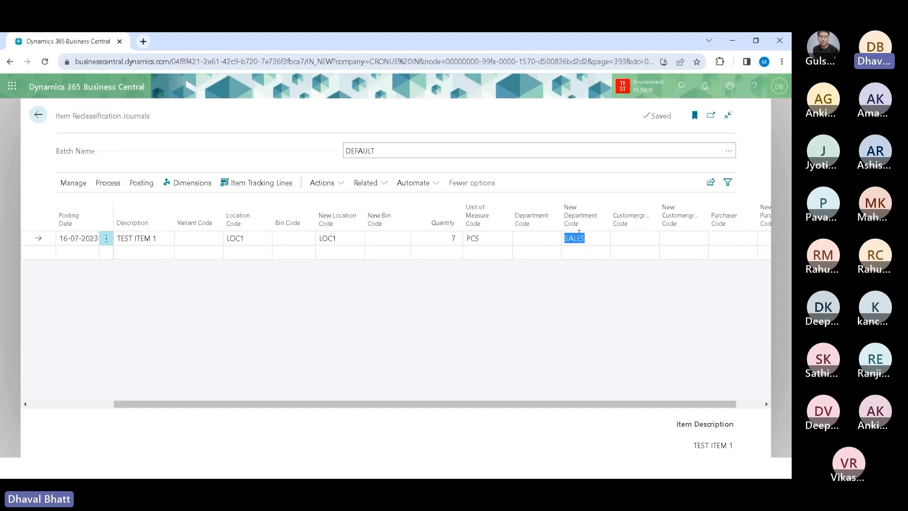
pyautogui.moveTo(576, 219)
pyautogui.click(625, 240)
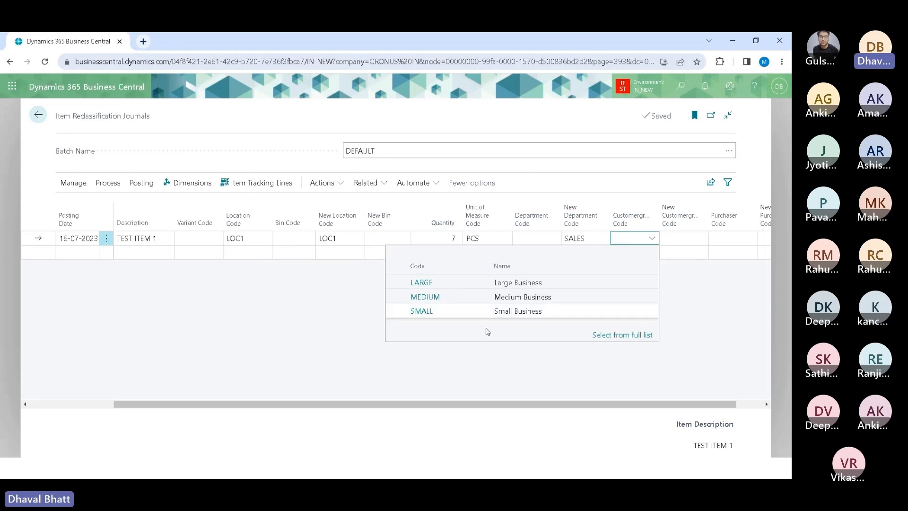
pyautogui.click(489, 275)
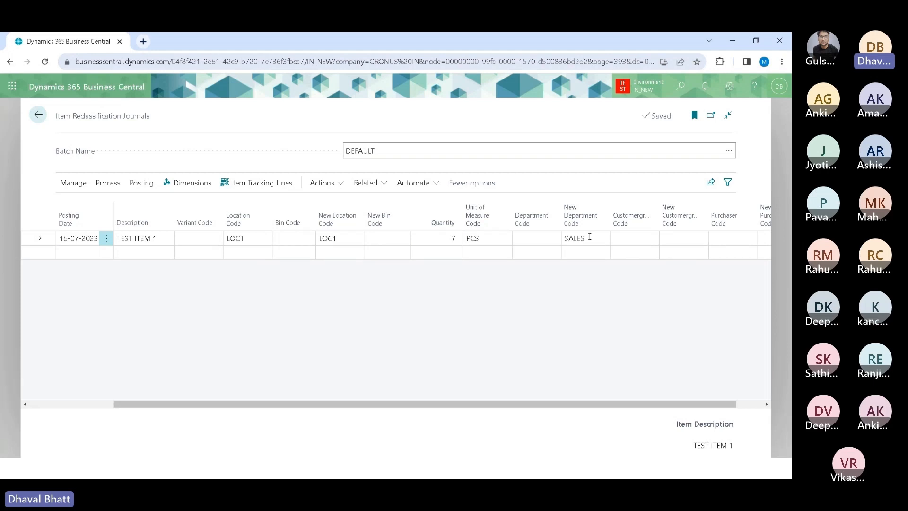
# Step: Preview the posting of the reclassification journal
pyautogui.press('alt')
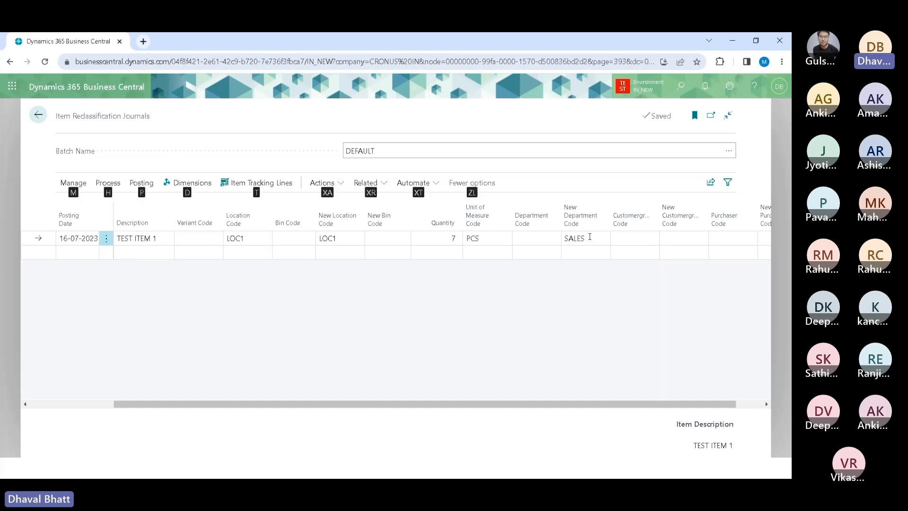
pyautogui.press('o')
pyautogui.press('Escape')
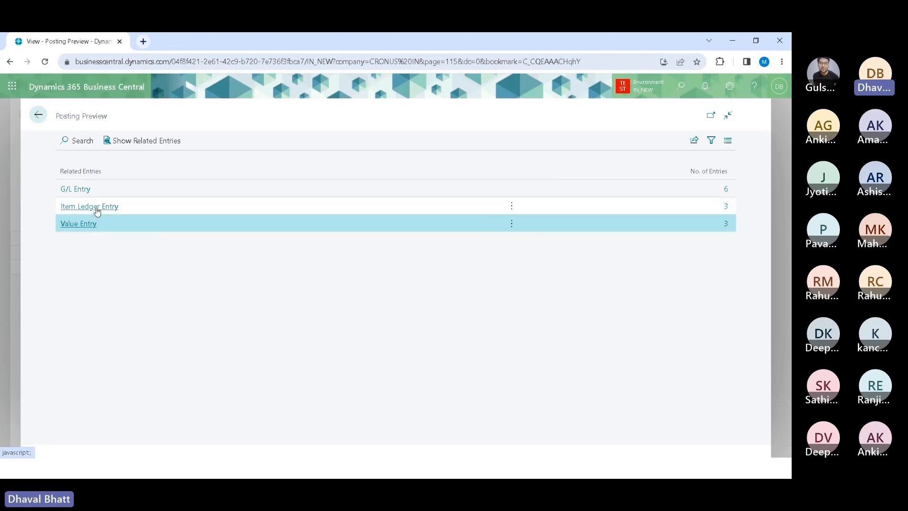
# Step: Show the previewed item ledger entries and inspect their department codes and quantities
pyautogui.click(126, 213)
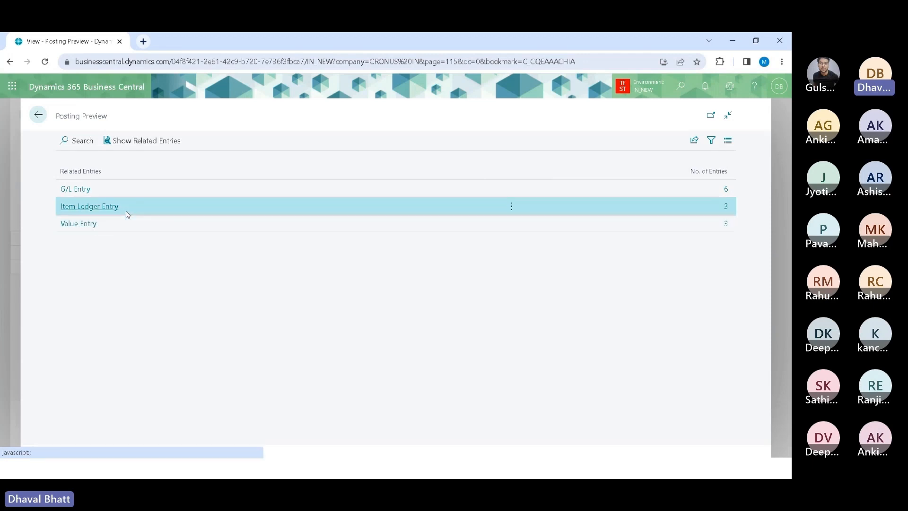
pyautogui.click(139, 140)
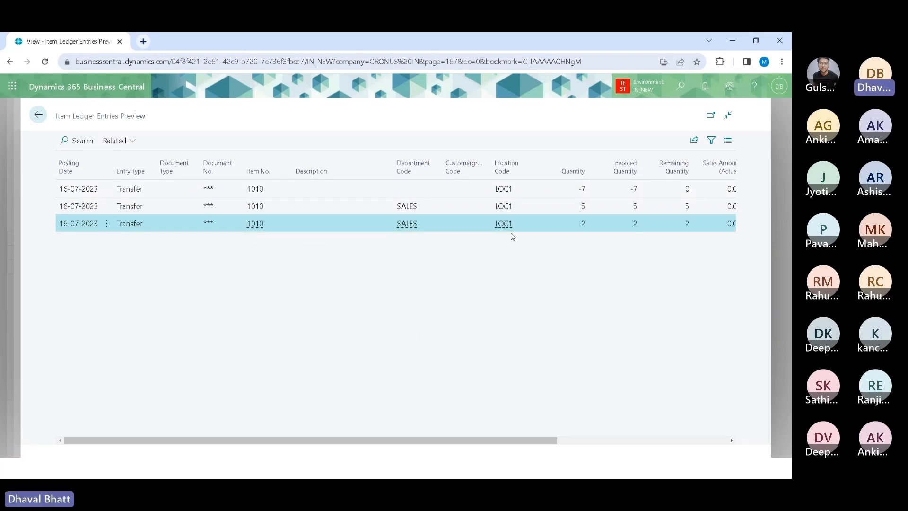
pyautogui.click(524, 188)
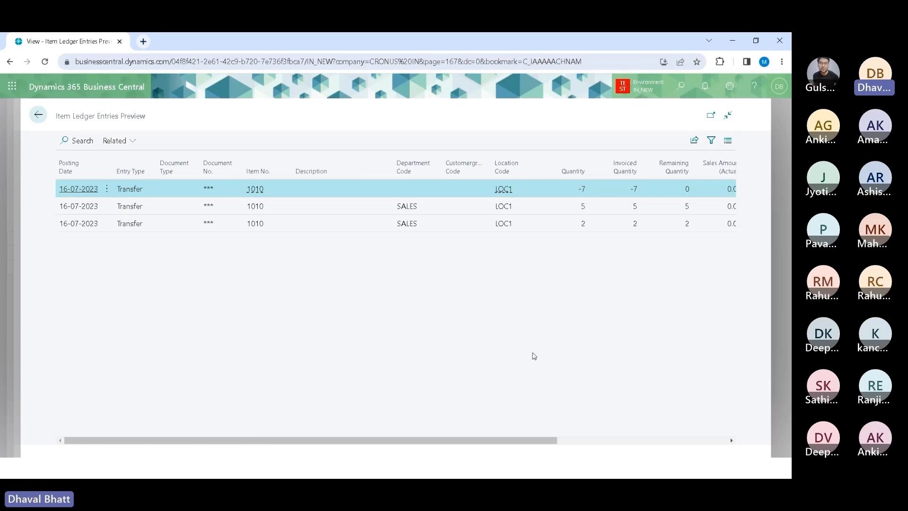
# Step: Browse the previewed item ledger entries and the related entry options for the selected entry
pyautogui.click(546, 212)
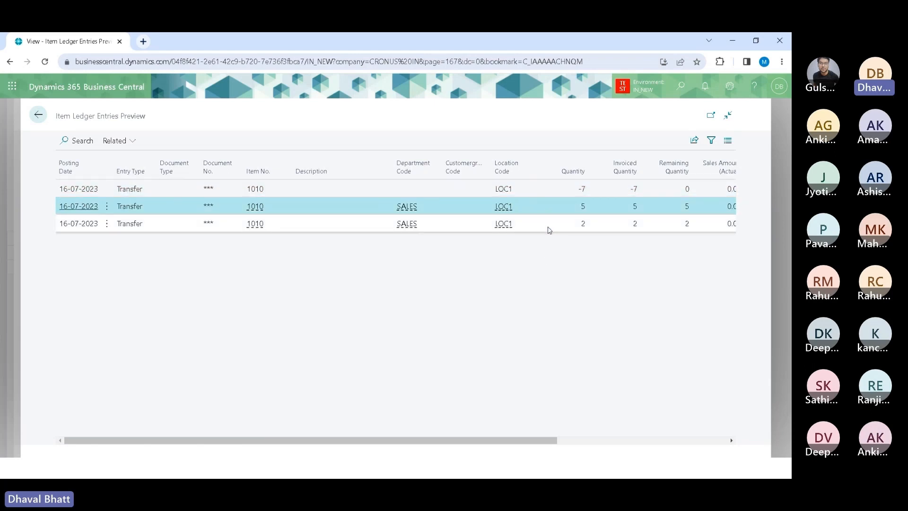
pyautogui.click(548, 227)
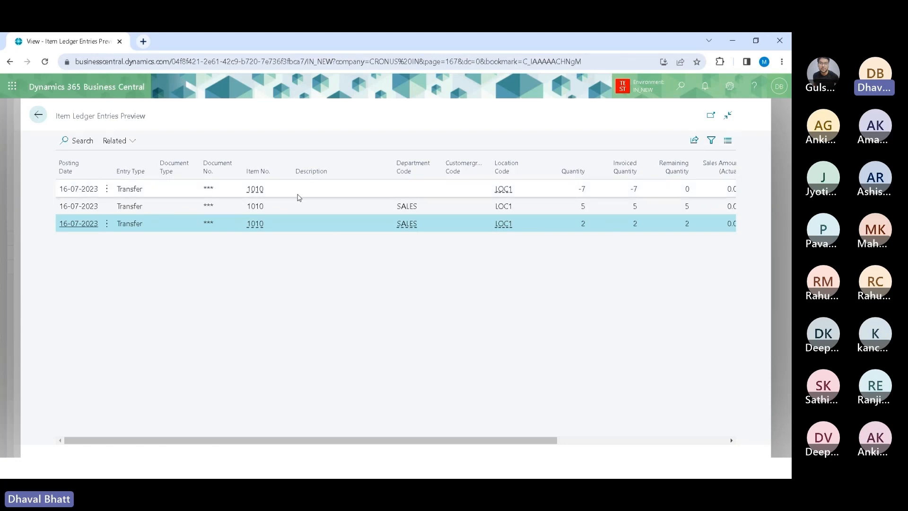
pyautogui.click(299, 192)
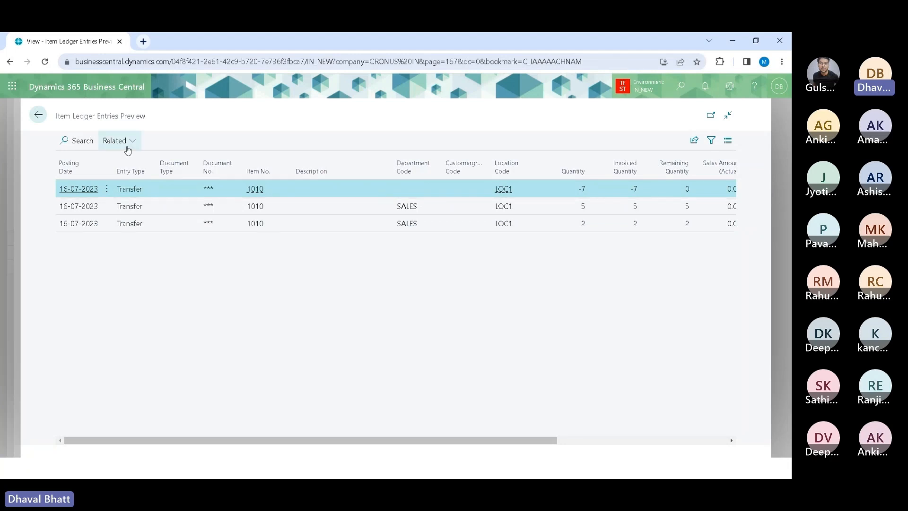
pyautogui.click(123, 141)
pyautogui.moveTo(148, 158)
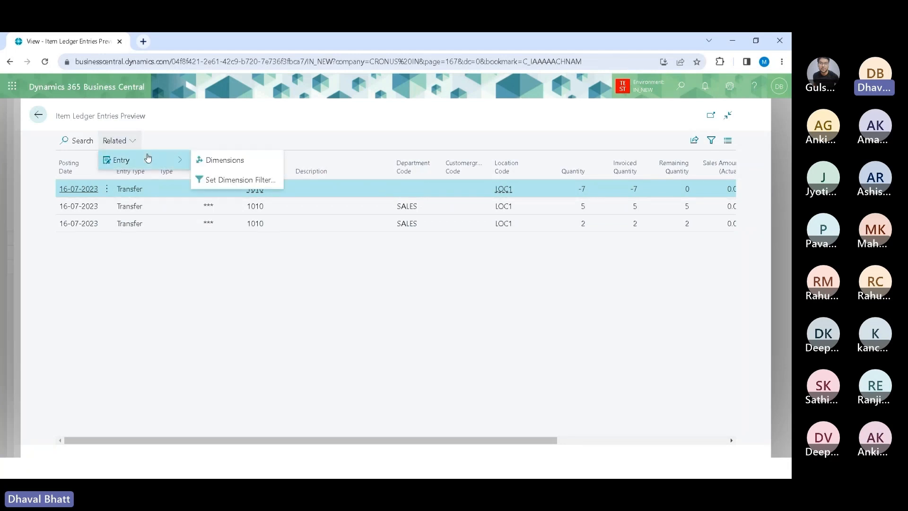
pyautogui.click(428, 297)
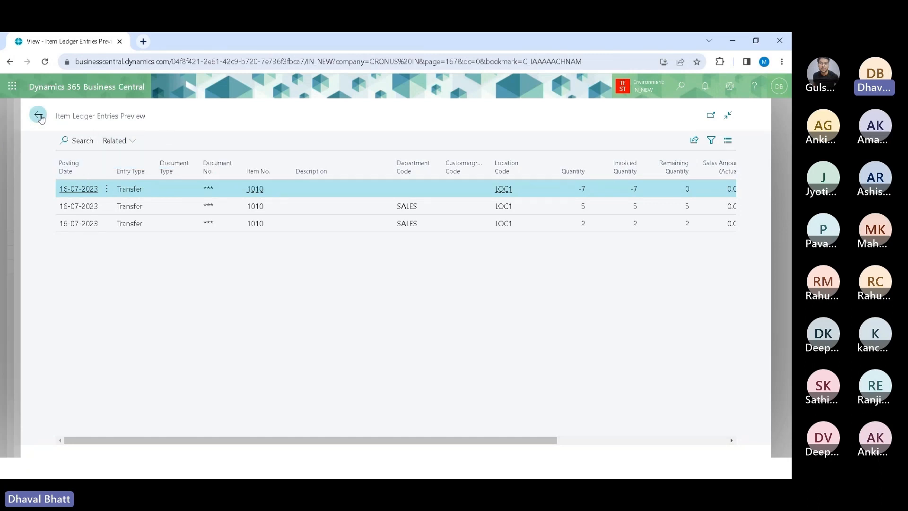
# Step: Return to the reclassification journal and post the journal line
pyautogui.click(39, 116)
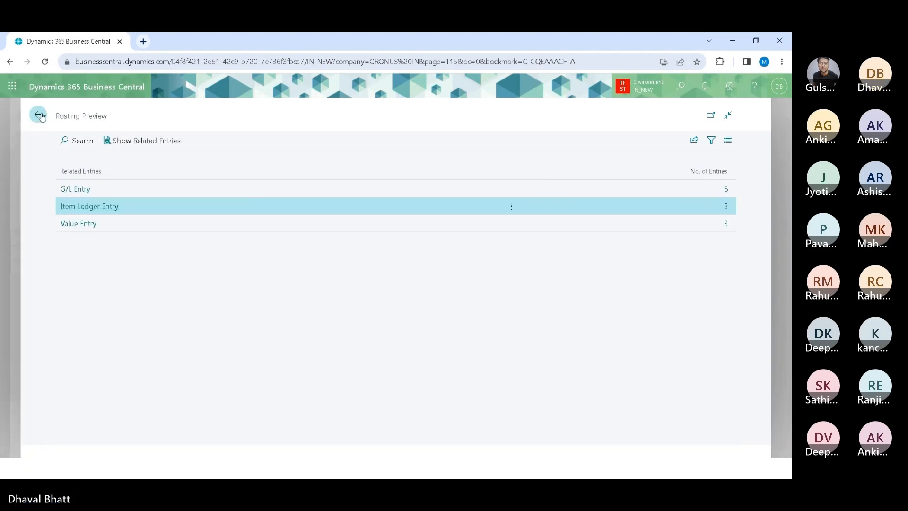
pyautogui.click(42, 116)
pyautogui.click(187, 238)
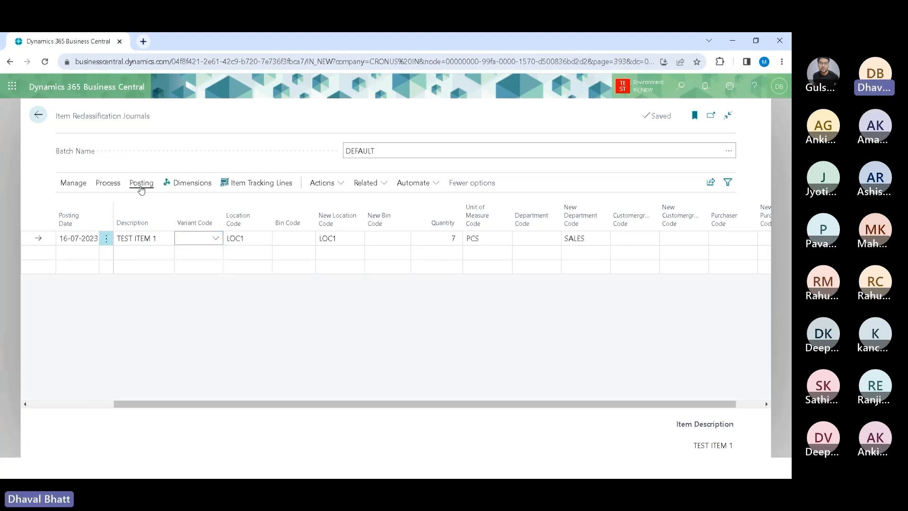
pyautogui.click(141, 184)
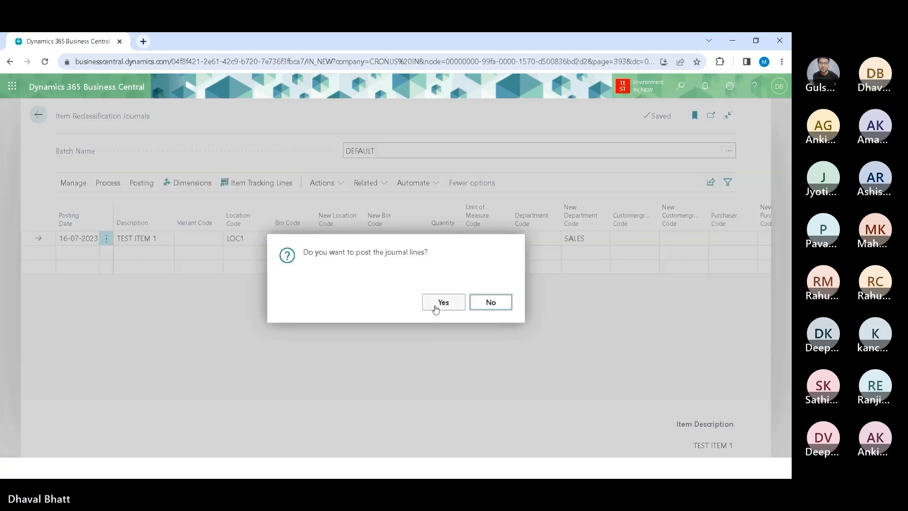
pyautogui.click(435, 306)
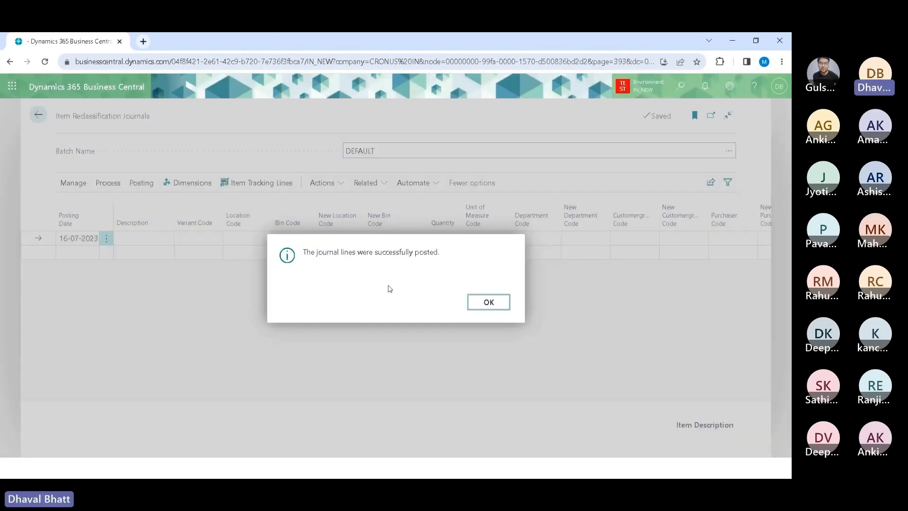
pyautogui.click(488, 303)
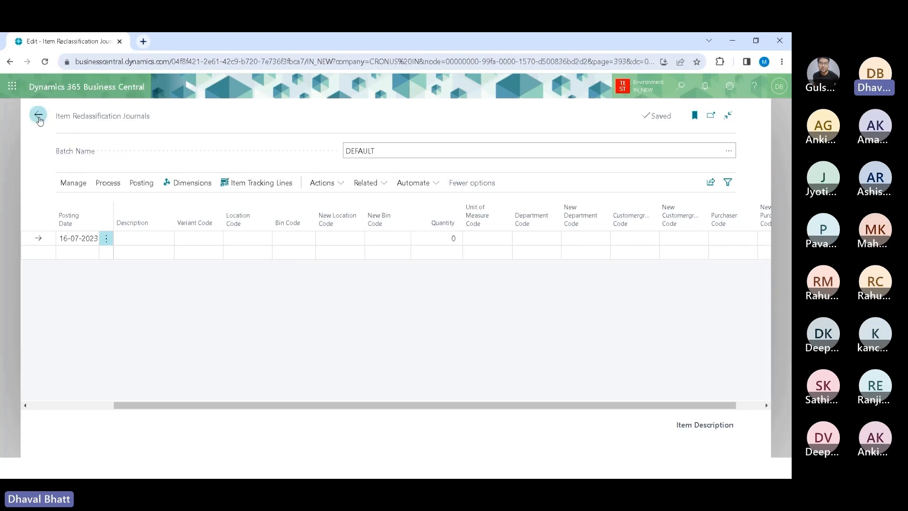
# Step: Open Item Ledger Entries and review the posted transfer entries for item 1010 and their quantities
pyautogui.click(683, 91)
pyautogui.write('item led ent')
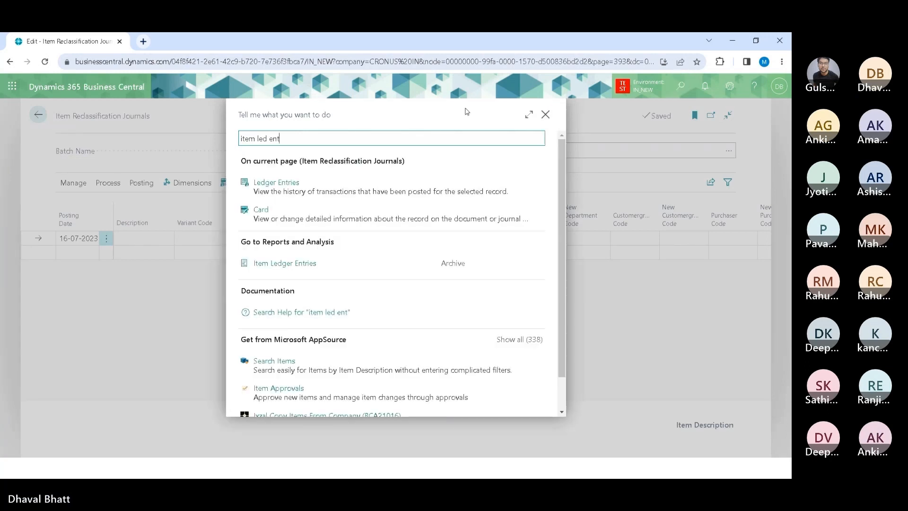
pyautogui.click(285, 264)
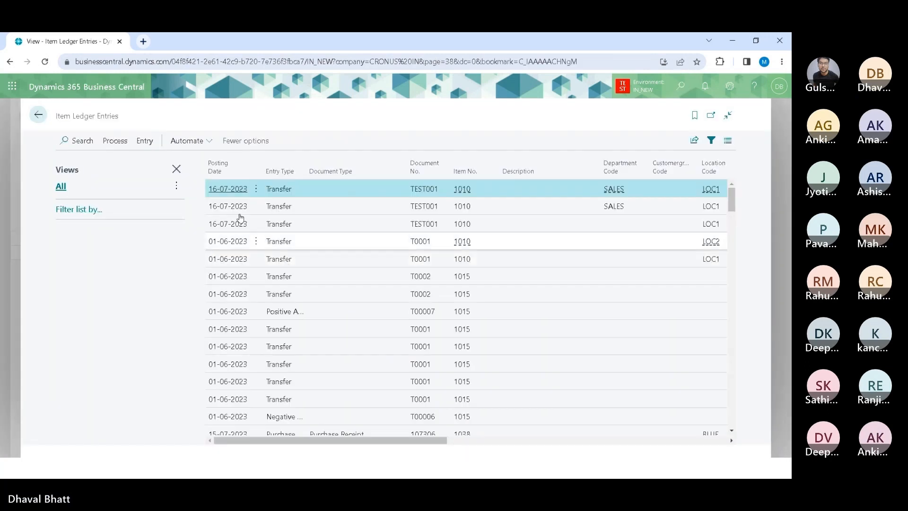
pyautogui.click(309, 224)
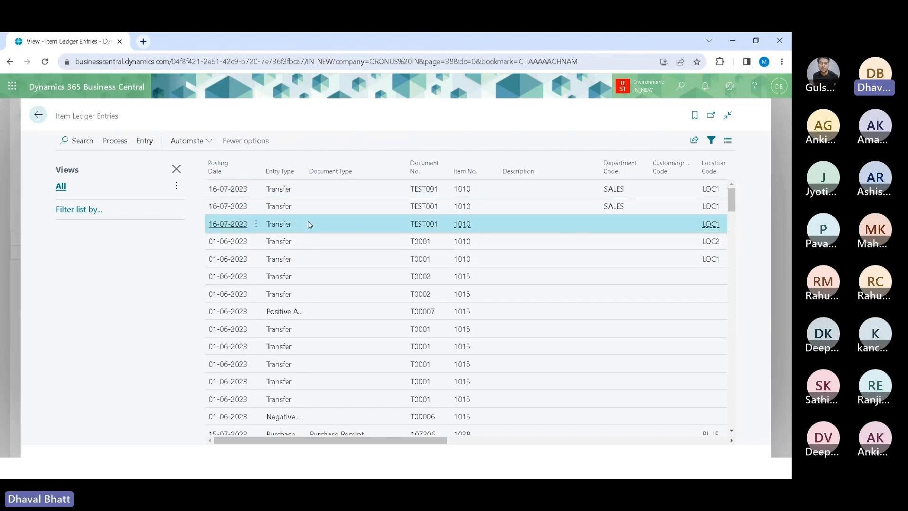
pyautogui.press('Tab')
pyautogui.press('Tab')
pyautogui.press('Tab')
pyautogui.press('Tab')
pyautogui.press('Tab')
pyautogui.press('Tab')
pyautogui.press('Tab')
pyautogui.press('Tab')
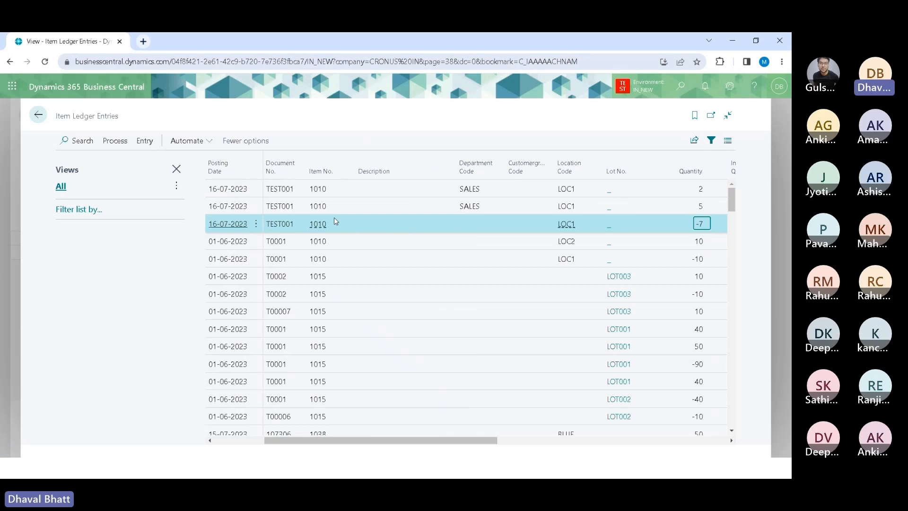
pyautogui.click(176, 169)
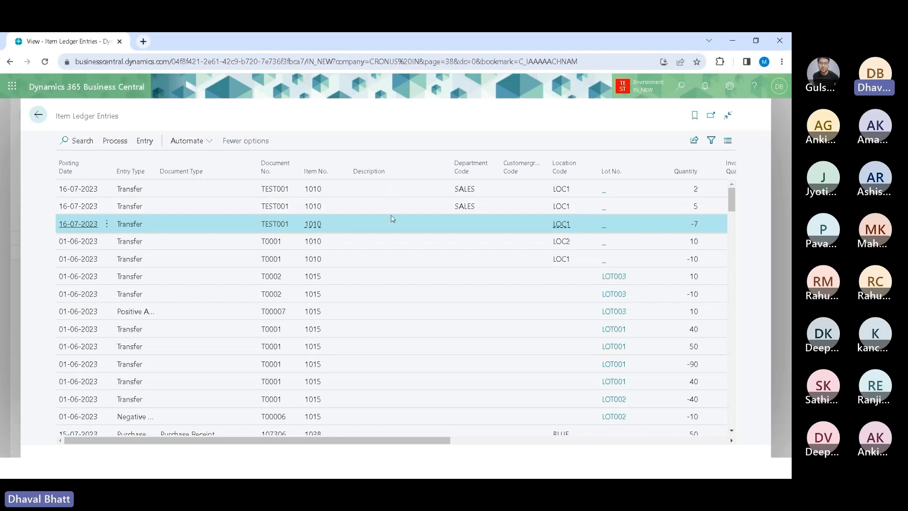
# Step: Open the applied item entries for the negative transfer entry and review their quantities
pyautogui.click(147, 143)
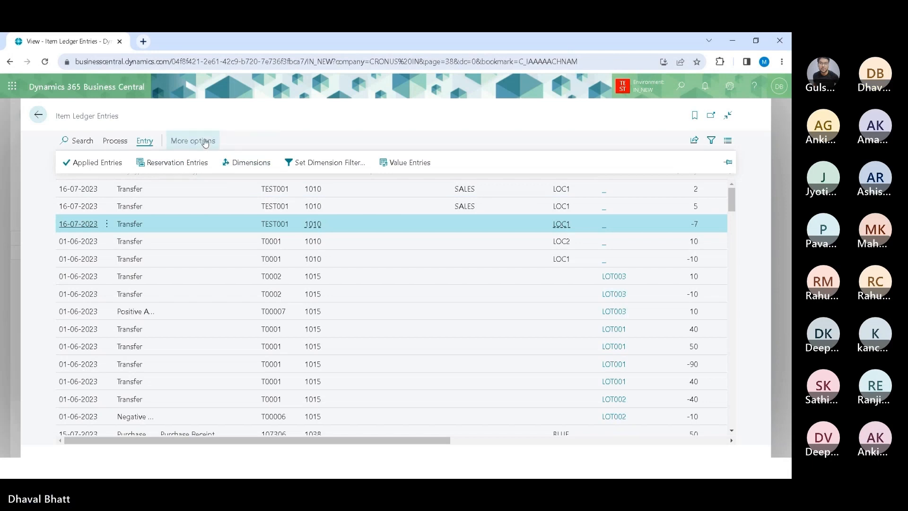
pyautogui.click(118, 146)
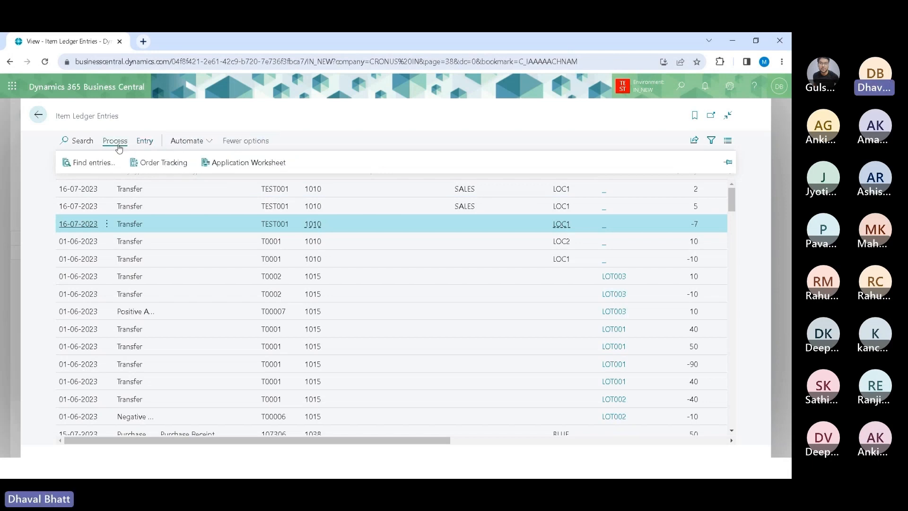
pyautogui.click(146, 143)
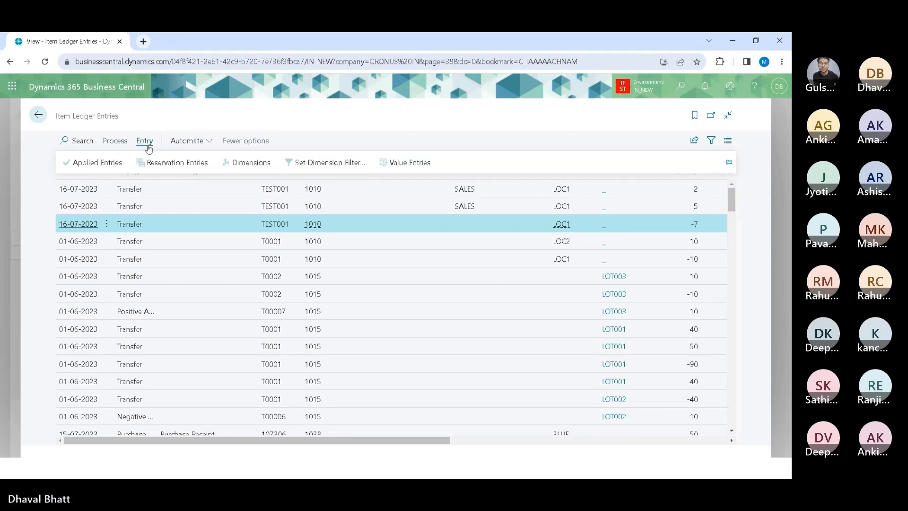
pyautogui.click(109, 163)
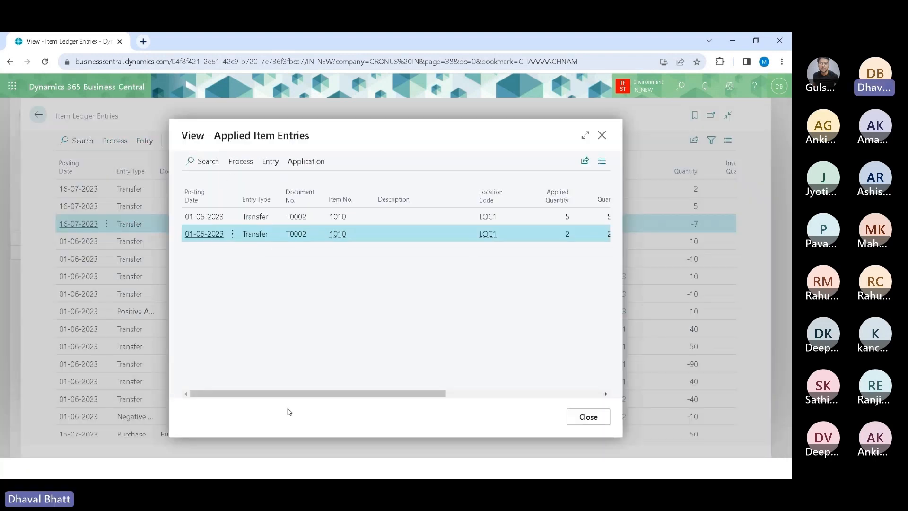
pyautogui.moveTo(299, 394); pyautogui.dragTo(426, 381)
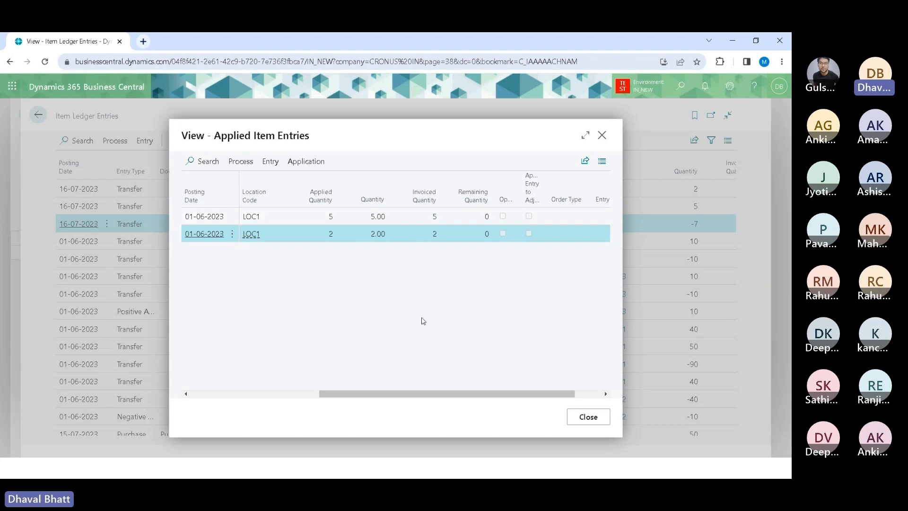
pyautogui.click(588, 416)
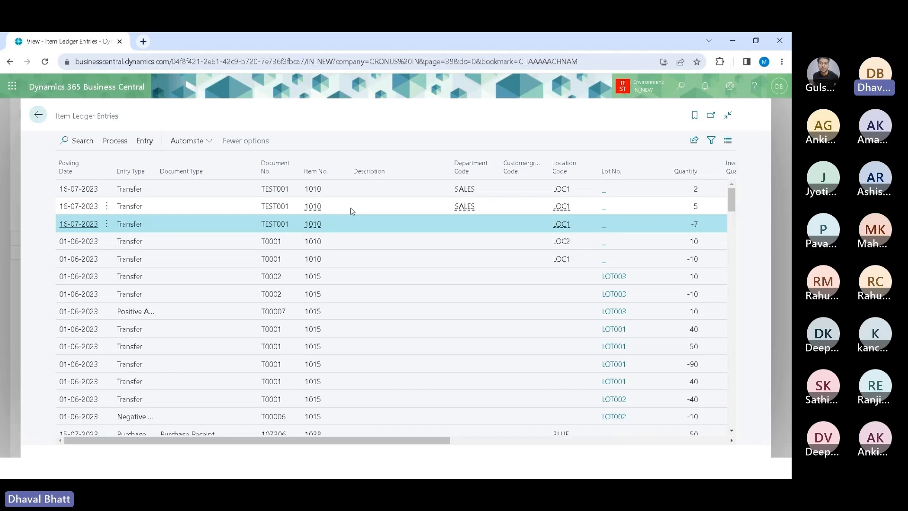
pyautogui.click(347, 190)
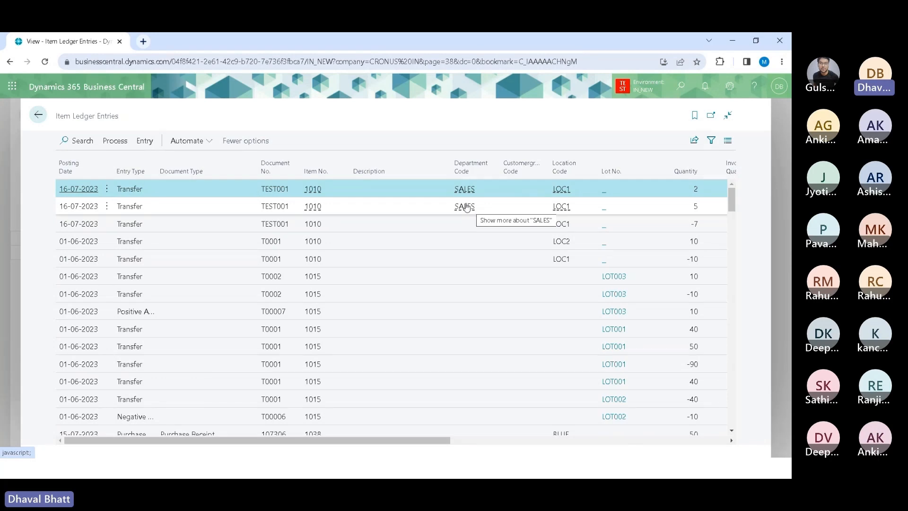
# Step: Return to the reclassification journal and enter item 1010 on a new line
pyautogui.click(39, 118)
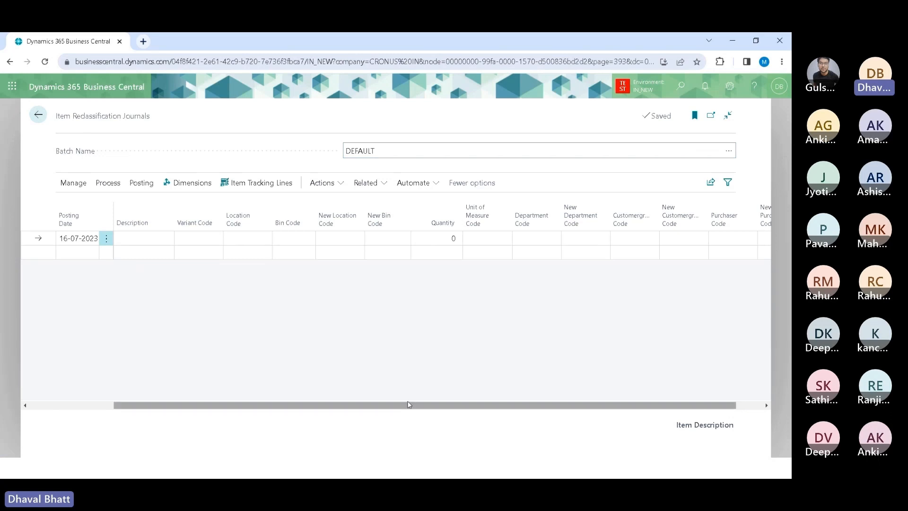
pyautogui.moveTo(422, 405); pyautogui.dragTo(542, 390)
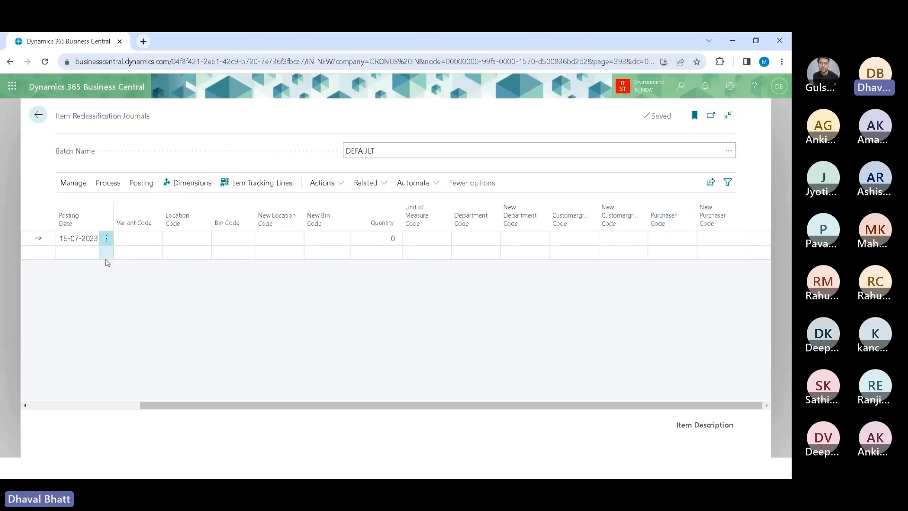
pyautogui.moveTo(175, 406); pyautogui.dragTo(21, 384)
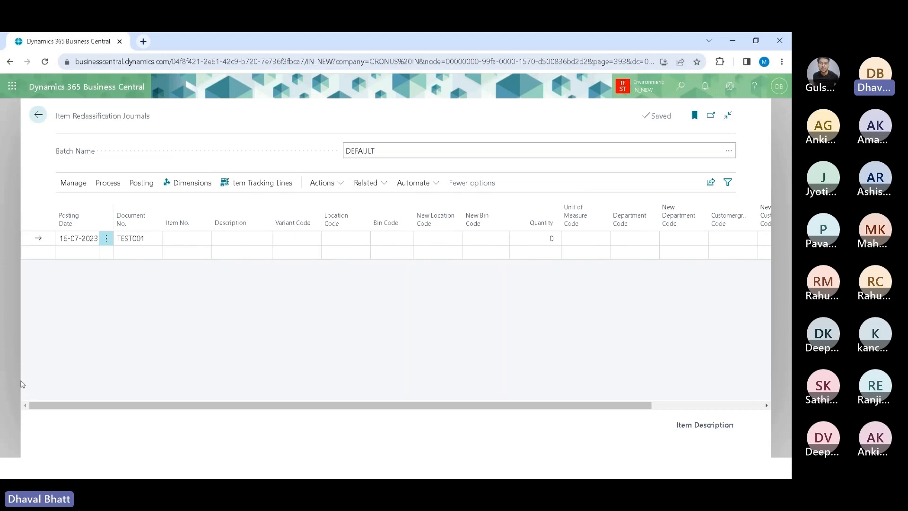
pyautogui.click(188, 237)
pyautogui.write('1010')
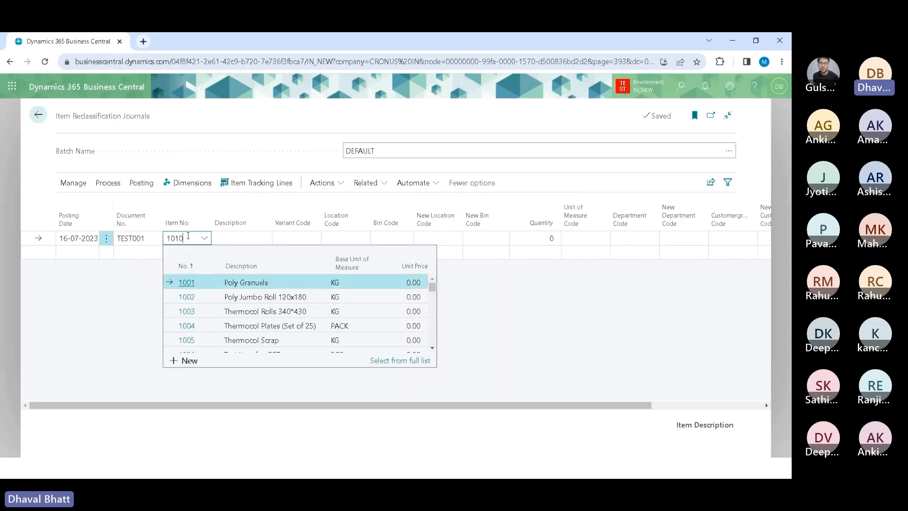
pyautogui.press('Tab')
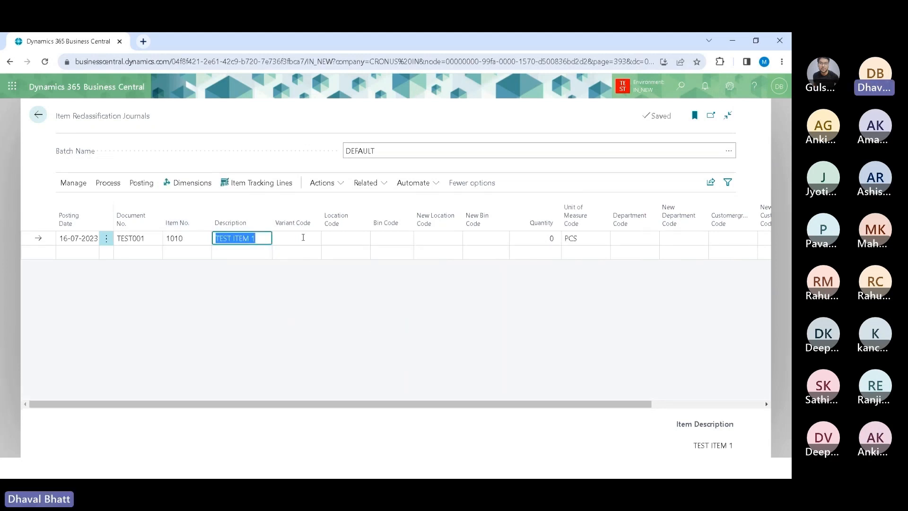
# Step: Set the line's Location Code to LOC1 and its Quantity to 7
pyautogui.click(355, 239)
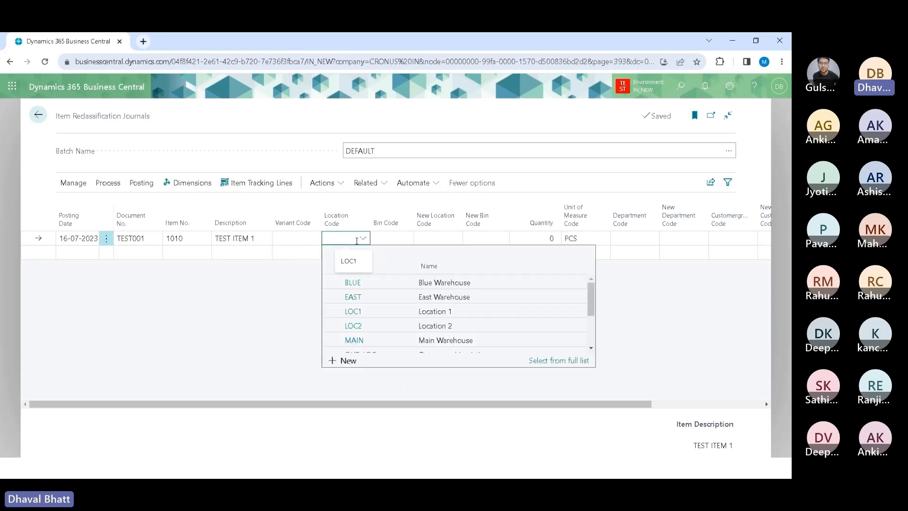
pyautogui.click(355, 311)
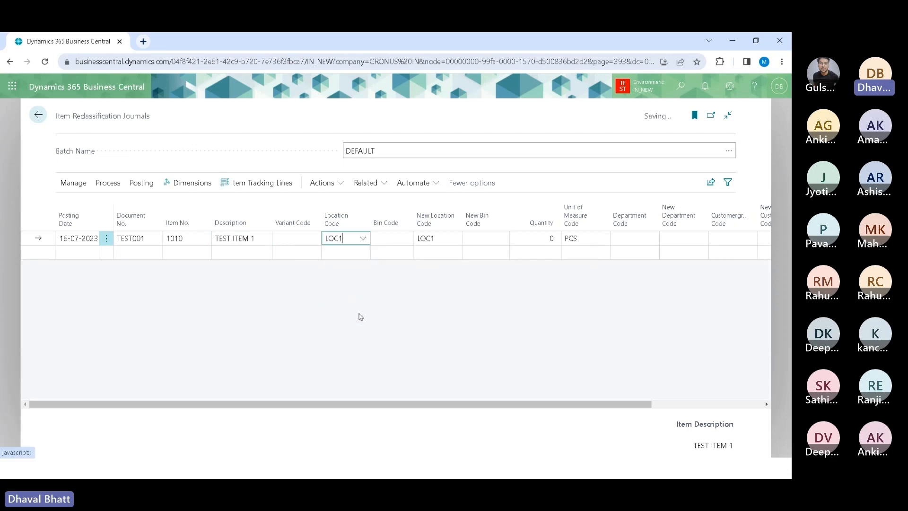
pyautogui.press('Tab')
pyautogui.press('Tab')
pyautogui.press('Tab')
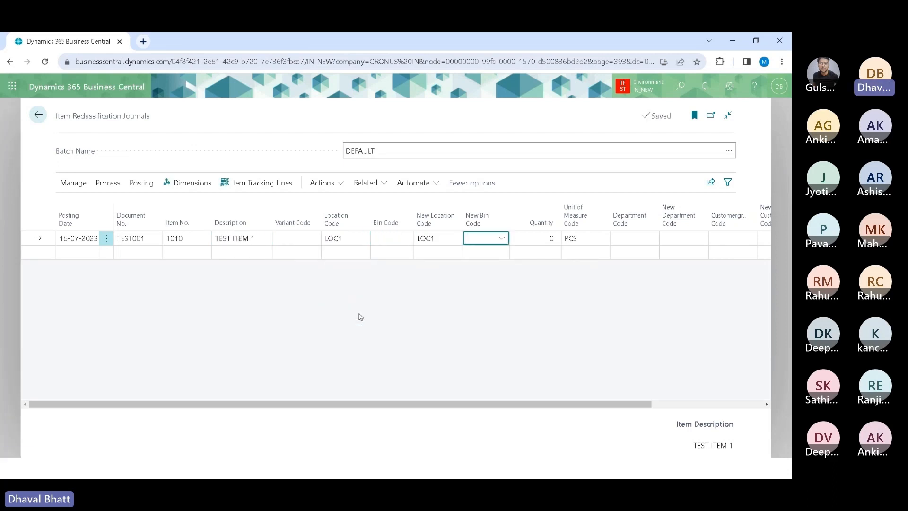
pyautogui.press('Tab')
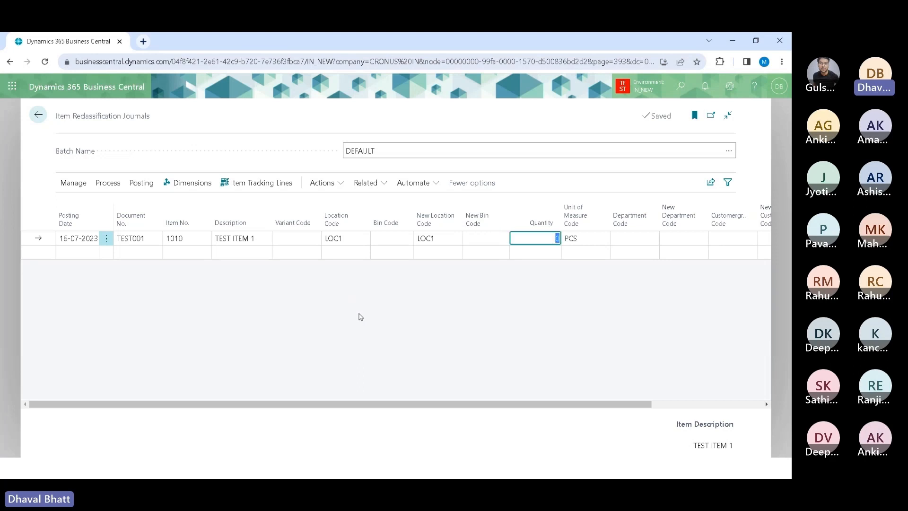
pyautogui.write('7')
pyautogui.press('Tab')
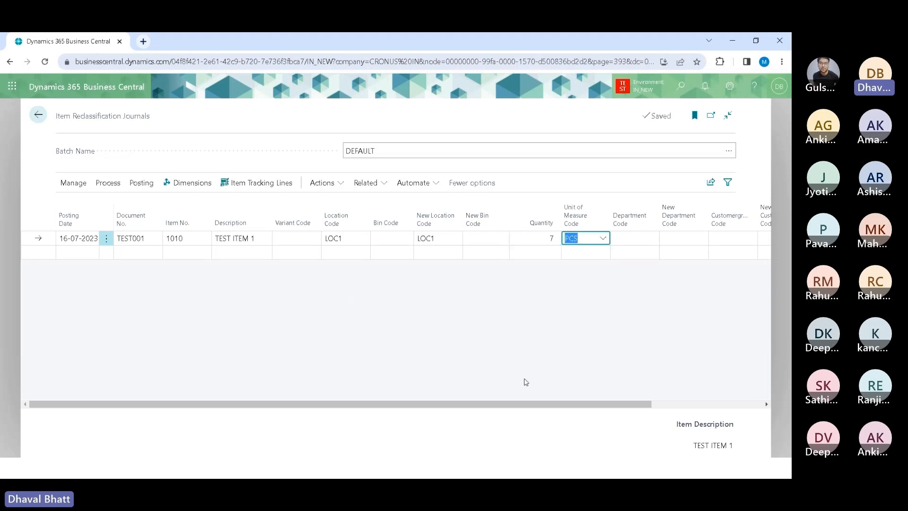
# Step: Open the reclassification dimensions for the journal line
pyautogui.moveTo(492, 407); pyautogui.dragTo(444, 402)
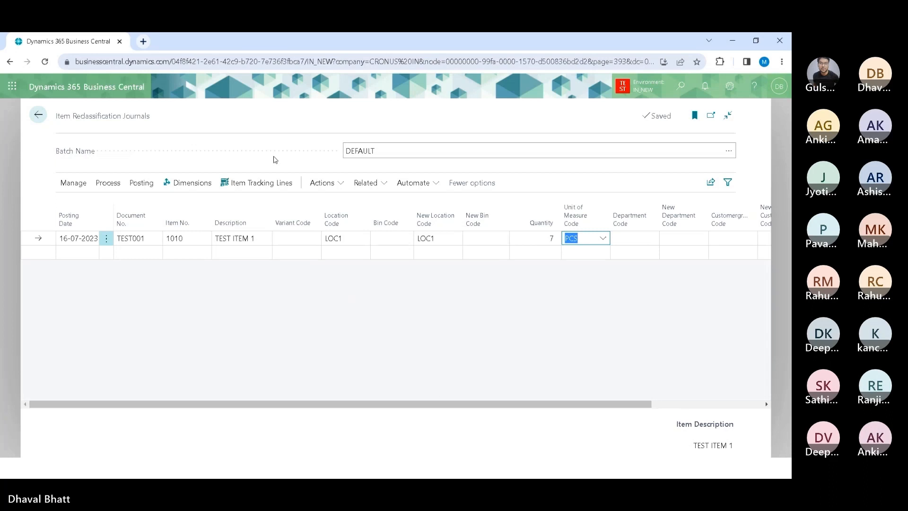
pyautogui.click(179, 184)
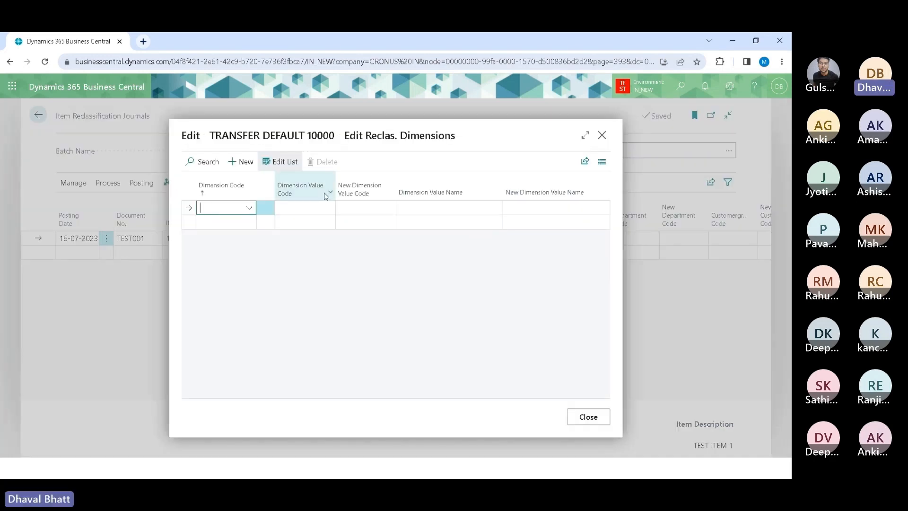
pyautogui.moveTo(372, 197)
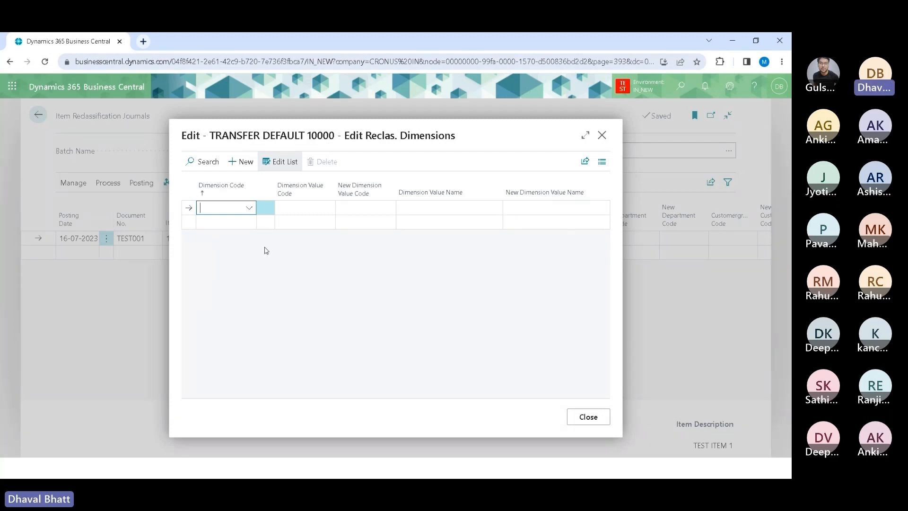
# Step: Set the Dimension Code on the reclassification dimensions line to AREA
pyautogui.click(247, 212)
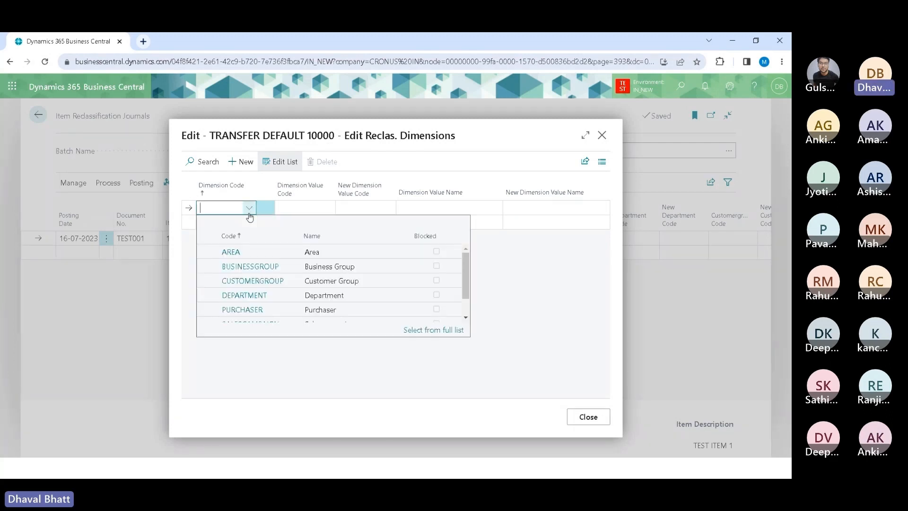
pyautogui.scroll(-1, 317, 292)
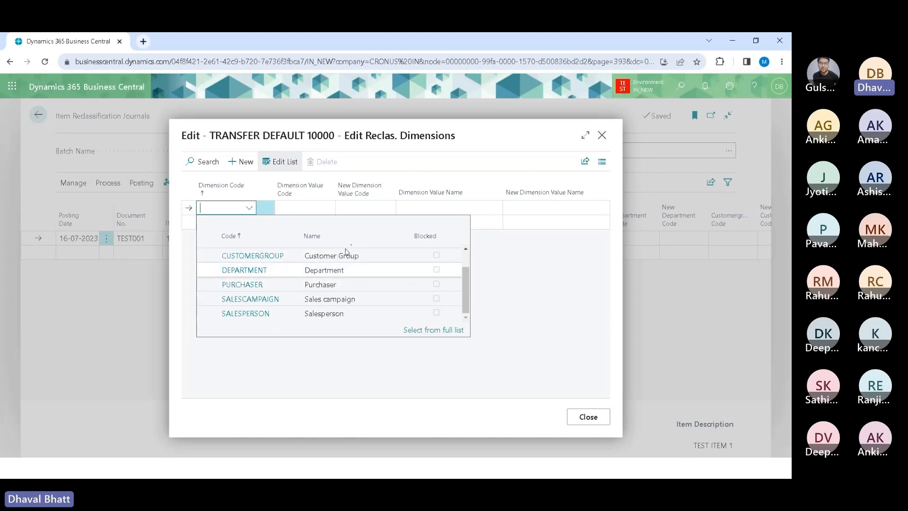
pyautogui.click(368, 202)
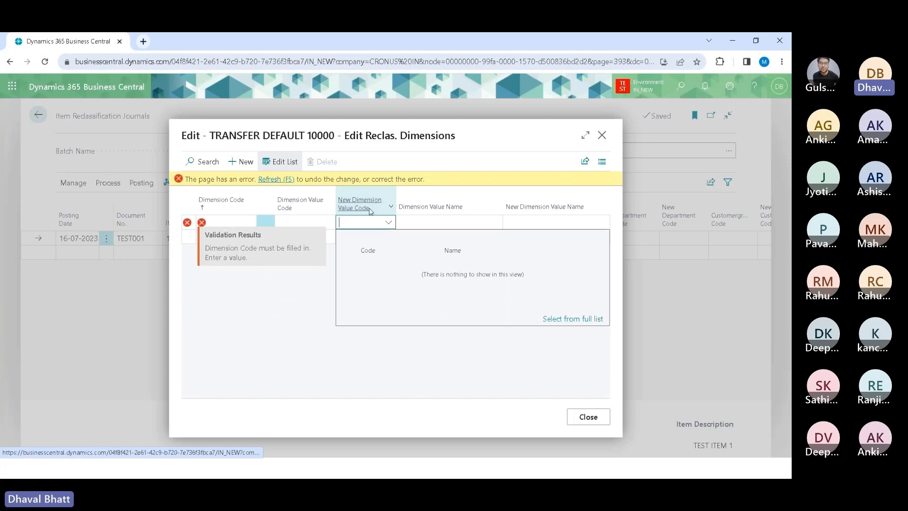
pyautogui.click(242, 222)
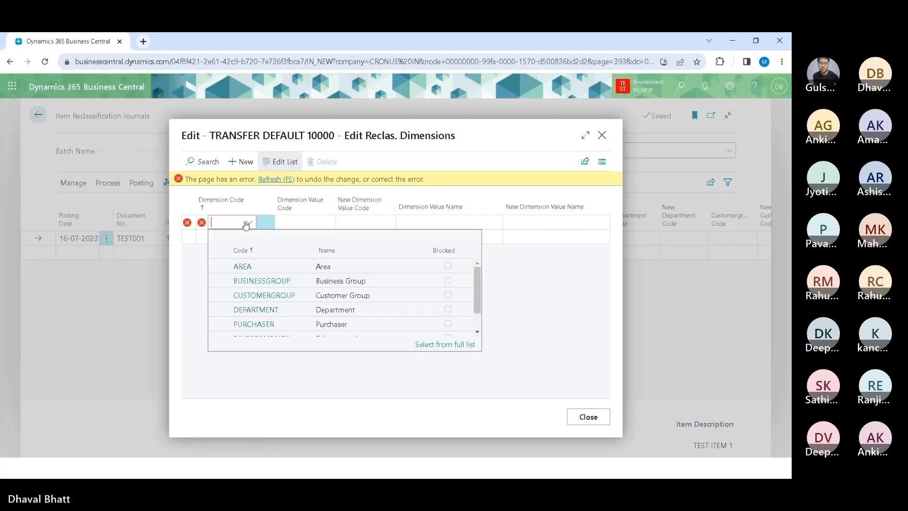
pyautogui.click(242, 266)
# Step: Set the New Dimension Value Code to 70 and close the reclassification dimensions window
pyautogui.click(386, 209)
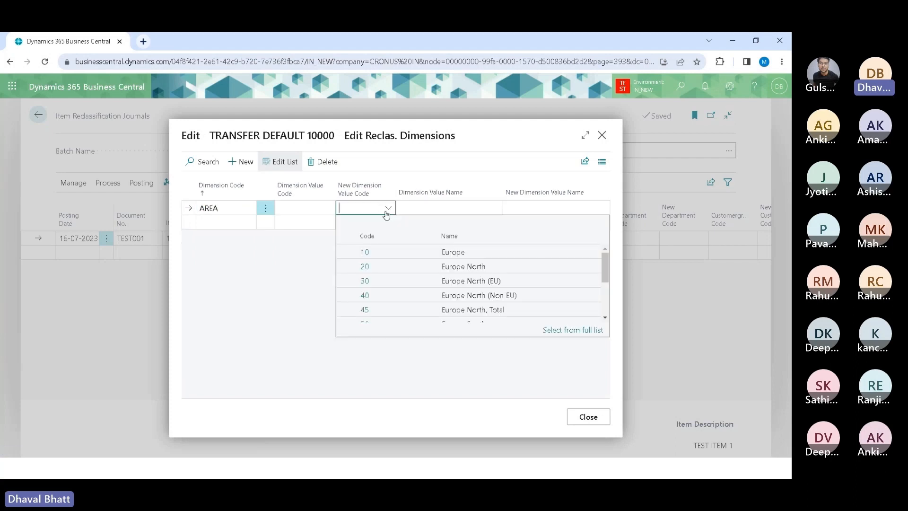
pyautogui.scroll(-2, 387, 303)
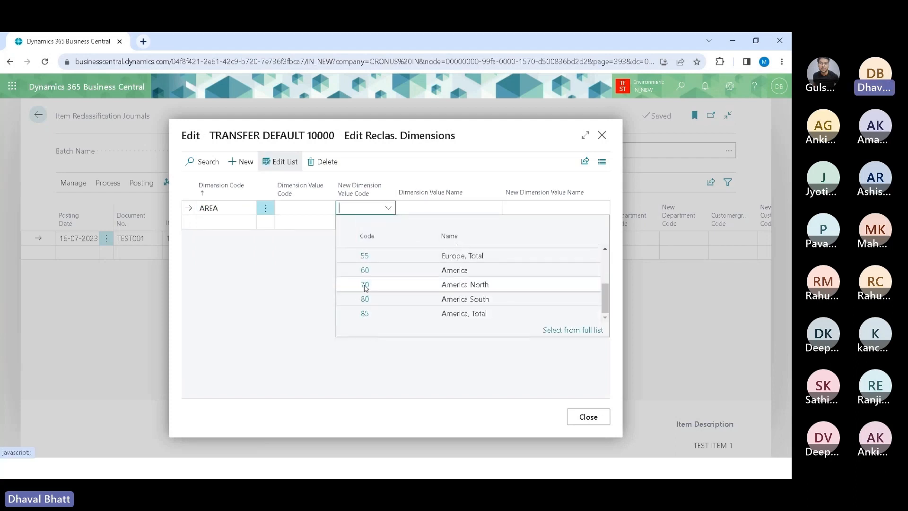
pyautogui.click(365, 284)
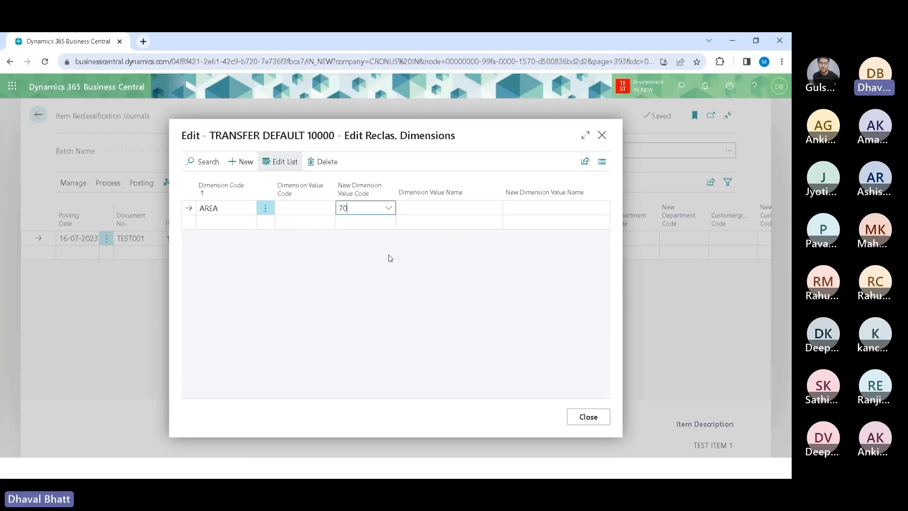
pyautogui.press('Down')
pyautogui.press('Up')
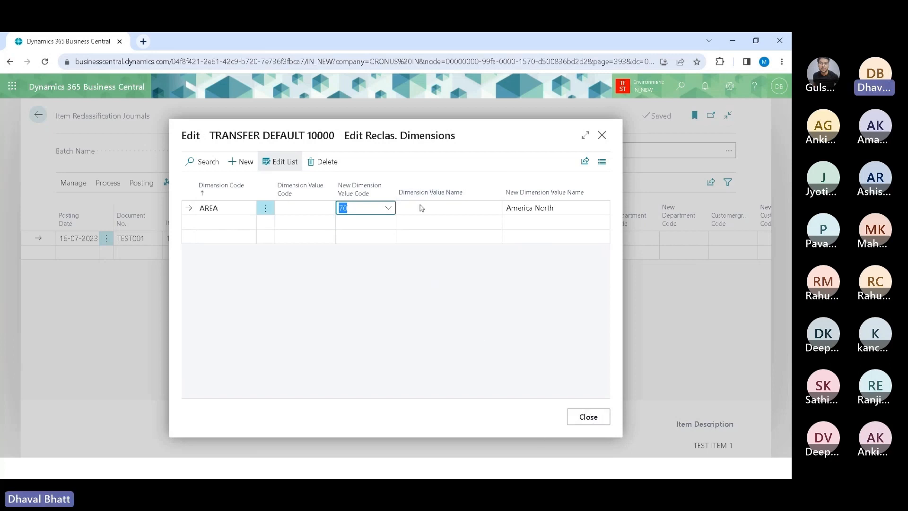
pyautogui.click(587, 416)
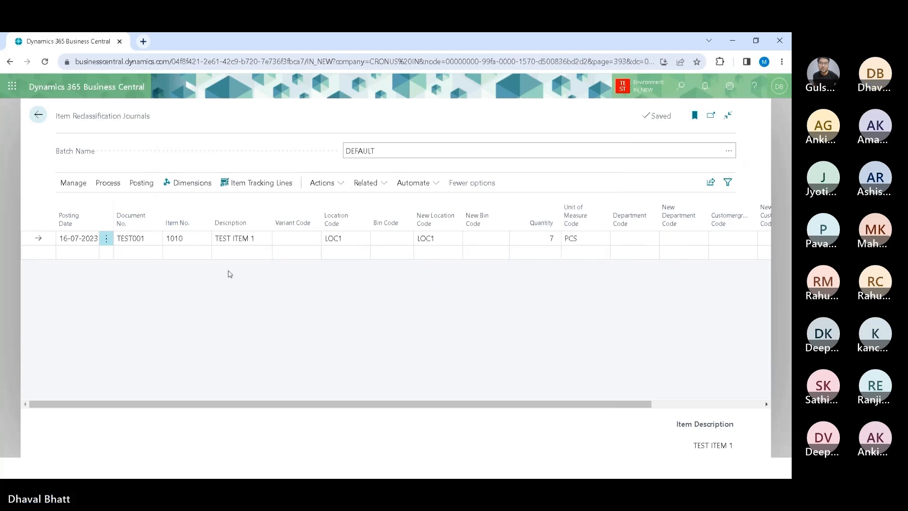
# Step: Preview the journal posting and open the previewed item ledger entries
pyautogui.press('alt')
pyautogui.press('p')
pyautogui.press('p')
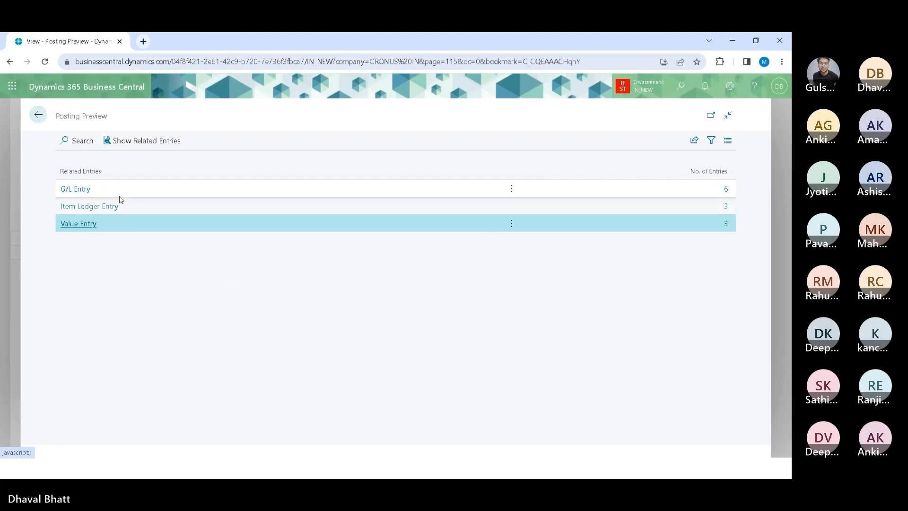
pyautogui.click(123, 204)
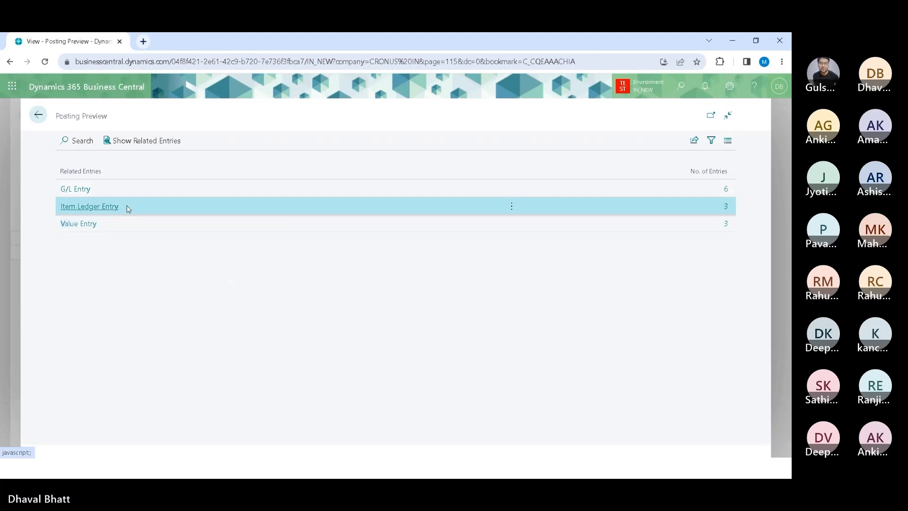
pyautogui.click(135, 142)
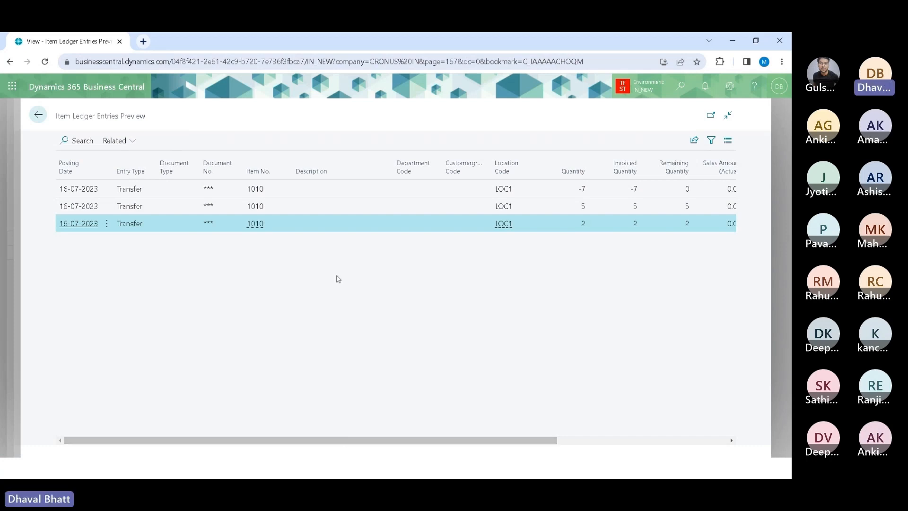
# Step: Open the dimension set entries of the second previewed transfer ledger entry and close them
pyautogui.click(290, 210)
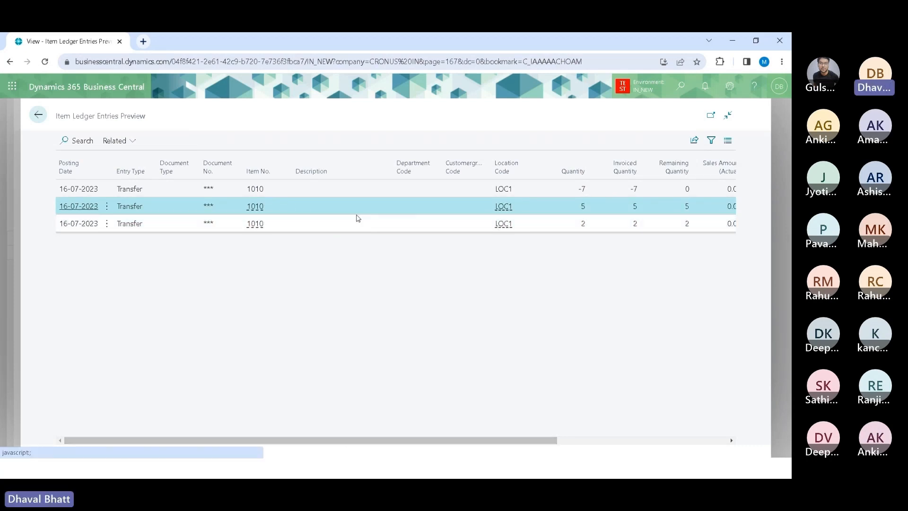
pyautogui.click(128, 142)
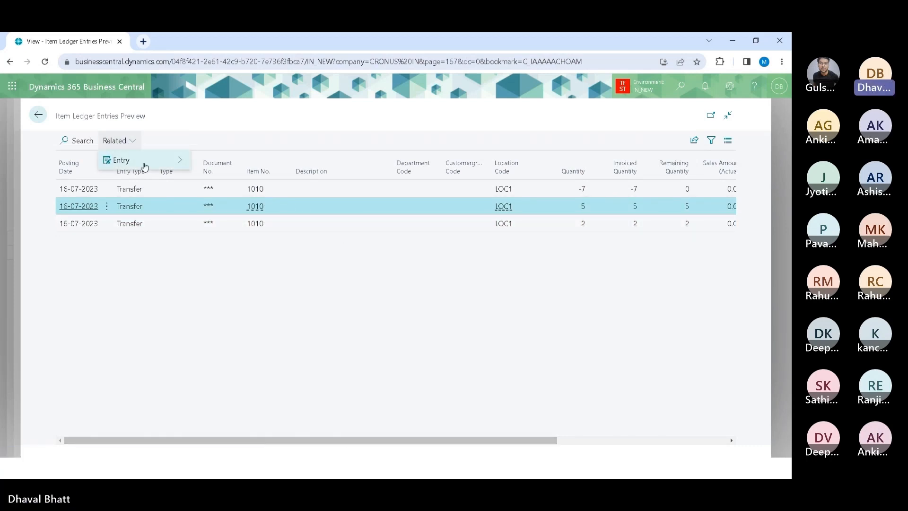
pyautogui.click(245, 159)
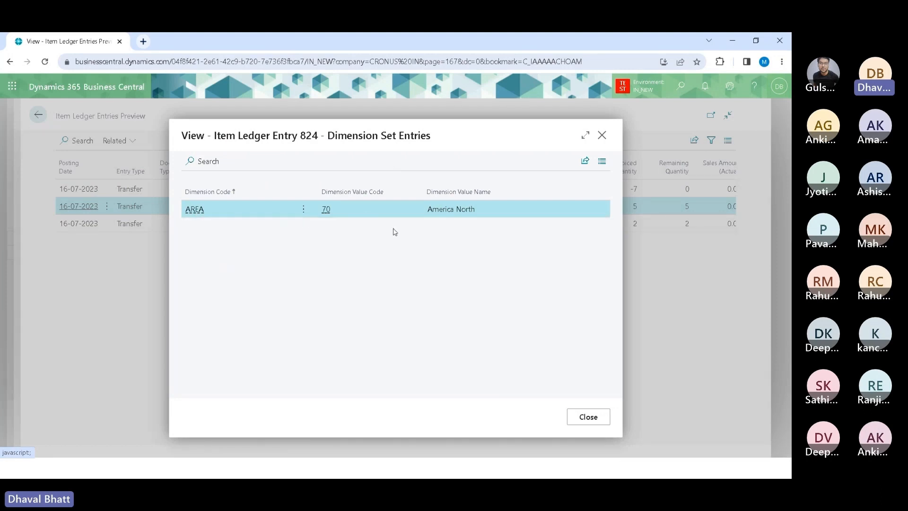
pyautogui.click(601, 420)
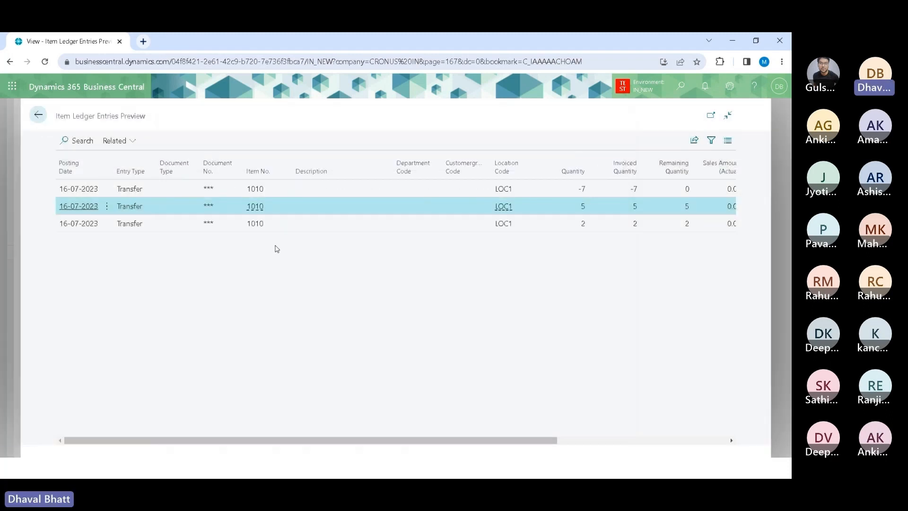
# Step: Leave the posting preview and the reclassification journal to return to the Role Center
pyautogui.click(38, 118)
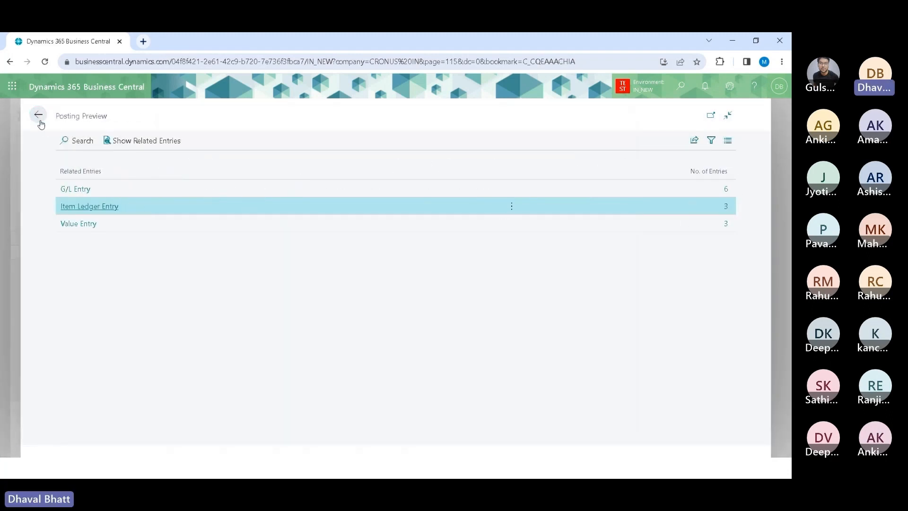
pyautogui.click(38, 116)
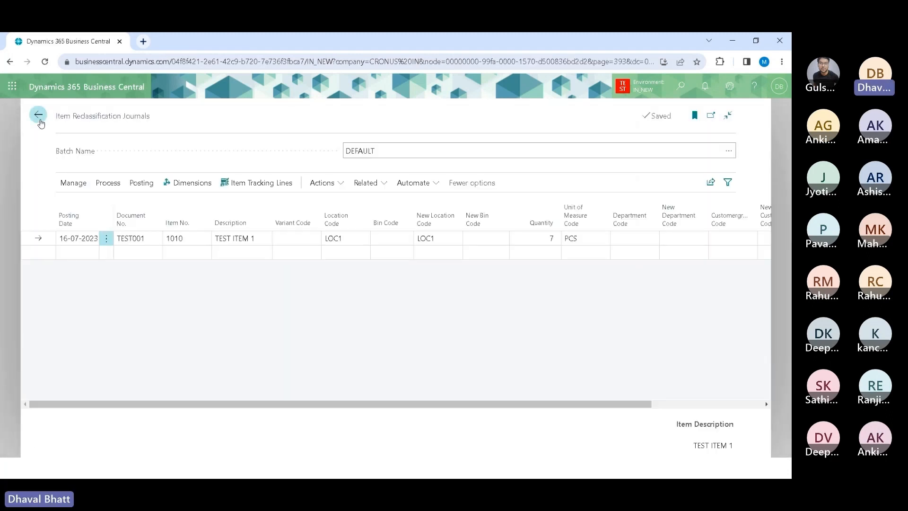
pyautogui.click(38, 116)
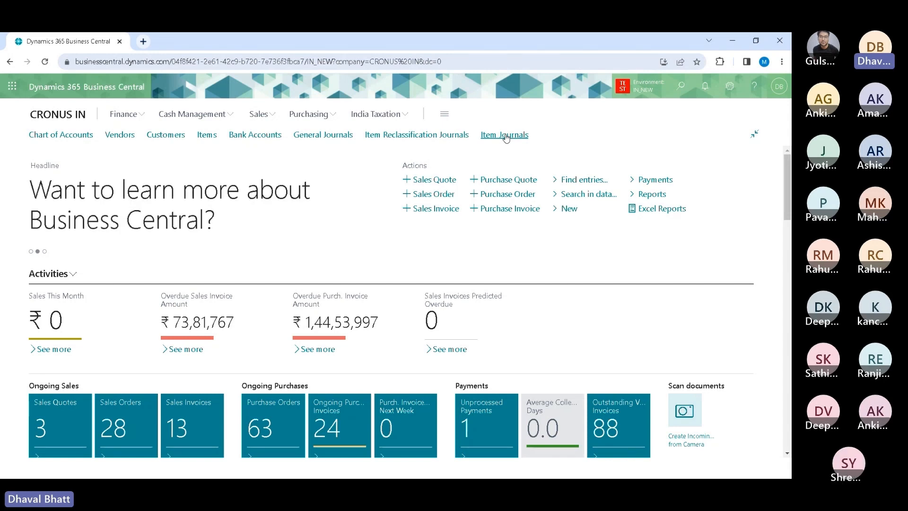
pyautogui.hotkey('alt', 'Tab')
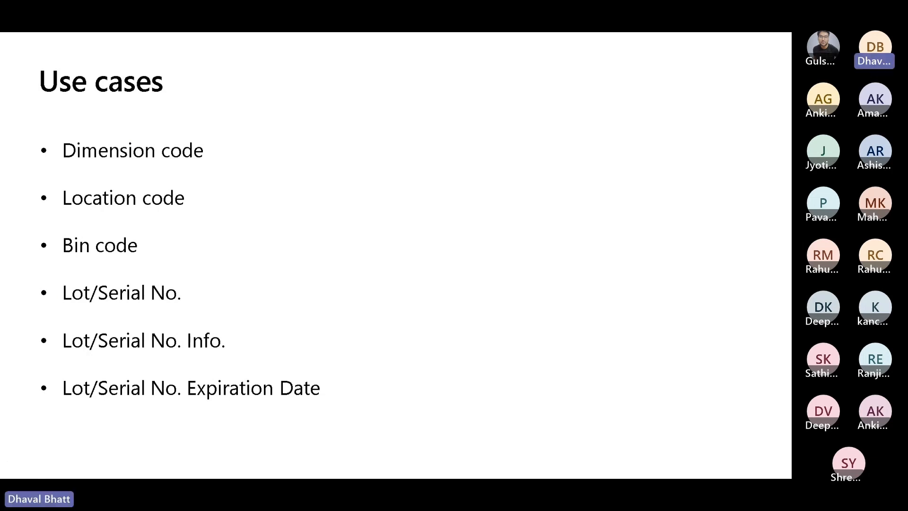
pyautogui.hotkey('alt', 'Tab')
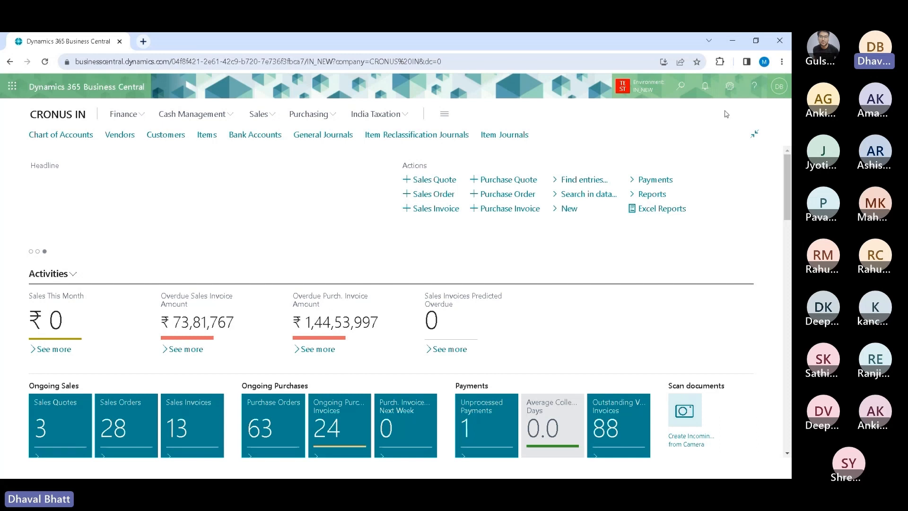
# Step: Search for Inventory Setup, review its location settings, and return to the Role Center
pyautogui.hotkey('alt', 'q')
pyautogui.write('in')
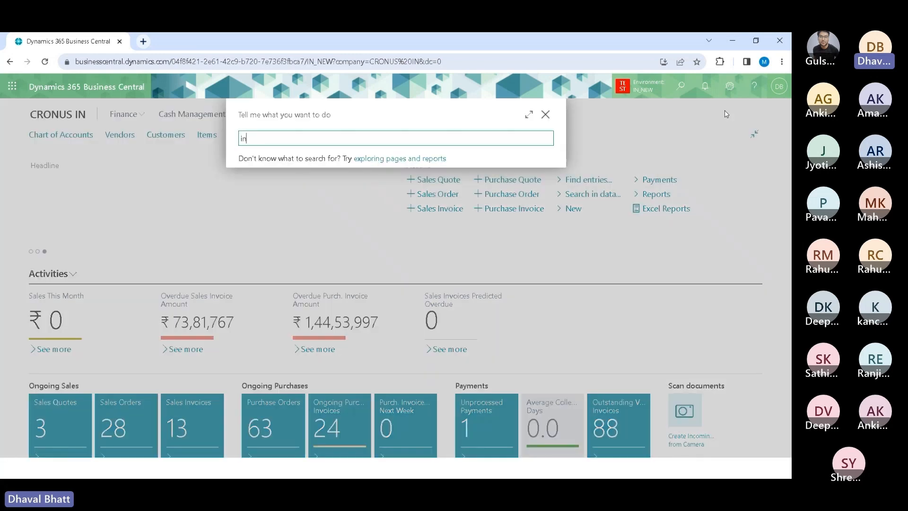
pyautogui.write('v set')
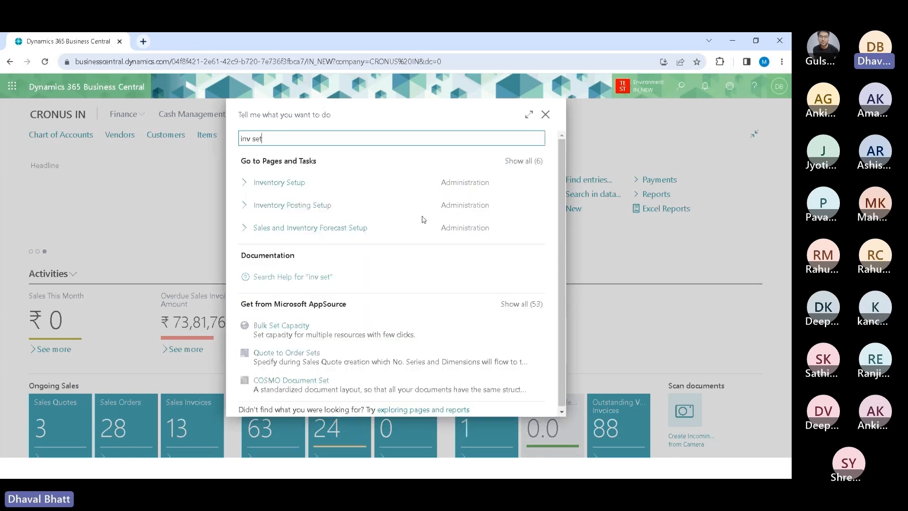
pyautogui.click(284, 188)
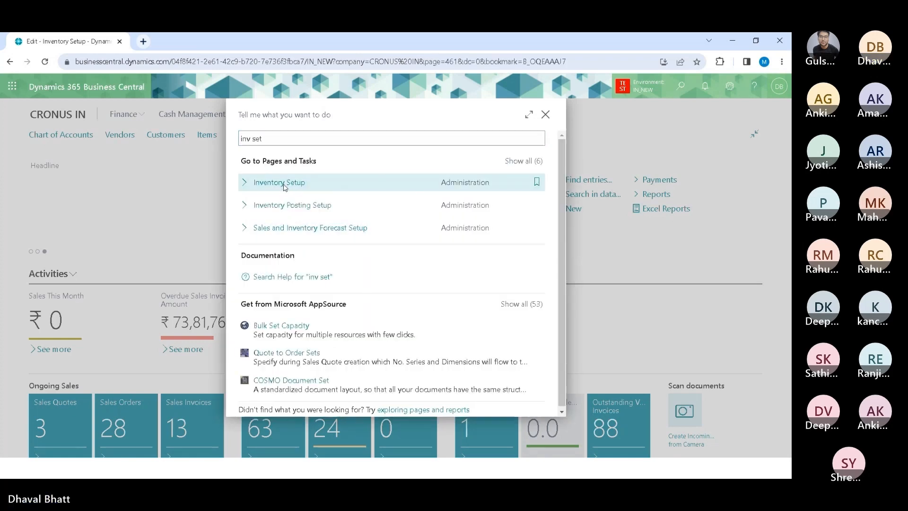
pyautogui.scroll(-1, 118, 373)
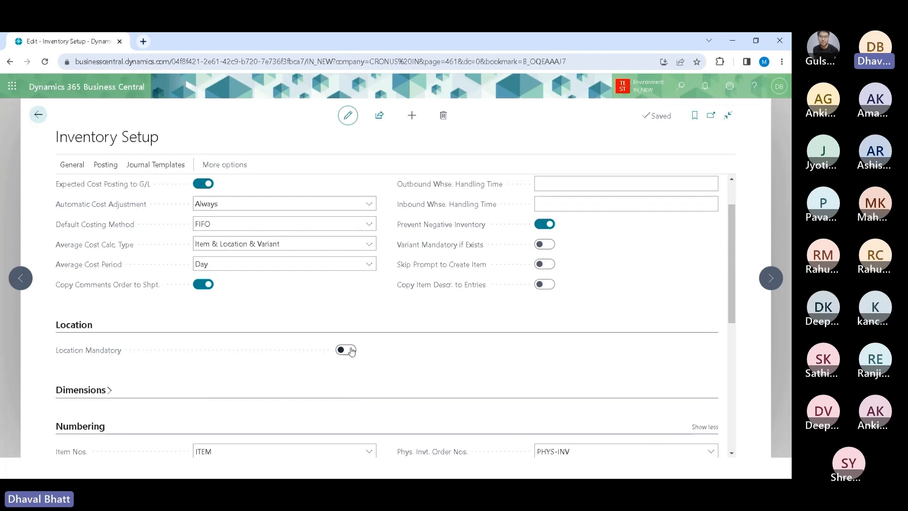
pyautogui.click(38, 114)
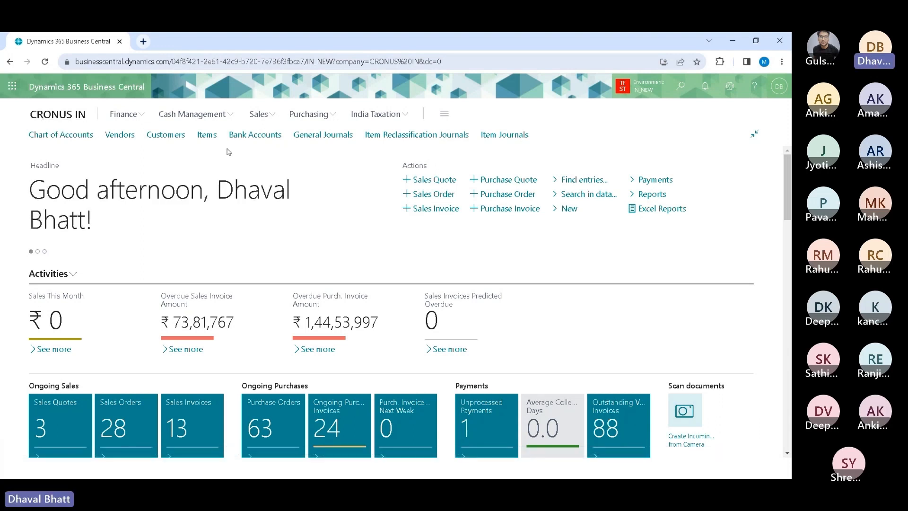
# Step: Open Item Ledger Entries through search and filter the list by Item No. 1010
pyautogui.hotkey('alt', 'q')
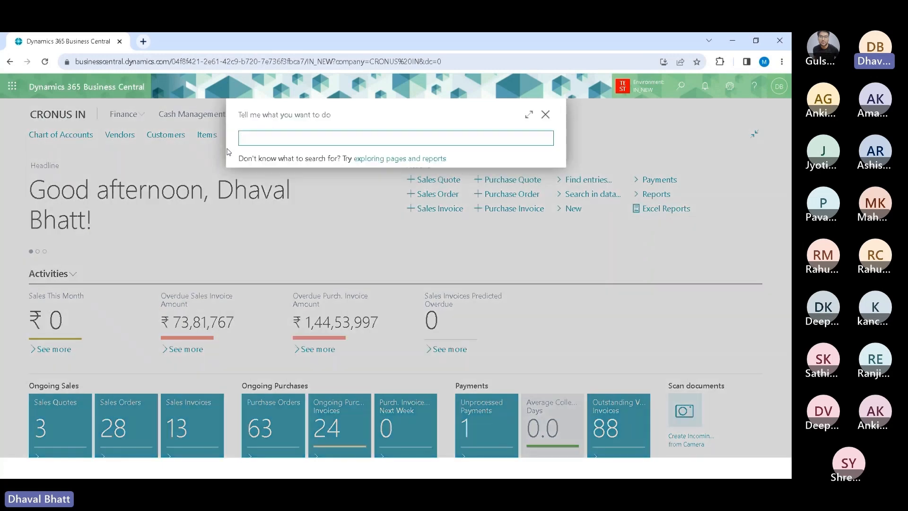
pyautogui.write('i')
pyautogui.write('i')
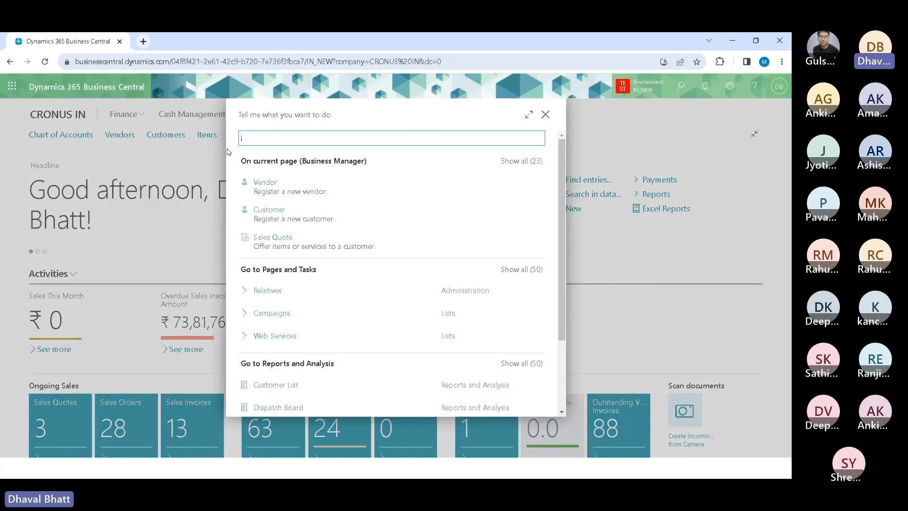
pyautogui.write('tem led le')
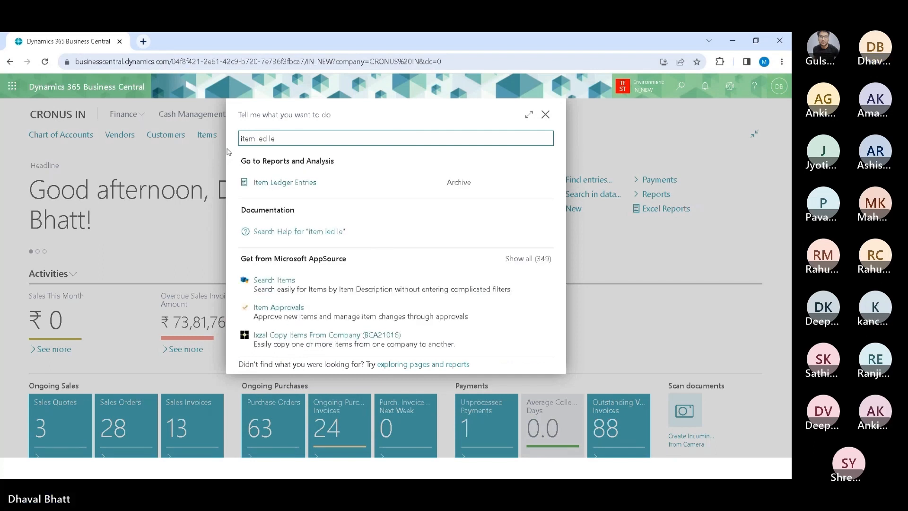
pyautogui.click(275, 183)
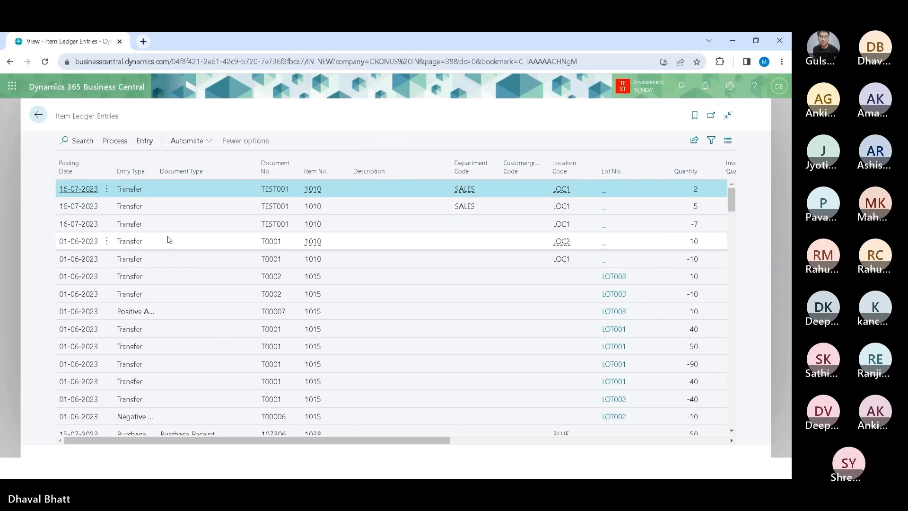
pyautogui.hotkey('shift', 'F3')
pyautogui.click(77, 228)
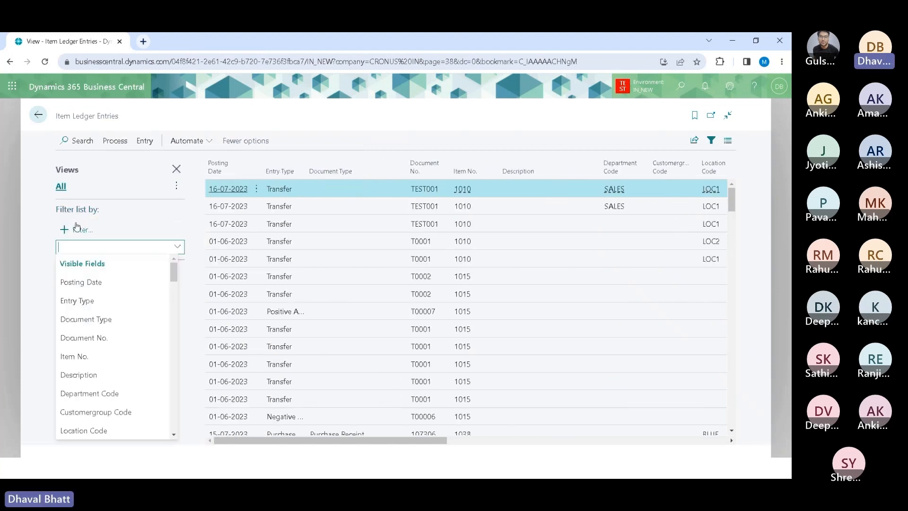
pyautogui.click(74, 362)
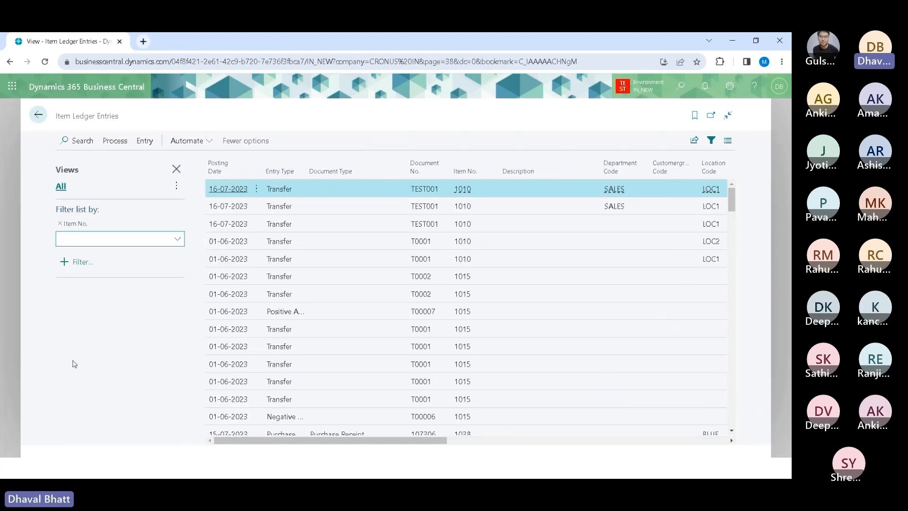
pyautogui.write('1010')
pyautogui.press('Tab')
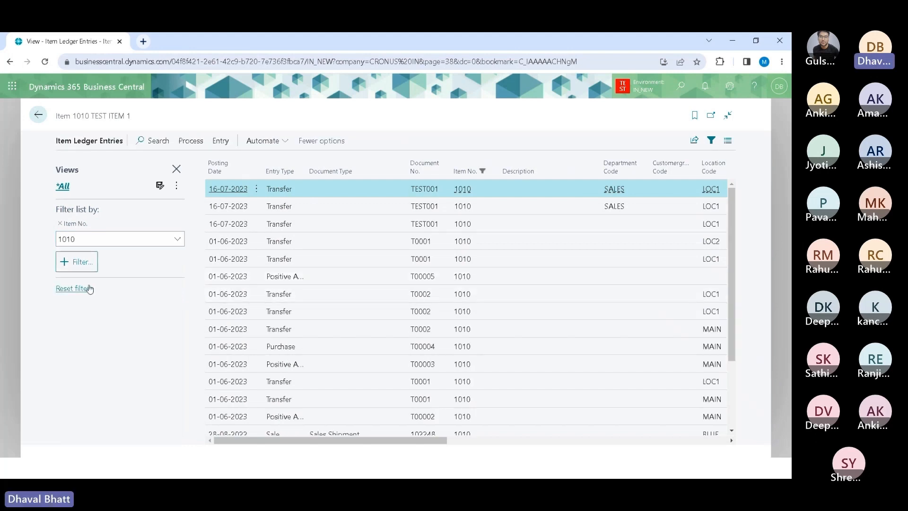
# Step: Add a Location Code filter for blank values ('') to the item ledger entries and scroll through the remaining entry's columns
pyautogui.click(80, 262)
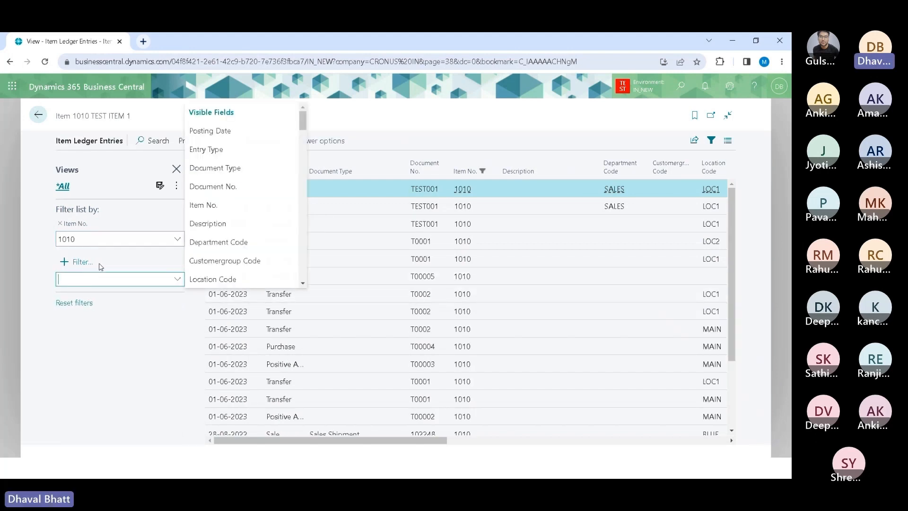
pyautogui.click(226, 278)
pyautogui.write("''")
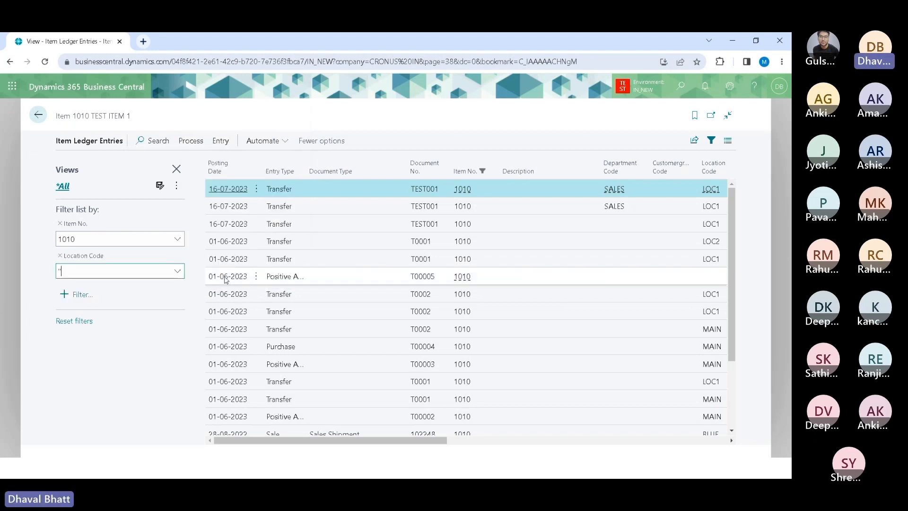
pyautogui.press('Tab')
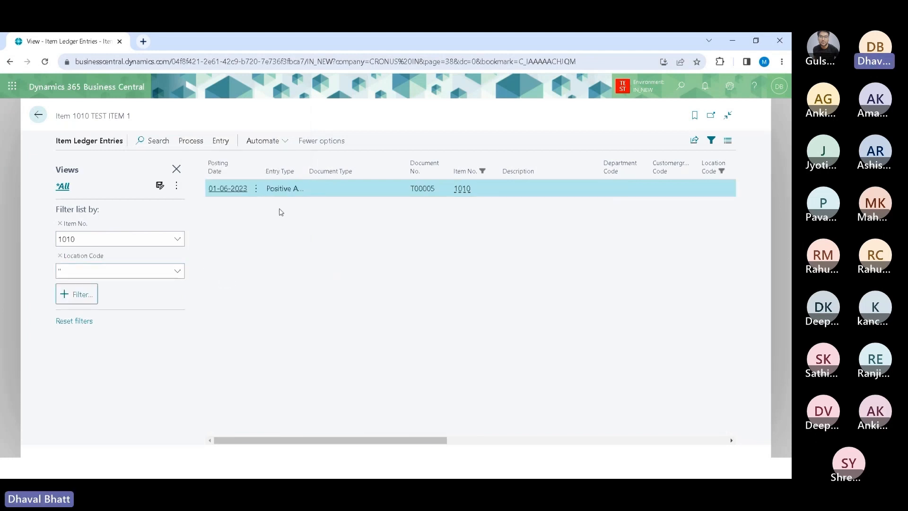
pyautogui.moveTo(277, 440); pyautogui.dragTo(455, 497)
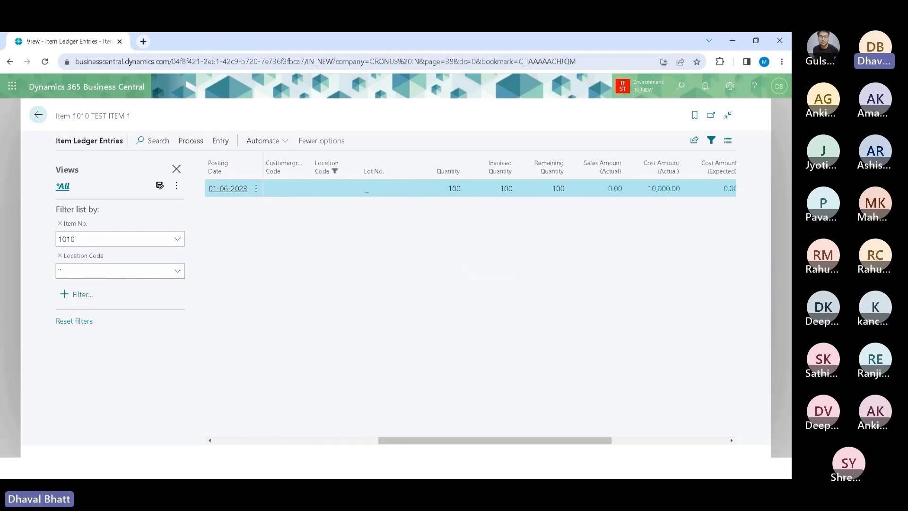
pyautogui.moveTo(484, 441); pyautogui.dragTo(594, 432)
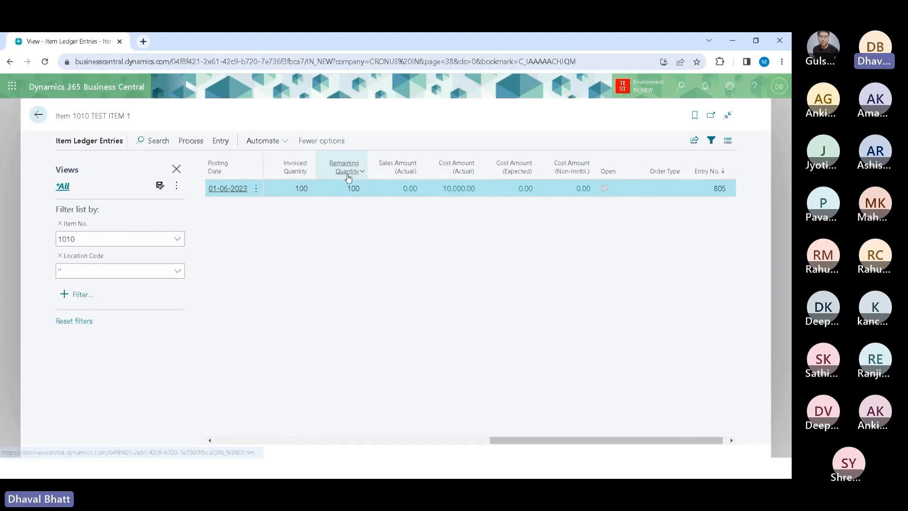
pyautogui.moveTo(585, 438); pyautogui.dragTo(204, 444)
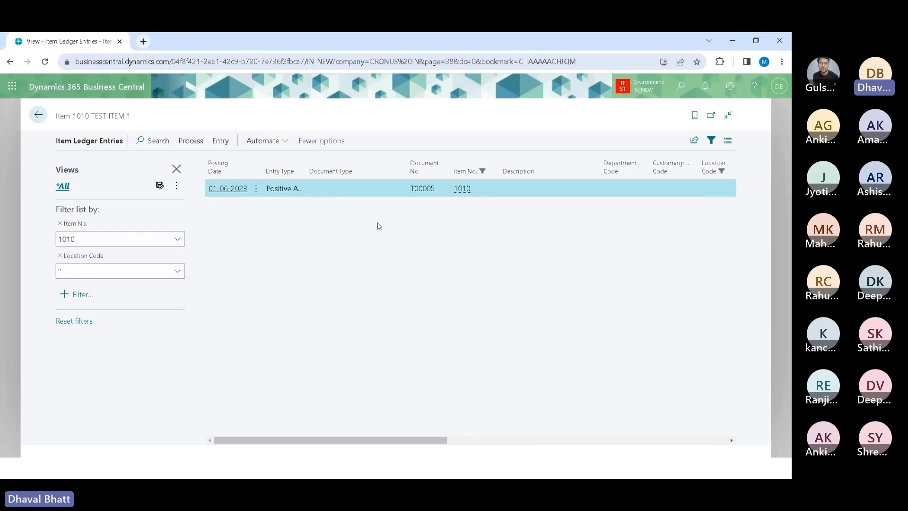
pyautogui.moveTo(381, 444); pyautogui.dragTo(460, 449)
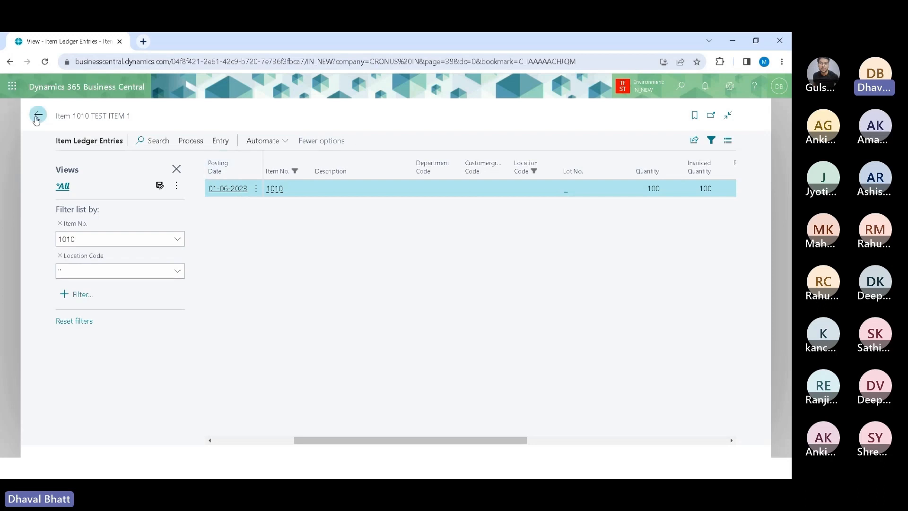
# Step: Return to the Role Center, open Item Reclassification Journals, and delete the existing journal line
pyautogui.click(38, 115)
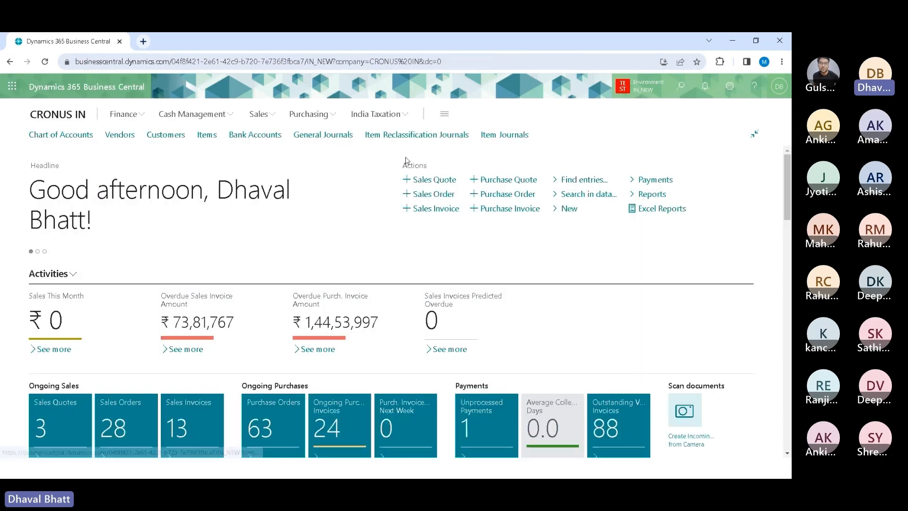
pyautogui.click(428, 138)
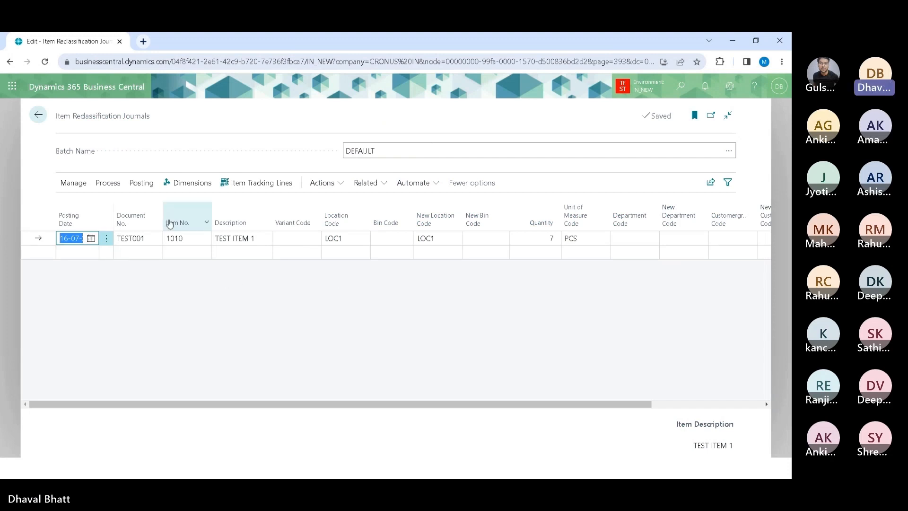
pyautogui.click(107, 239)
pyautogui.click(83, 274)
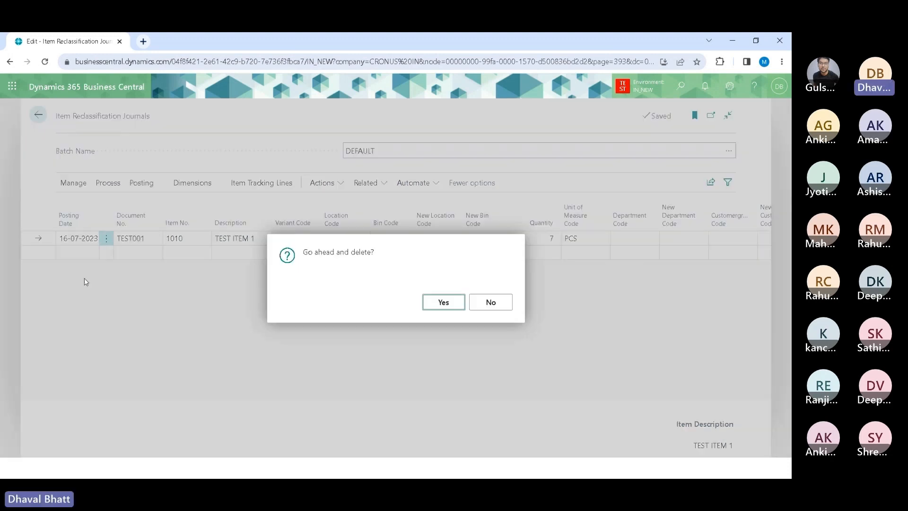
pyautogui.click(442, 302)
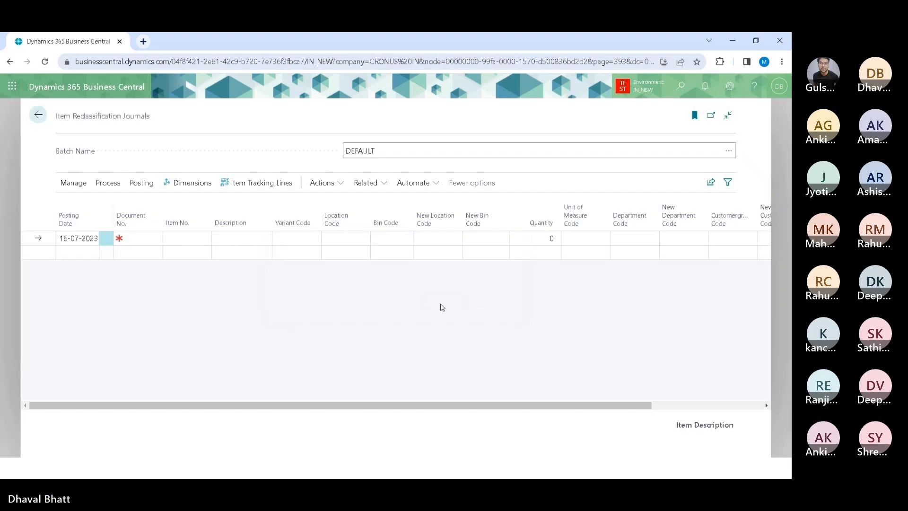
# Step: Start a new journal line with Document No. TEST002 for item 1010
pyautogui.click(141, 238)
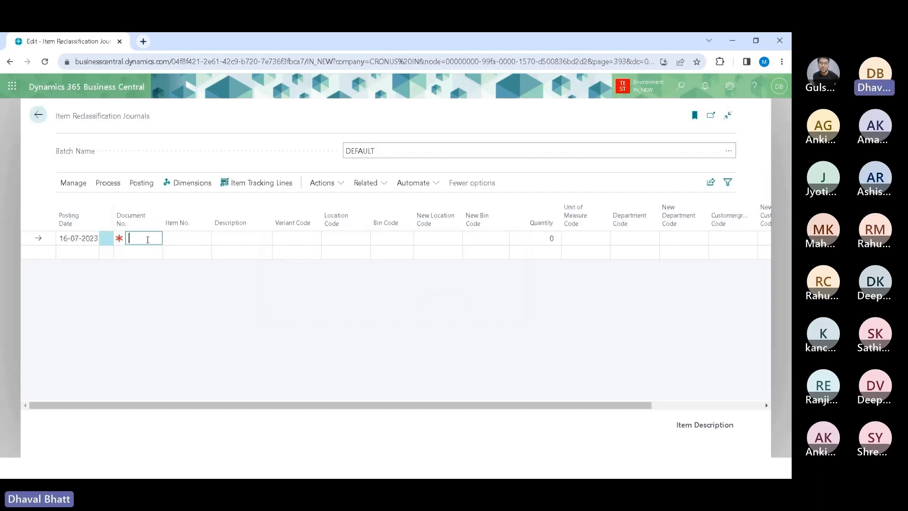
pyautogui.write('TEST002')
pyautogui.press('Tab')
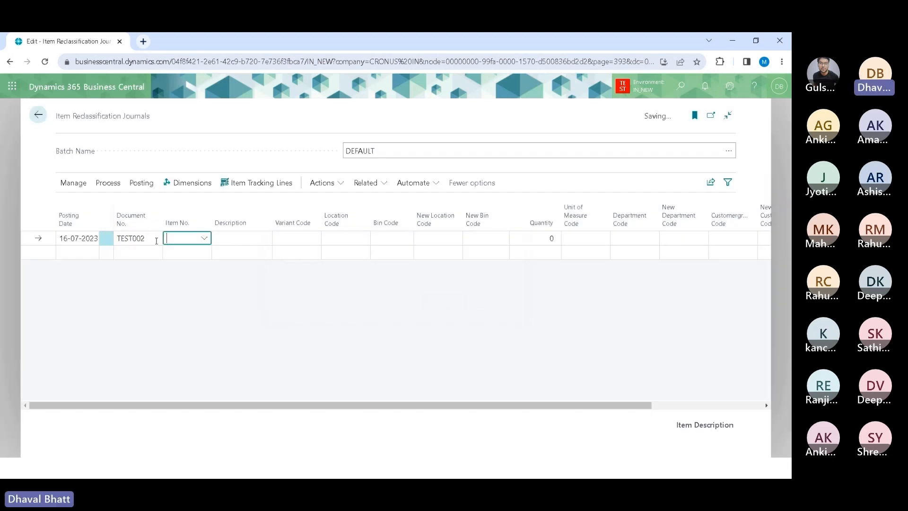
pyautogui.write('1010')
pyautogui.press('Tab')
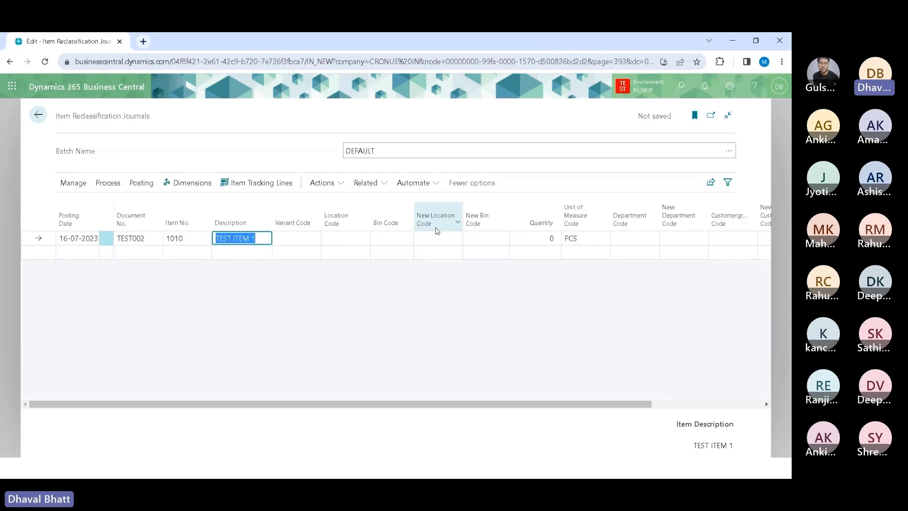
# Step: Personalise the journal page to move the New Location Code column next to Location Code
pyautogui.moveTo(437, 230)
pyautogui.click(729, 85)
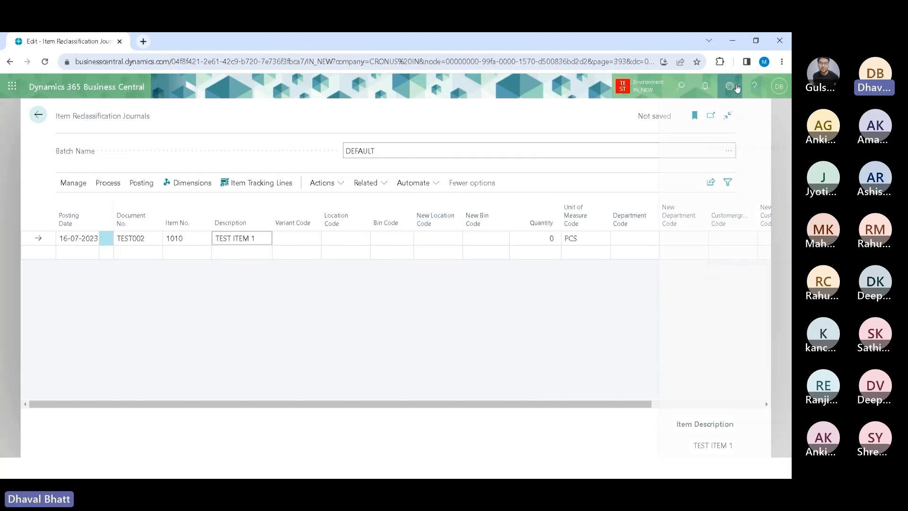
pyautogui.click(659, 167)
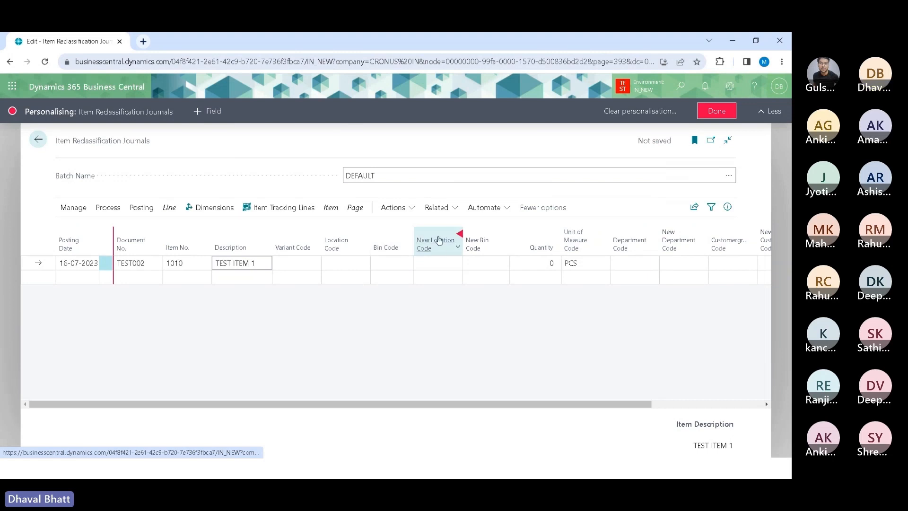
pyautogui.moveTo(437, 240); pyautogui.dragTo(412, 239)
pyautogui.click(714, 113)
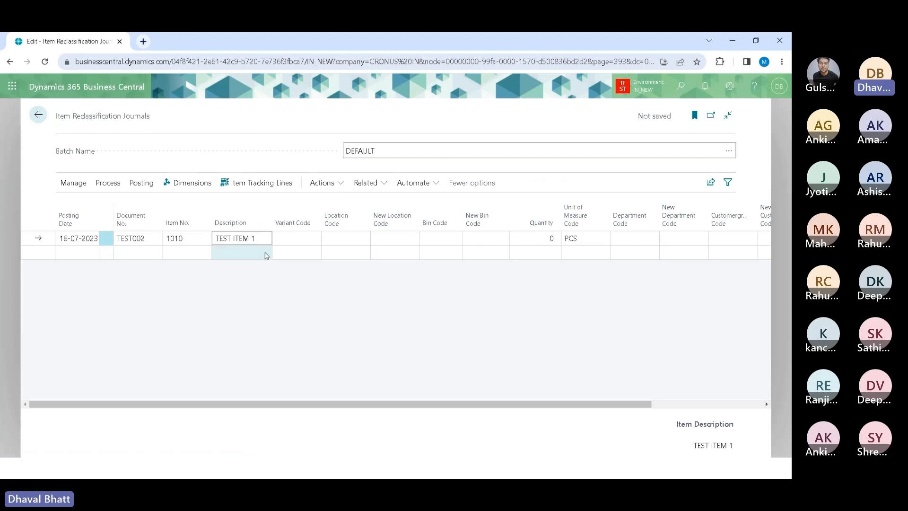
# Step: Leave Location Code blank, set New Location Code to LOC1, and set the quantity to 100
pyautogui.click(341, 239)
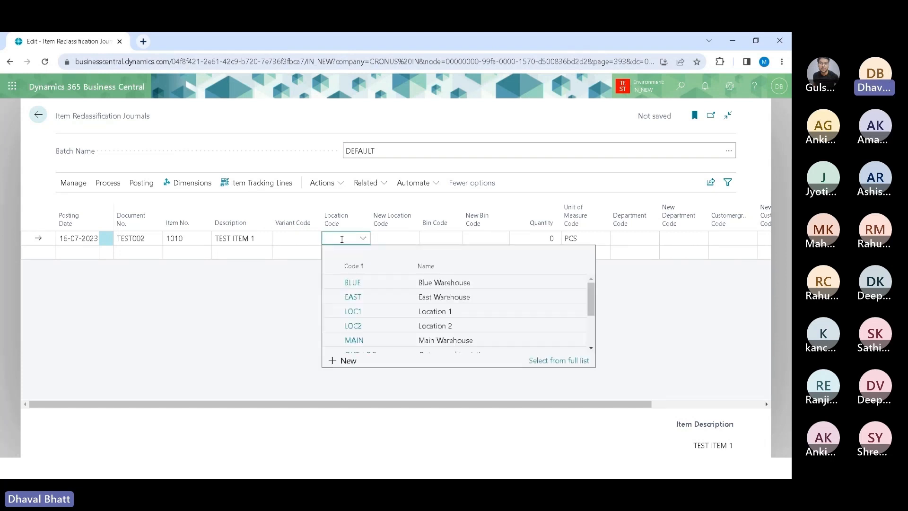
pyautogui.click(278, 298)
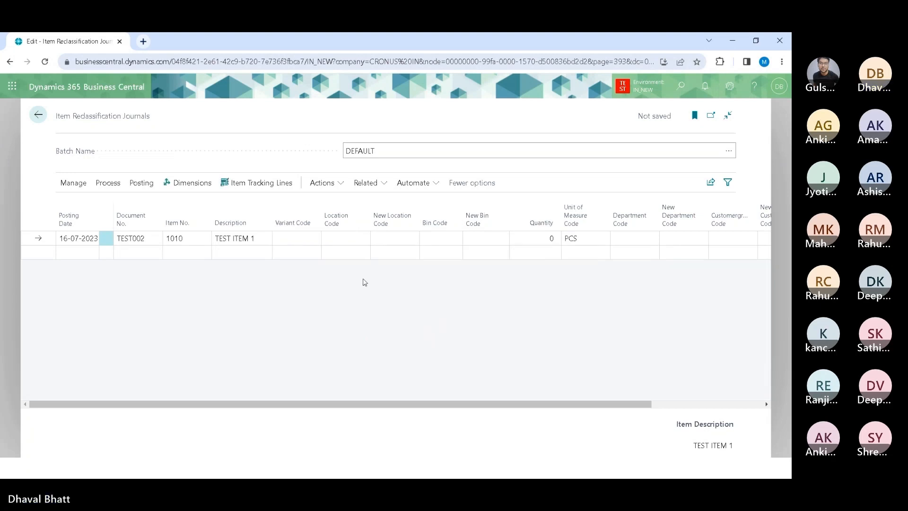
pyautogui.click(395, 238)
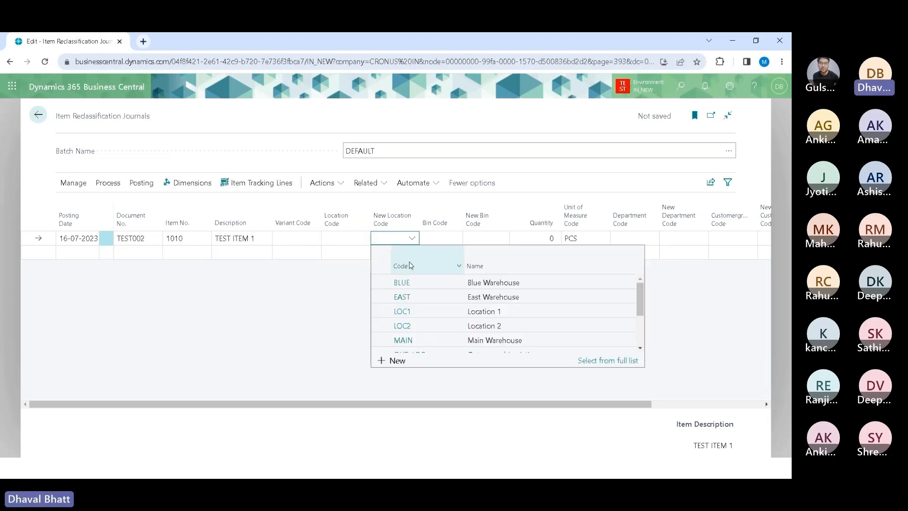
pyautogui.click(403, 310)
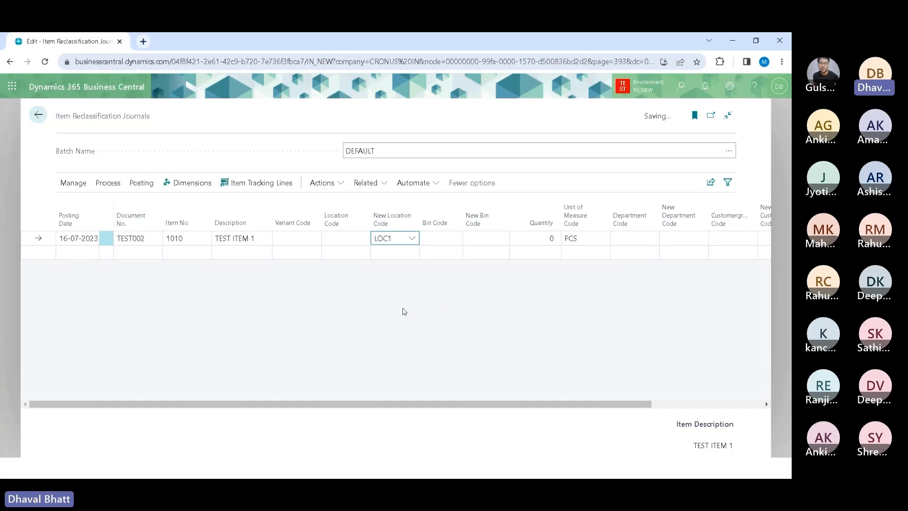
pyautogui.press('Tab')
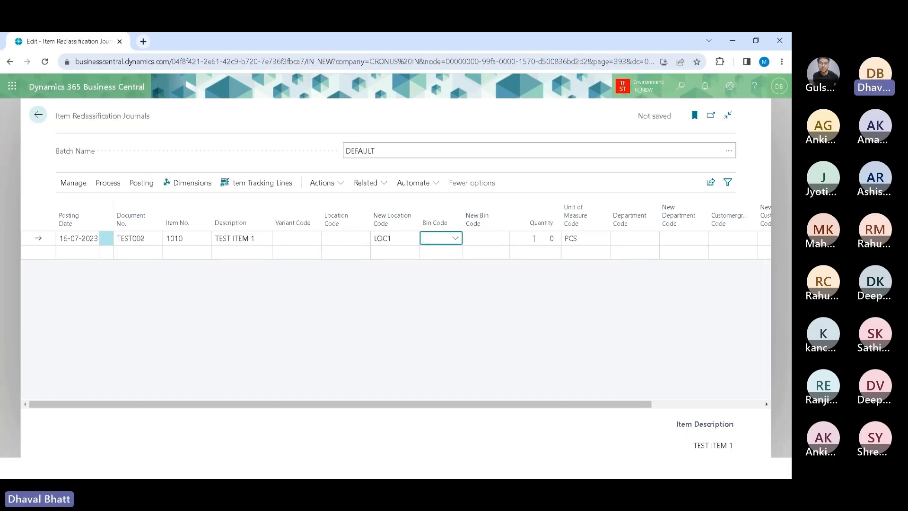
pyautogui.click(534, 238)
pyautogui.write('100')
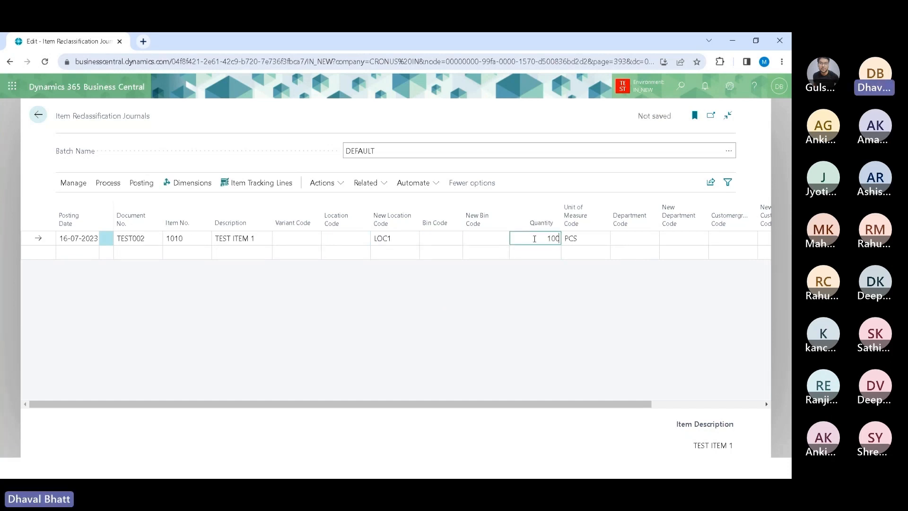
pyautogui.press('Tab')
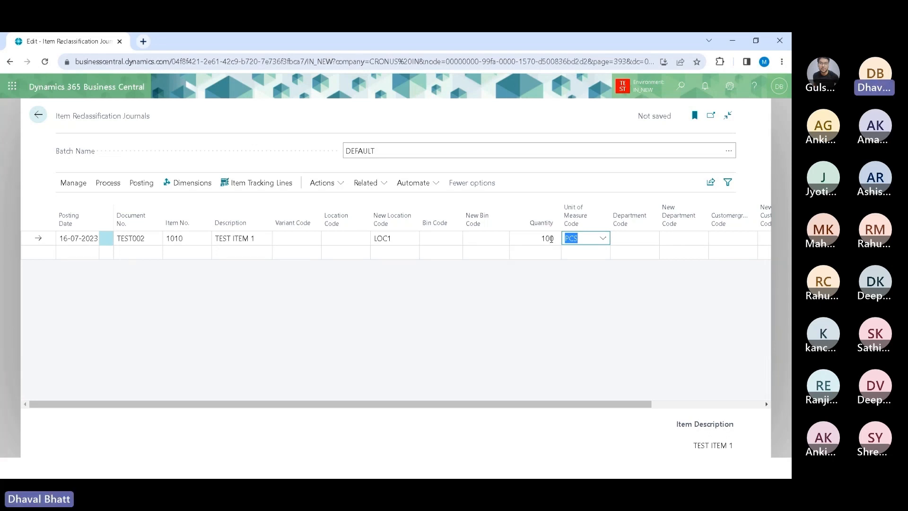
pyautogui.click(404, 234)
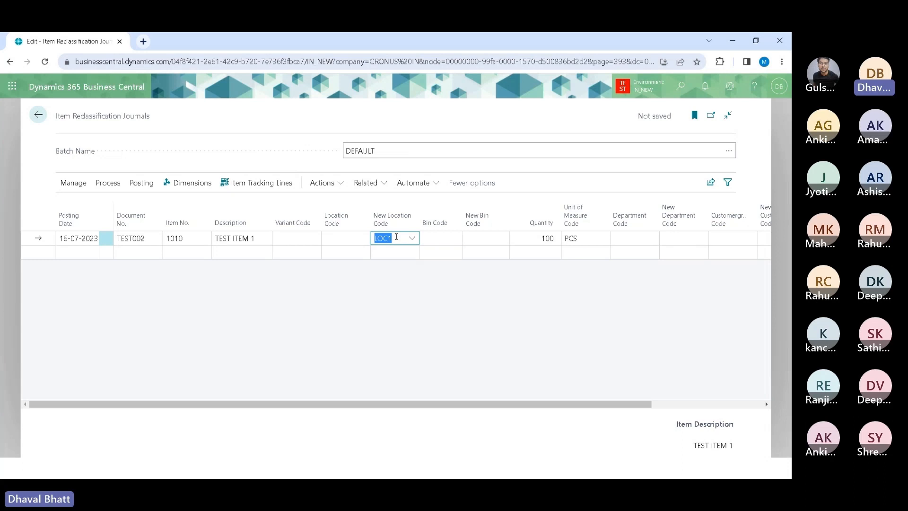
pyautogui.click(332, 237)
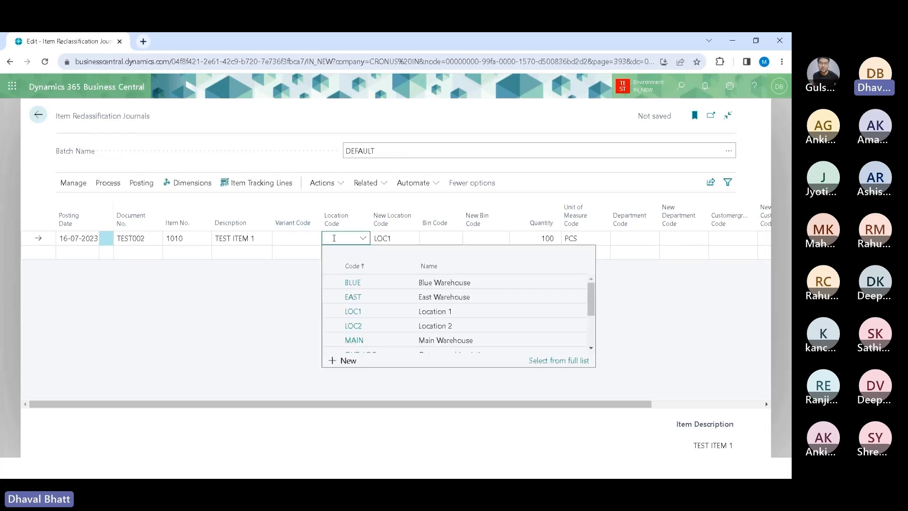
pyautogui.click(398, 239)
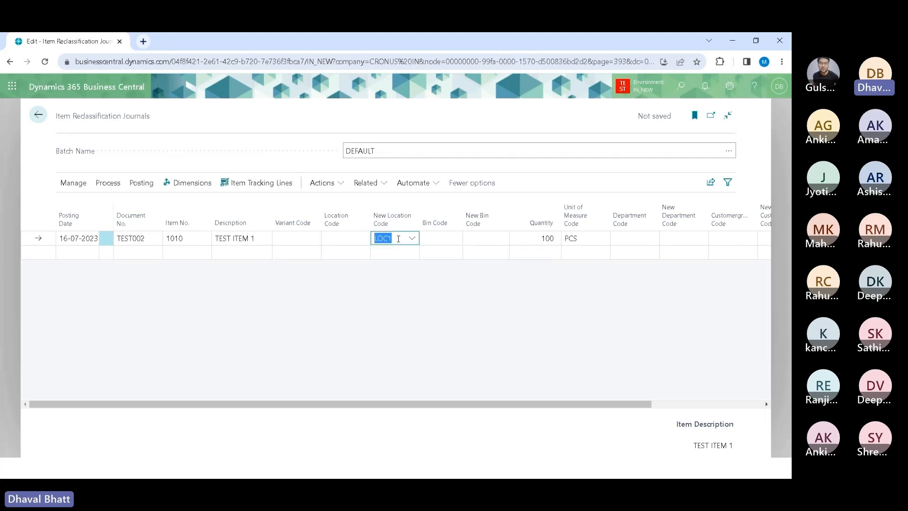
pyautogui.click(536, 237)
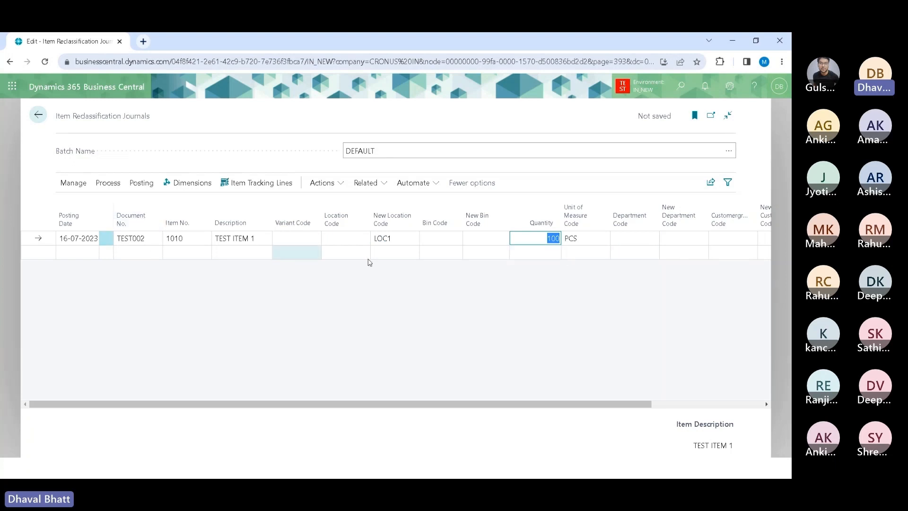
pyautogui.click(402, 237)
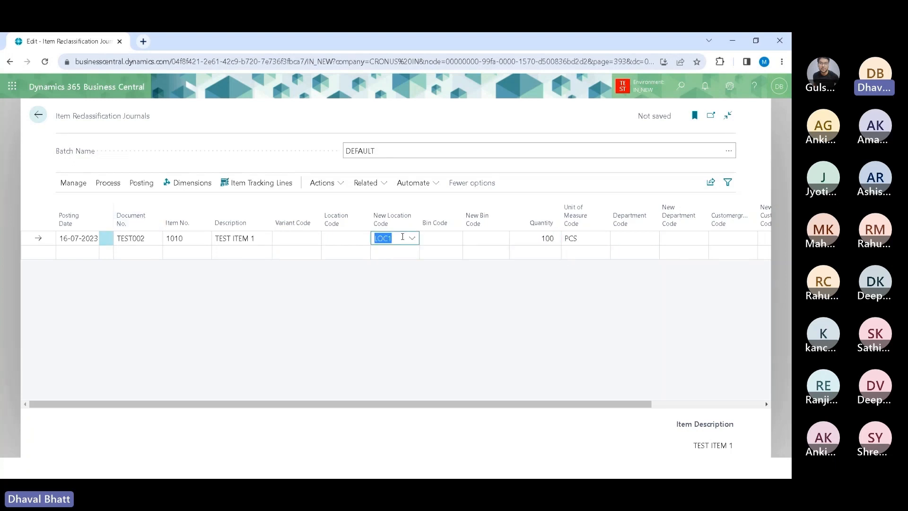
pyautogui.click(346, 299)
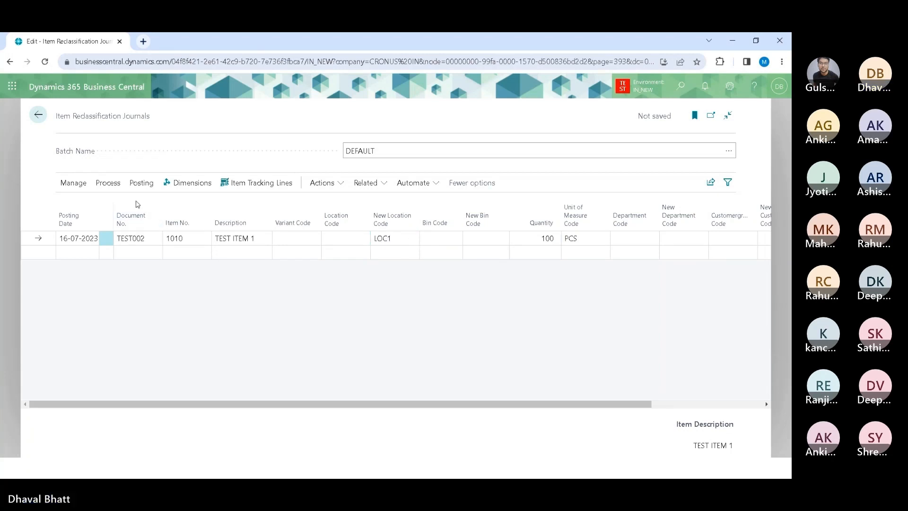
# Step: Preview posting the journal and show the related item ledger entries
pyautogui.click(141, 182)
pyautogui.press('alt')
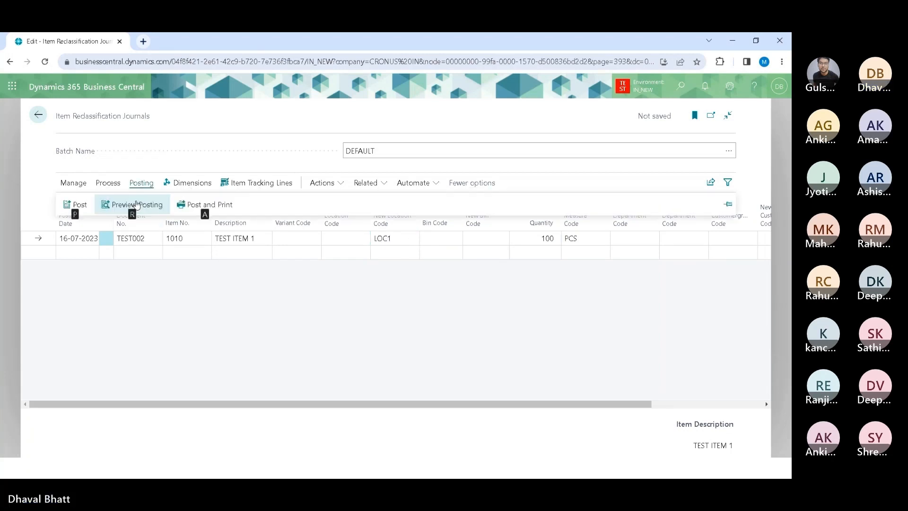
pyautogui.click(136, 204)
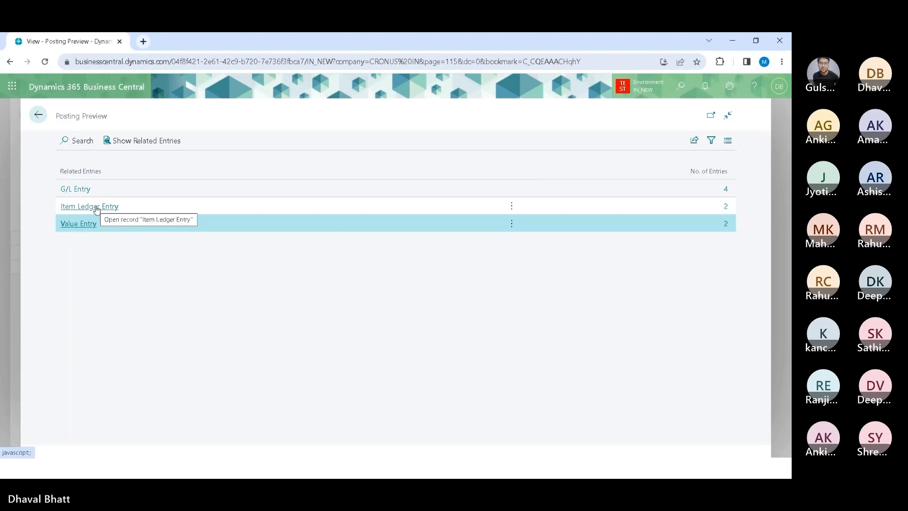
pyautogui.click(139, 206)
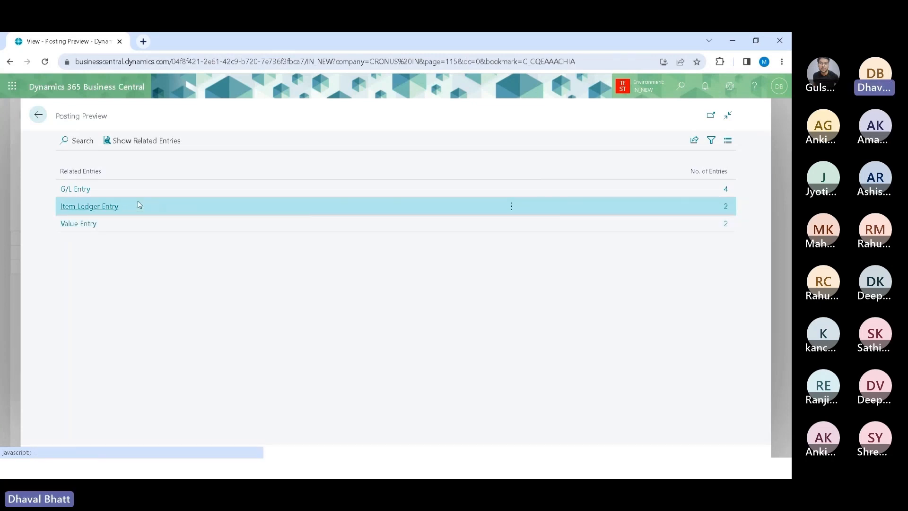
pyautogui.click(138, 141)
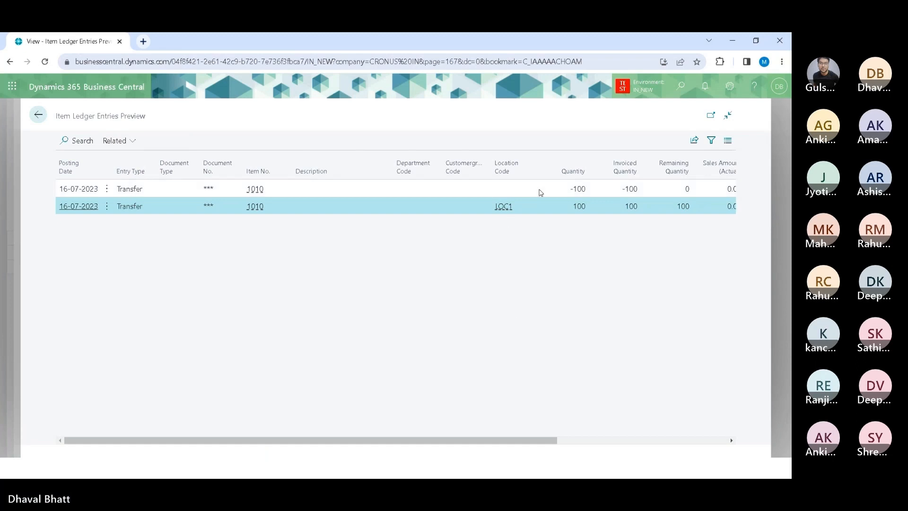
pyautogui.click(149, 192)
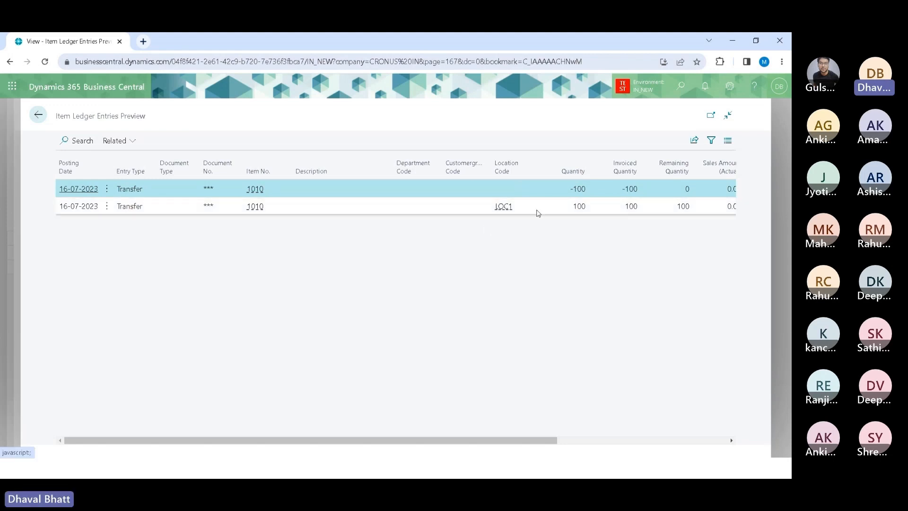
# Step: Close the item ledger entries preview and return to the reclassification journal line for item 1010
pyautogui.click(538, 213)
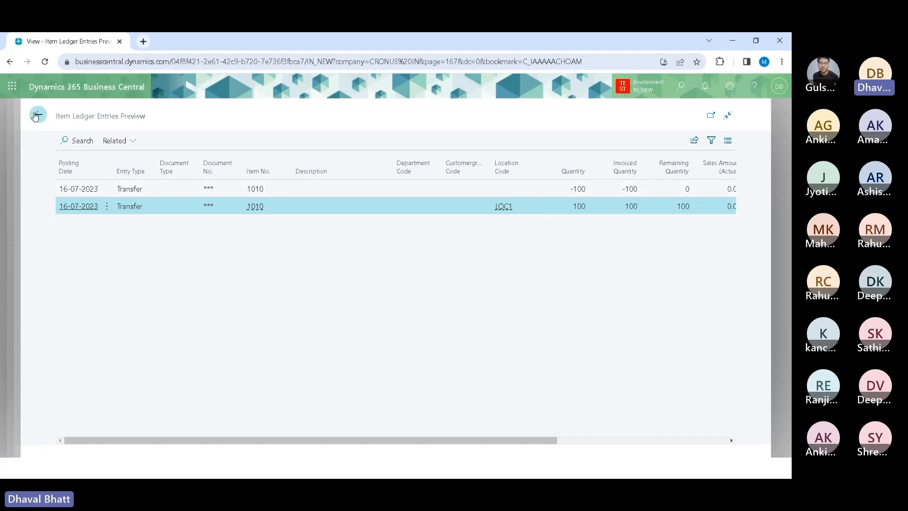
pyautogui.click(39, 115)
pyautogui.click(39, 115)
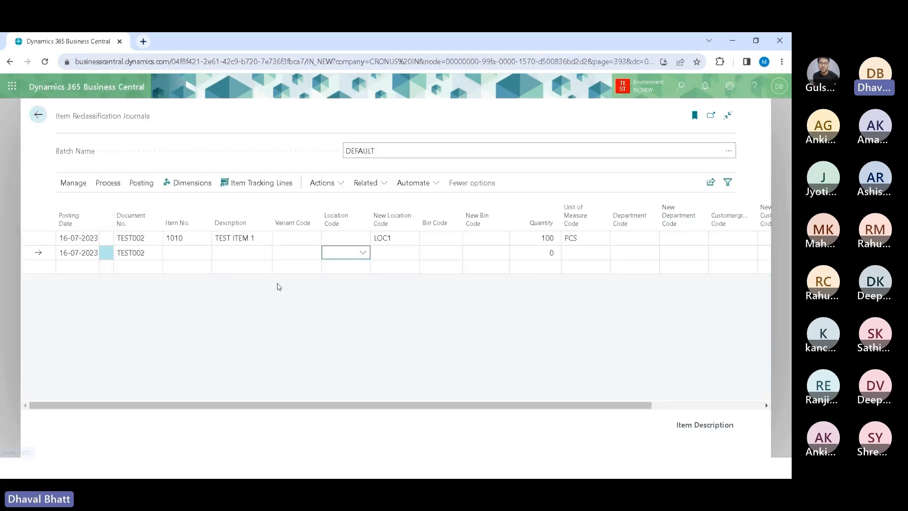
pyautogui.click(407, 239)
pyautogui.click(412, 238)
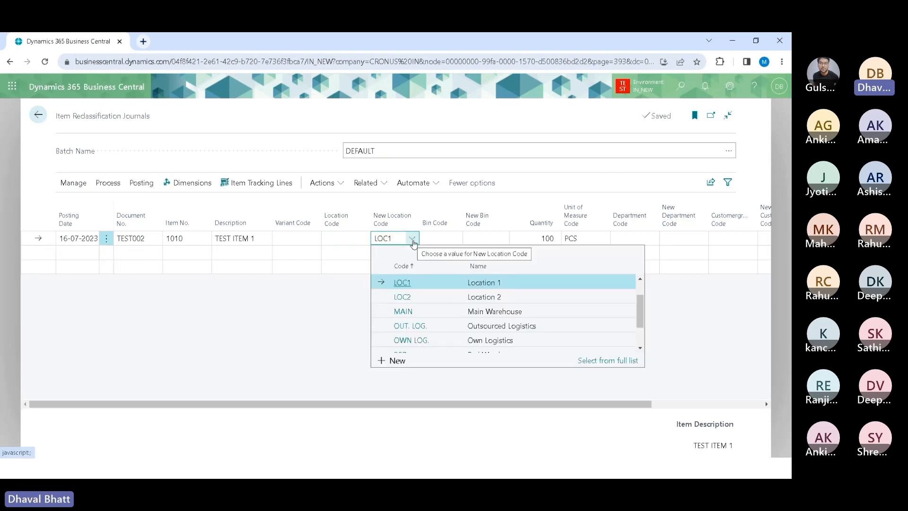
pyautogui.click(299, 322)
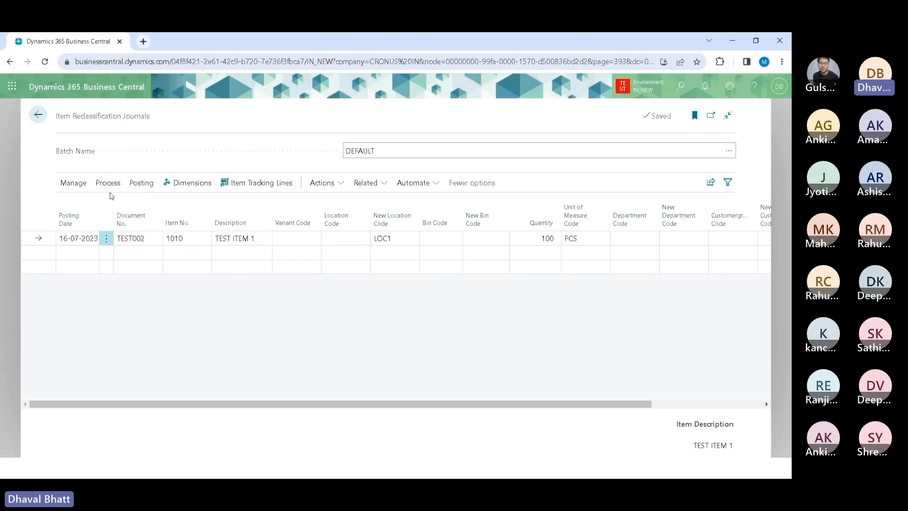
# Step: View item 1010's availability by location from the journal line, then close the availability window
pyautogui.click(374, 183)
pyautogui.moveTo(391, 221)
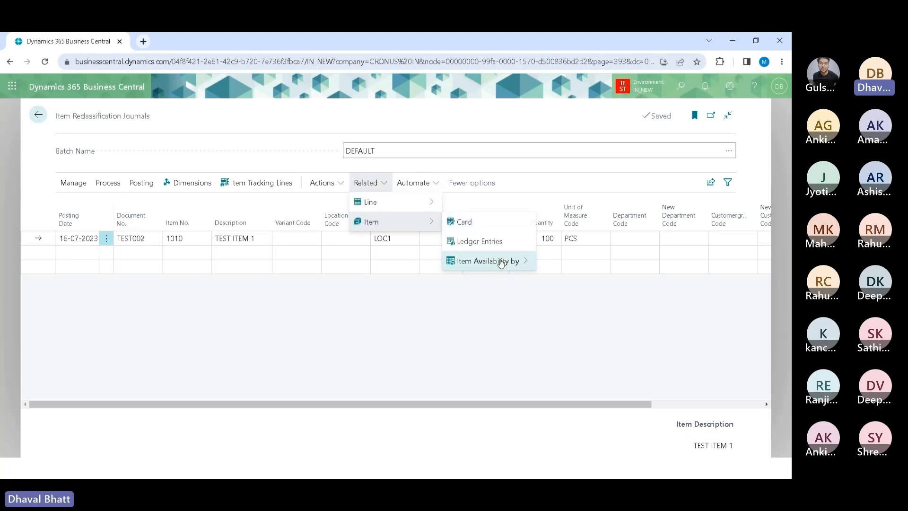
pyautogui.moveTo(486, 261)
pyautogui.click(568, 323)
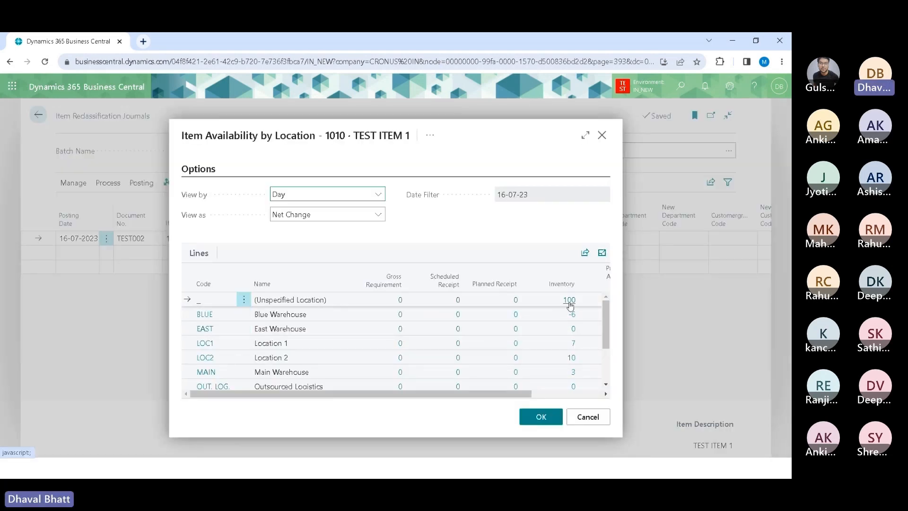
pyautogui.click(587, 418)
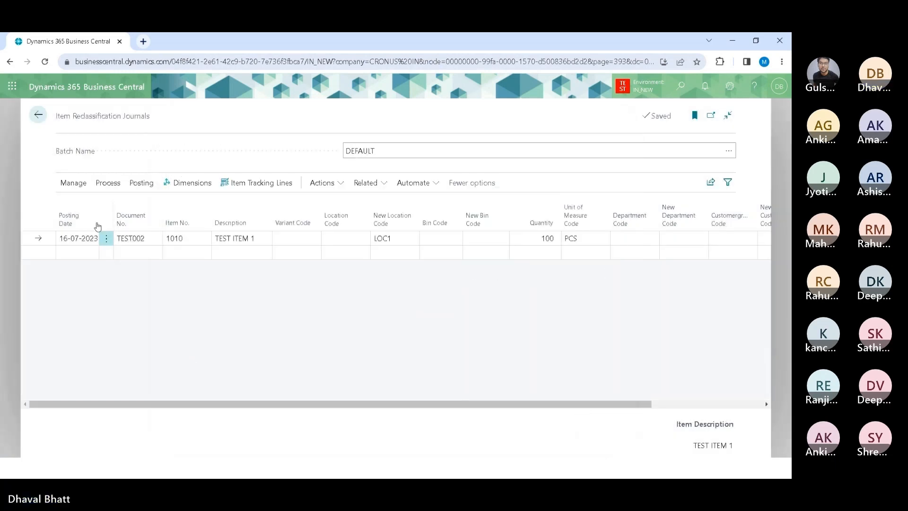
# Step: Post the item reclassification journal lines and confirm the posting
pyautogui.press('alt')
pyautogui.click(142, 188)
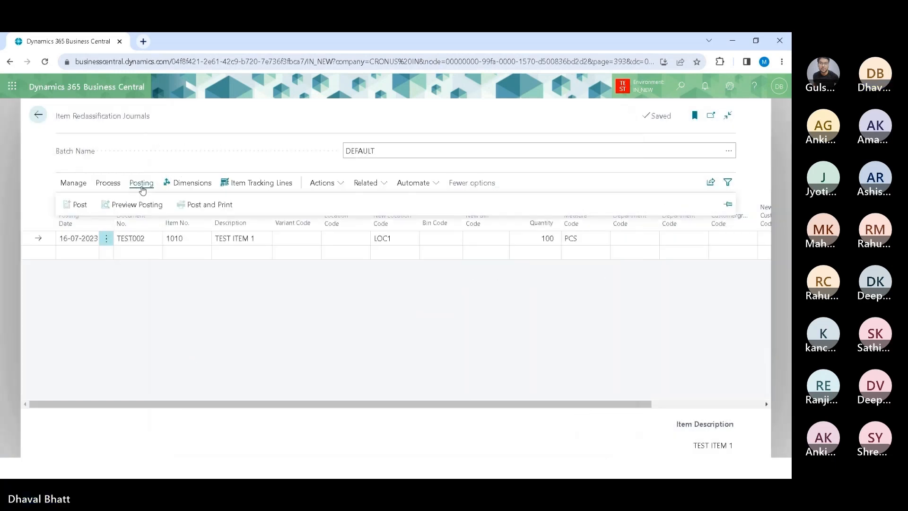
pyautogui.press('p')
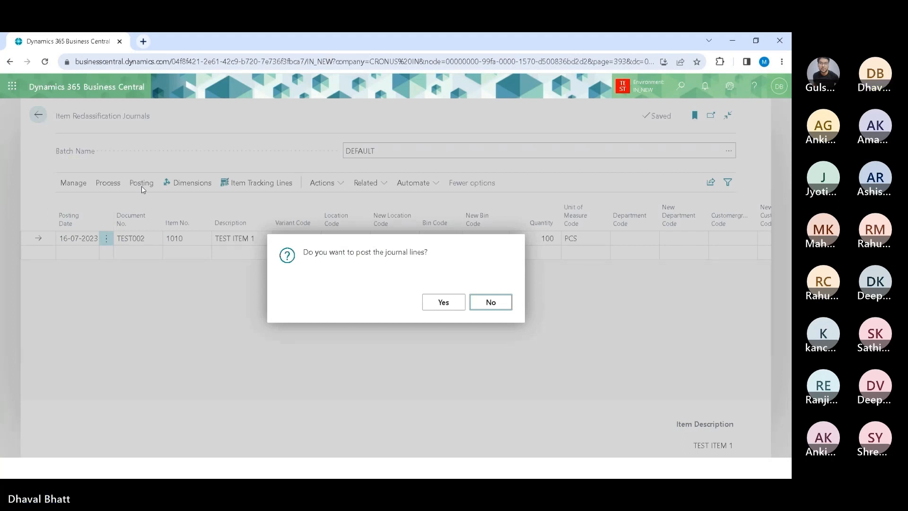
pyautogui.click(451, 305)
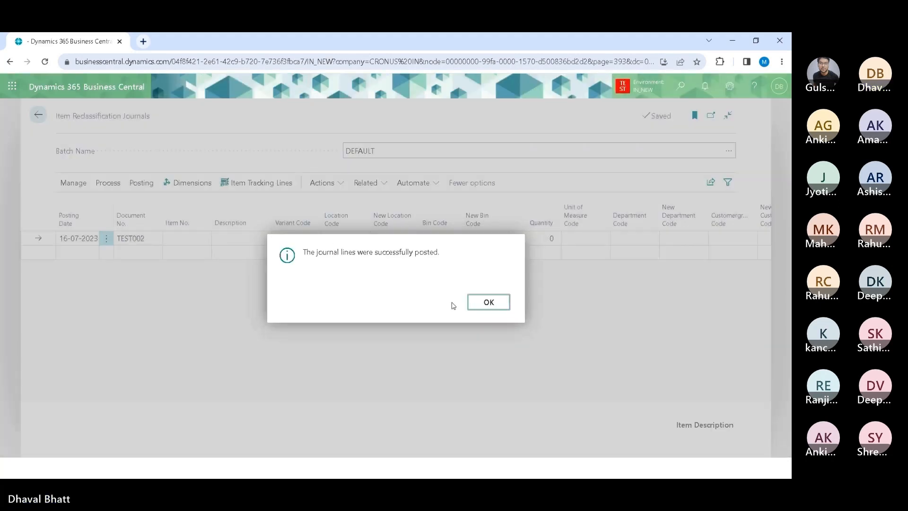
pyautogui.click(474, 306)
# Step: Open Item Ledger Entries and review the newest transfer entries for item 1010 across their columns
pyautogui.click(38, 114)
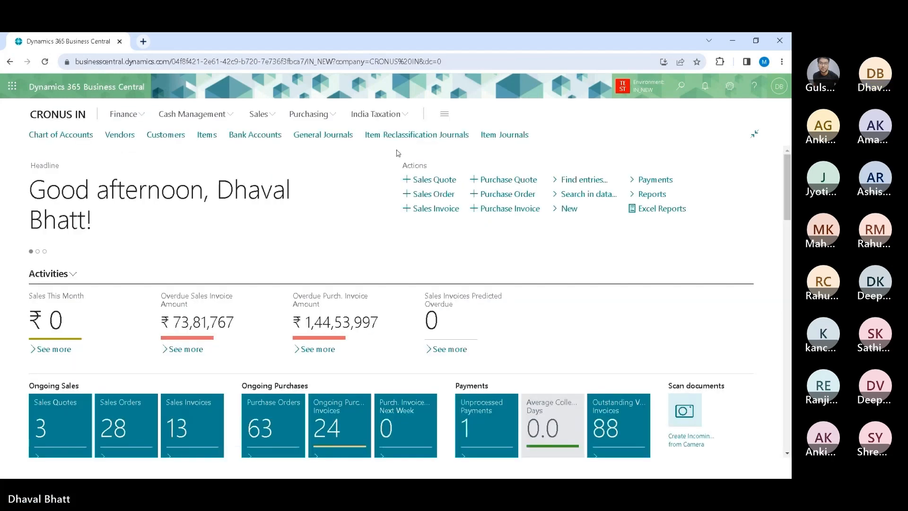
pyautogui.hotkey('alt', 'q')
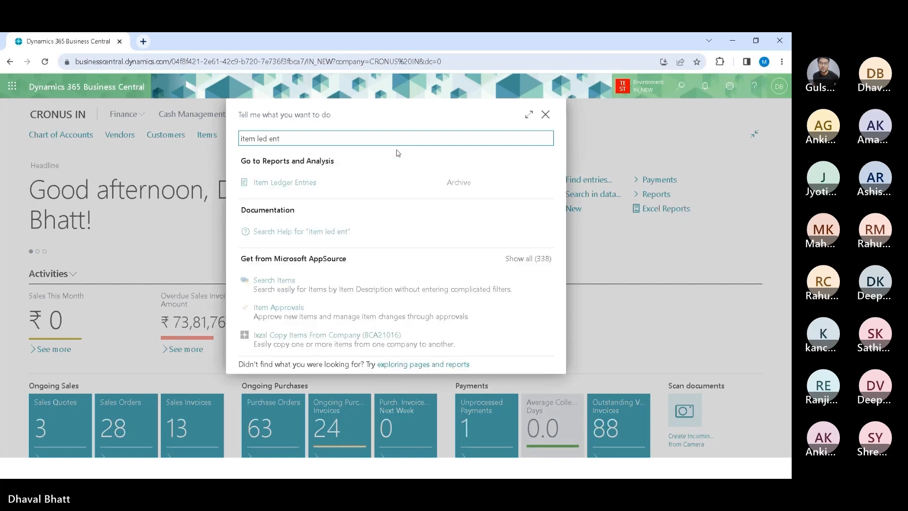
pyautogui.click(300, 185)
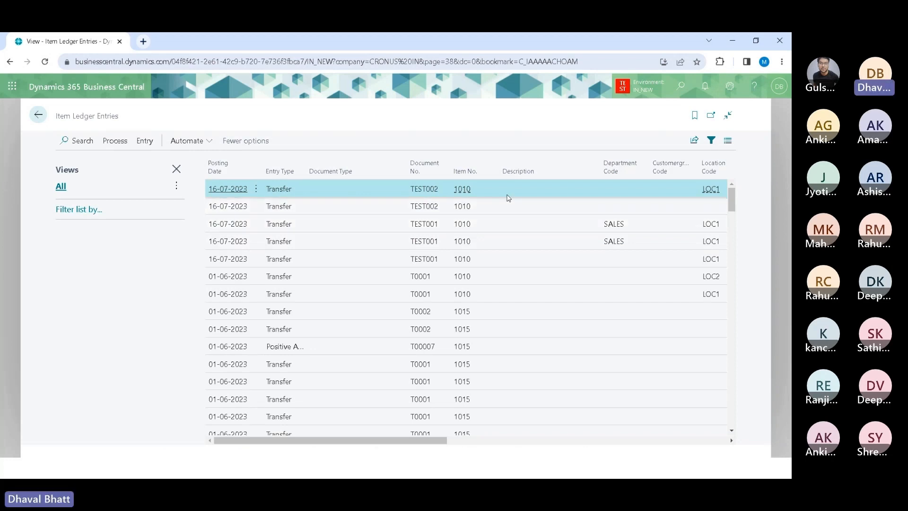
pyautogui.press('Right')
pyautogui.press('Right')
pyautogui.press('Right')
pyautogui.press('Right')
pyautogui.press('Right')
pyautogui.press('Right')
pyautogui.press('Right')
pyautogui.press('Right')
pyautogui.press('Right')
pyautogui.press('Right')
pyautogui.press('Right')
pyautogui.press('Left')
pyautogui.press('Left')
pyautogui.press('Left')
pyautogui.press('Left')
pyautogui.press('Right')
pyautogui.press('Right')
pyautogui.press('Right')
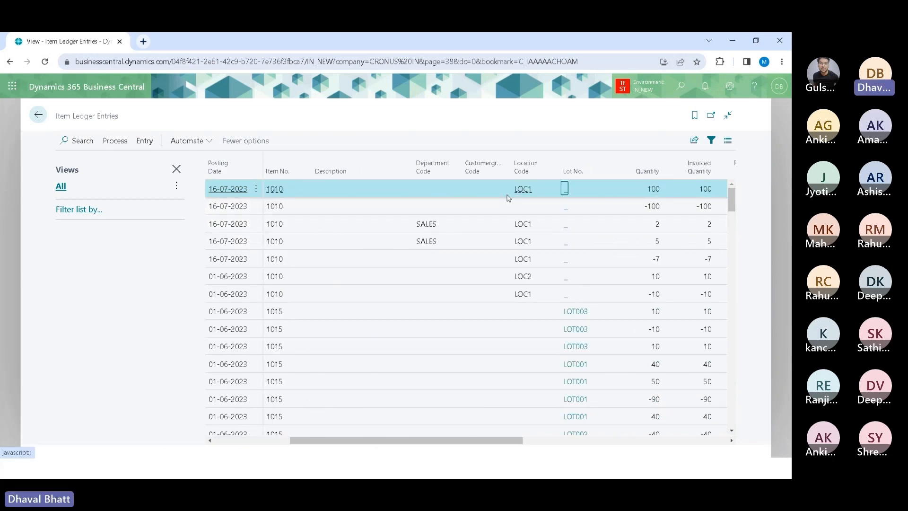
# Step: Open the Items list and view item availability by location for item 1010
pyautogui.click(42, 120)
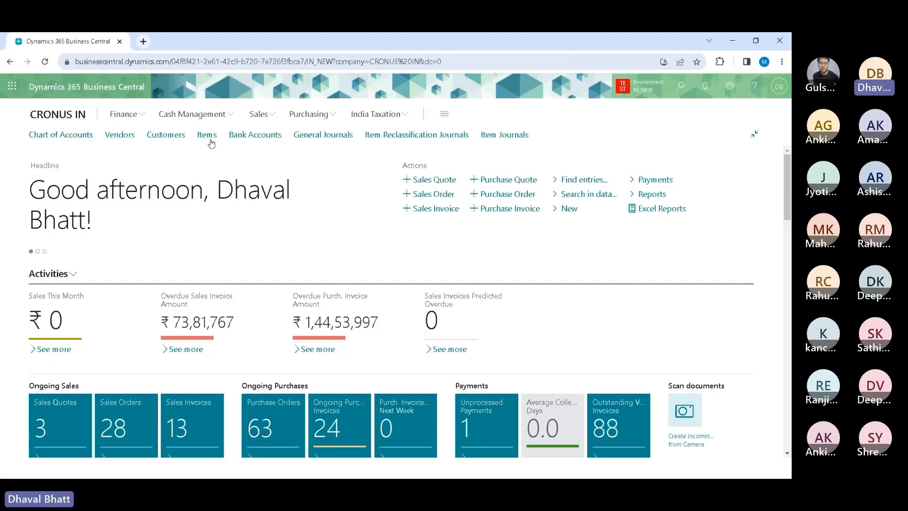
pyautogui.click(210, 137)
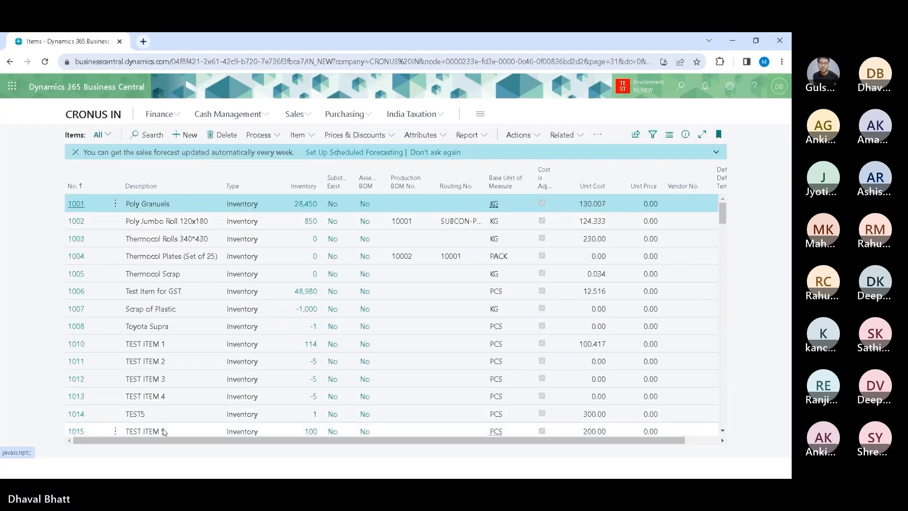
pyautogui.click(193, 344)
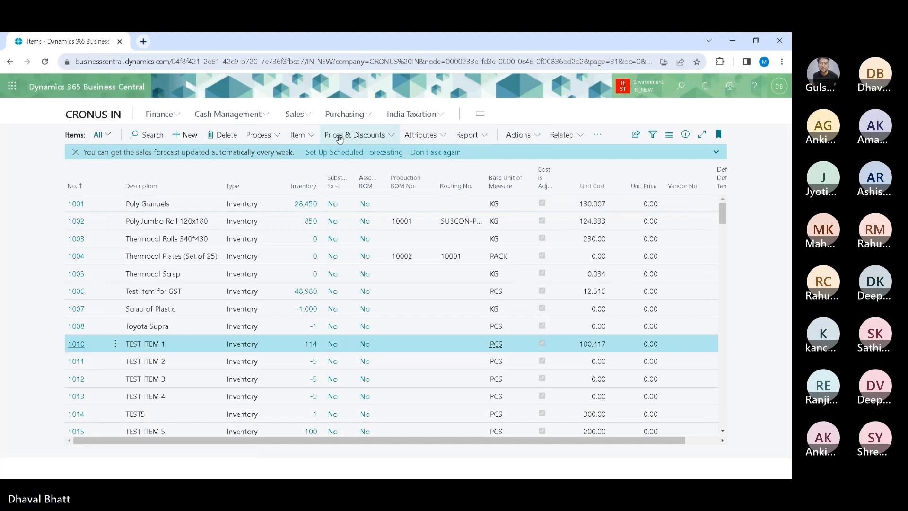
pyautogui.click(520, 135)
pyautogui.click(554, 134)
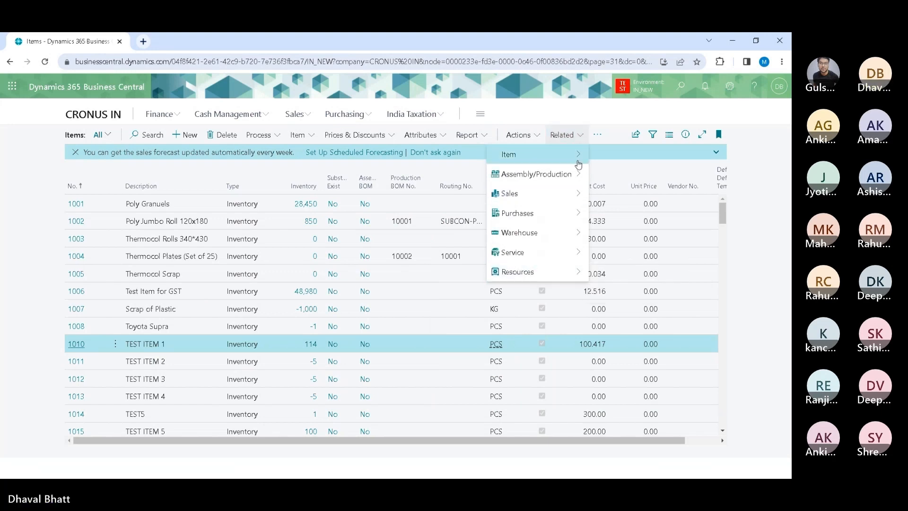
pyautogui.moveTo(578, 164)
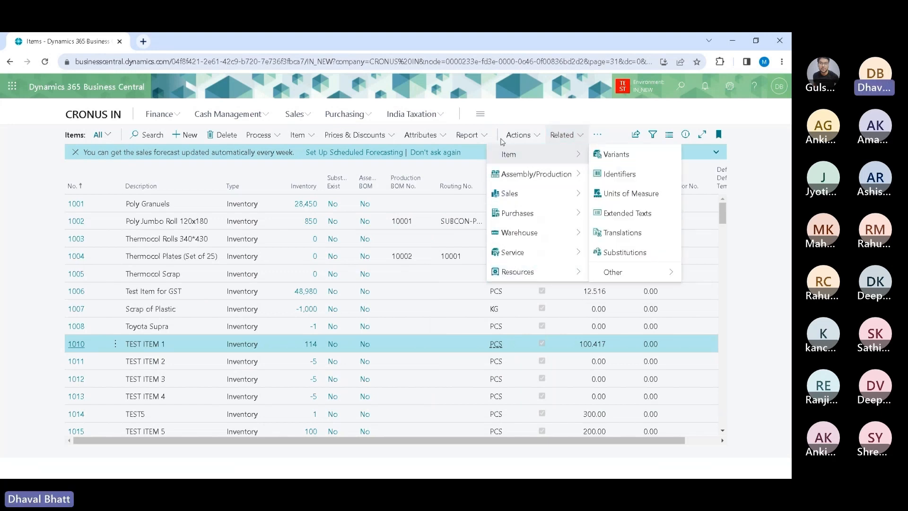
pyautogui.click(519, 135)
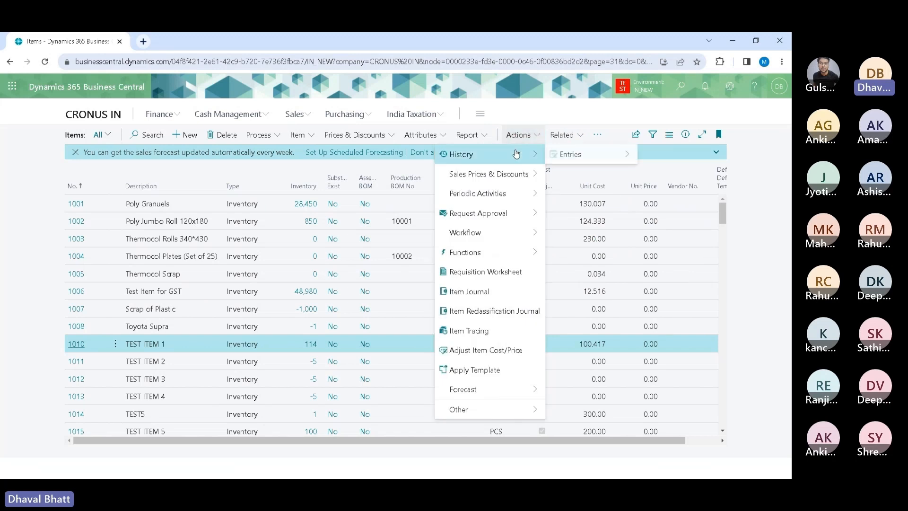
pyautogui.click(597, 136)
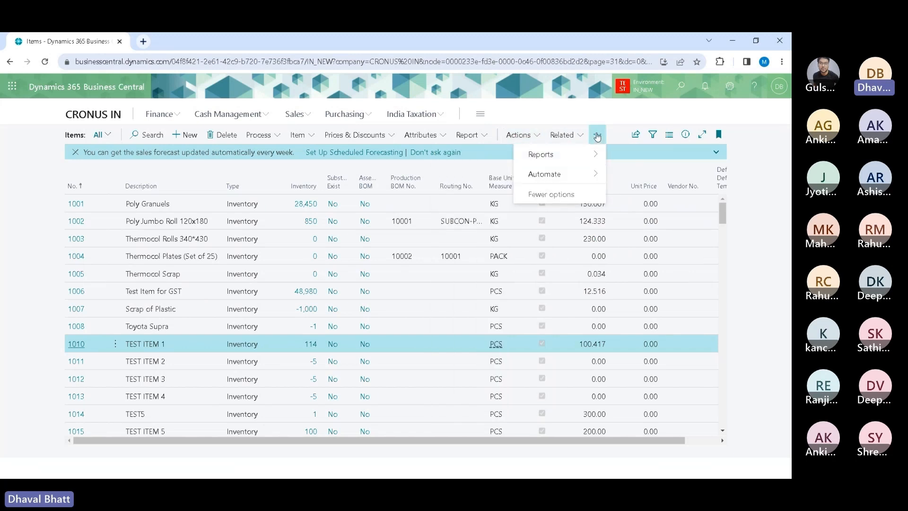
pyautogui.moveTo(573, 157)
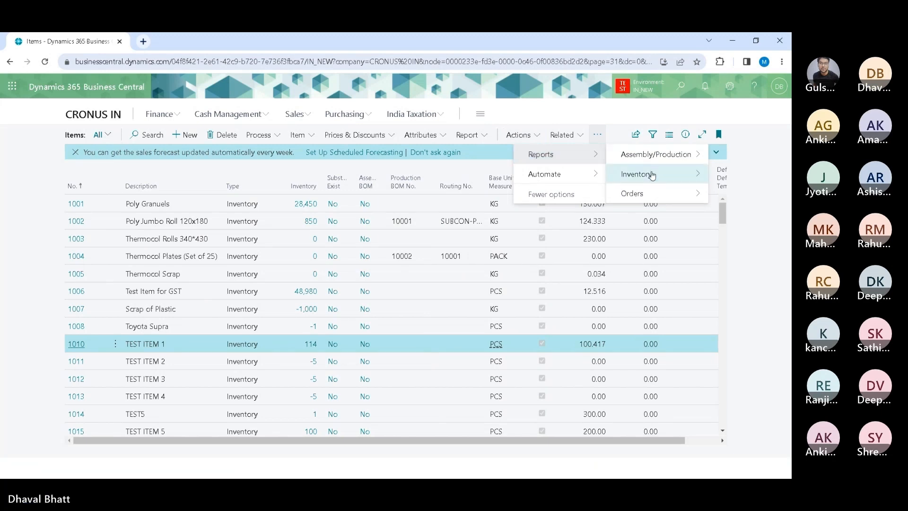
pyautogui.moveTo(652, 175)
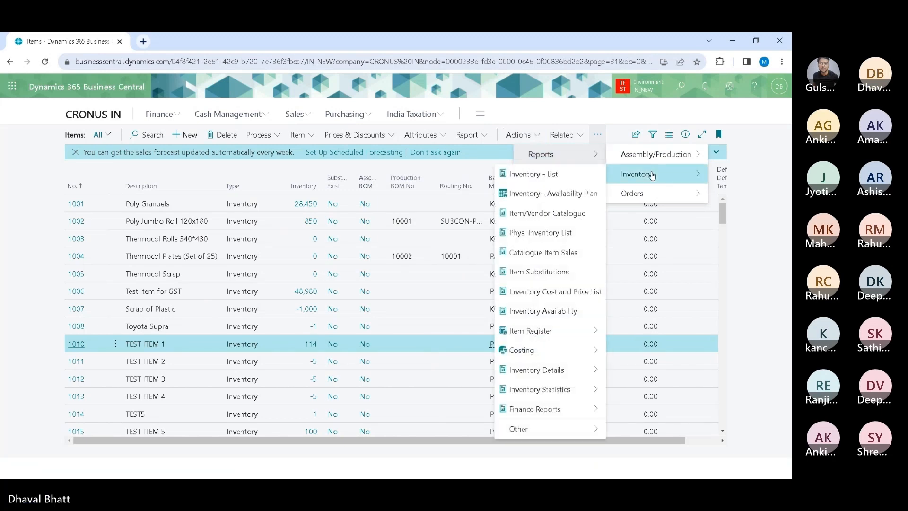
pyautogui.click(298, 136)
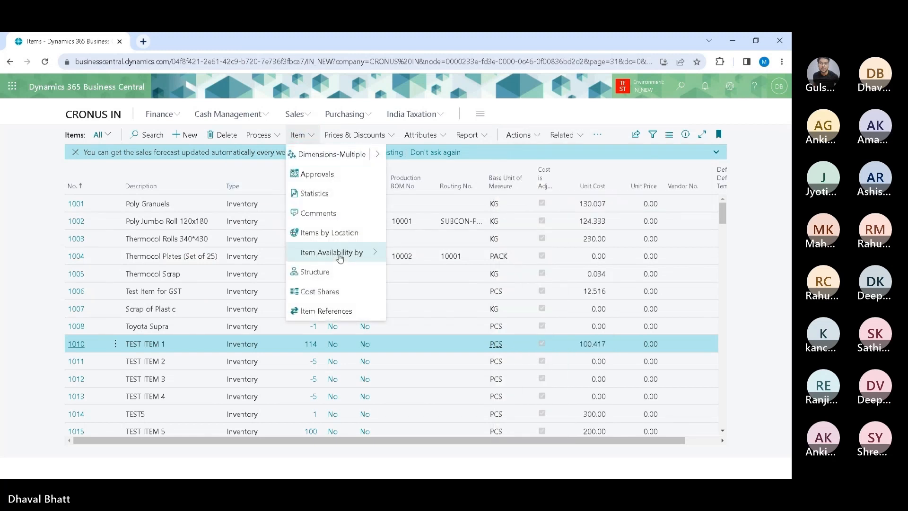
pyautogui.moveTo(339, 253)
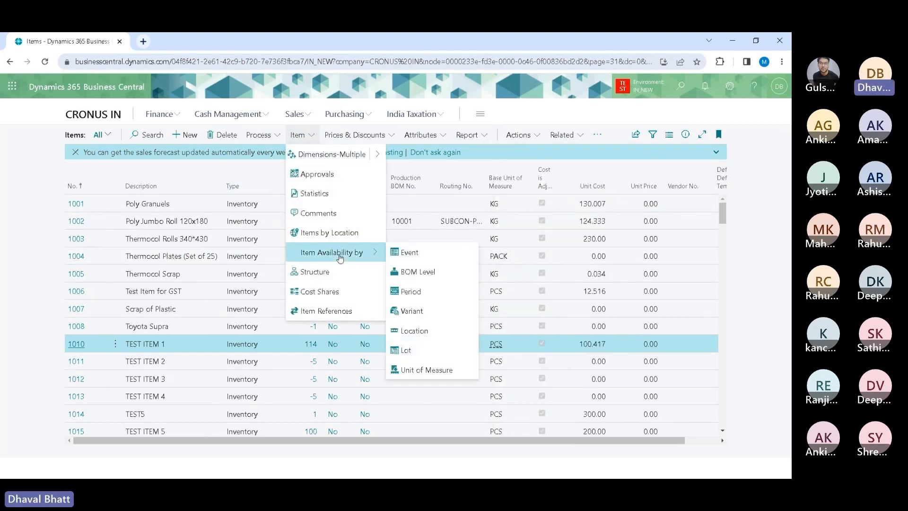
pyautogui.click(411, 334)
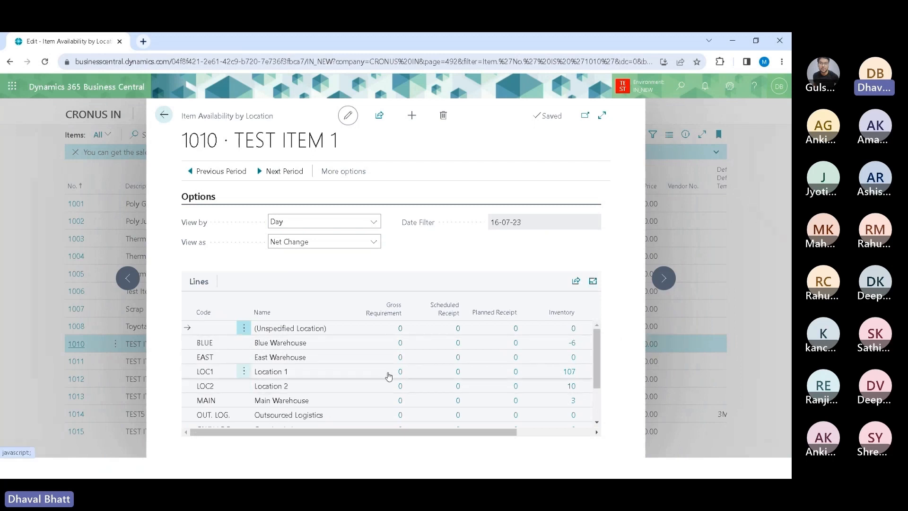
pyautogui.click(164, 115)
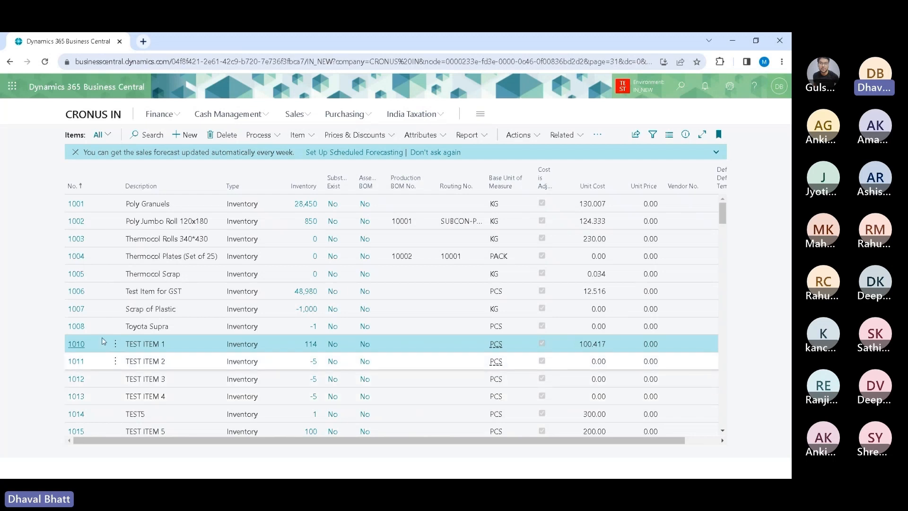
# Step: Open Item Reclassification Journals and start a new line with Document No. TEST003 for item 1010
pyautogui.click(108, 118)
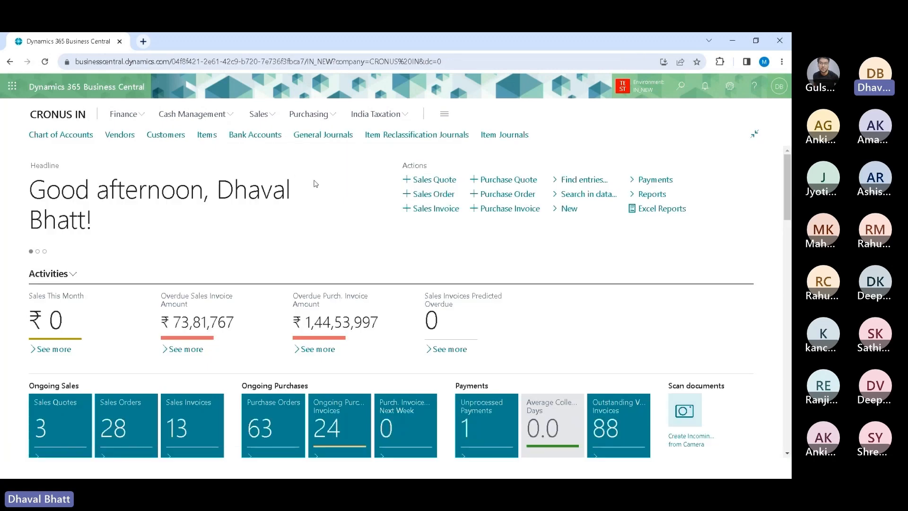
pyautogui.click(416, 137)
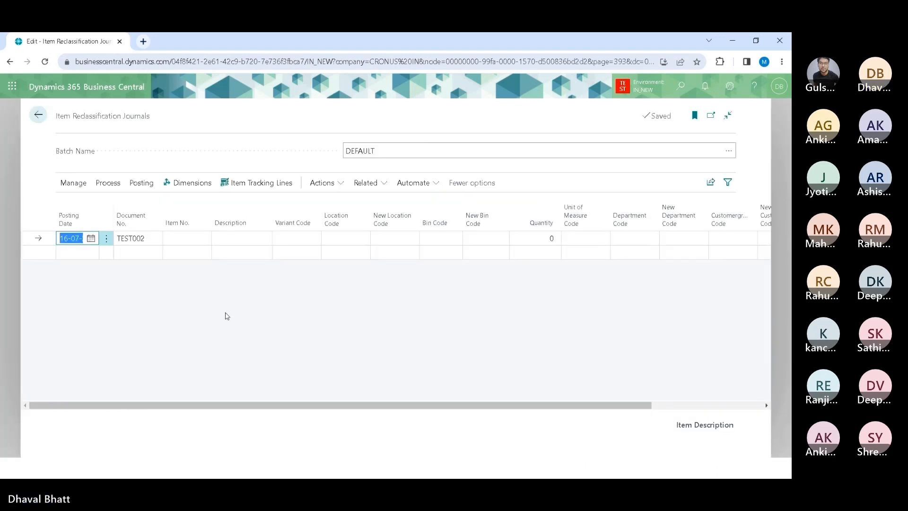
pyautogui.click(154, 240)
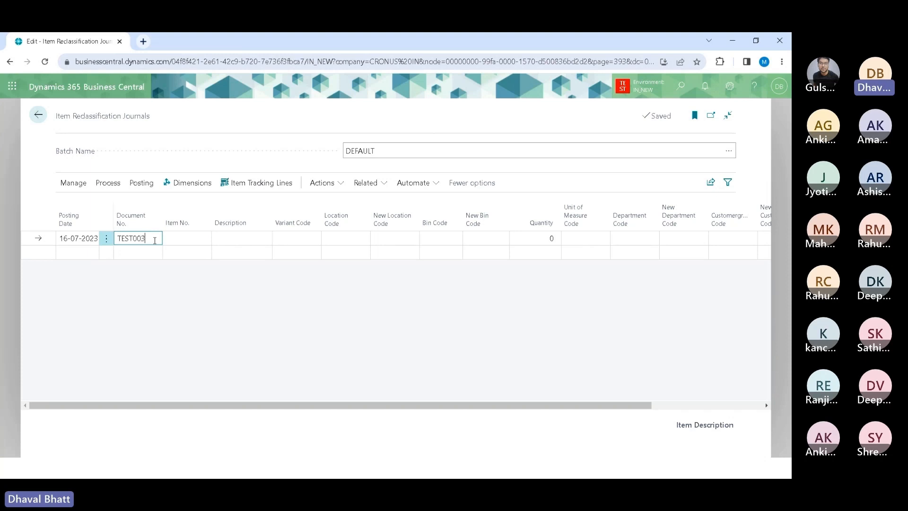
pyautogui.press('Tab')
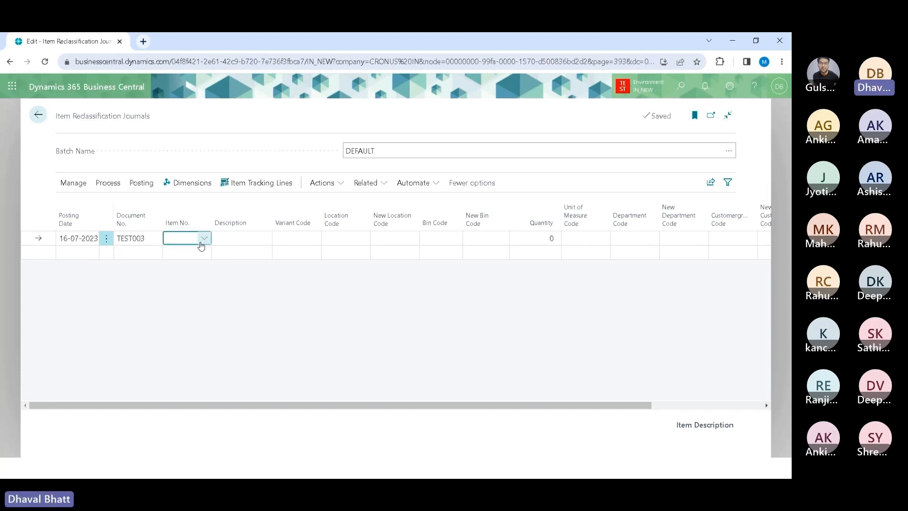
pyautogui.write('1010')
pyautogui.press('Tab')
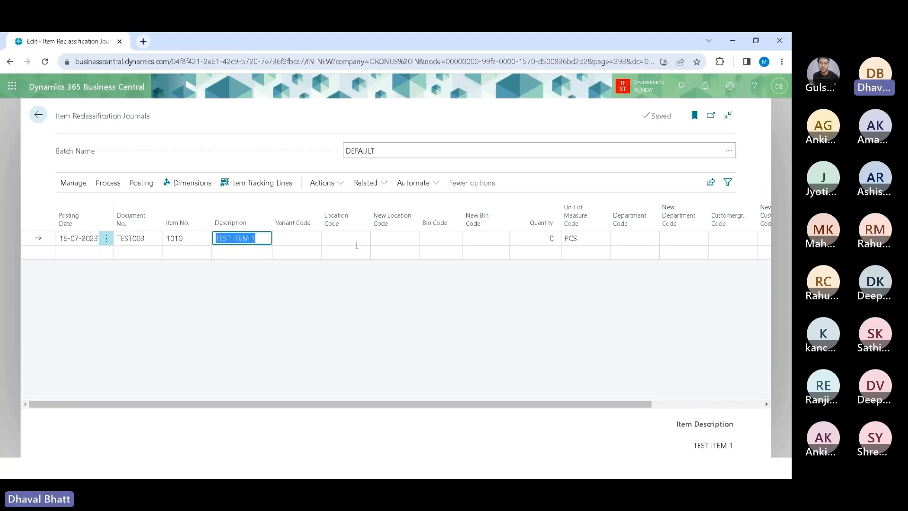
# Step: Set the journal line's Location Code to LOC1 and its New Location Code to LOC2
pyautogui.click(357, 239)
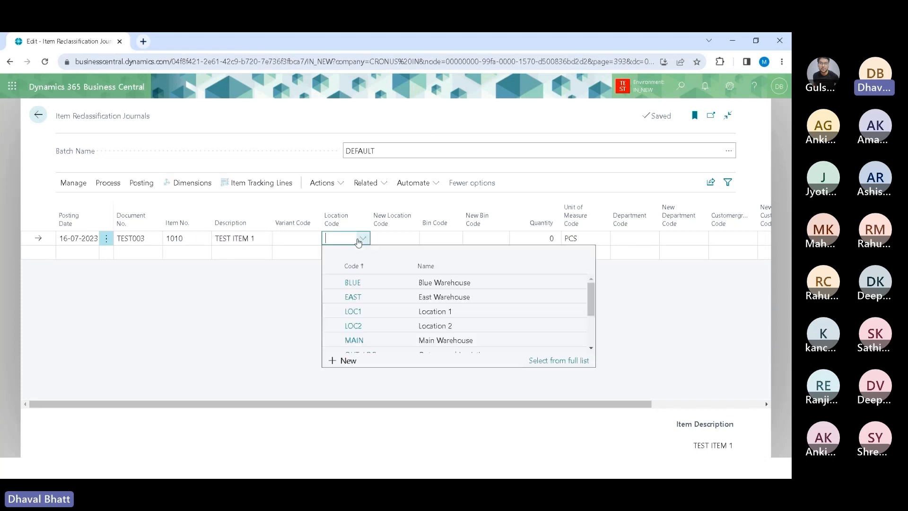
pyautogui.click(360, 313)
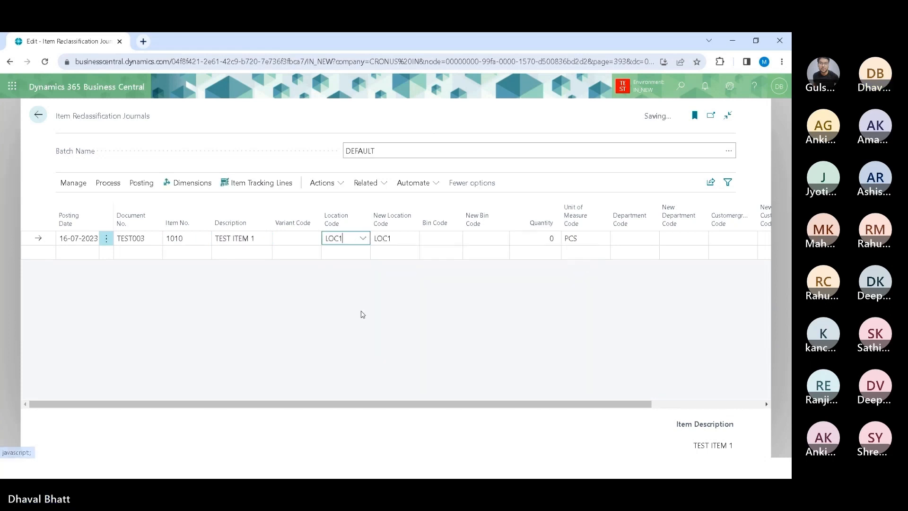
pyautogui.click(406, 239)
pyautogui.moveTo(393, 220)
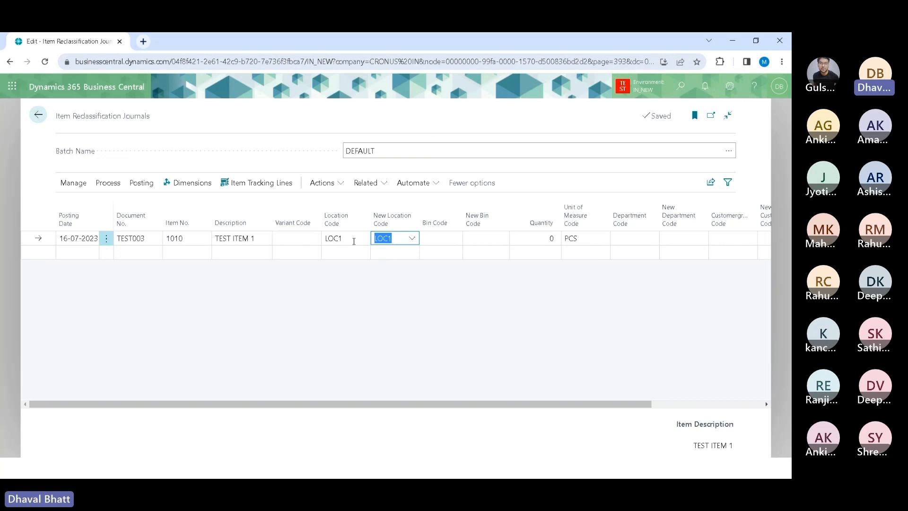
pyautogui.click(411, 239)
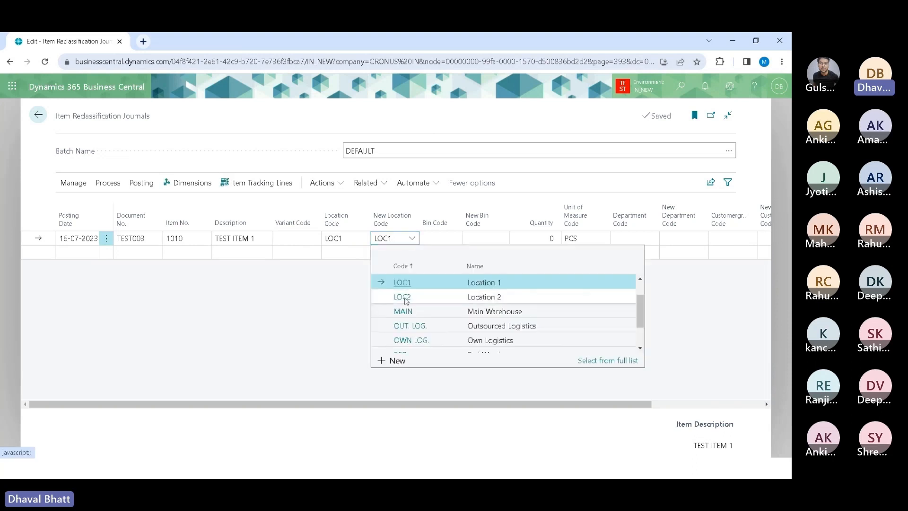
pyautogui.click(403, 297)
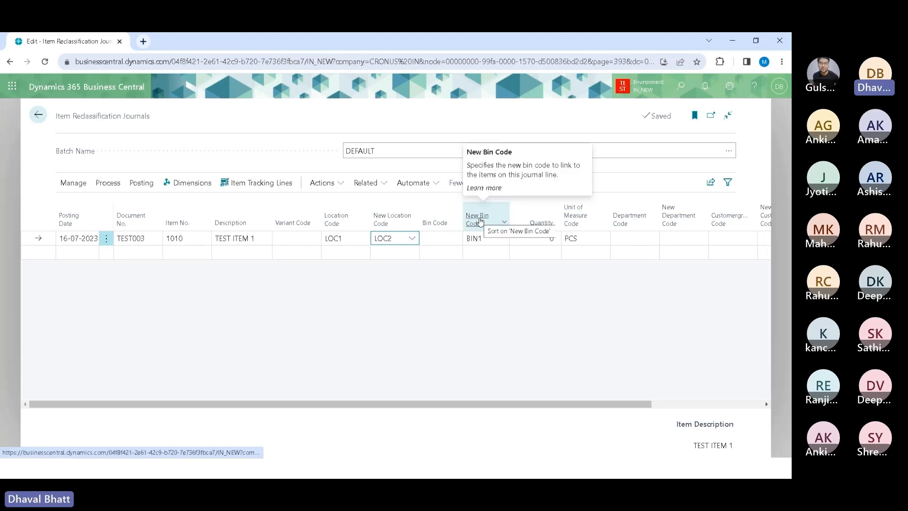
# Step: Examine the line's location, new location and new bin code fields, including the list of available bins
pyautogui.click(485, 238)
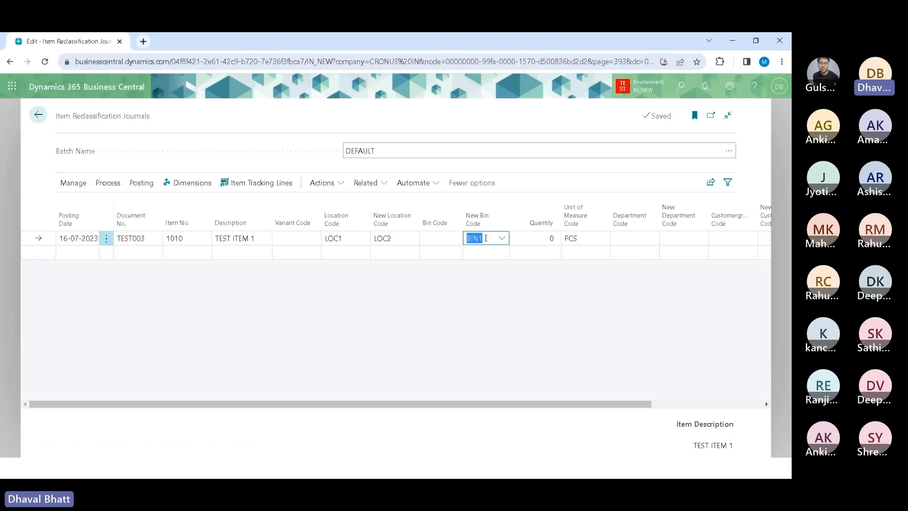
pyautogui.click(404, 235)
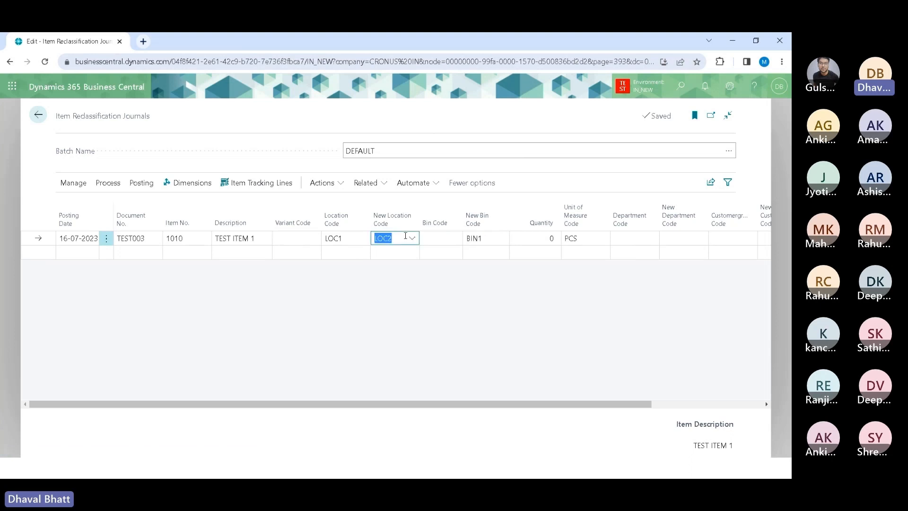
pyautogui.click(356, 240)
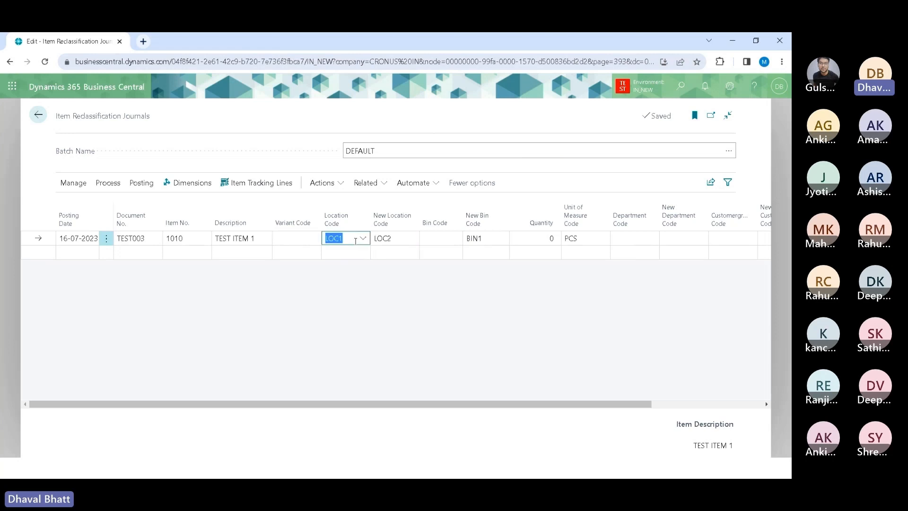
pyautogui.click(405, 239)
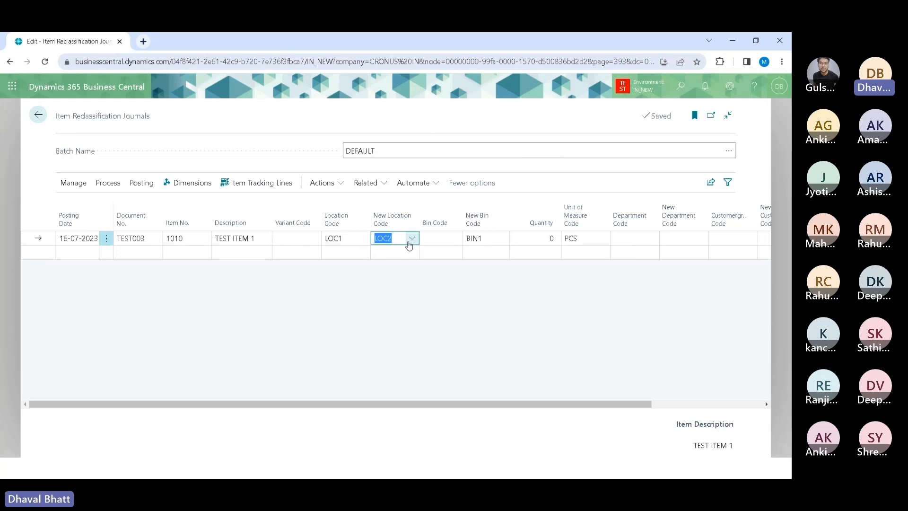
pyautogui.click(494, 239)
pyautogui.click(501, 238)
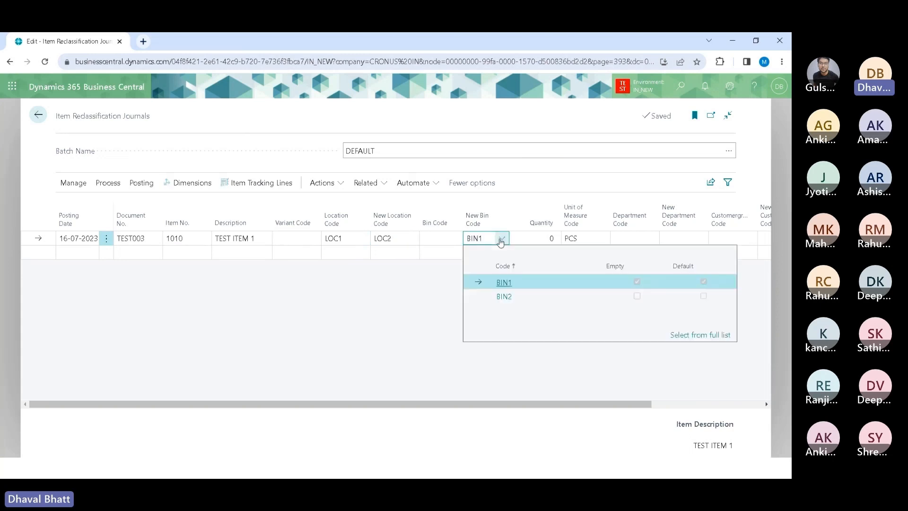
pyautogui.click(428, 268)
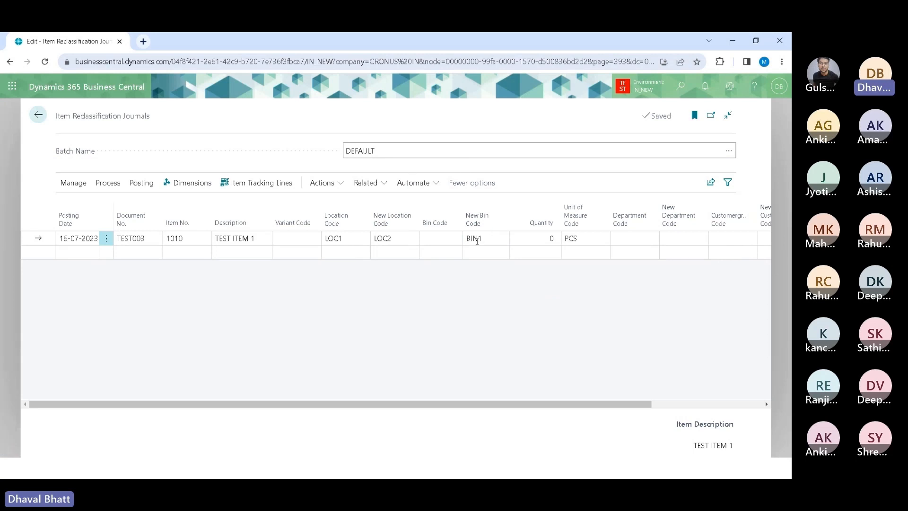
pyautogui.click(358, 236)
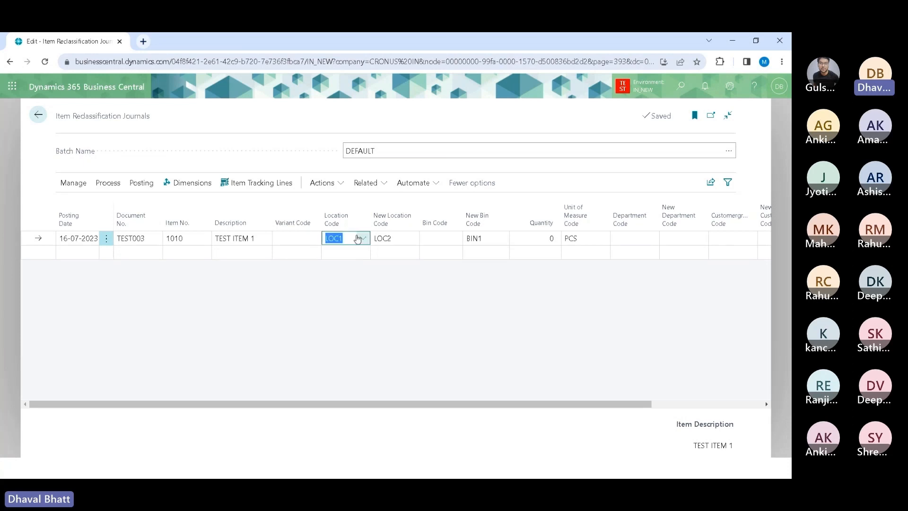
pyautogui.click(413, 243)
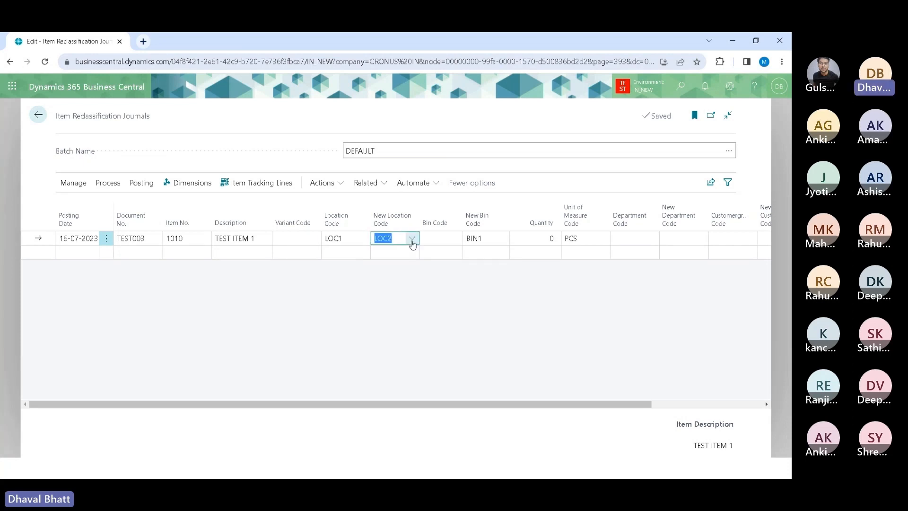
# Step: Set the line's quantity to 100
pyautogui.click(485, 236)
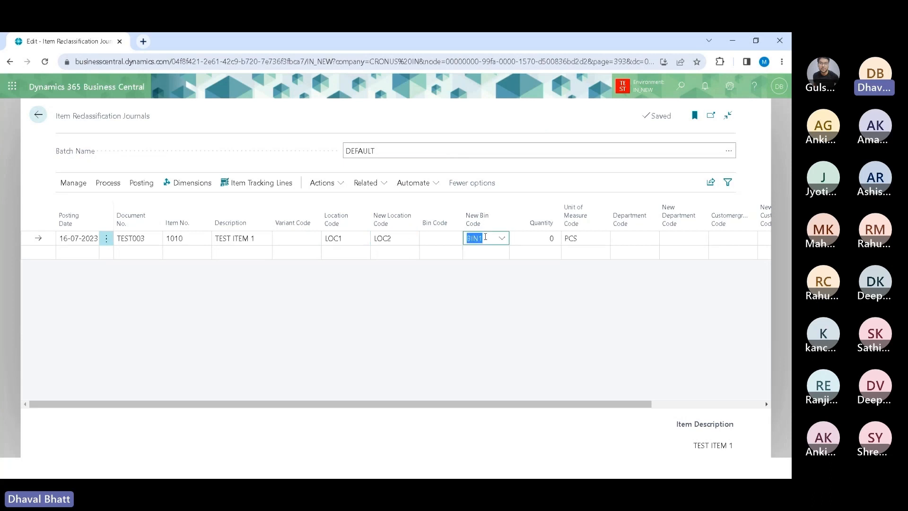
pyautogui.press('Tab')
pyautogui.write('100')
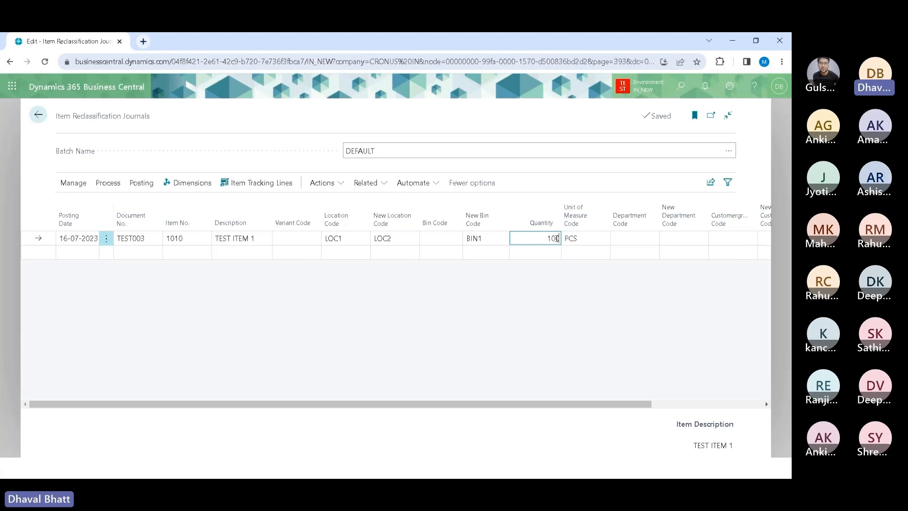
pyautogui.press('Tab')
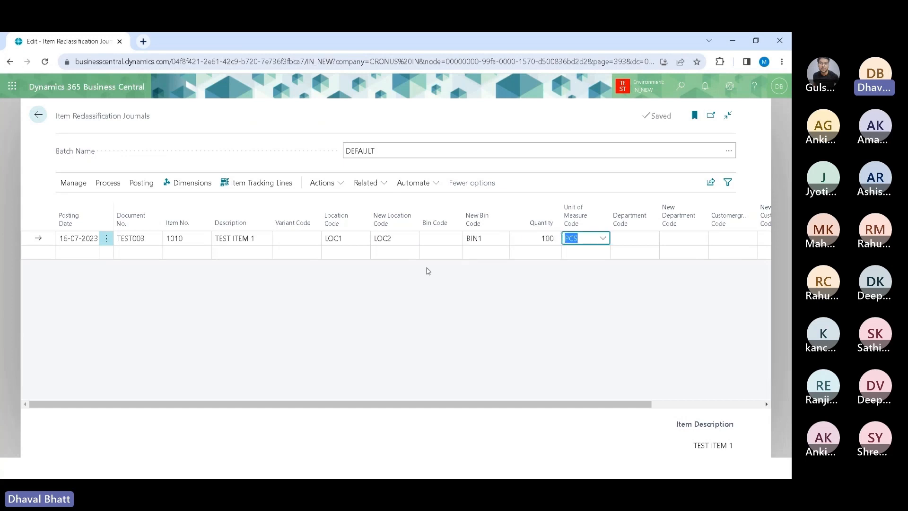
# Step: Post the reclassification journal line and confirm the posting
pyautogui.click(140, 184)
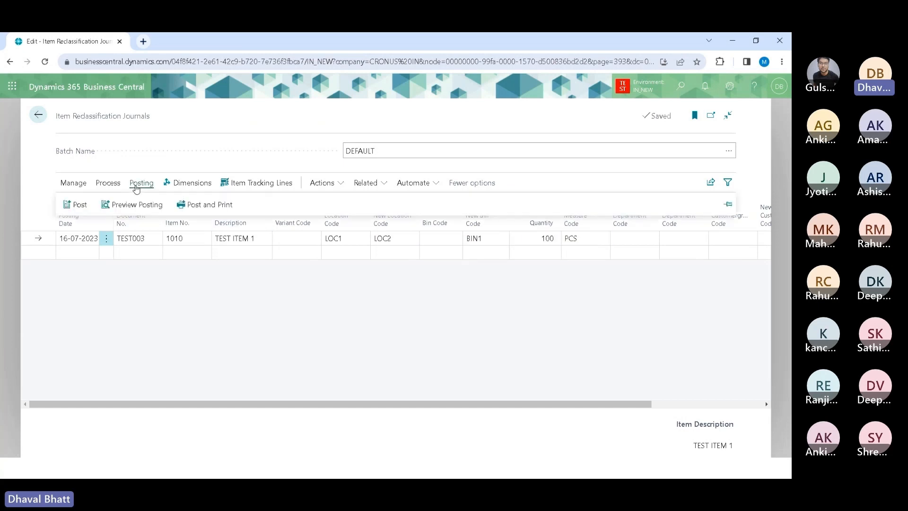
pyautogui.click(72, 205)
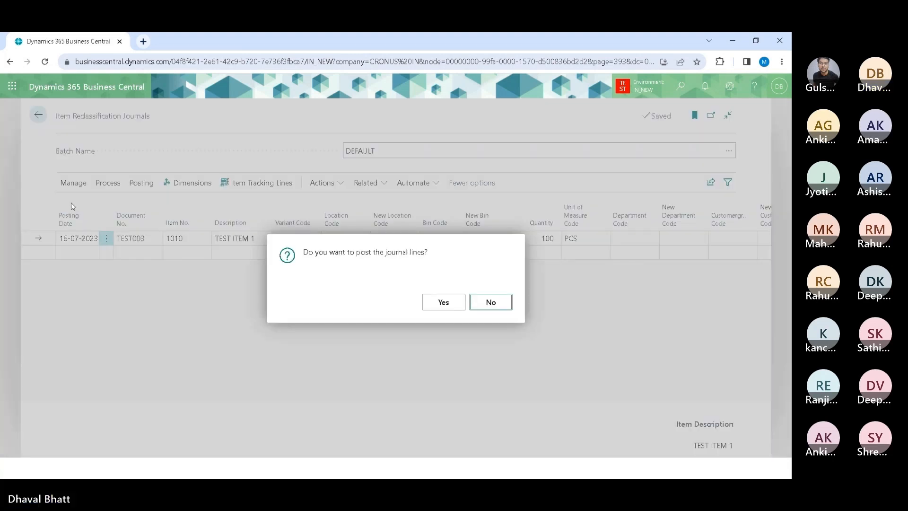
pyautogui.click(439, 306)
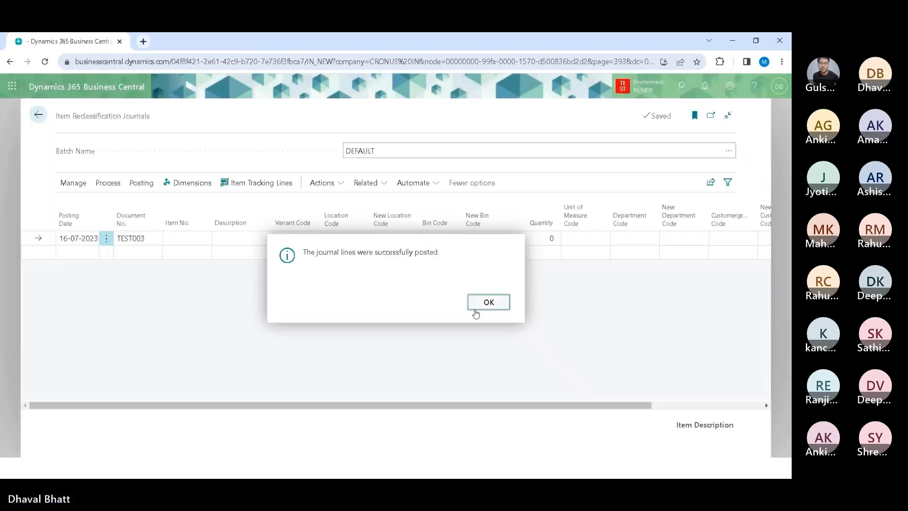
pyautogui.click(476, 308)
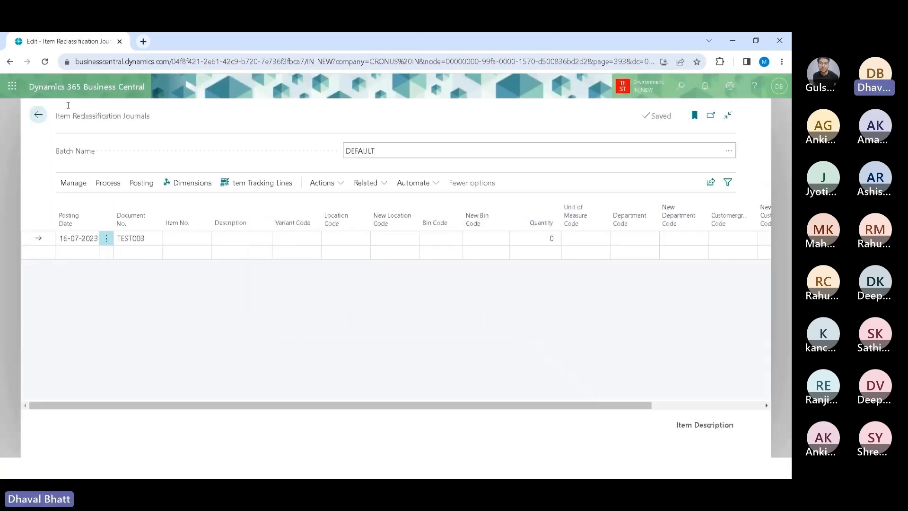
# Step: Return home, open Item Ledger Entries and step through the new TEST003 entries' locations and quantities
pyautogui.click(38, 115)
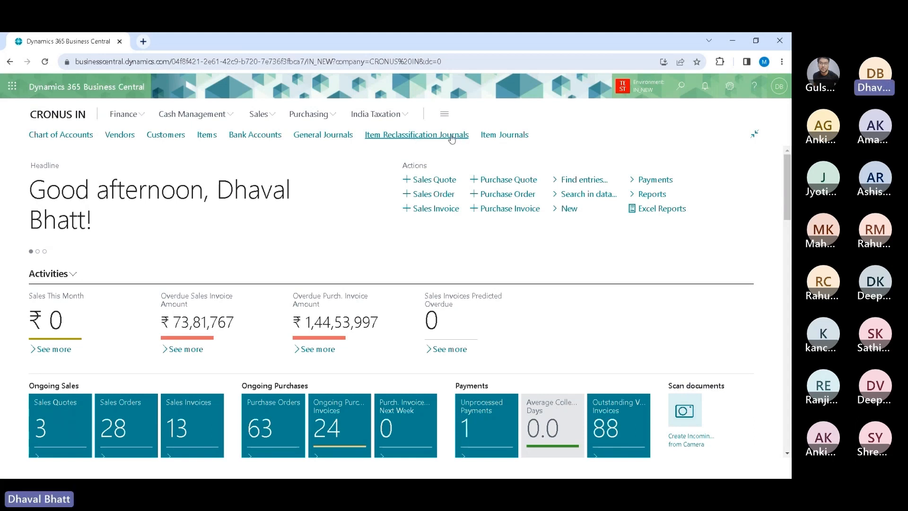
pyautogui.hotkey('alt', 'q')
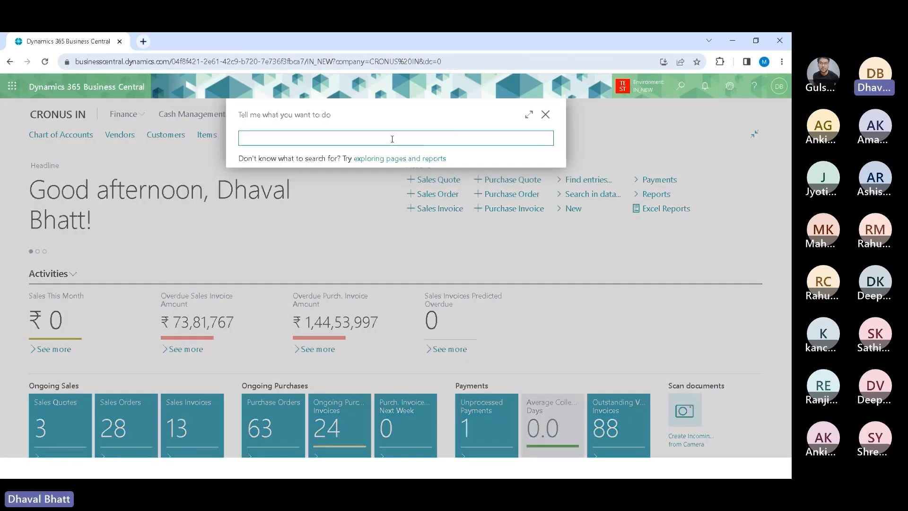
pyautogui.write('item led ent')
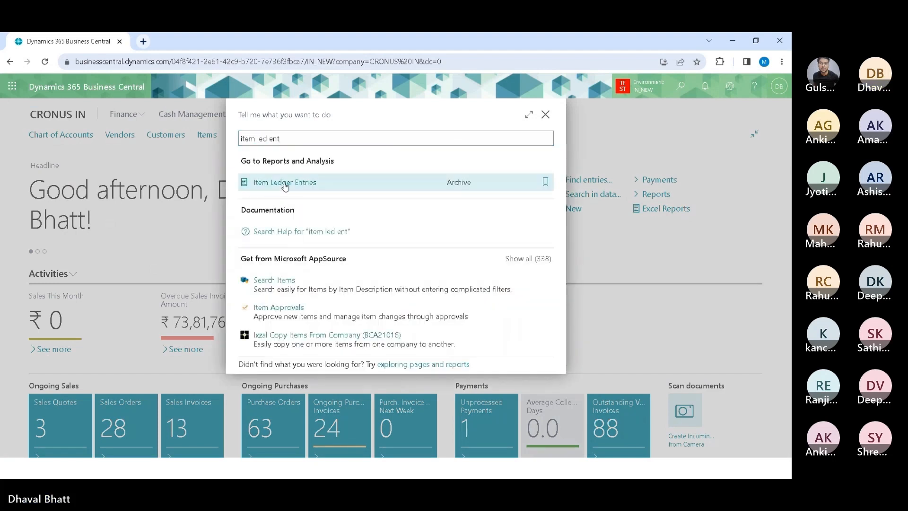
pyautogui.click(284, 183)
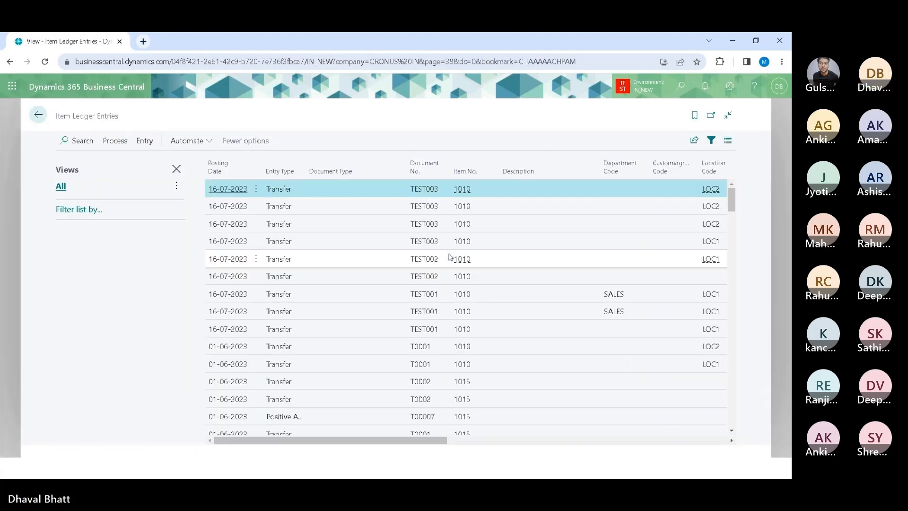
pyautogui.click(323, 224)
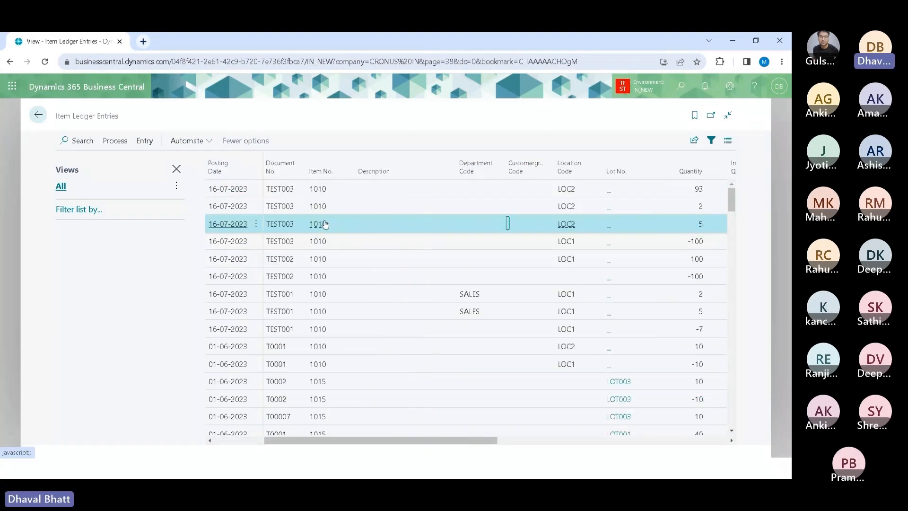
pyautogui.press('Down')
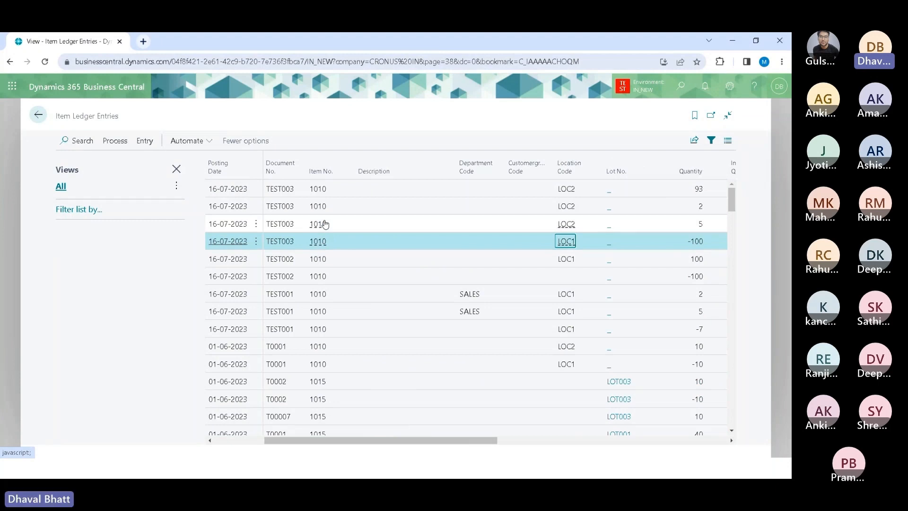
pyautogui.press('Right')
pyautogui.press('Right')
pyautogui.press('Right')
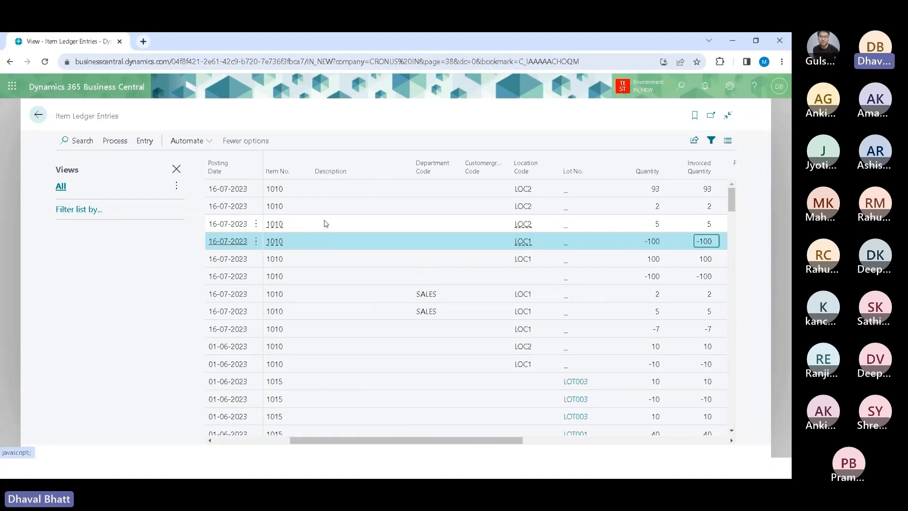
pyautogui.press('Left')
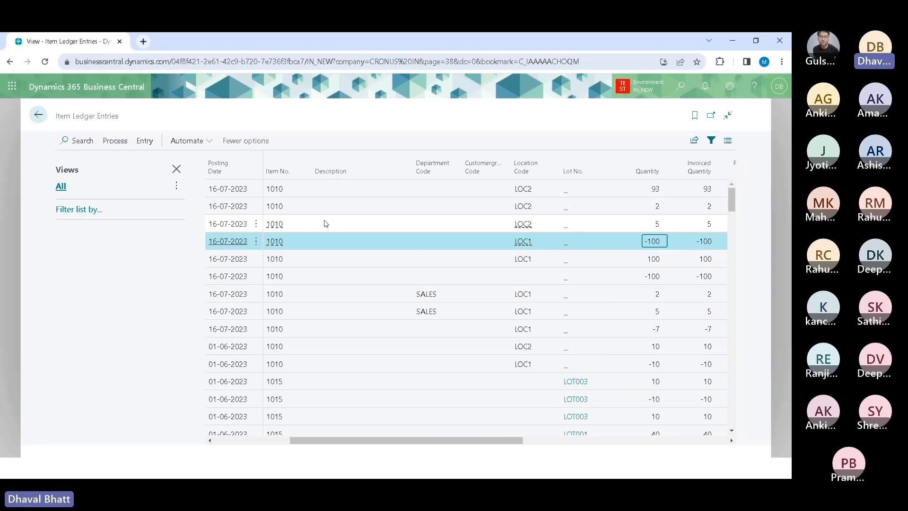
pyautogui.press('Up')
pyautogui.press('Up')
pyautogui.press('Up')
pyautogui.press('Down')
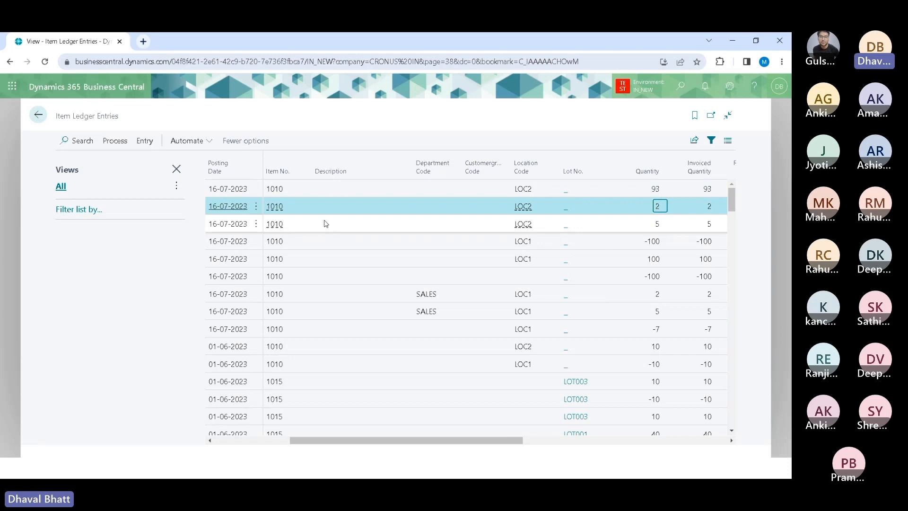
pyautogui.press('Down')
pyautogui.press('Up')
pyautogui.press('Down')
pyautogui.press('Up')
pyautogui.press('Up')
pyautogui.press('Down')
pyautogui.press('Up')
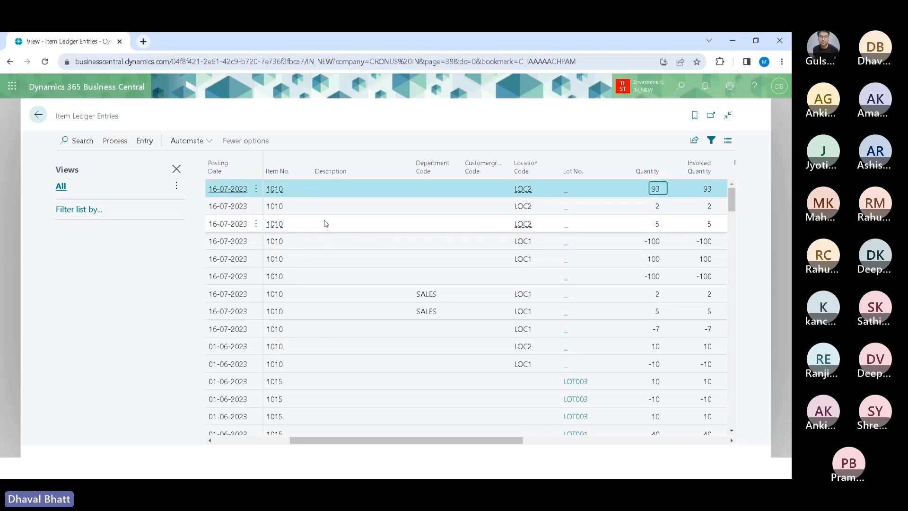
pyautogui.press('Down')
pyautogui.press('Down')
pyautogui.press('Down')
pyautogui.press('Up')
pyautogui.press('Up')
pyautogui.press('Up')
pyautogui.press('Down')
pyautogui.press('Down')
pyautogui.press('Down')
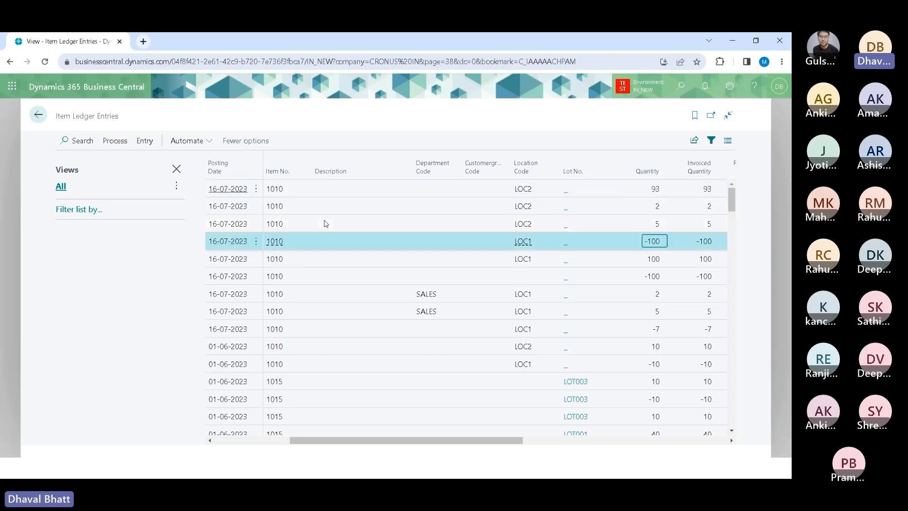
# Step: Open Find entries for the selected ledger entry and browse the related entry types for document TEST003
pyautogui.click(139, 144)
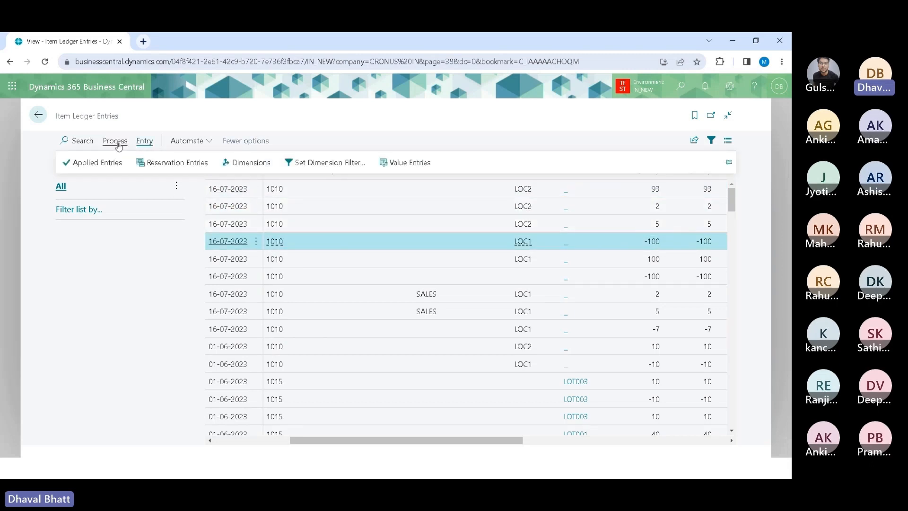
pyautogui.click(116, 141)
pyautogui.click(89, 162)
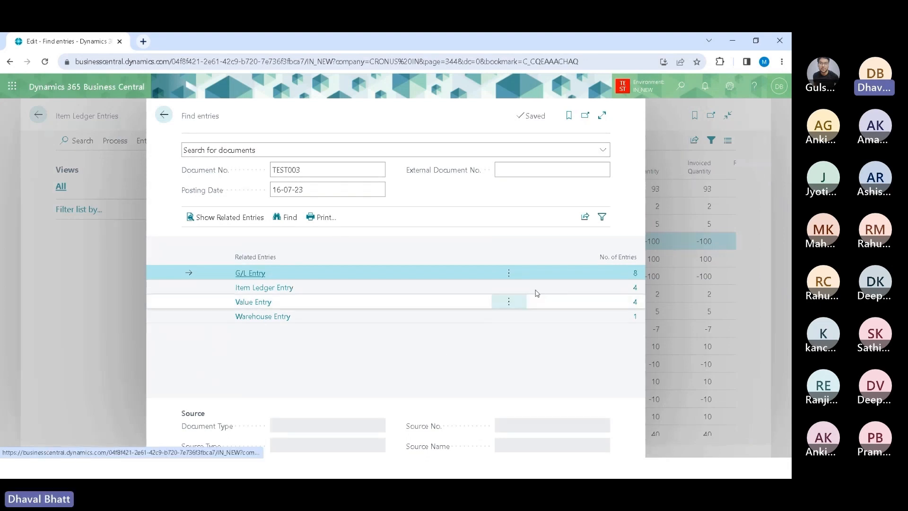
pyautogui.click(303, 288)
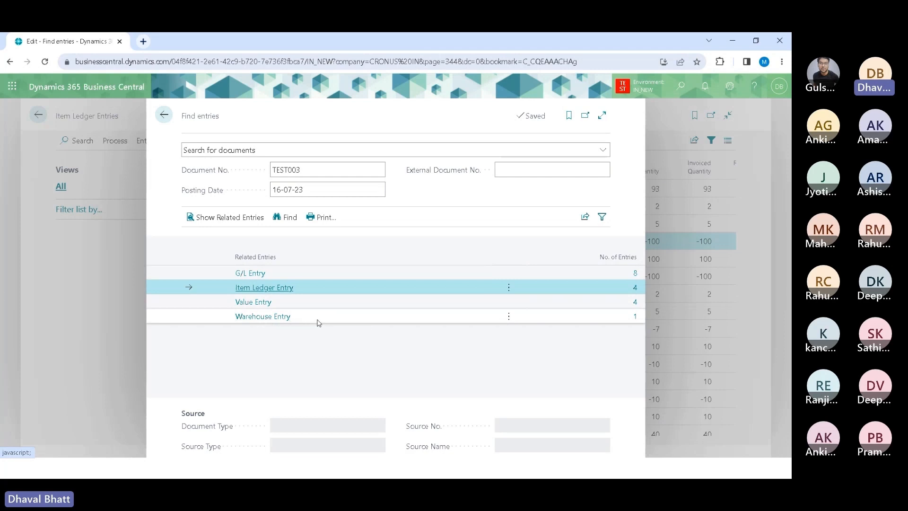
pyautogui.click(318, 322)
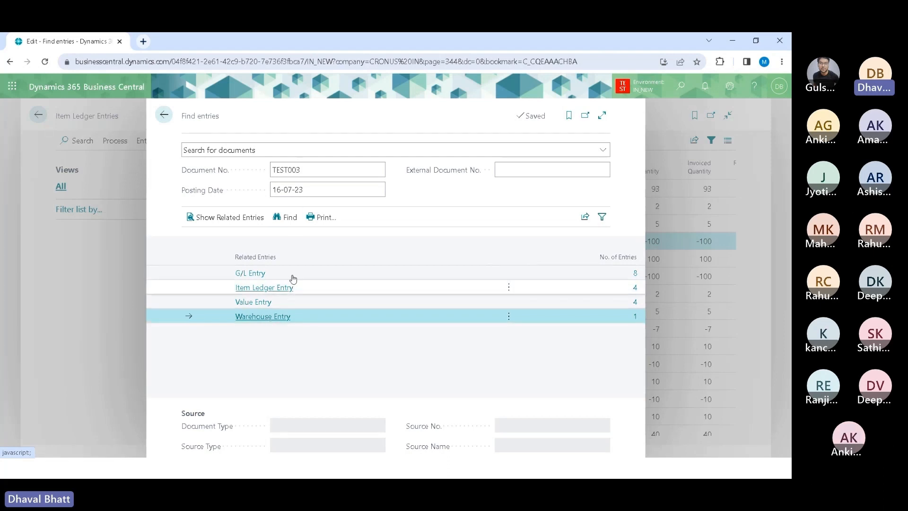
# Step: Show the related warehouse entry for document TEST003, scroll through its columns, and go back to Item Ledger Entries
pyautogui.click(242, 218)
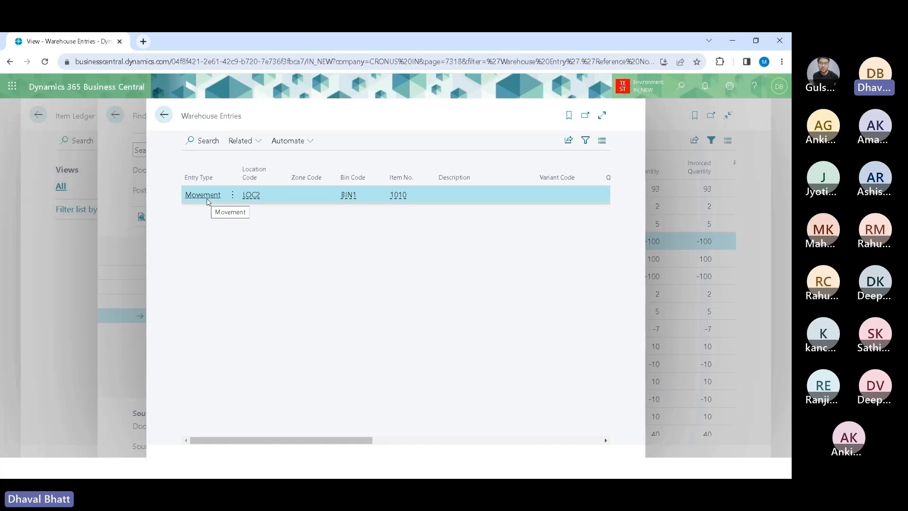
pyautogui.click(601, 115)
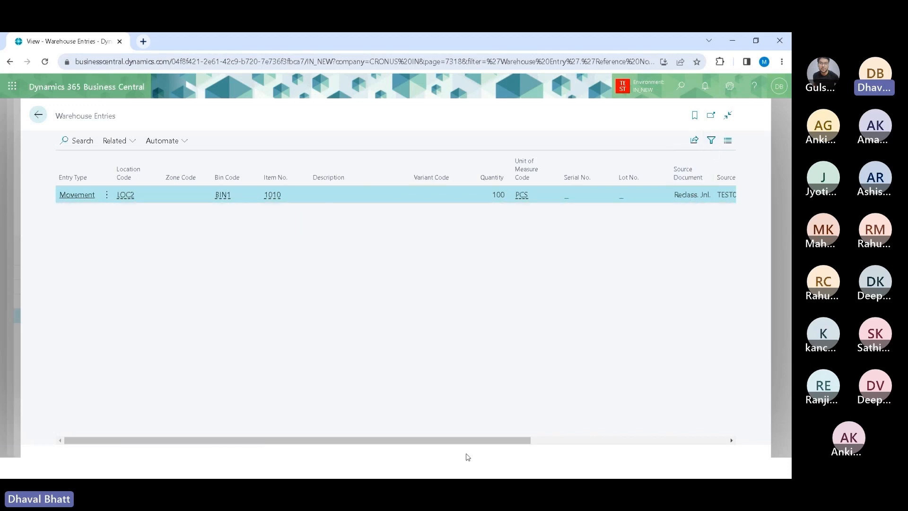
pyautogui.moveTo(460, 440); pyautogui.dragTo(579, 439)
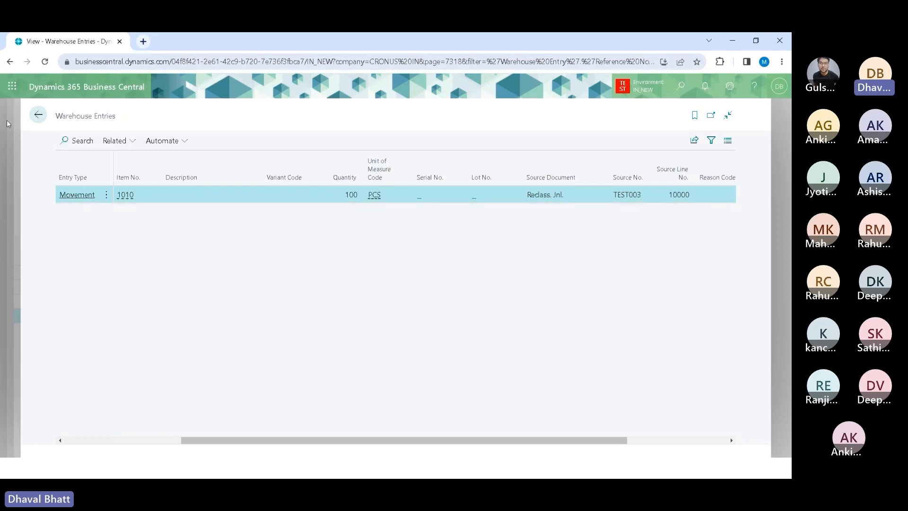
pyautogui.click(38, 115)
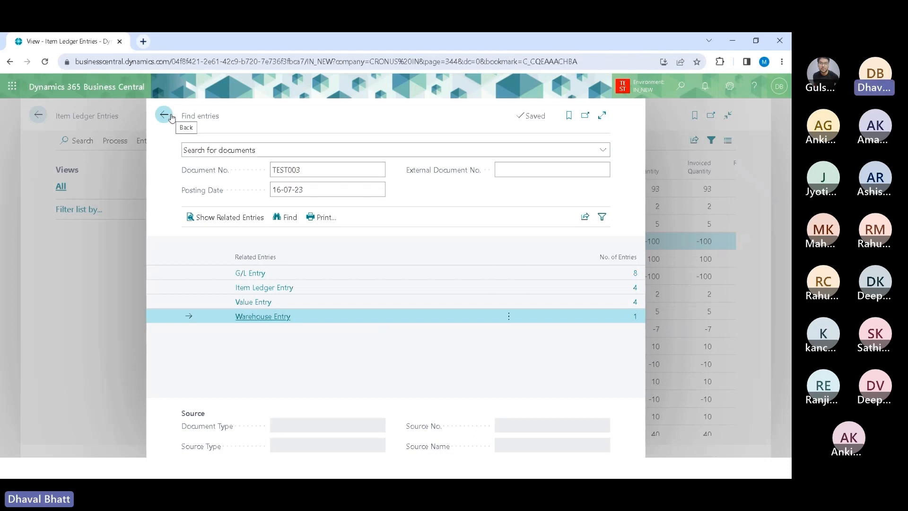
pyautogui.click(170, 118)
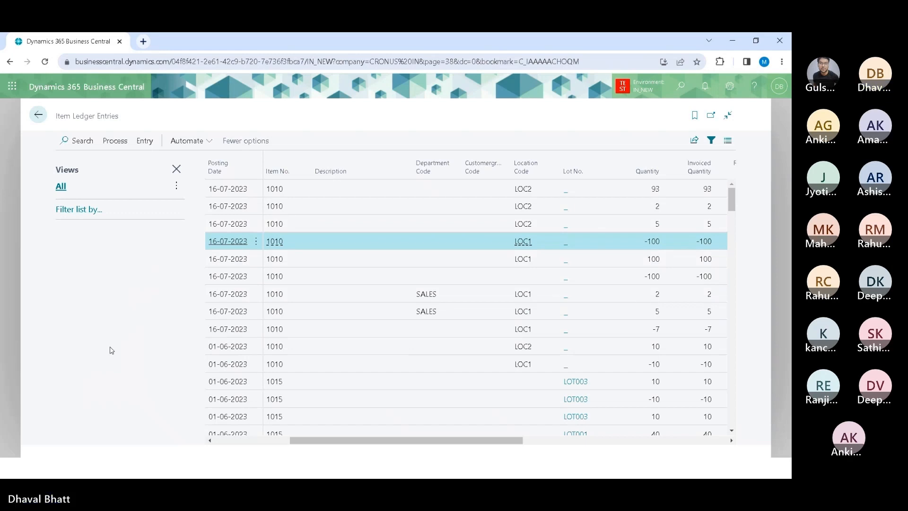
pyautogui.hotkey('alt', 'Tab')
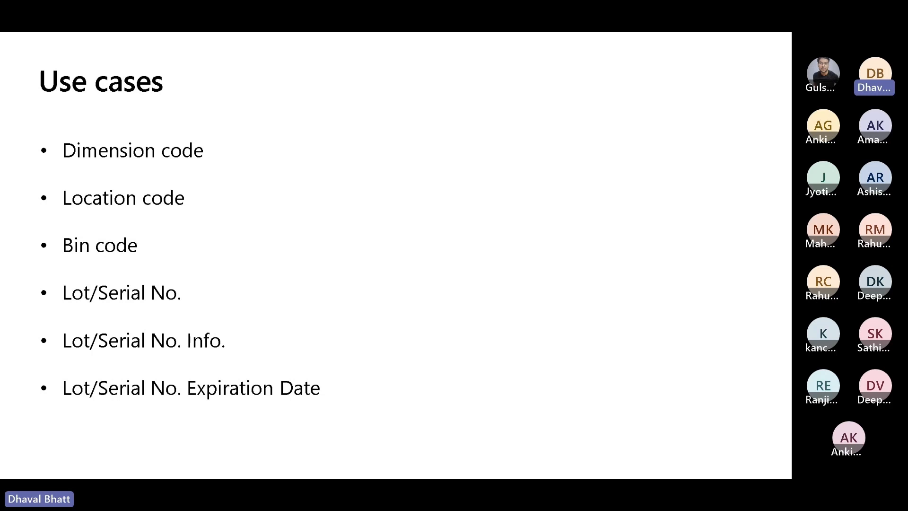
pyautogui.hotkey('alt', 'Tab')
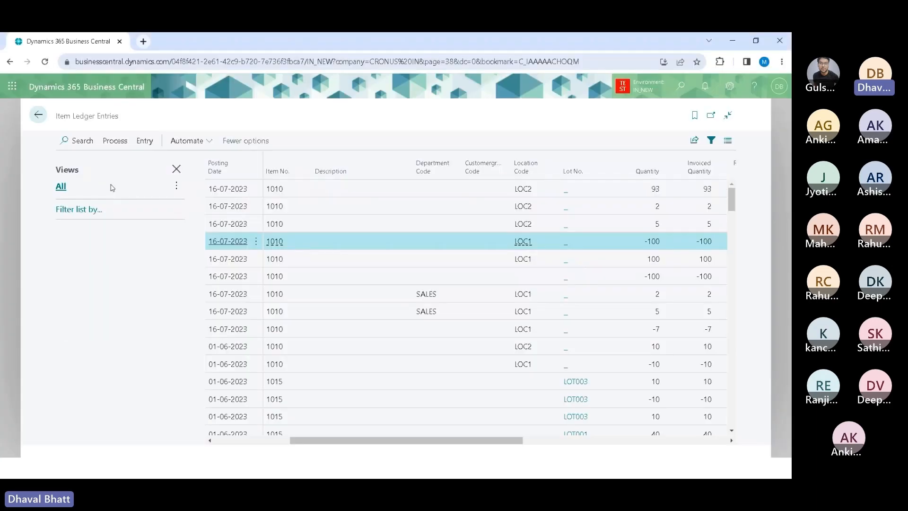
# Step: Open the Item Reclassification Journals from home and enter item 1010 on the journal line
pyautogui.click(39, 116)
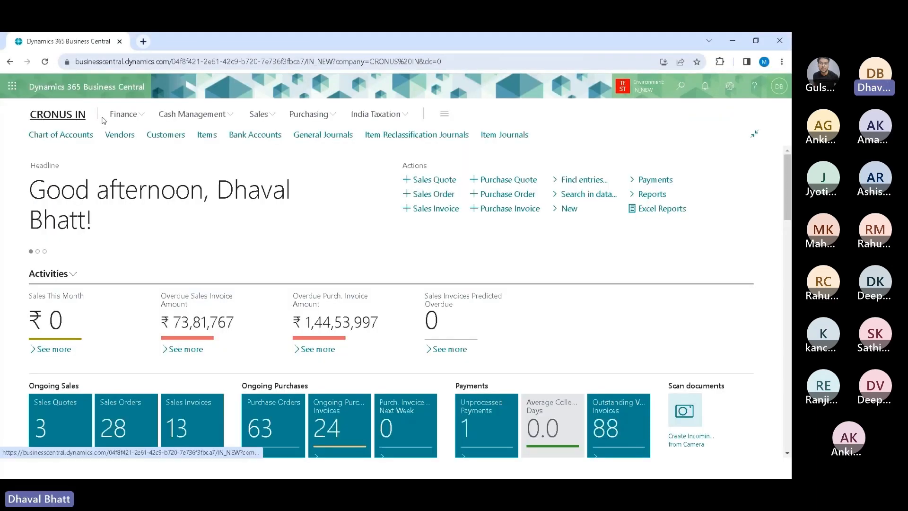
pyautogui.press('alt')
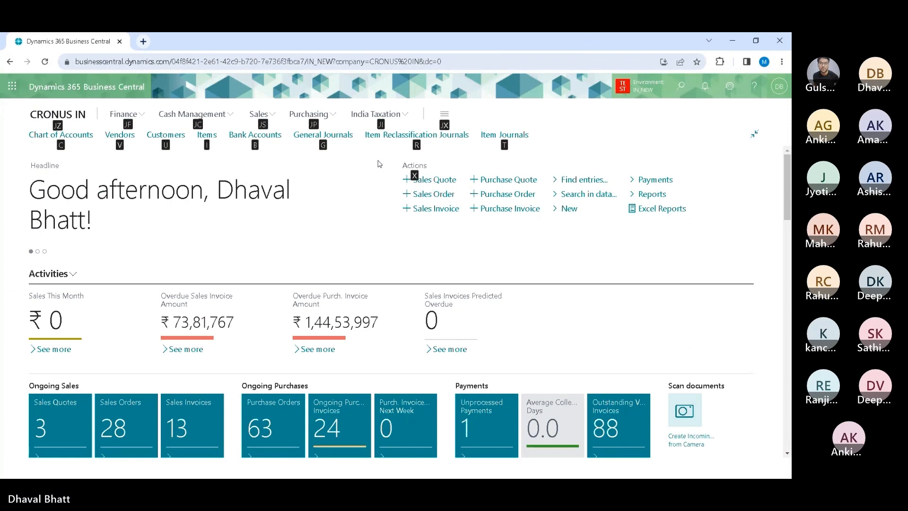
pyautogui.press('r')
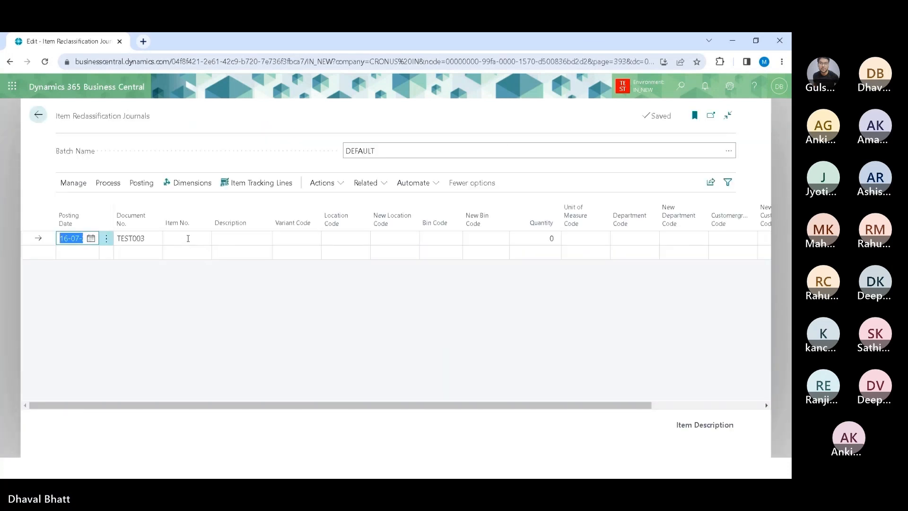
pyautogui.click(188, 238)
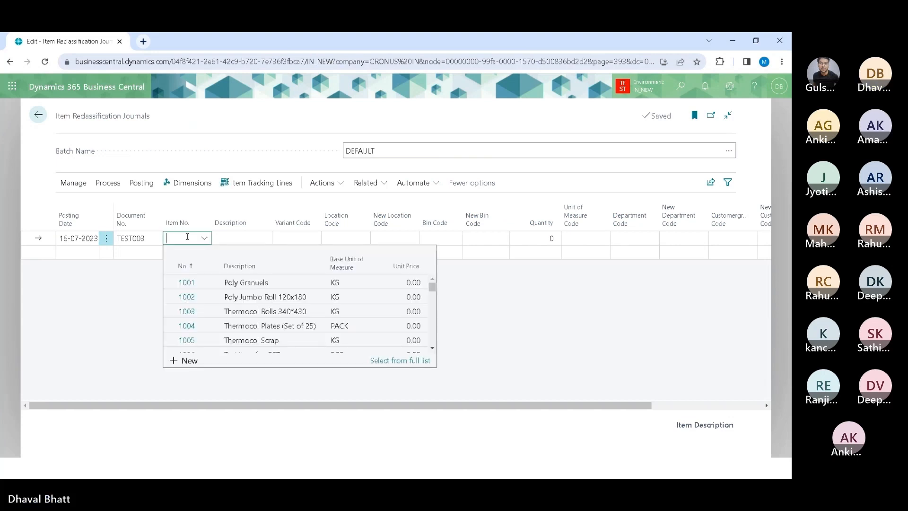
pyautogui.write('1010')
pyautogui.press('Tab')
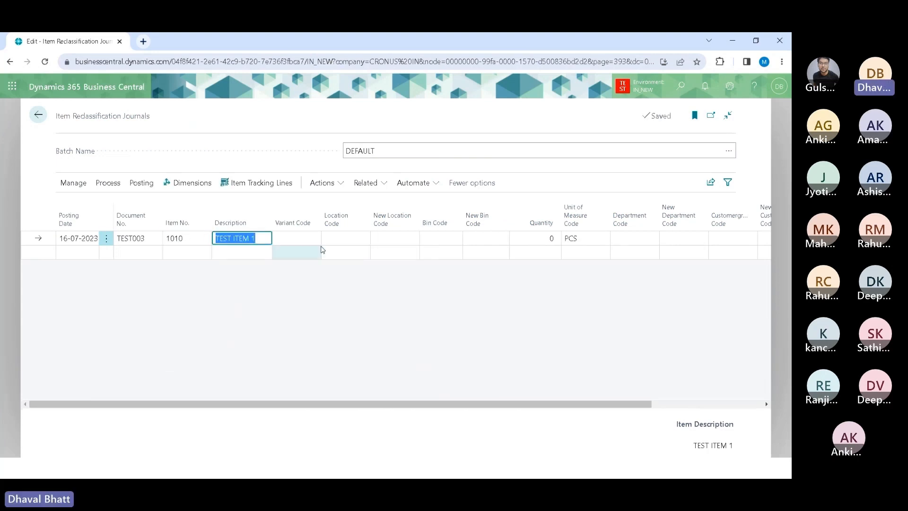
# Step: Set the line's location code to LOC2 and its new bin code to BIN2
pyautogui.click(354, 239)
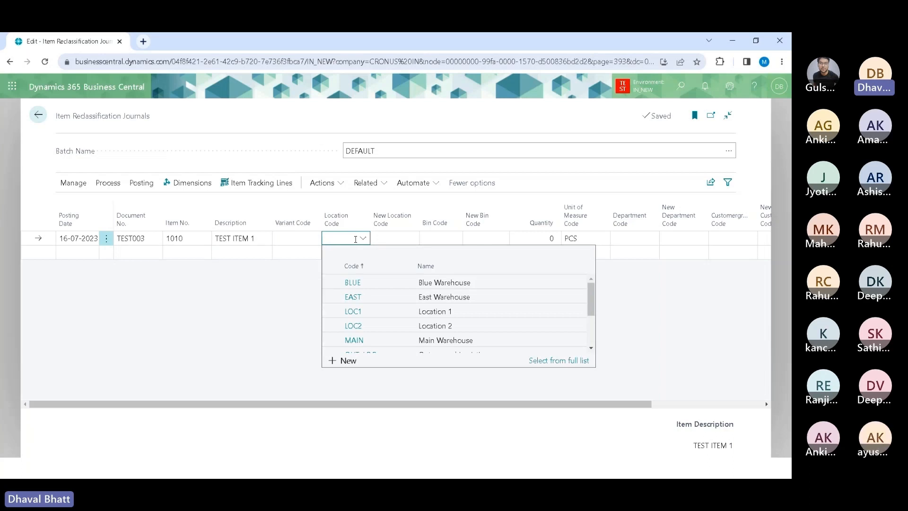
pyautogui.click(354, 327)
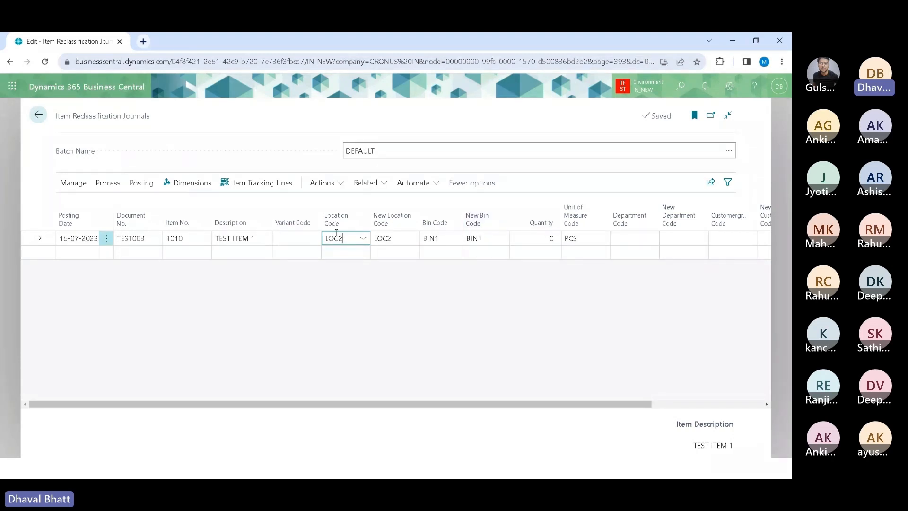
pyautogui.click(407, 241)
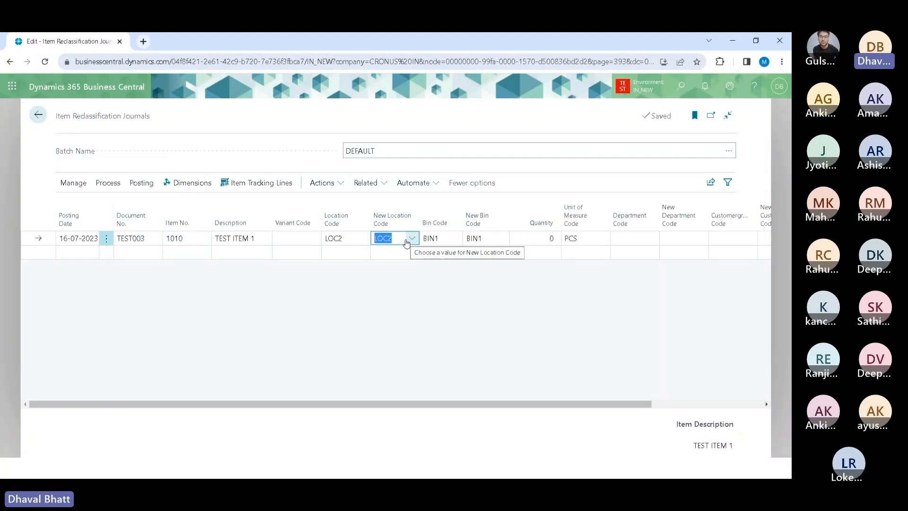
pyautogui.click(445, 240)
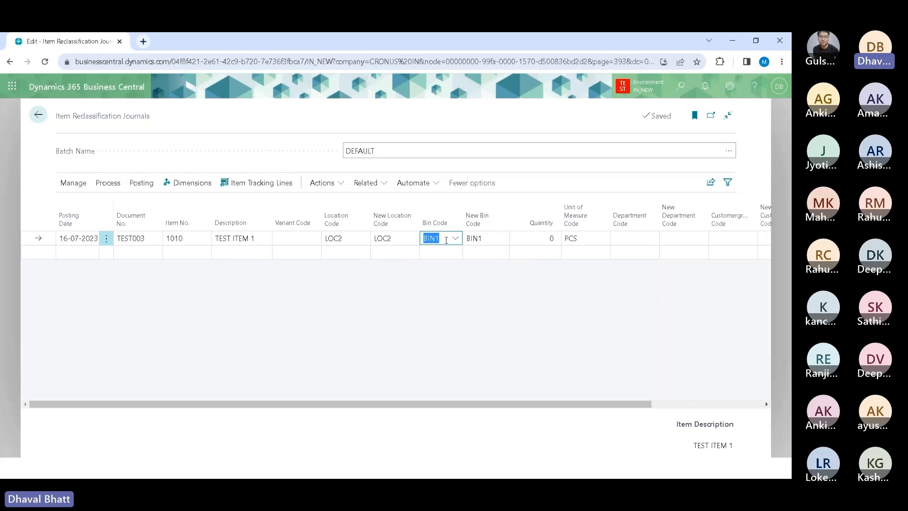
pyautogui.click(503, 241)
pyautogui.click(504, 243)
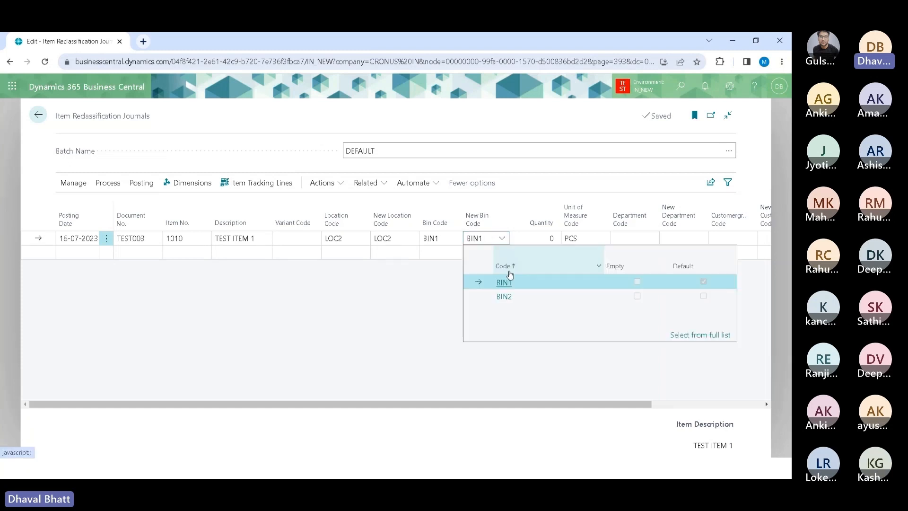
pyautogui.click(506, 296)
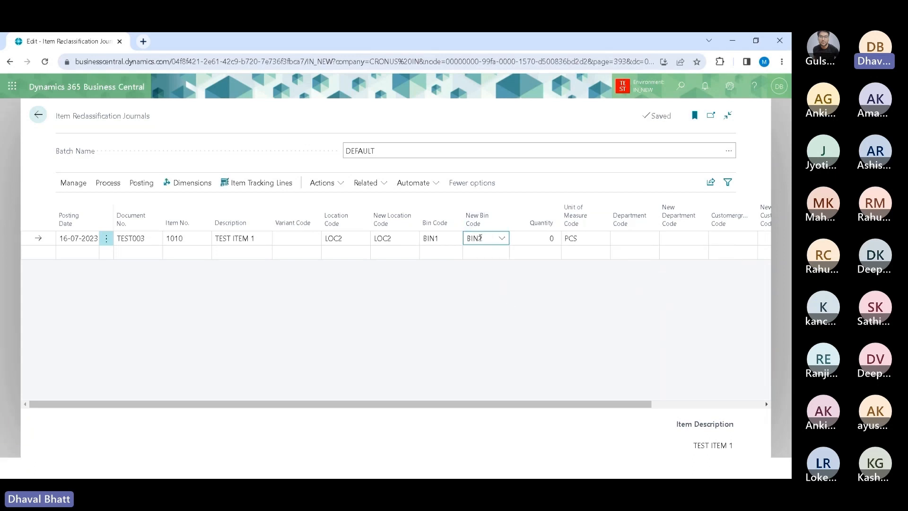
# Step: Enter a quantity of 100 on the bin reclassification line
pyautogui.click(542, 239)
pyautogui.write('100')
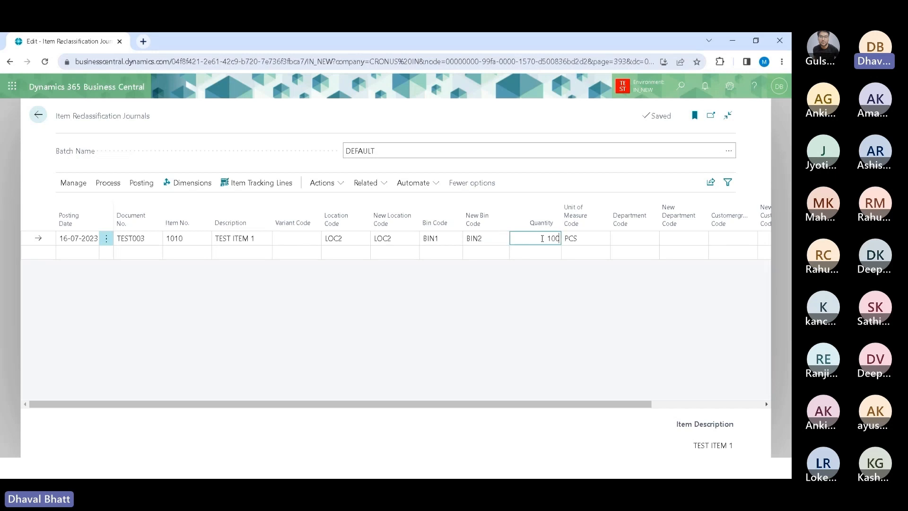
pyautogui.press('Tab')
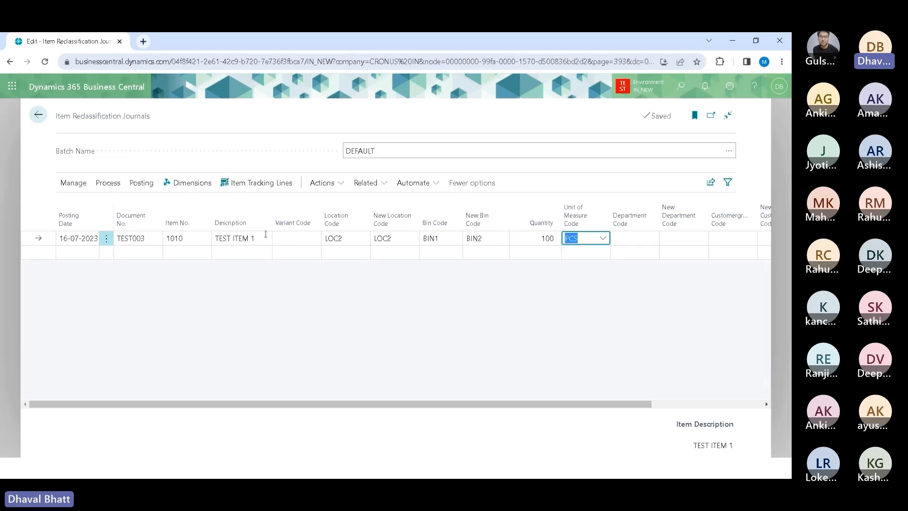
# Step: Preview the journal posting and review the warehouse entries it would create, then return to the journal
pyautogui.hotkey('alt', 'p')
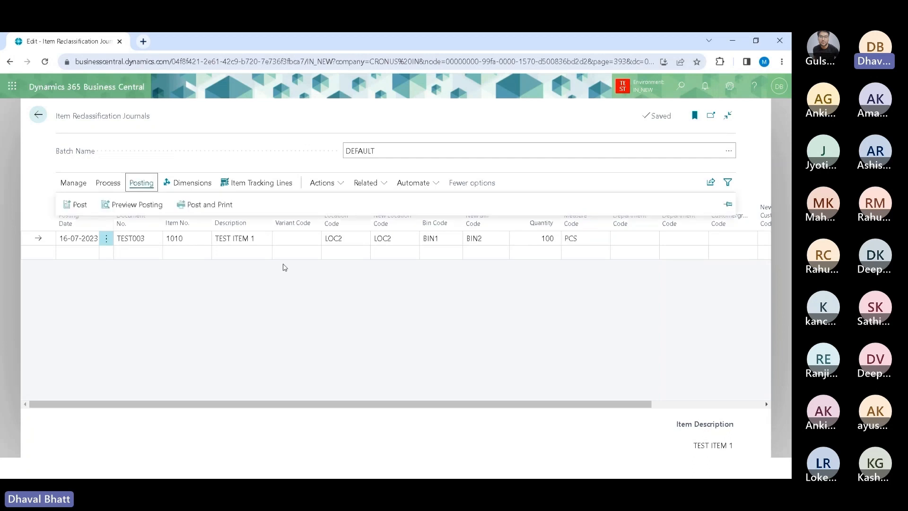
pyautogui.press('Escape')
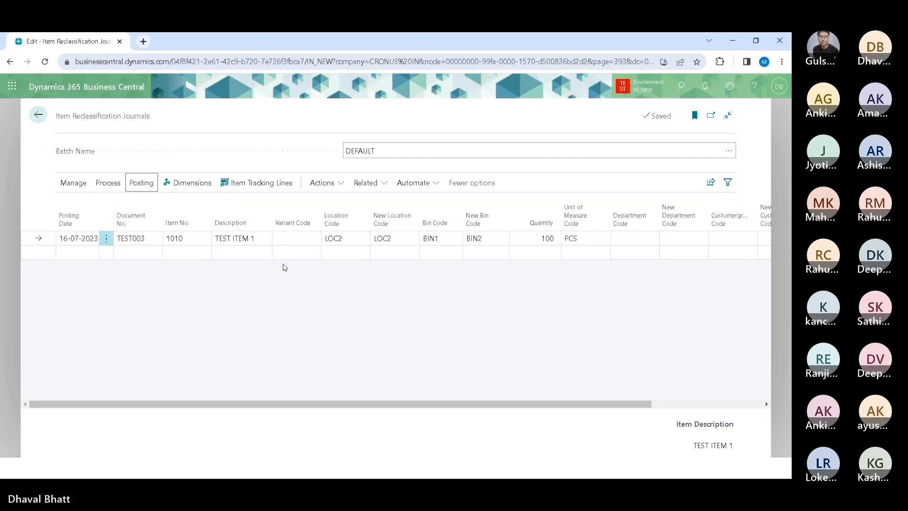
pyautogui.hotkey('ctrl', 'alt', 'F9')
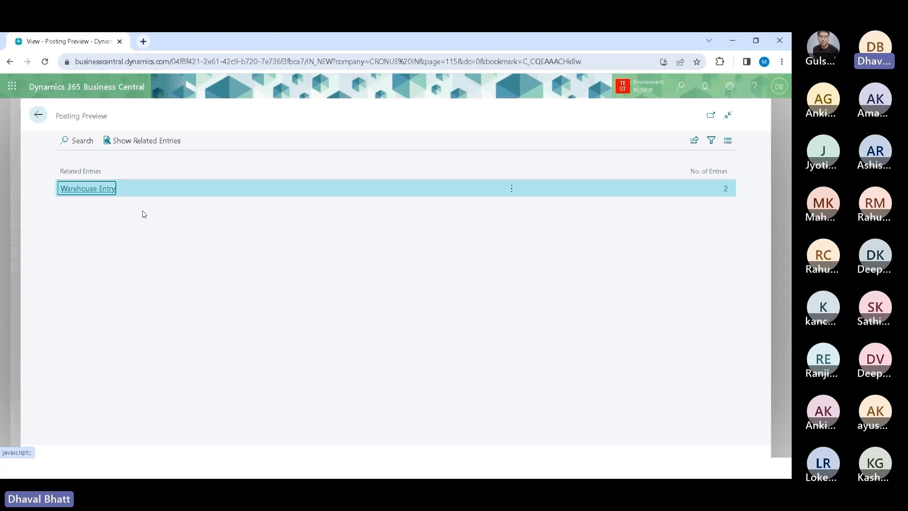
pyautogui.click(144, 142)
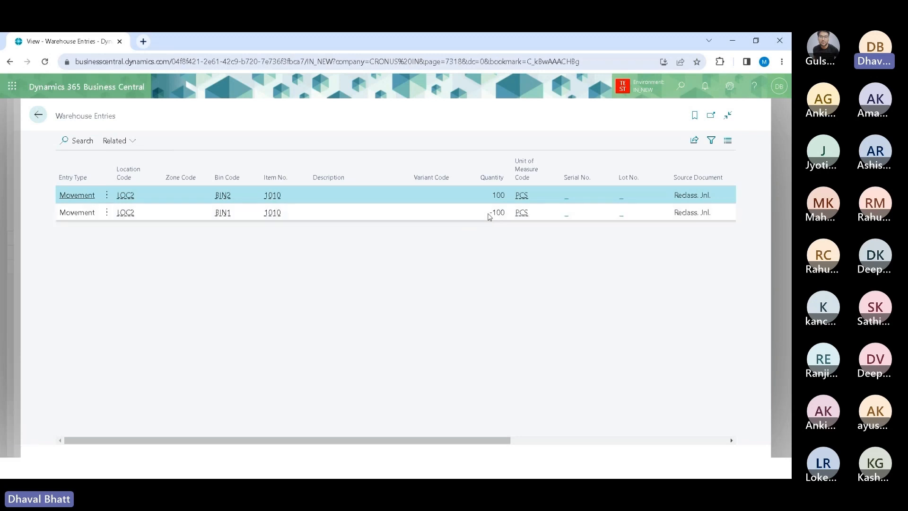
pyautogui.click(480, 217)
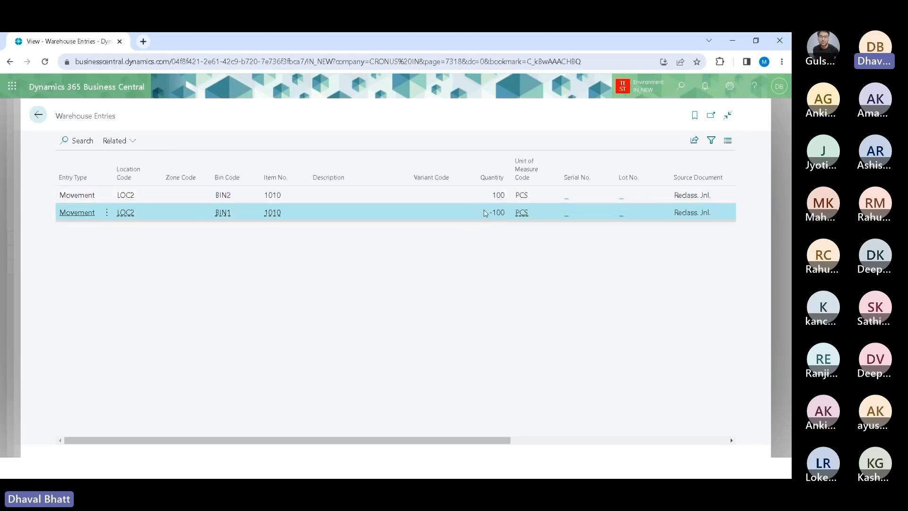
pyautogui.click(487, 200)
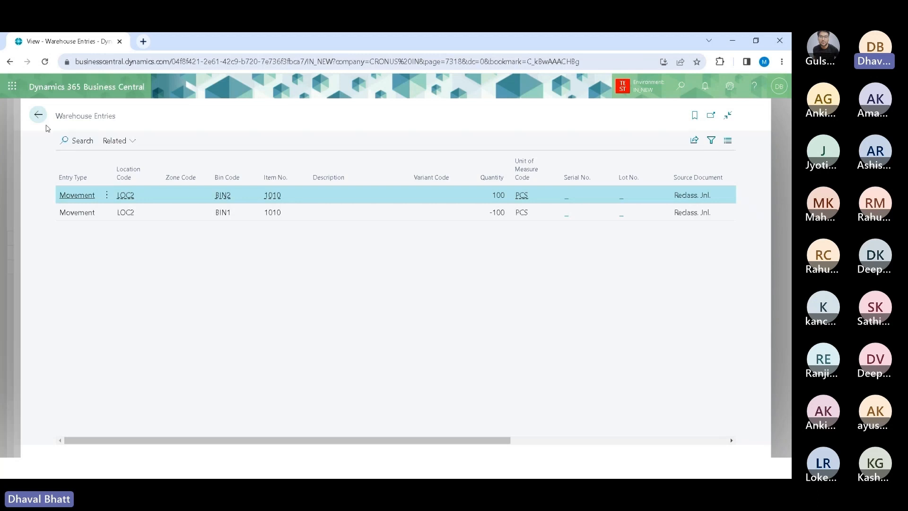
pyautogui.click(37, 118)
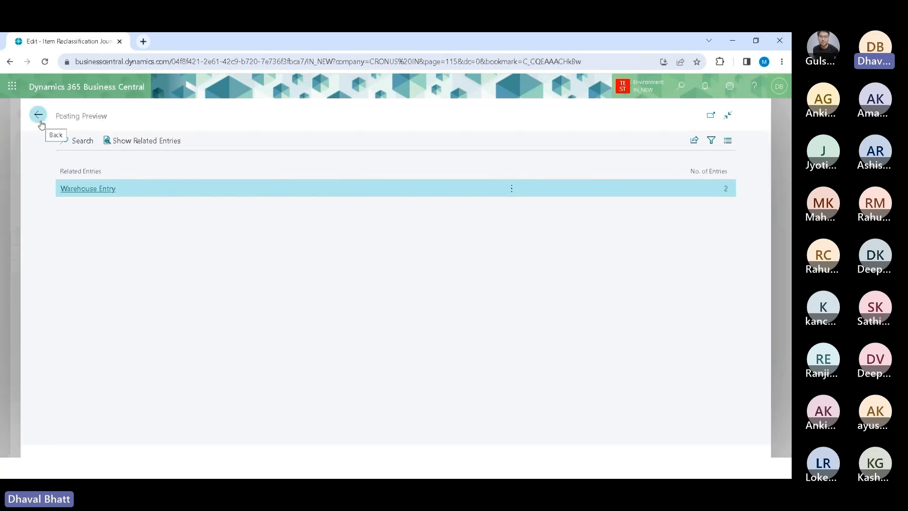
pyautogui.click(39, 115)
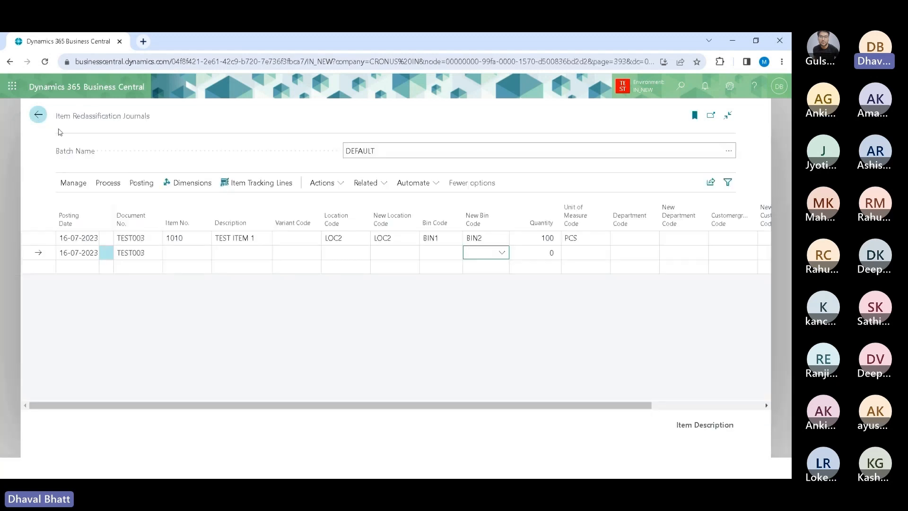
pyautogui.click(307, 240)
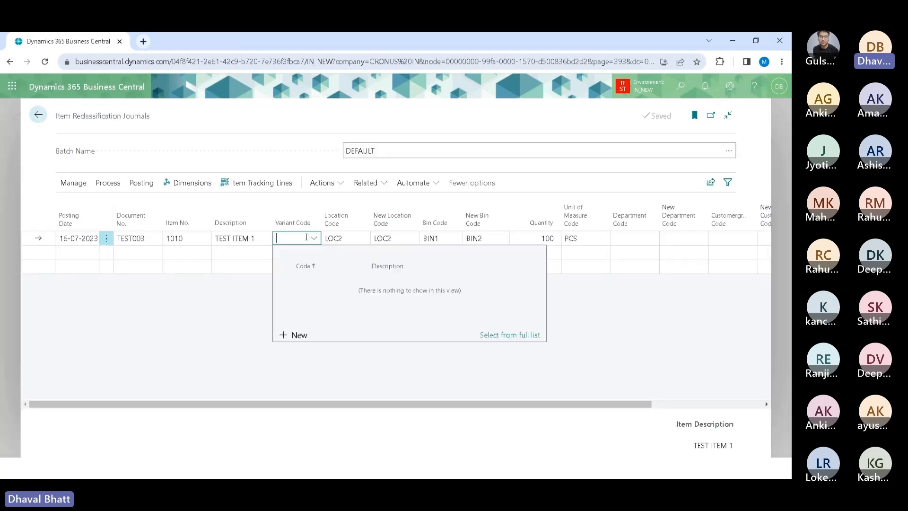
pyautogui.click(201, 323)
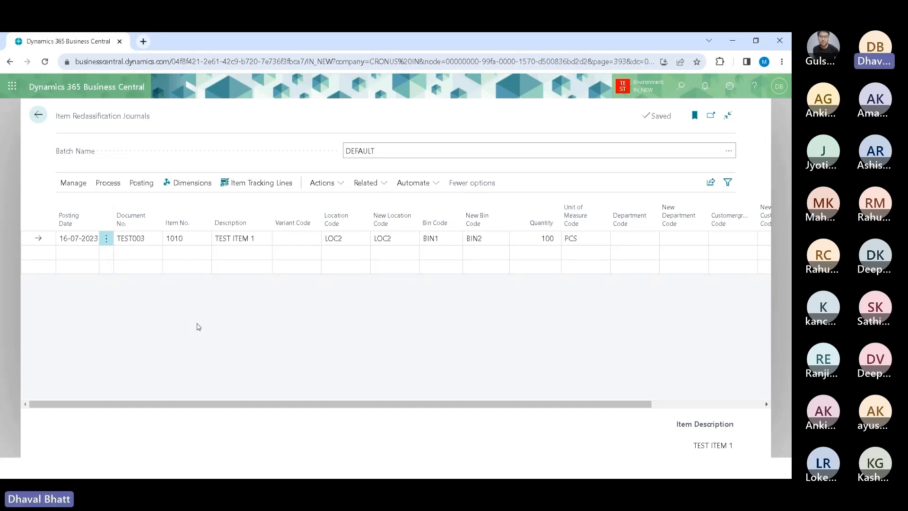
pyautogui.hotkey('alt', 'Tab')
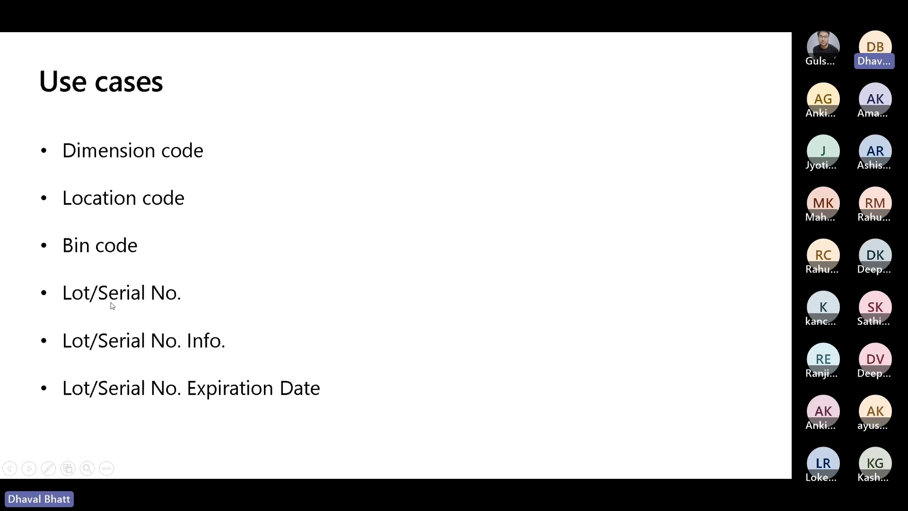
pyautogui.hotkey('alt', 'Tab')
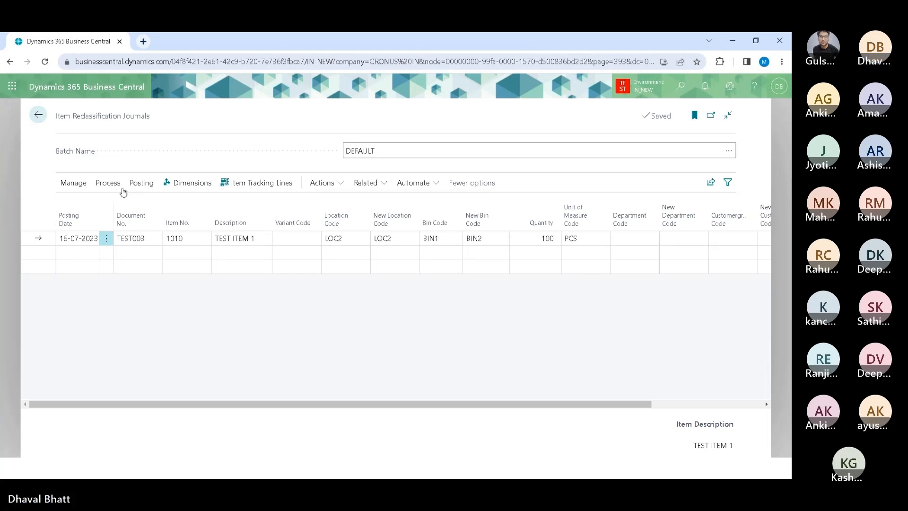
# Step: Delete the existing item reclassification journal line for item 1010
pyautogui.click(106, 239)
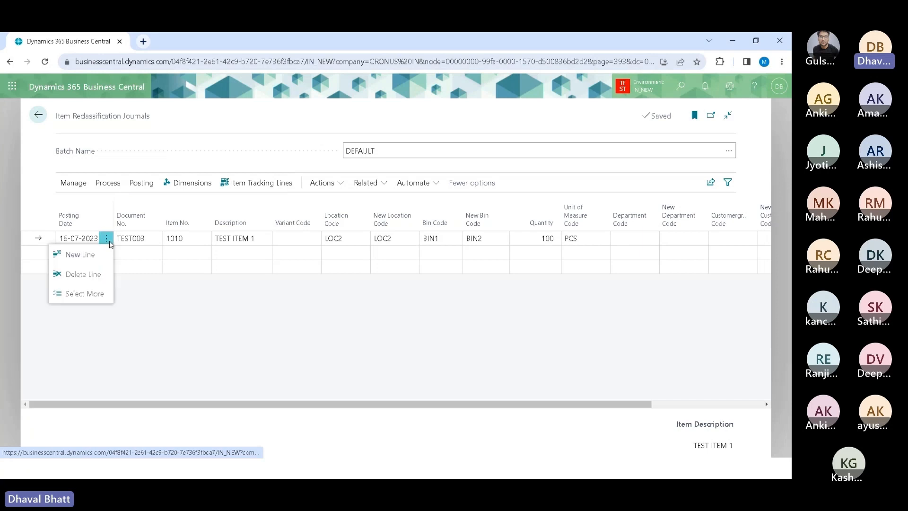
pyautogui.click(87, 281)
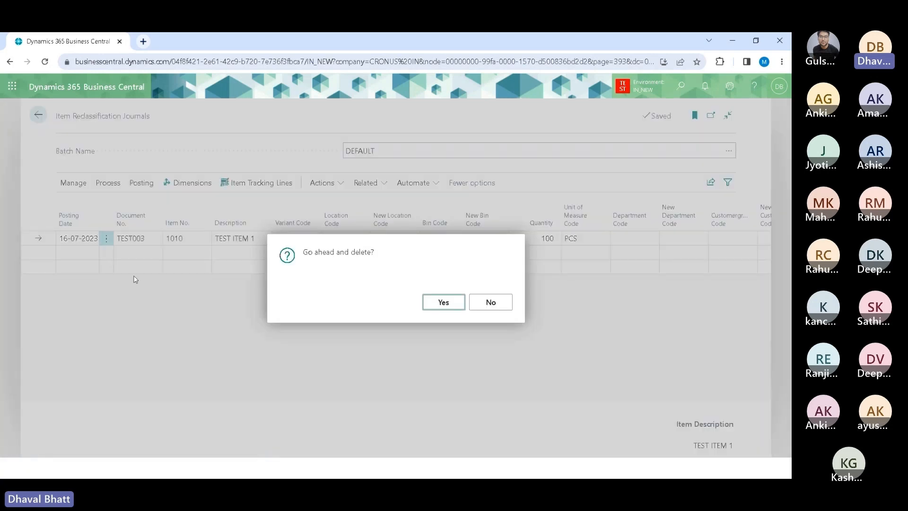
pyautogui.click(432, 302)
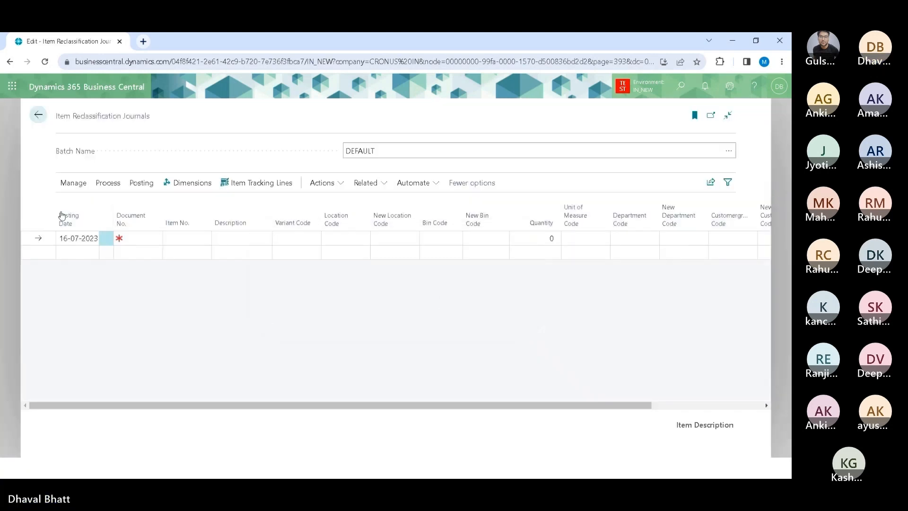
# Step: Start a new journal line with document number TEST004 and item number 1015
pyautogui.click(143, 239)
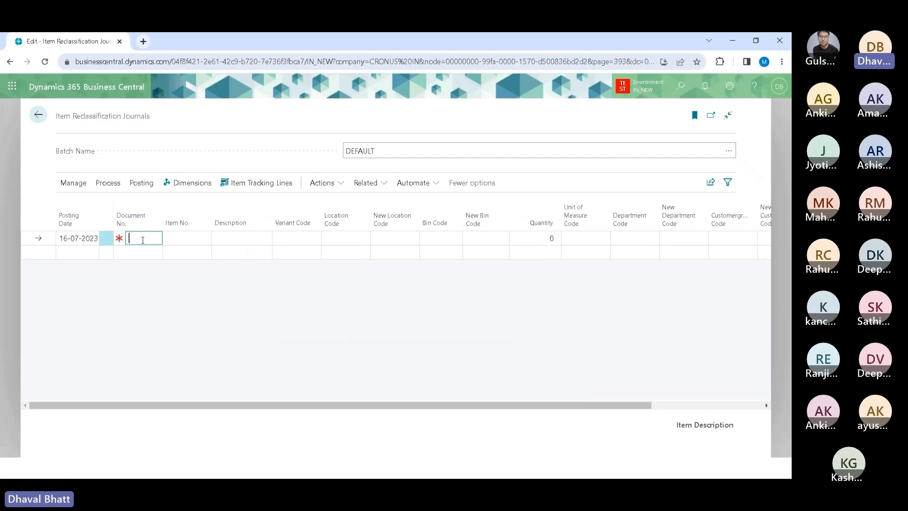
pyautogui.write('TEST000')
pyautogui.press('BackSpace')
pyautogui.write('4')
pyautogui.press('Tab')
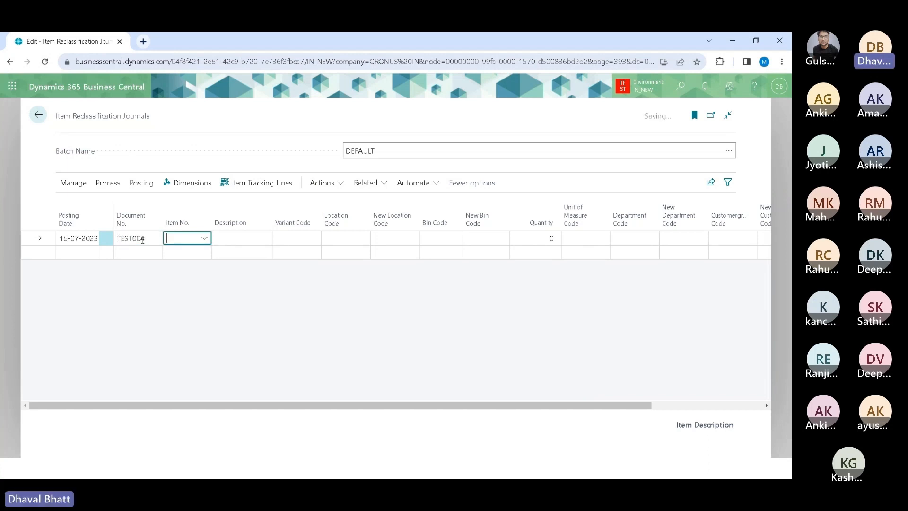
pyautogui.write('1015')
pyautogui.press('Tab')
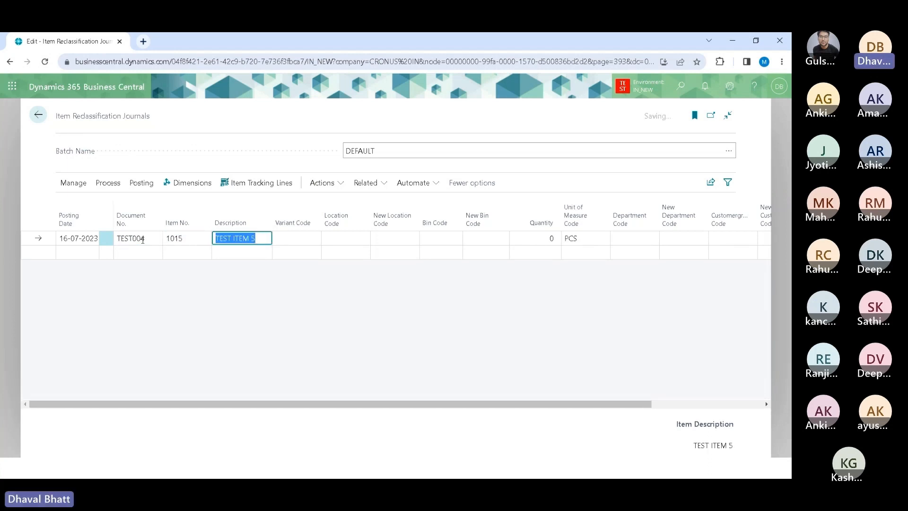
# Step: Check the availability of item 1015 by location without changing the line
pyautogui.click(348, 241)
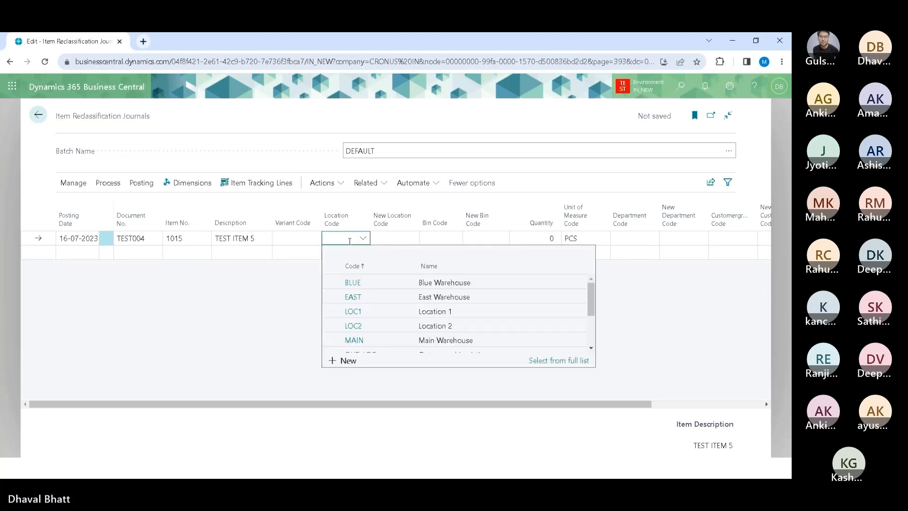
pyautogui.click(279, 283)
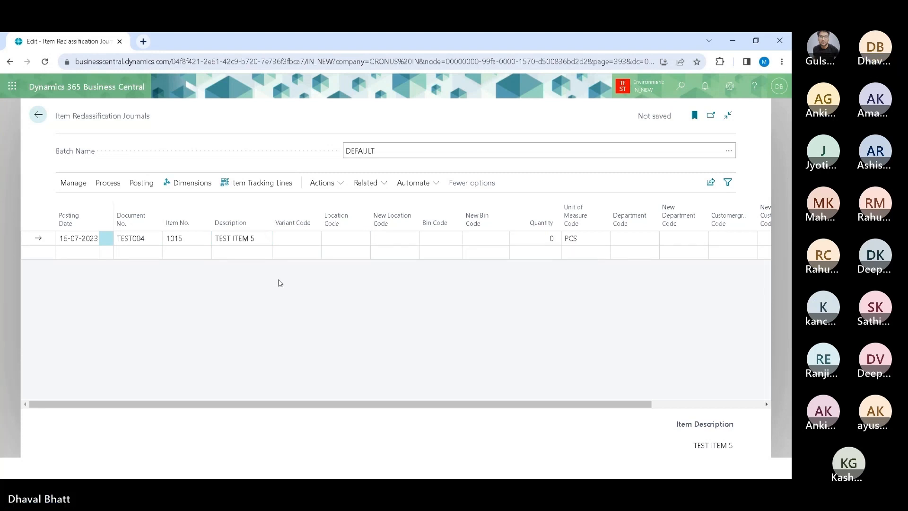
pyautogui.click(361, 185)
pyautogui.moveTo(367, 222)
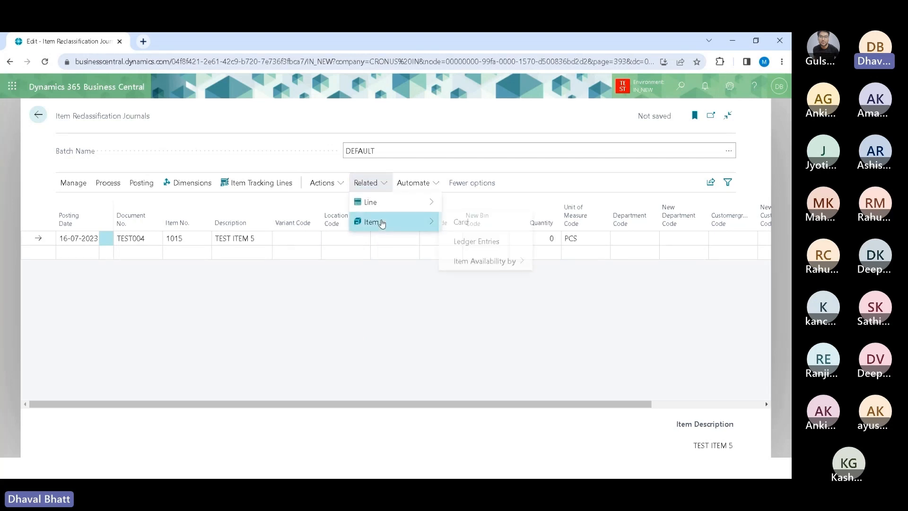
pyautogui.moveTo(489, 261)
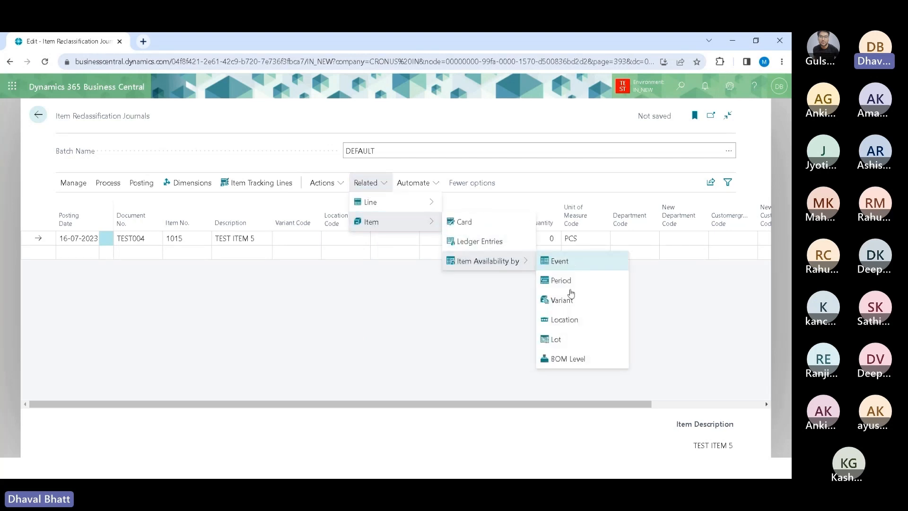
pyautogui.click(572, 318)
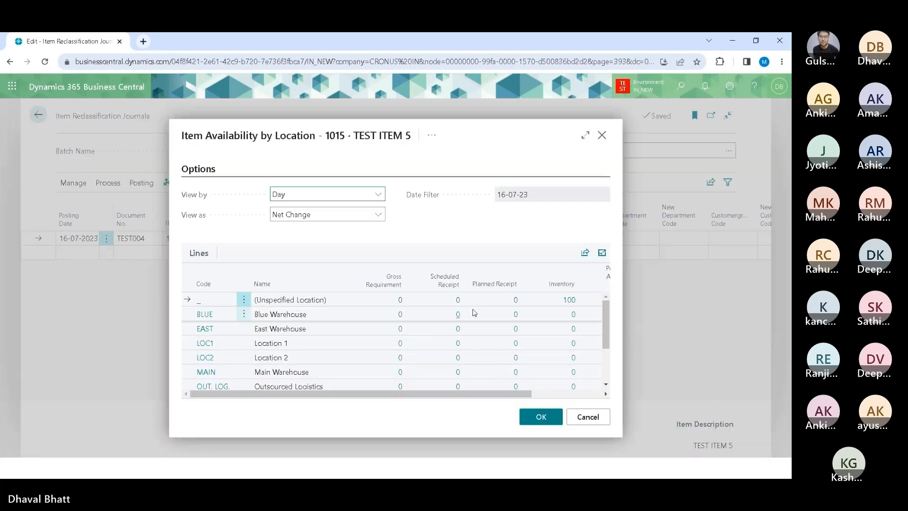
pyautogui.click(587, 416)
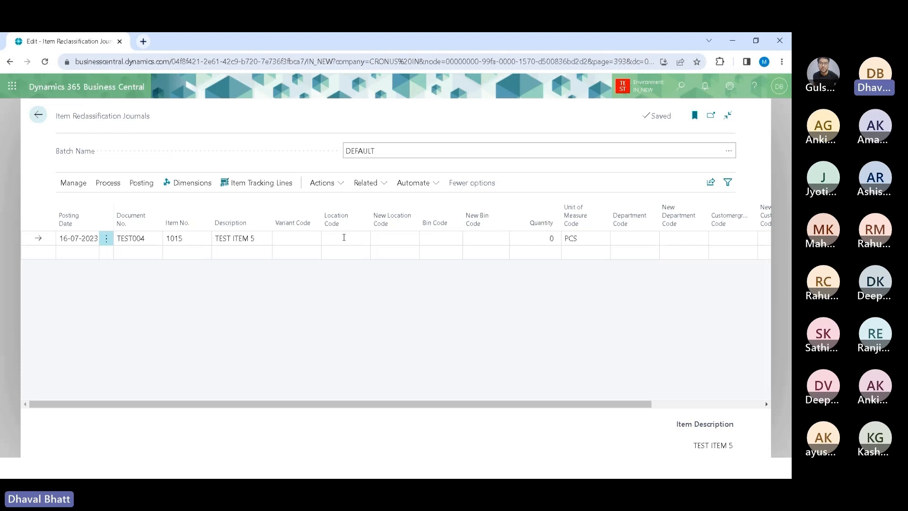
# Step: Set the line's new location code to LOC2 and its new bin code to BIN1
pyautogui.click(385, 236)
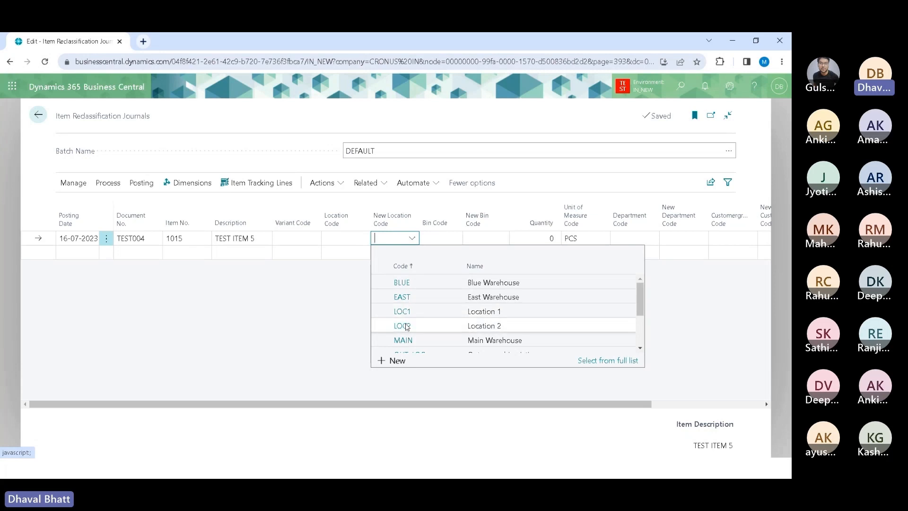
pyautogui.click(407, 327)
pyautogui.click(437, 238)
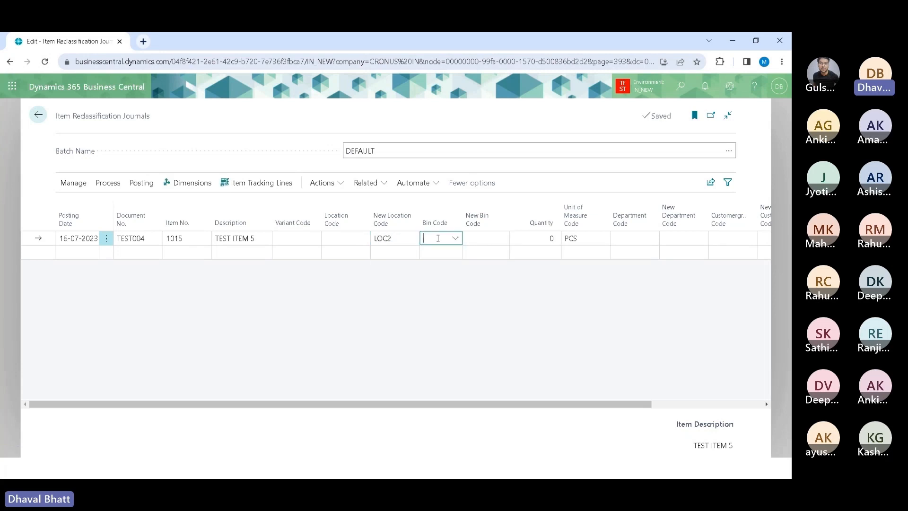
pyautogui.click(385, 300)
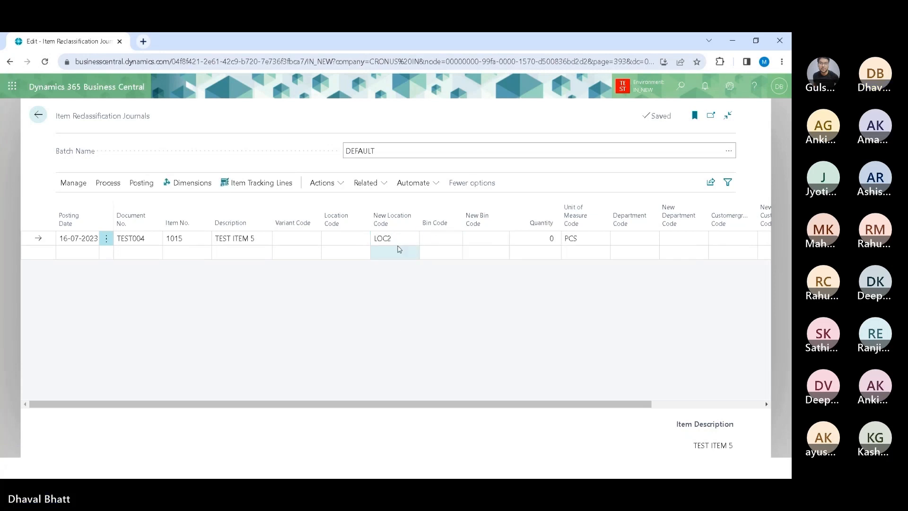
pyautogui.click(469, 241)
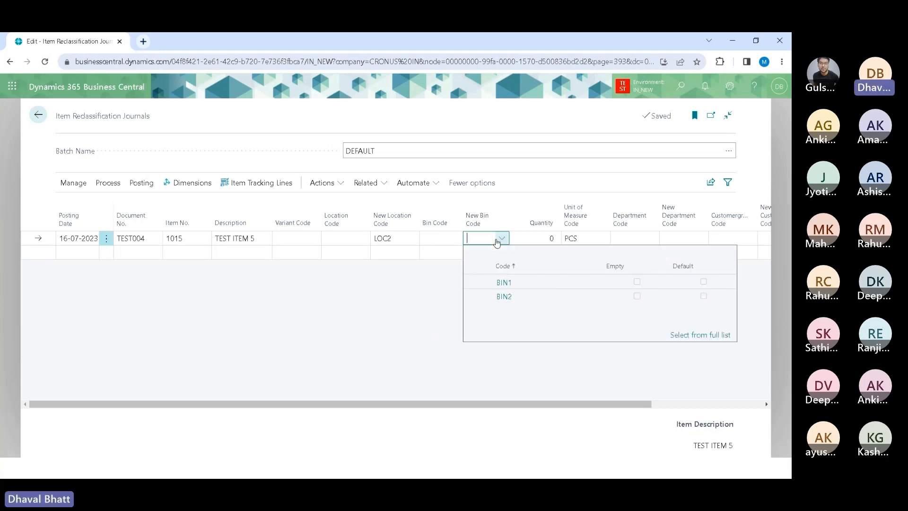
pyautogui.click(499, 287)
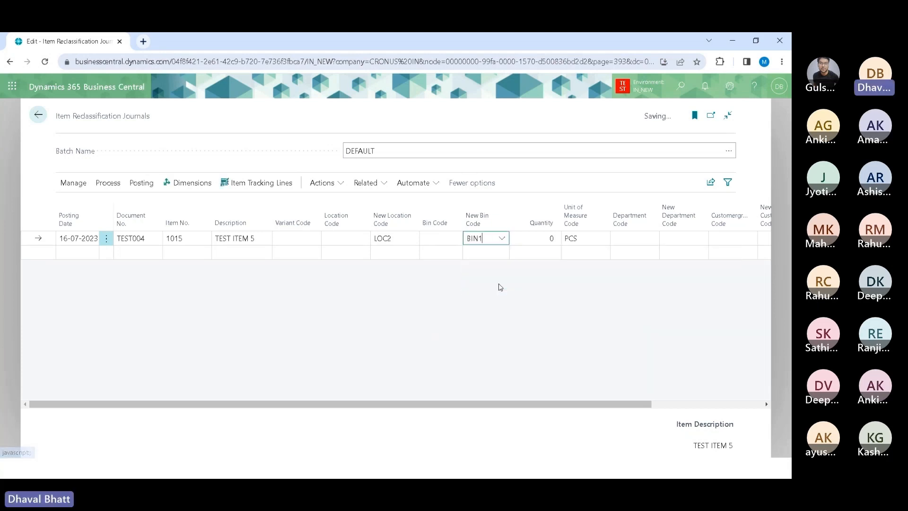
# Step: Enter a quantity of 100 on the line and attempt to post the journal
pyautogui.click(530, 236)
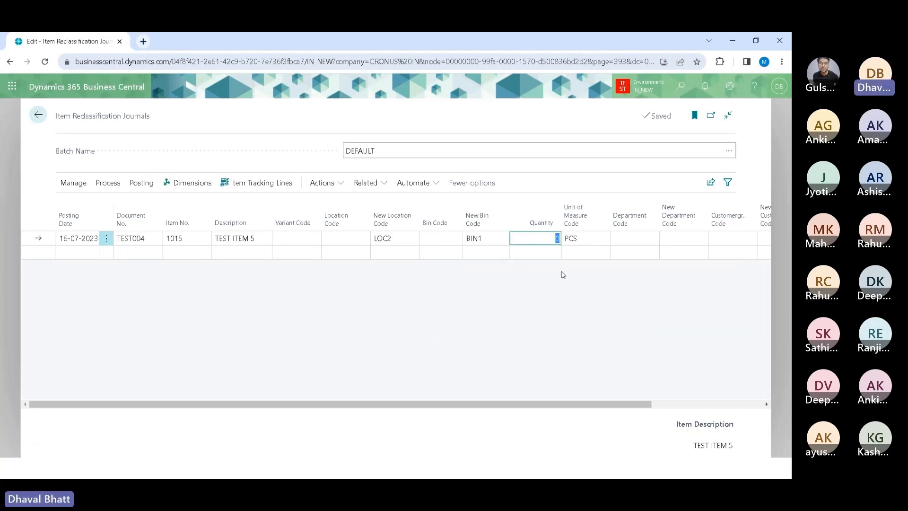
pyautogui.write('100')
pyautogui.press('Tab')
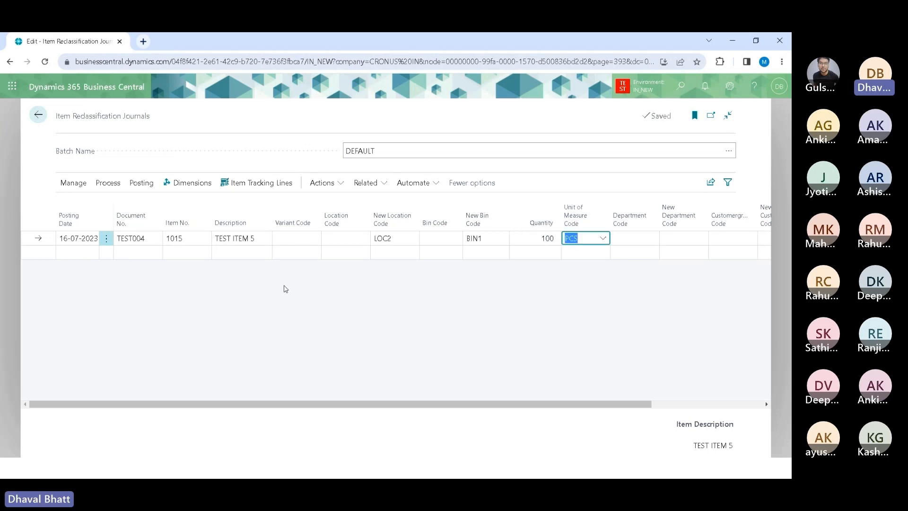
pyautogui.click(143, 184)
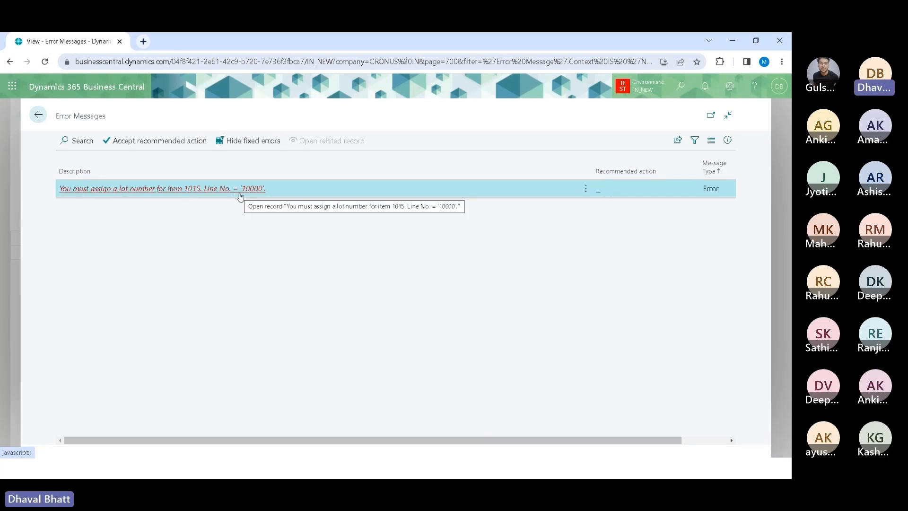
pyautogui.click(41, 120)
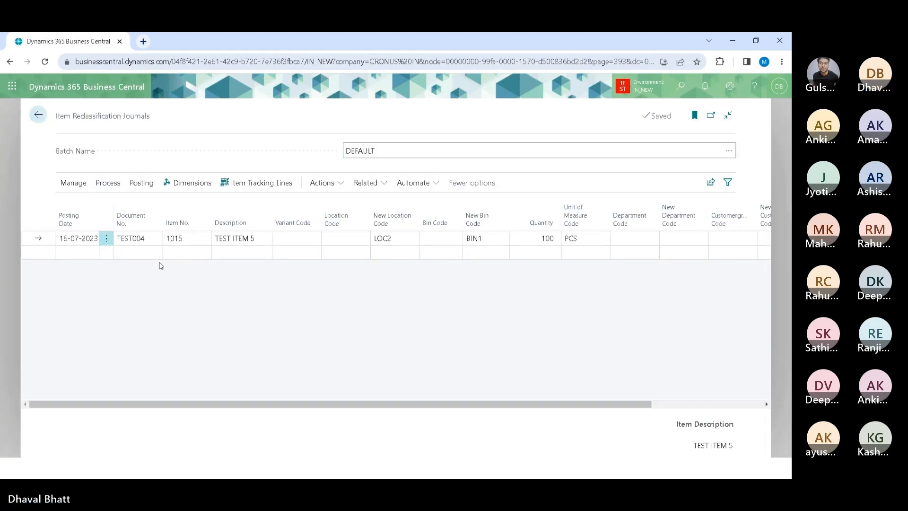
# Step: Open the line's item tracking lines and assign lot LOT001 from the lot number list
pyautogui.click(260, 184)
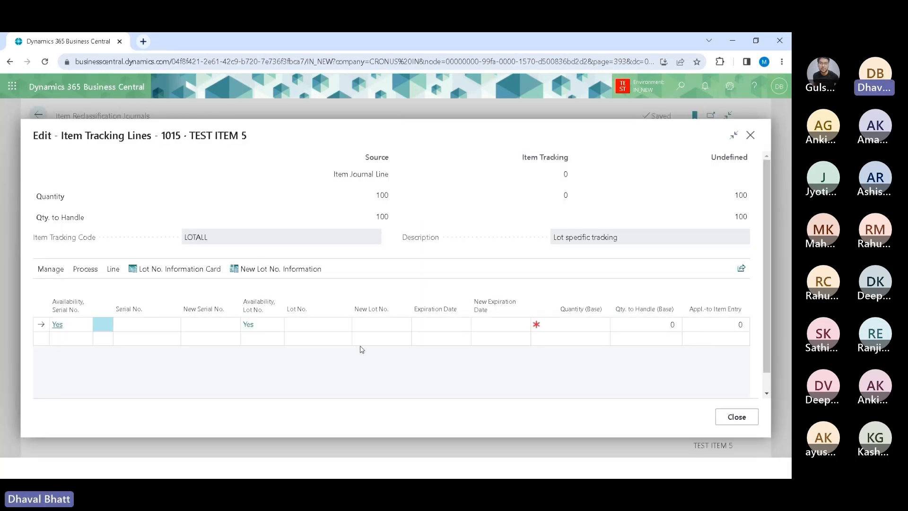
pyautogui.click(339, 323)
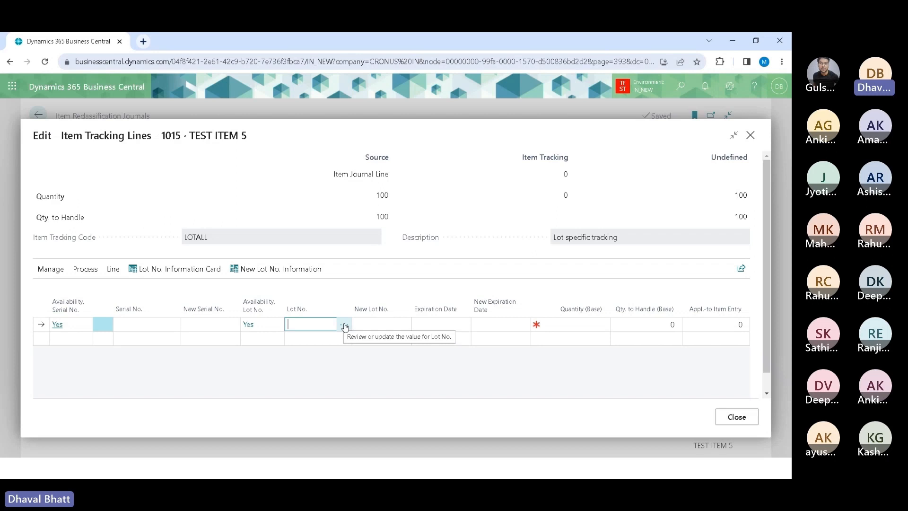
pyautogui.click(344, 325)
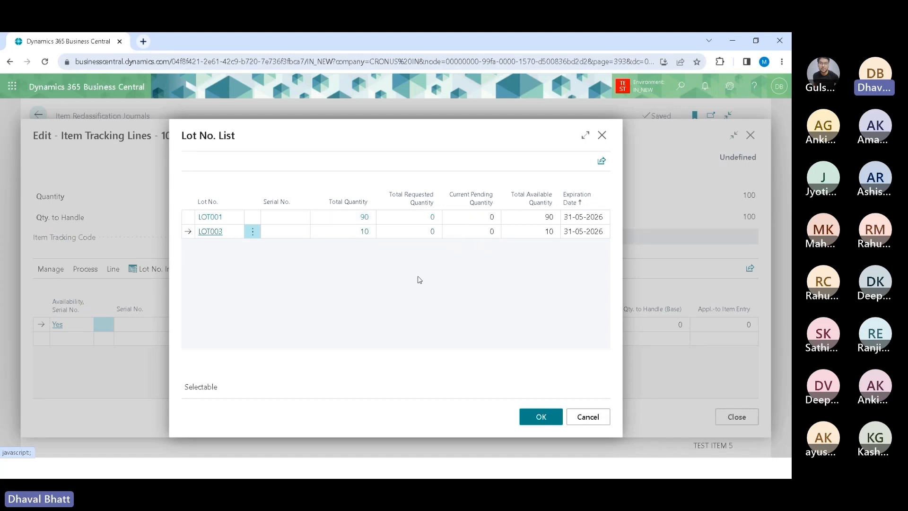
pyautogui.click(336, 219)
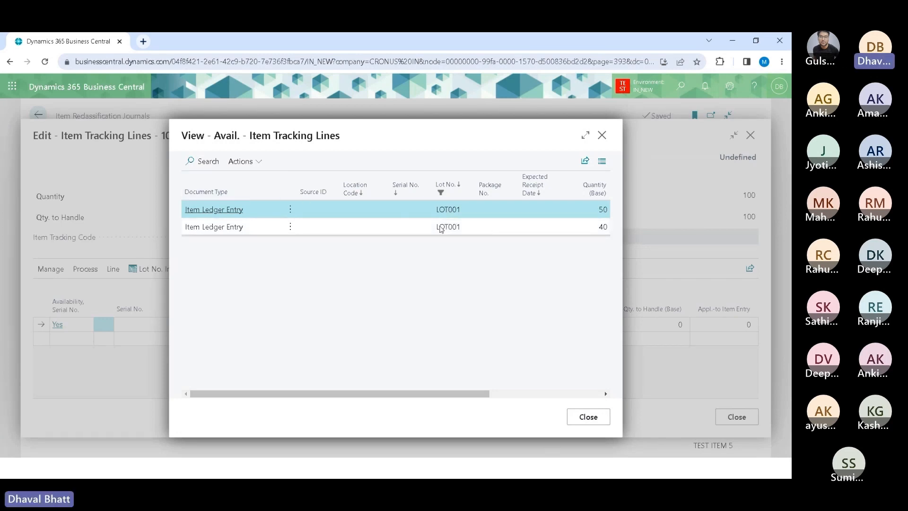
pyautogui.keyDown('shift'); pyautogui.click(440, 230); pyautogui.keyUp('shift')
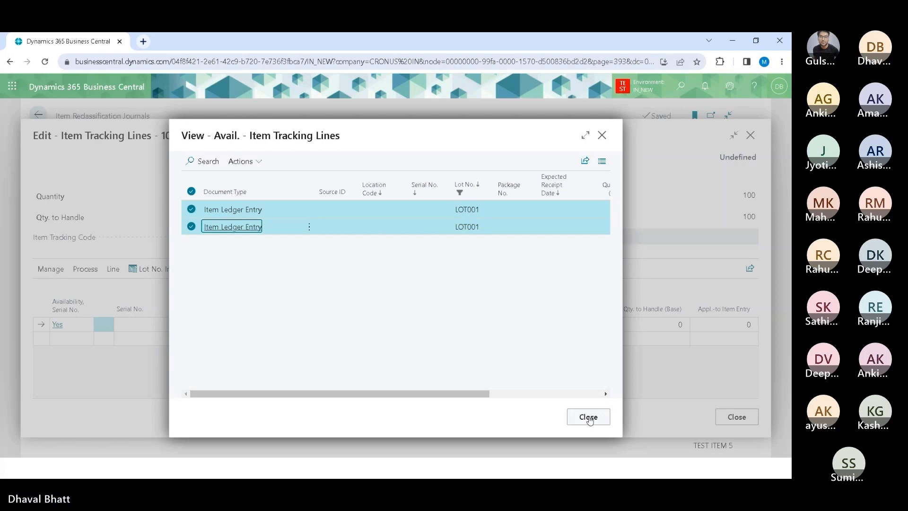
pyautogui.click(588, 416)
pyautogui.click(538, 416)
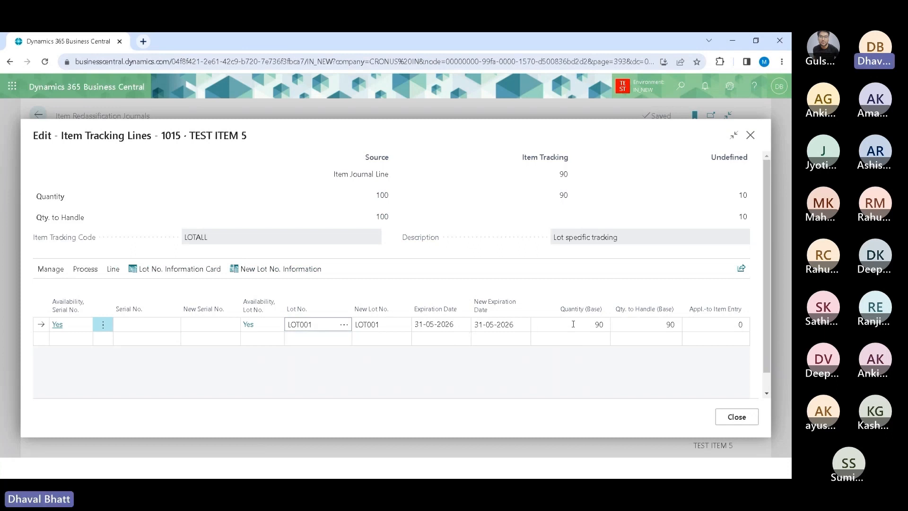
# Step: Add a second item tracking line assigned to lot LOT003
pyautogui.click(590, 323)
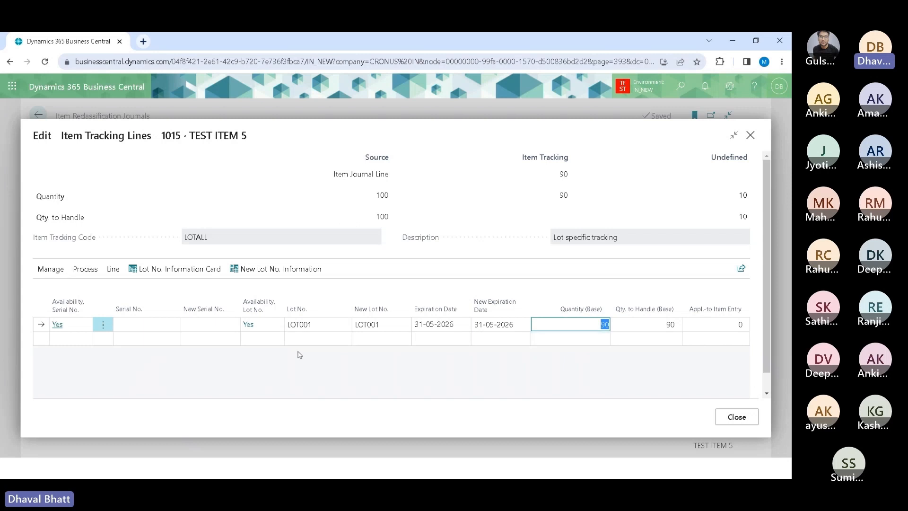
pyautogui.click(330, 338)
pyautogui.click(344, 338)
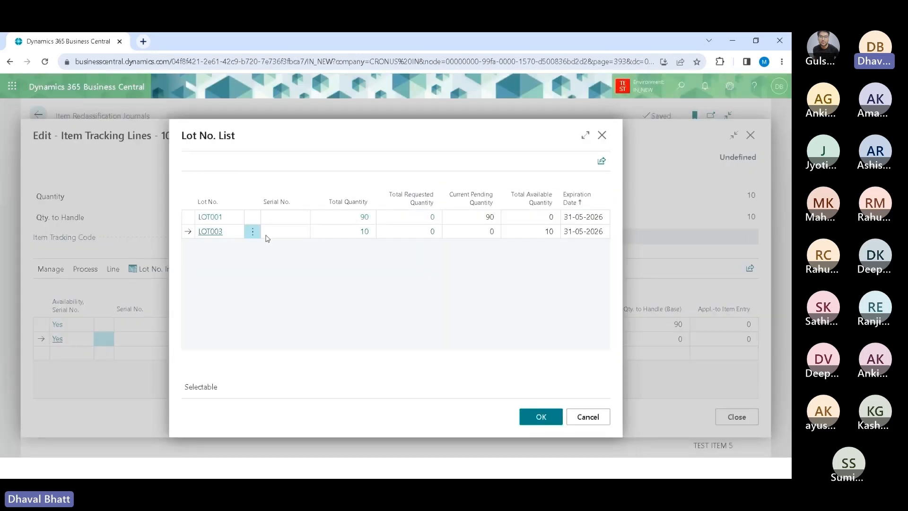
pyautogui.click(215, 232)
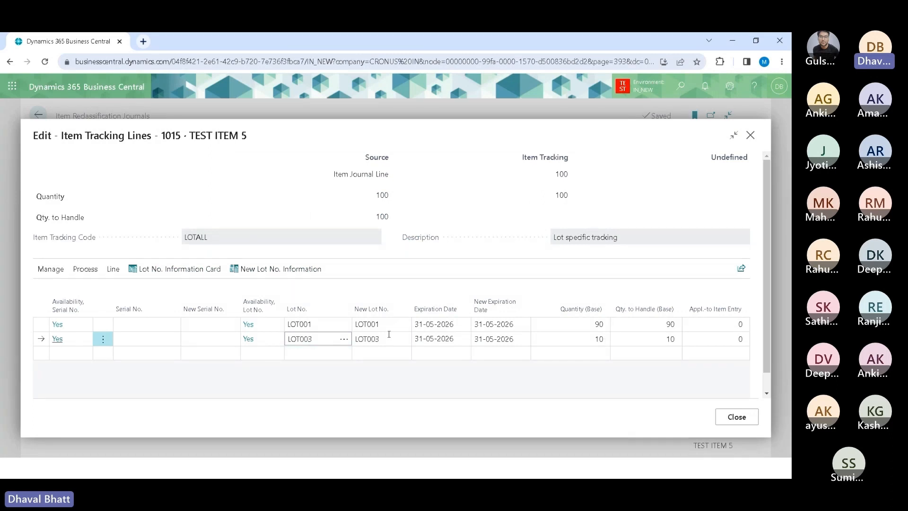
# Step: Set the second tracking line's new lot number to LOT001
pyautogui.click(389, 334)
pyautogui.click(390, 335)
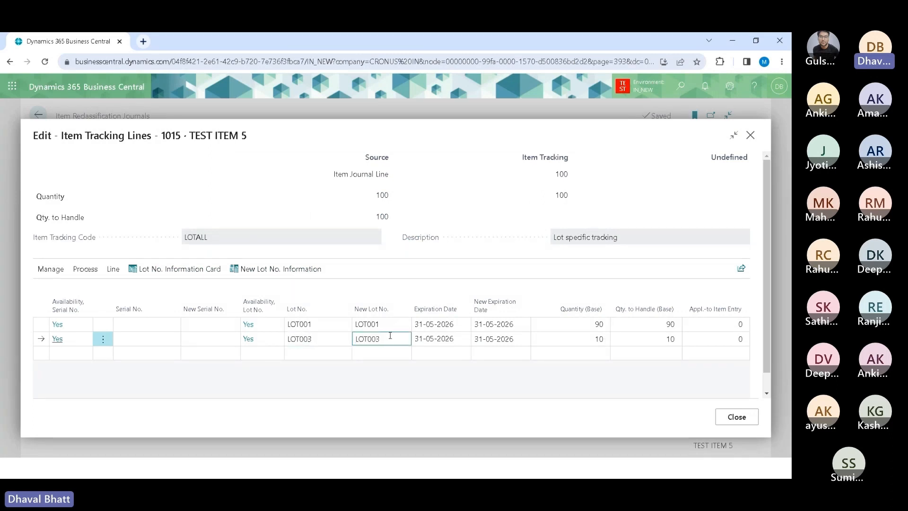
pyautogui.press('BackSpace')
pyautogui.write('1')
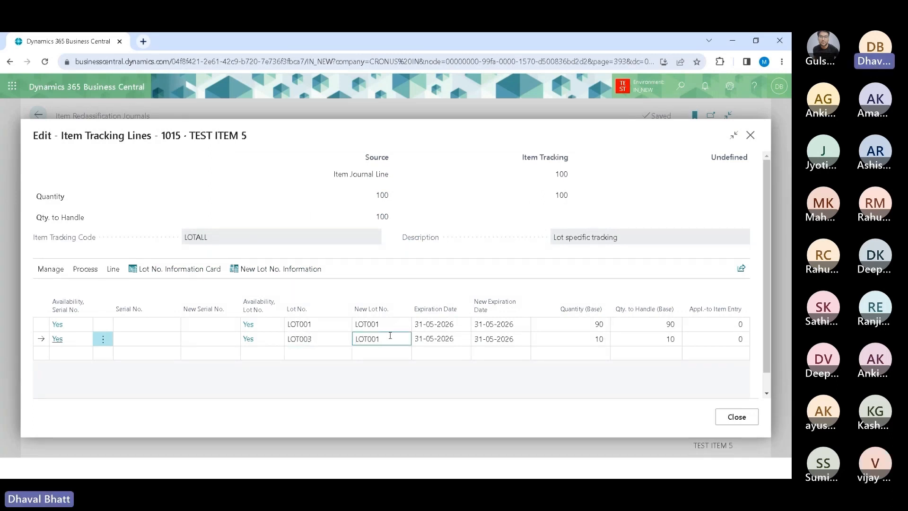
pyautogui.press('Tab')
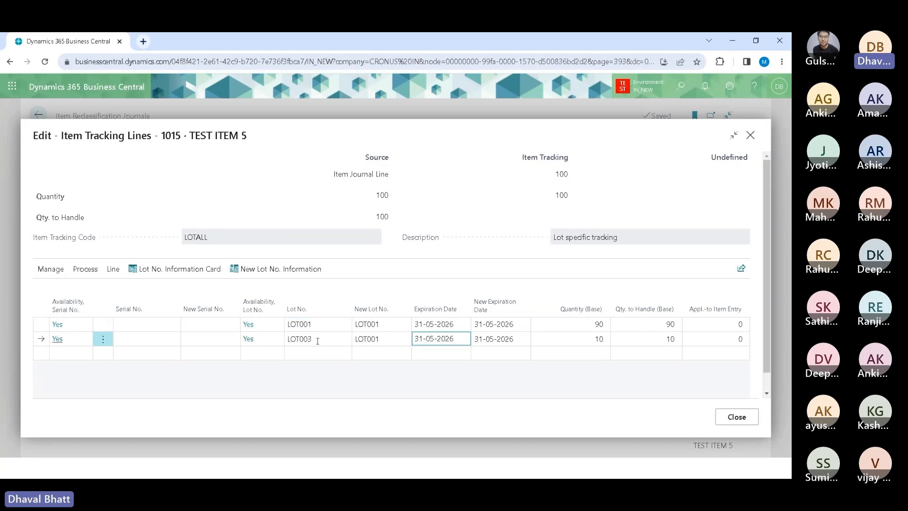
# Step: Review the second tracking line's lot, new lot and quantity fields, then close the item tracking lines
pyautogui.click(324, 340)
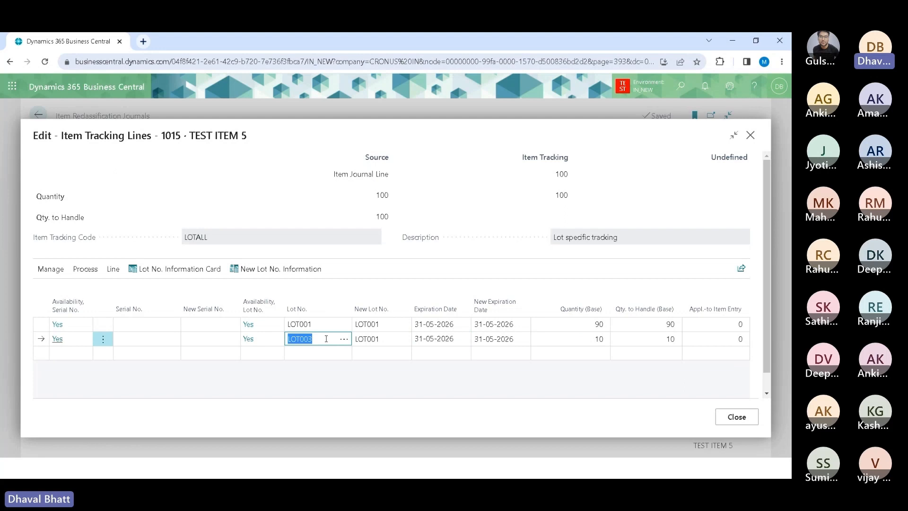
pyautogui.click(397, 336)
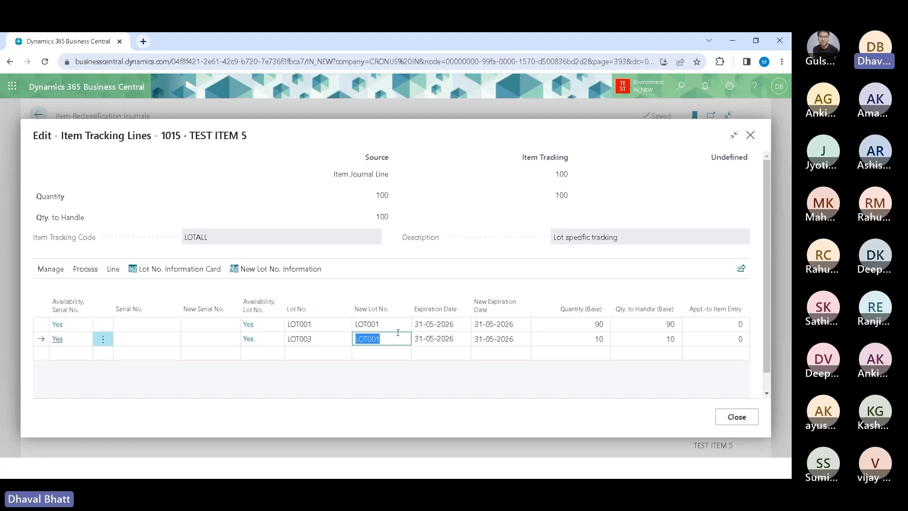
pyautogui.click(393, 339)
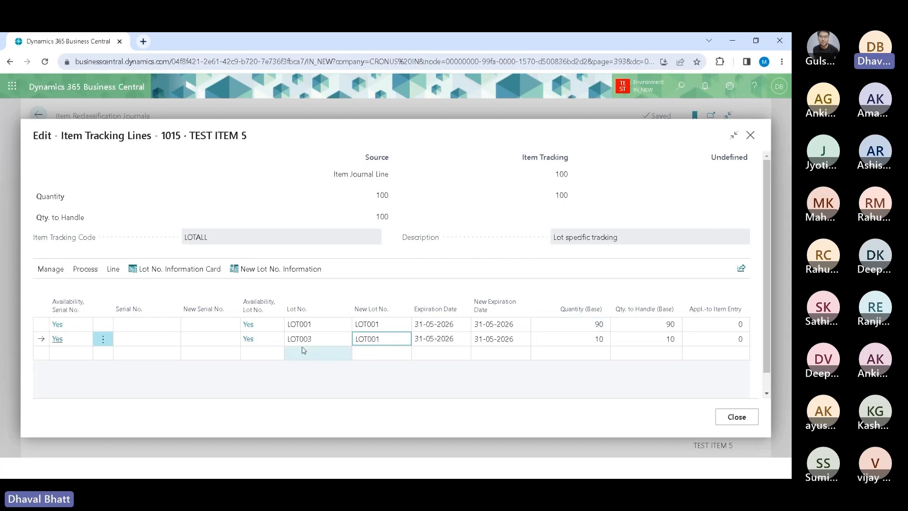
pyautogui.click(334, 342)
pyautogui.doubleClick(394, 342)
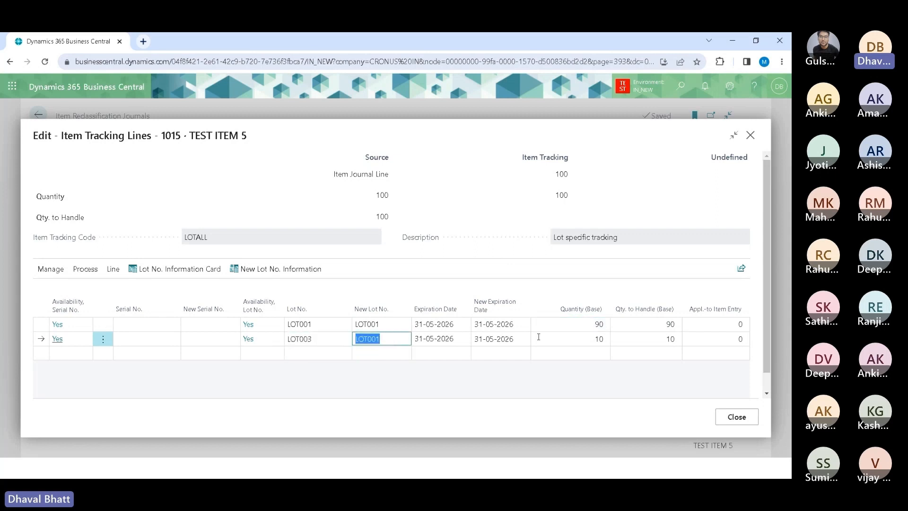
pyautogui.click(557, 339)
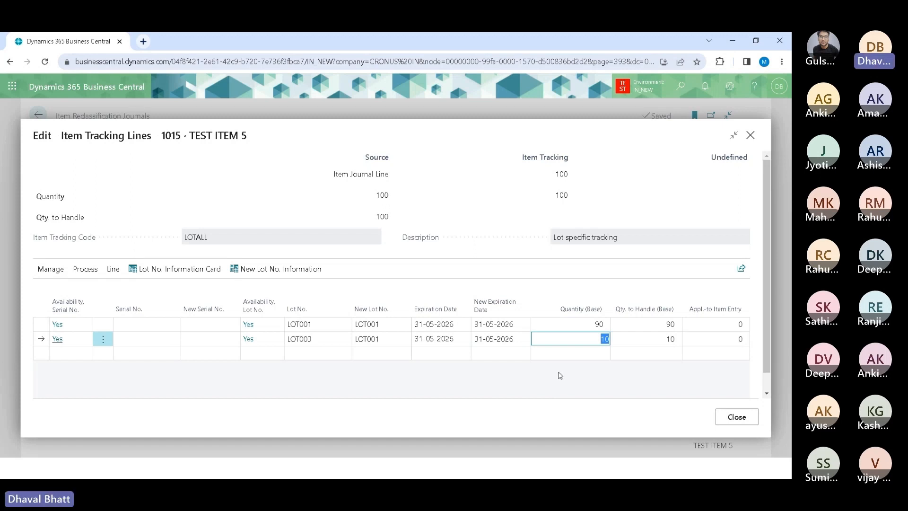
pyautogui.click(736, 417)
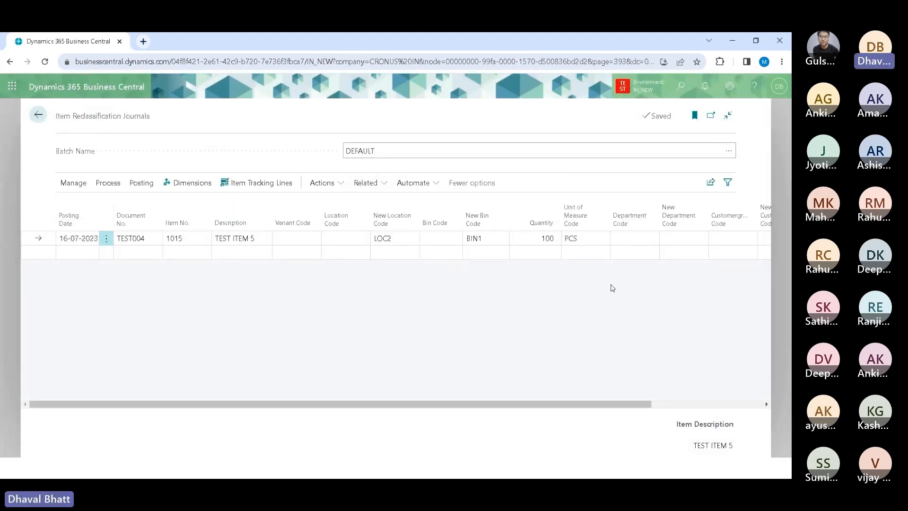
# Step: Preview the journal posting and open the related item ledger entries
pyautogui.click(144, 188)
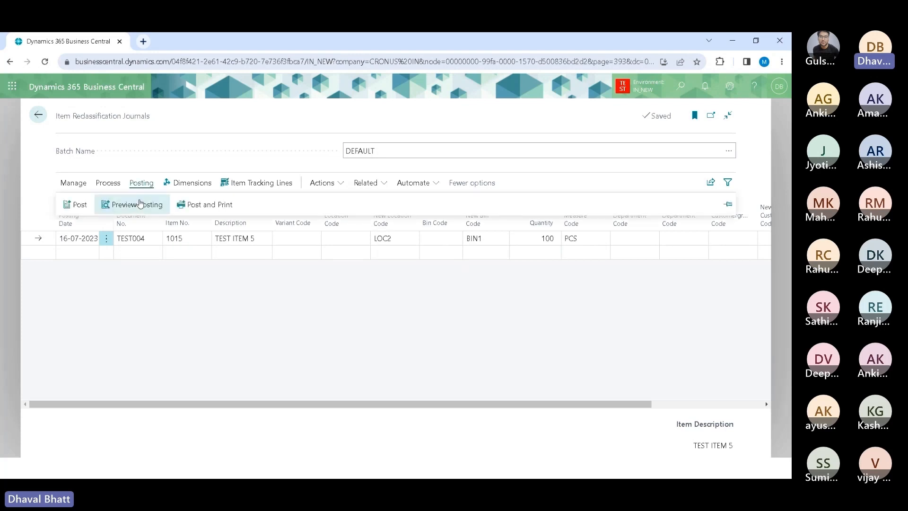
pyautogui.click(137, 200)
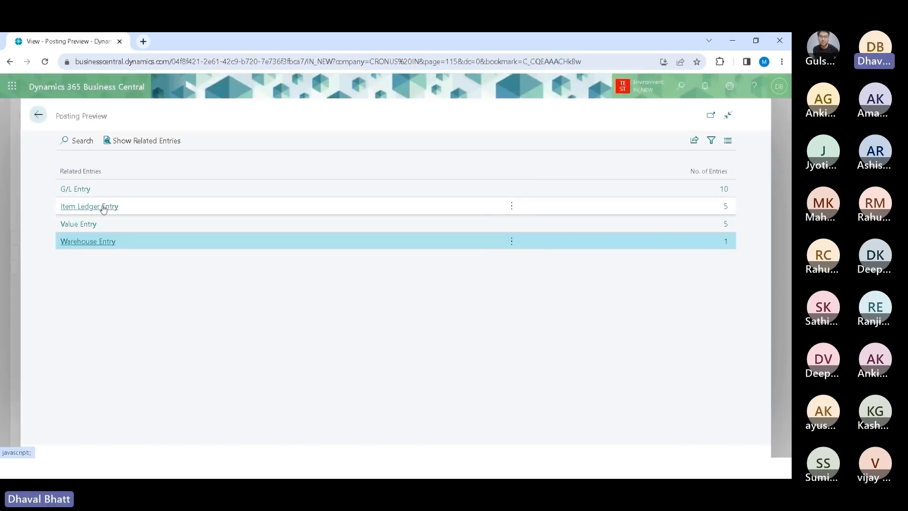
pyautogui.click(147, 207)
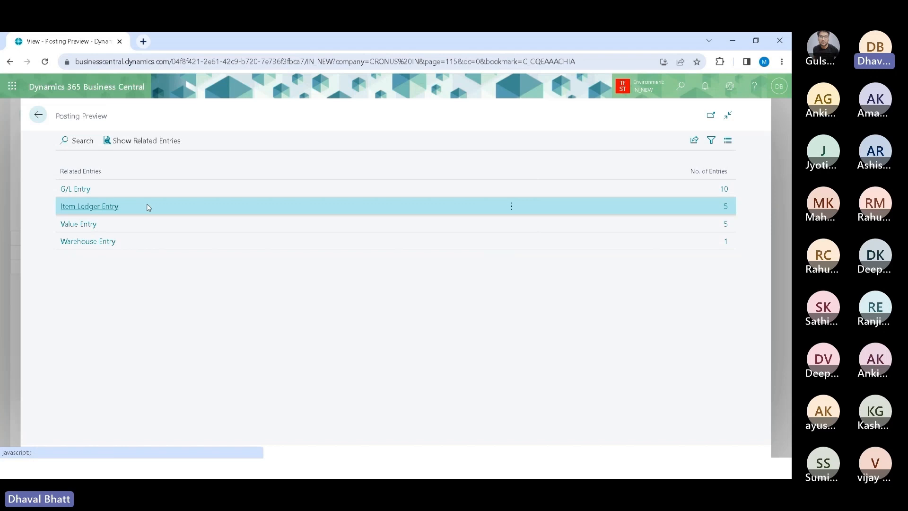
pyautogui.click(138, 141)
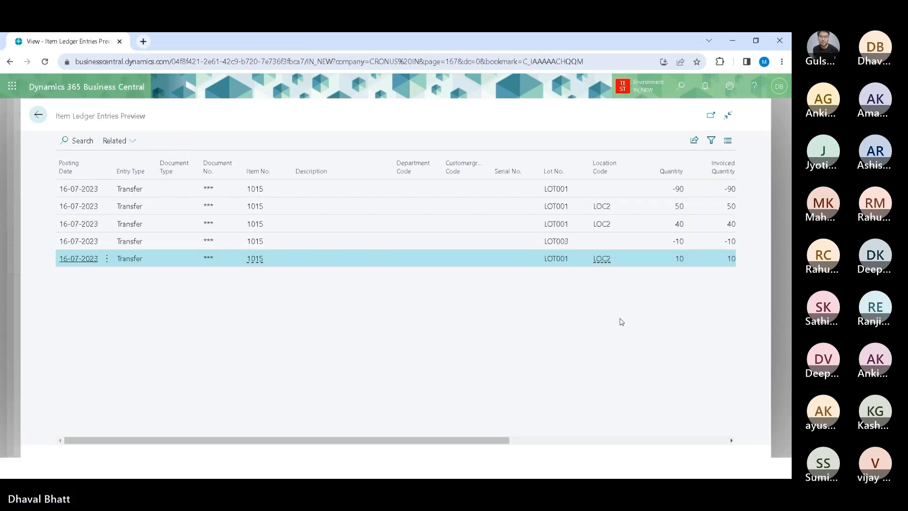
# Step: Examine the previewed item ledger entries' lot numbers, location codes and quantities
pyautogui.moveTo(389, 440); pyautogui.dragTo(355, 438)
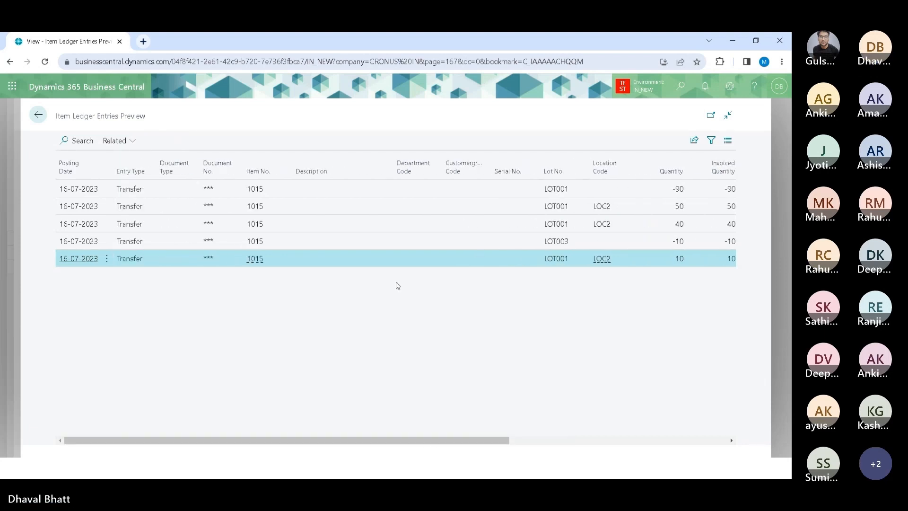
pyautogui.moveTo(392, 162); pyautogui.dragTo(327, 163)
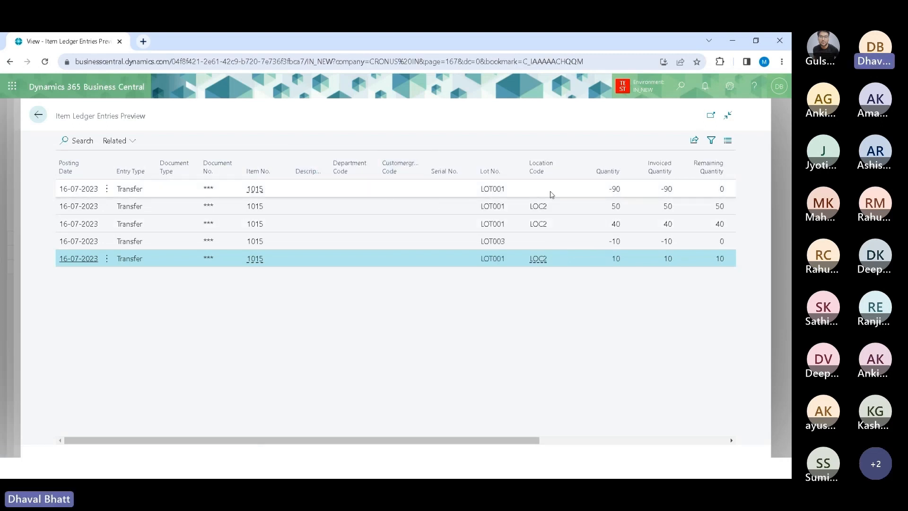
pyautogui.click(551, 194)
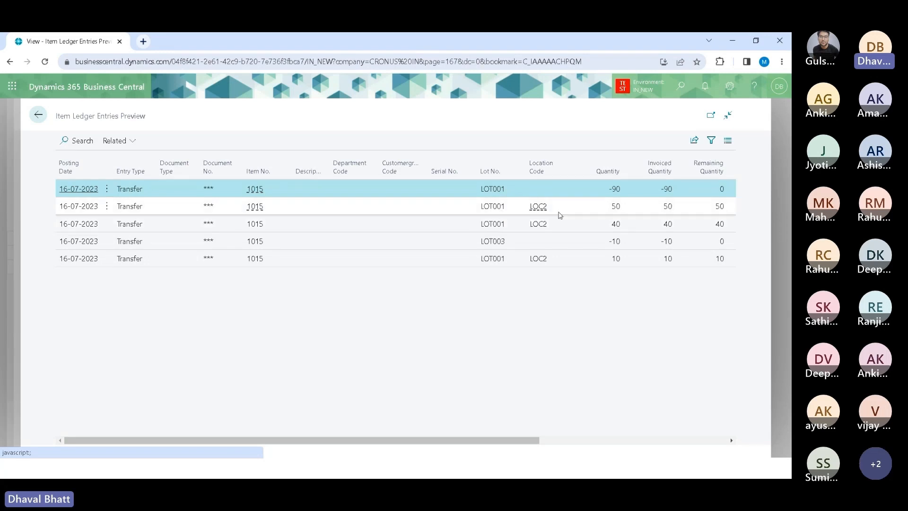
pyautogui.click(560, 210)
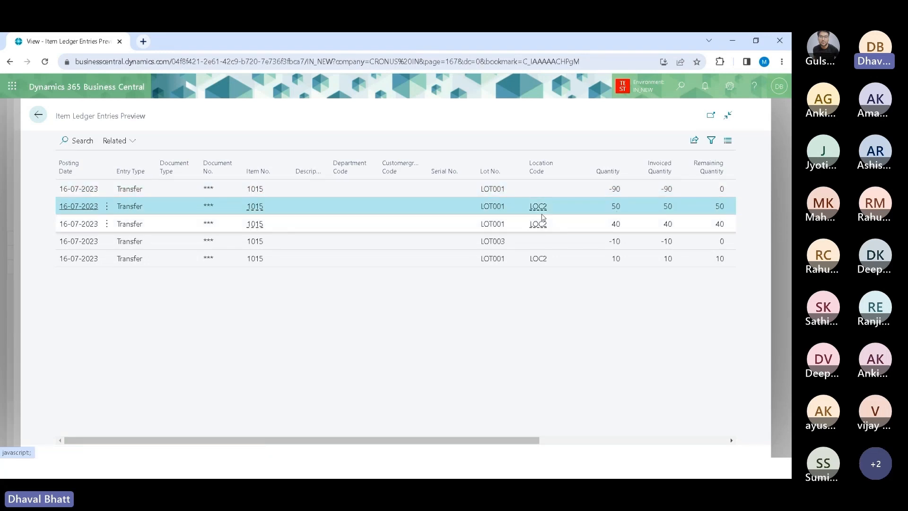
pyautogui.click(563, 226)
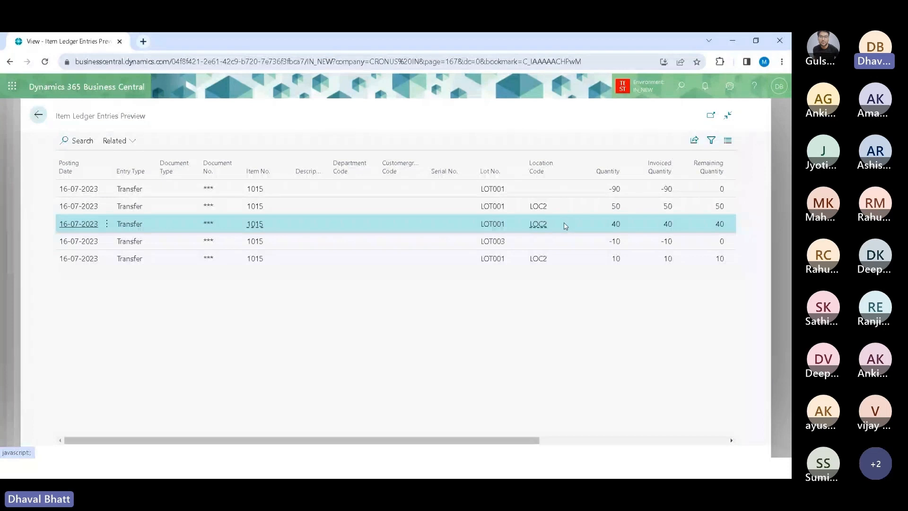
pyautogui.click(641, 212)
pyautogui.click(636, 223)
pyautogui.click(629, 210)
pyautogui.click(630, 221)
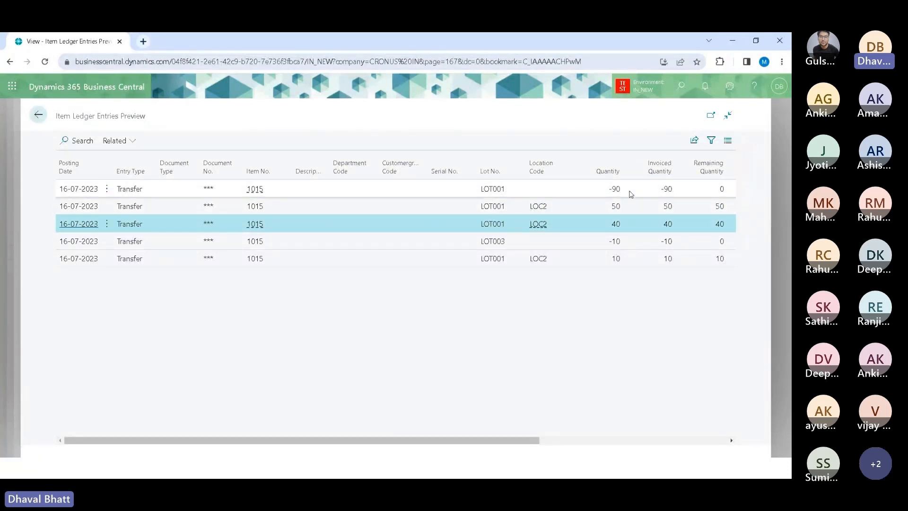
pyautogui.click(632, 190)
pyautogui.click(564, 224)
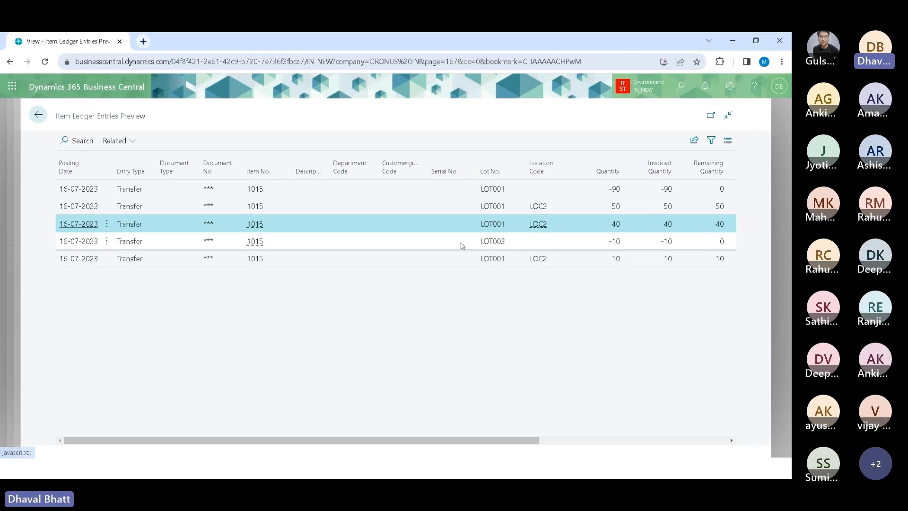
pyautogui.click(457, 257)
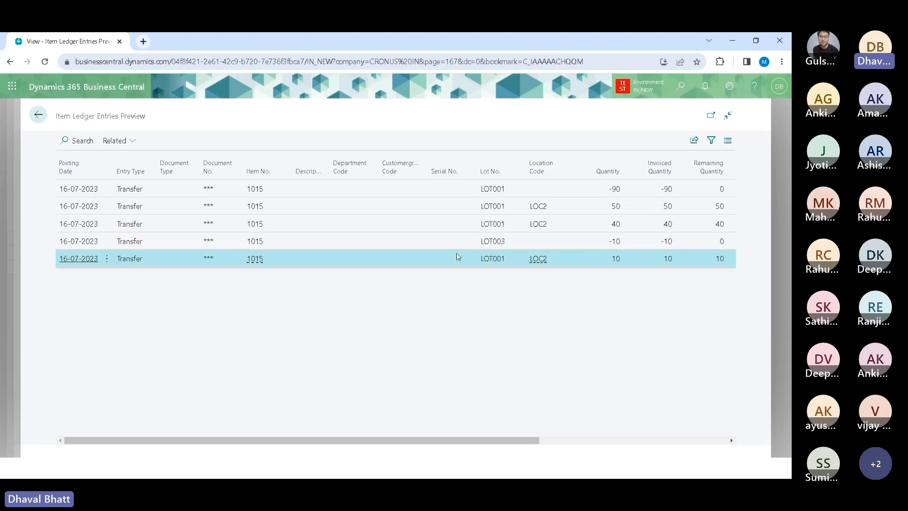
pyautogui.click(461, 243)
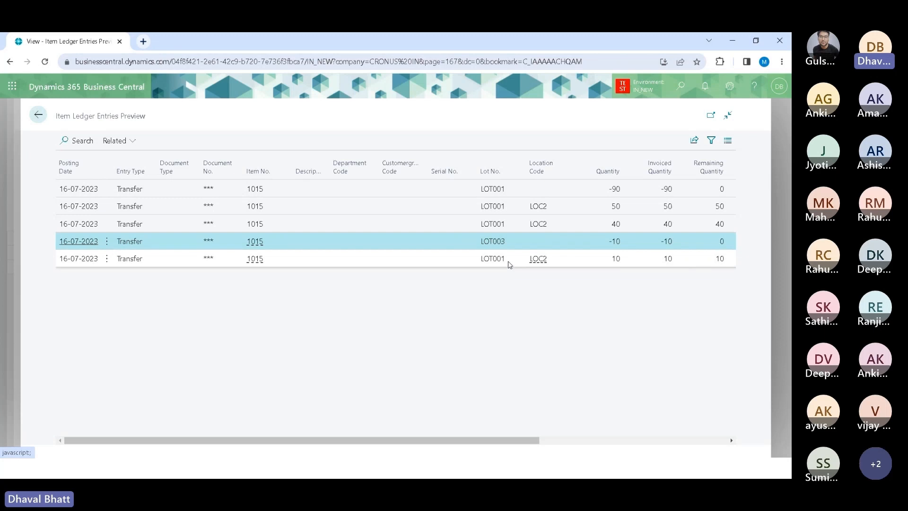
pyautogui.click(509, 263)
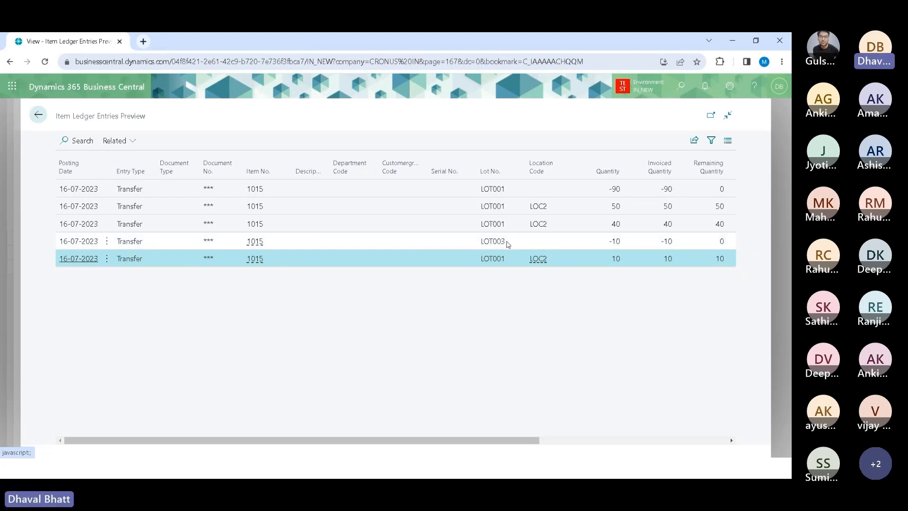
pyautogui.click(517, 245)
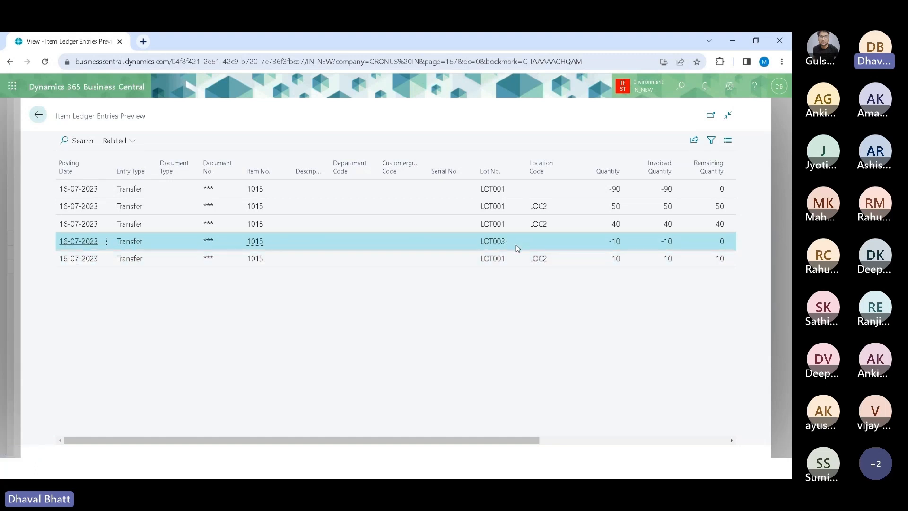
pyautogui.click(512, 261)
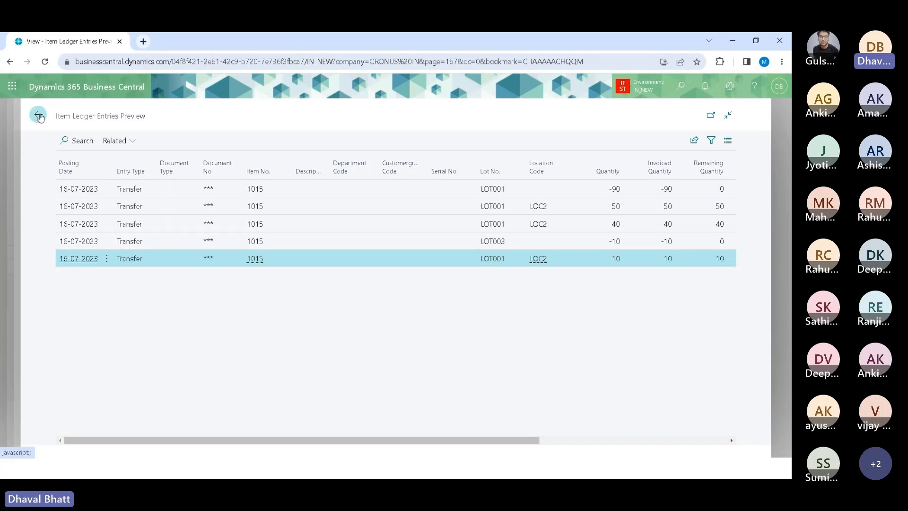
# Step: Open the previewed warehouse entries, then return to the posting preview and the journal
pyautogui.click(40, 116)
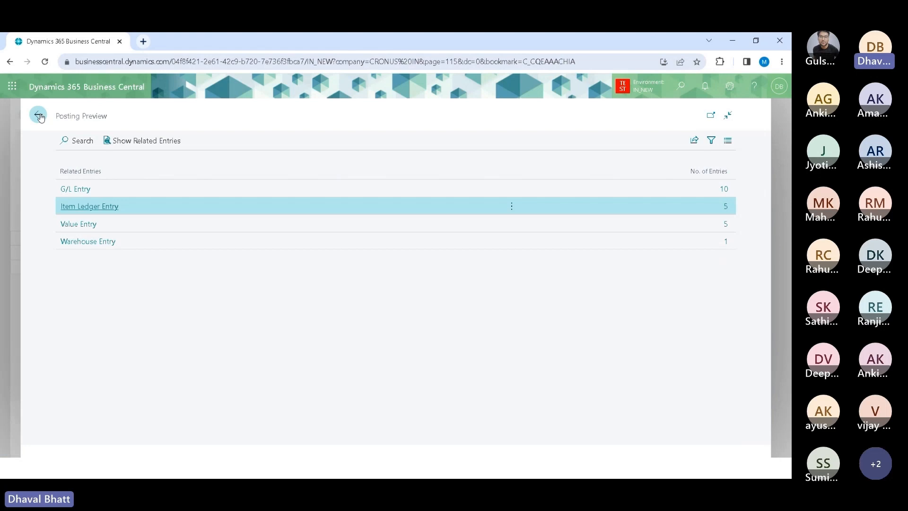
pyautogui.click(86, 242)
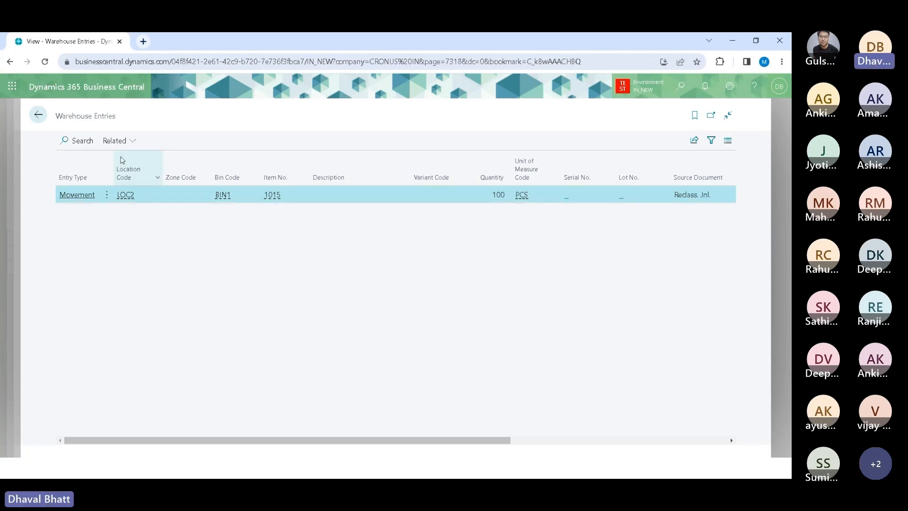
pyautogui.moveTo(182, 179)
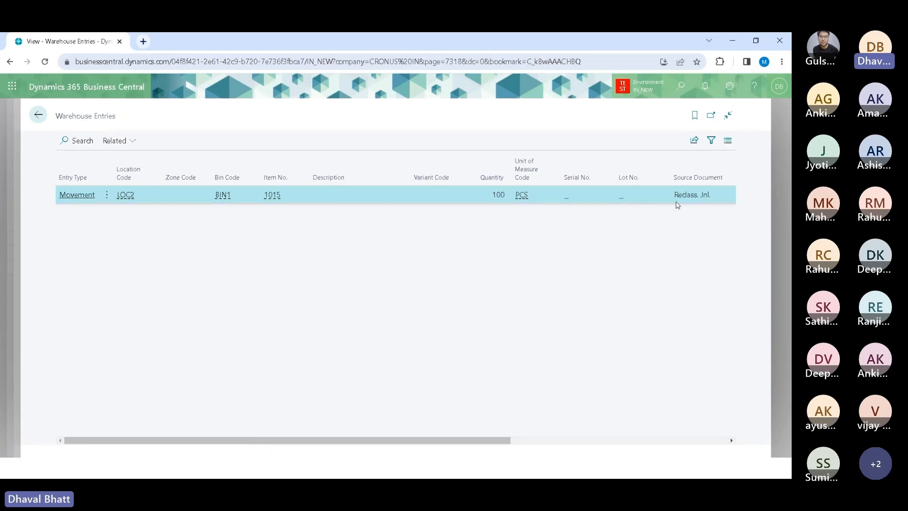
pyautogui.click(45, 117)
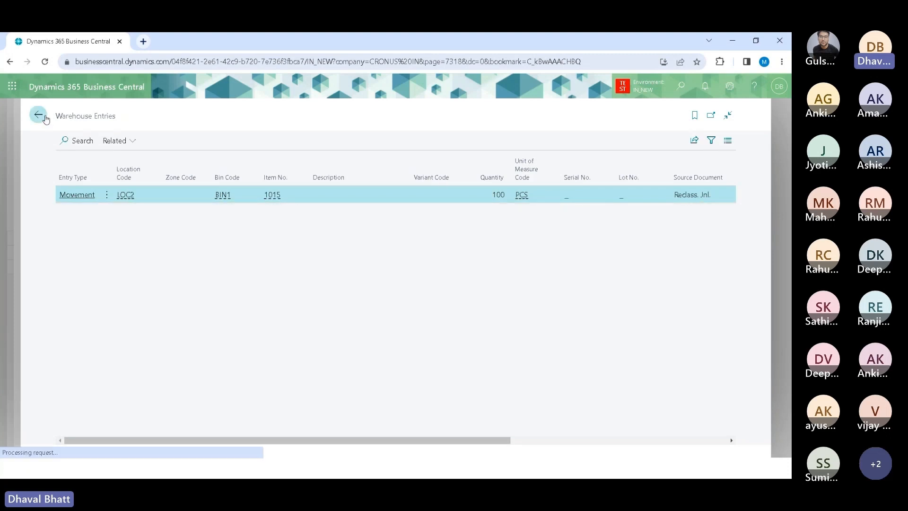
pyautogui.click(45, 117)
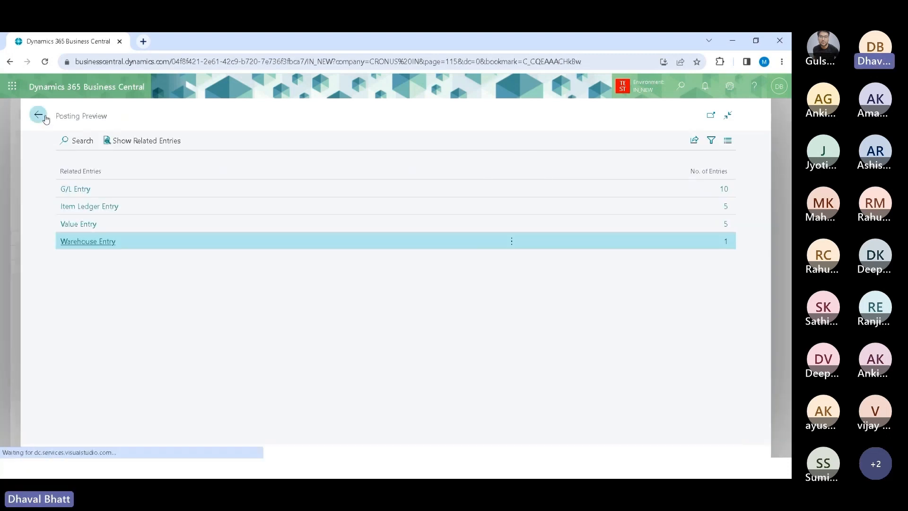
# Step: Post the item reclassification journal lines
pyautogui.click(279, 238)
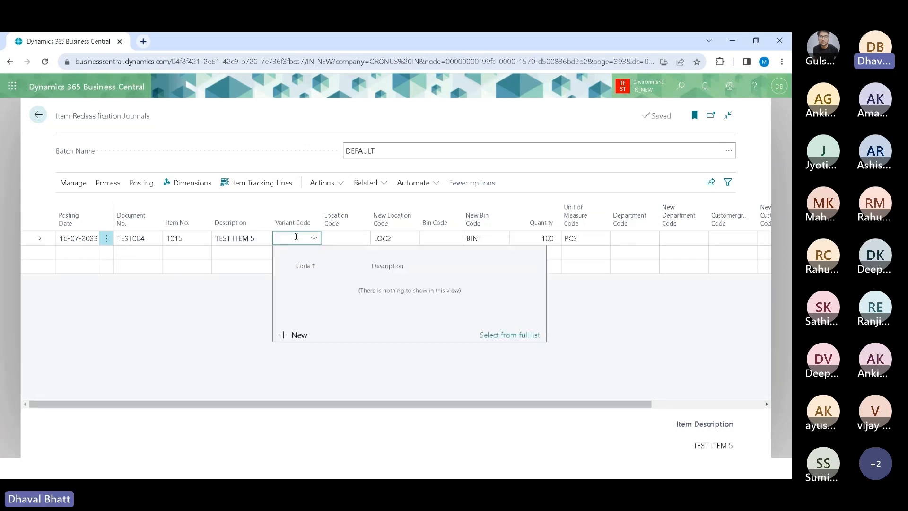
pyautogui.click(212, 322)
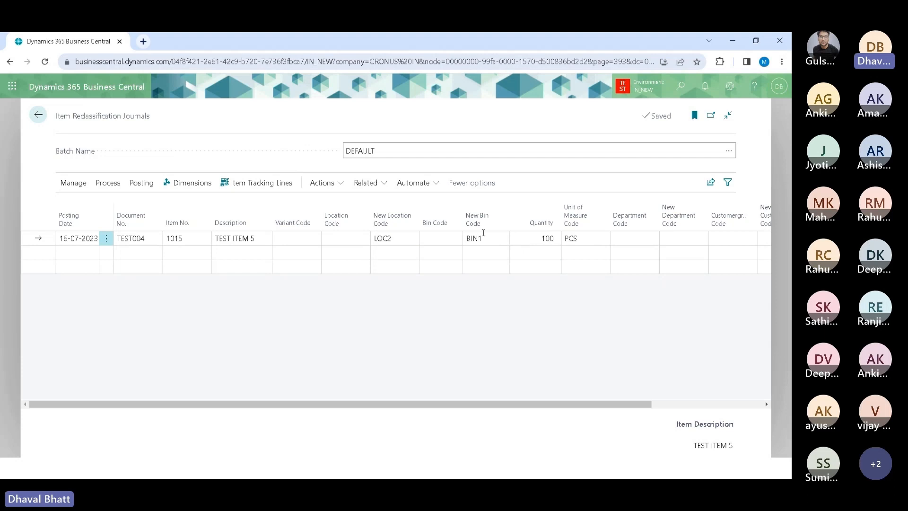
pyautogui.click(141, 184)
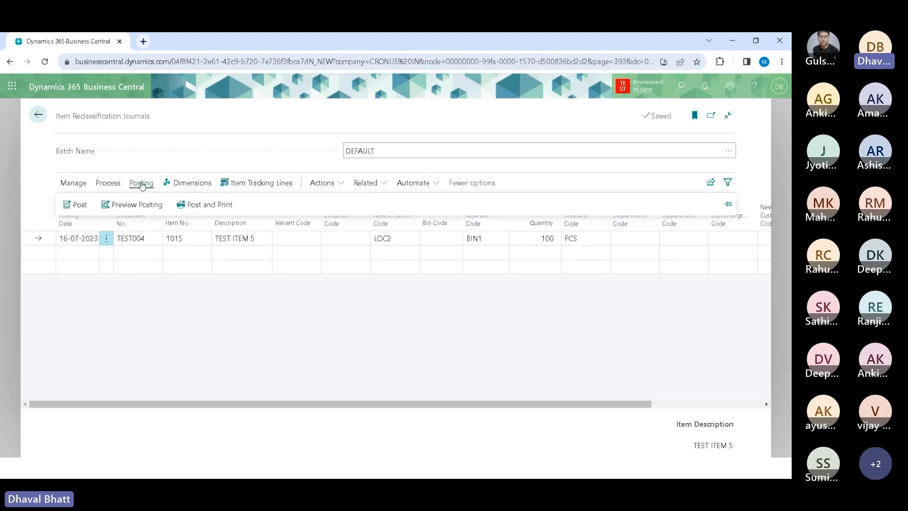
pyautogui.click(77, 205)
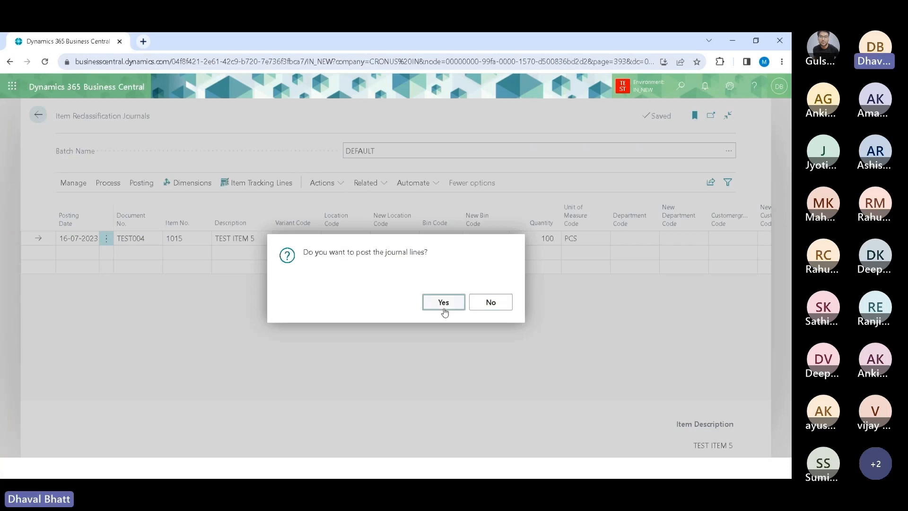
pyautogui.click(443, 303)
pyautogui.click(501, 306)
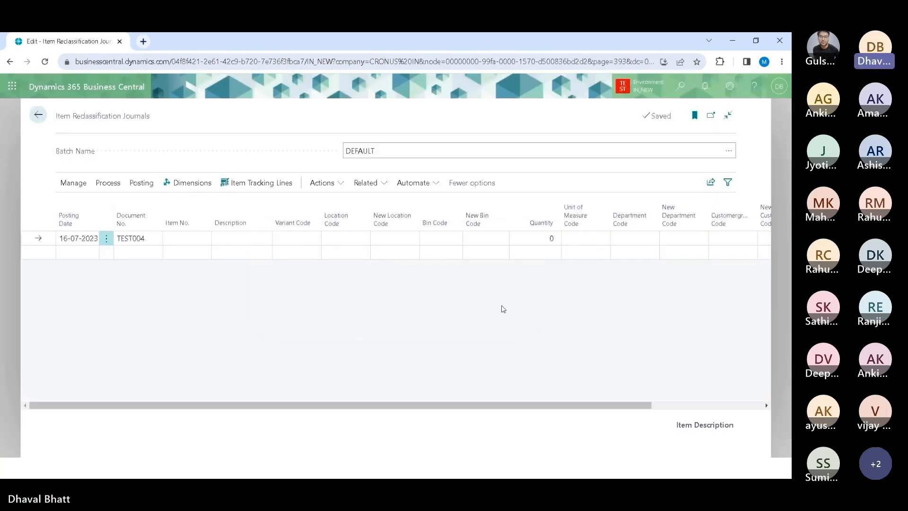
# Step: Add a journal line for item 1015 taken from location LOC2
pyautogui.click(188, 238)
pyautogui.write('10')
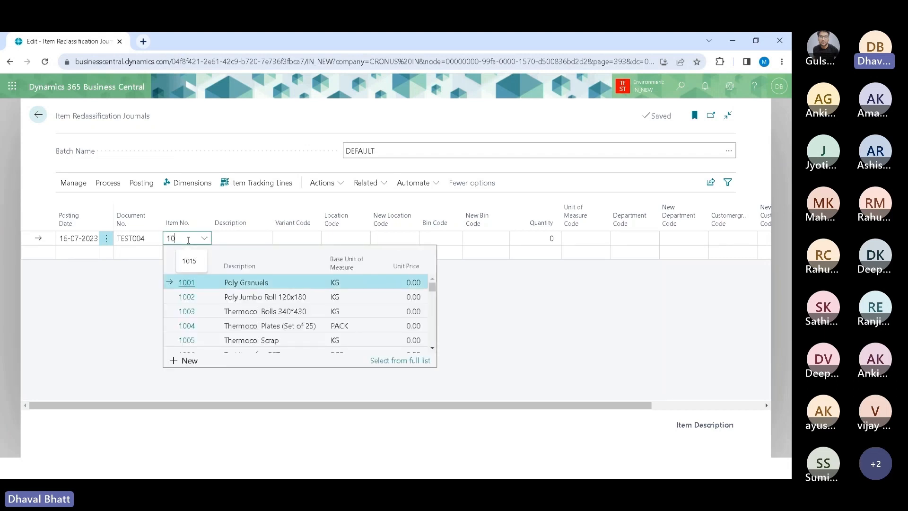
pyautogui.write('15')
pyautogui.press('Tab')
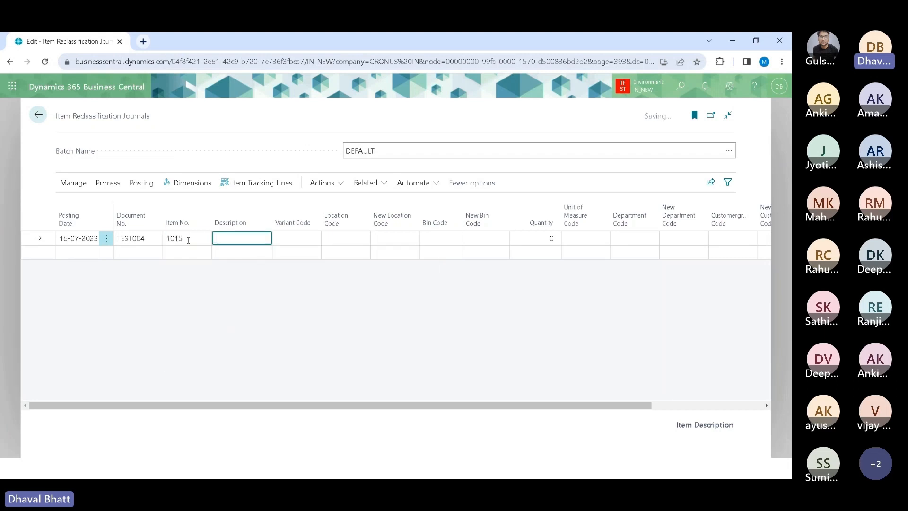
pyautogui.click(356, 239)
pyautogui.click(358, 241)
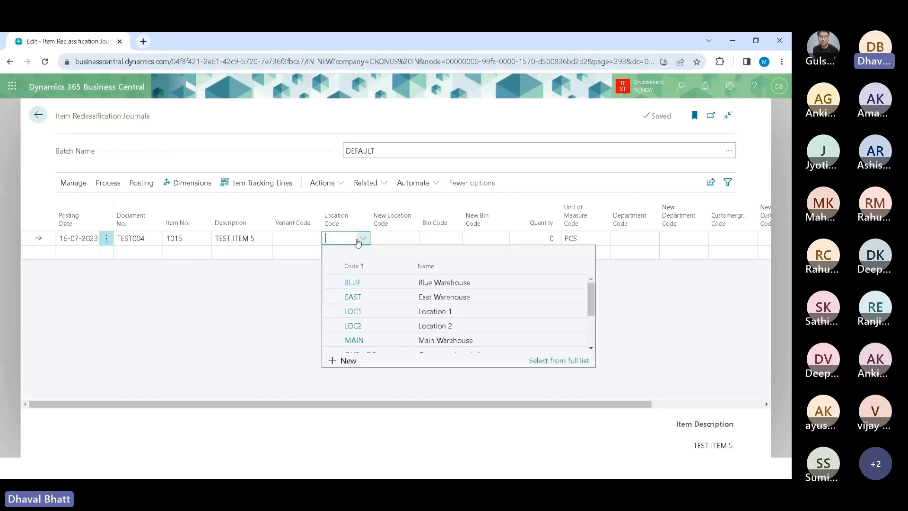
pyautogui.click(354, 326)
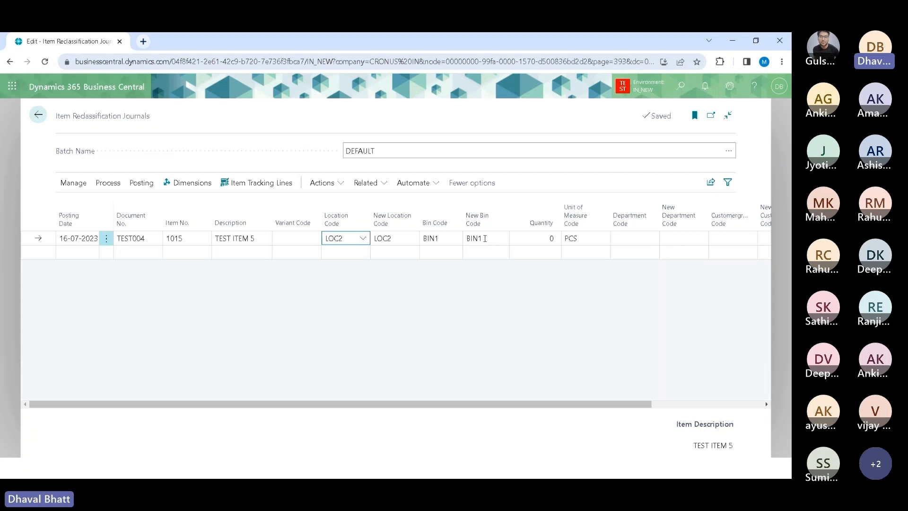
# Step: Review the line's new location code, bin code and new bin code fields
pyautogui.click(431, 286)
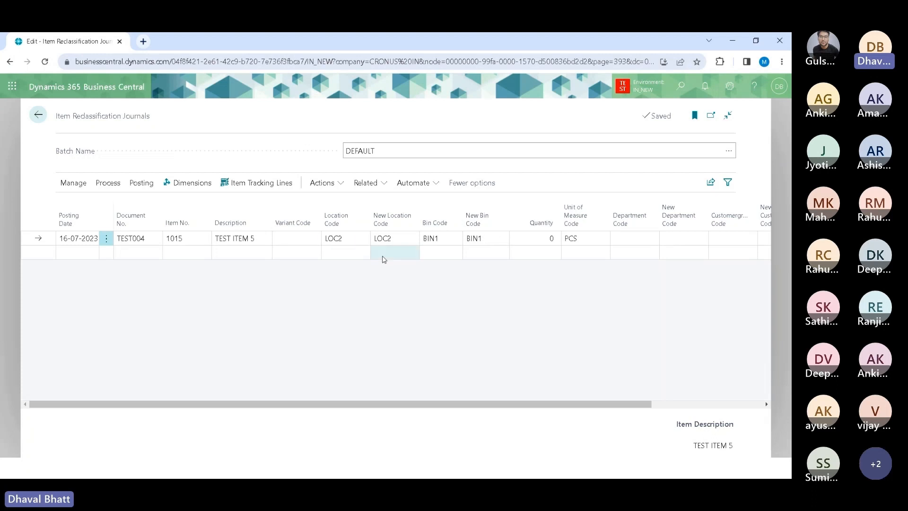
pyautogui.click(406, 240)
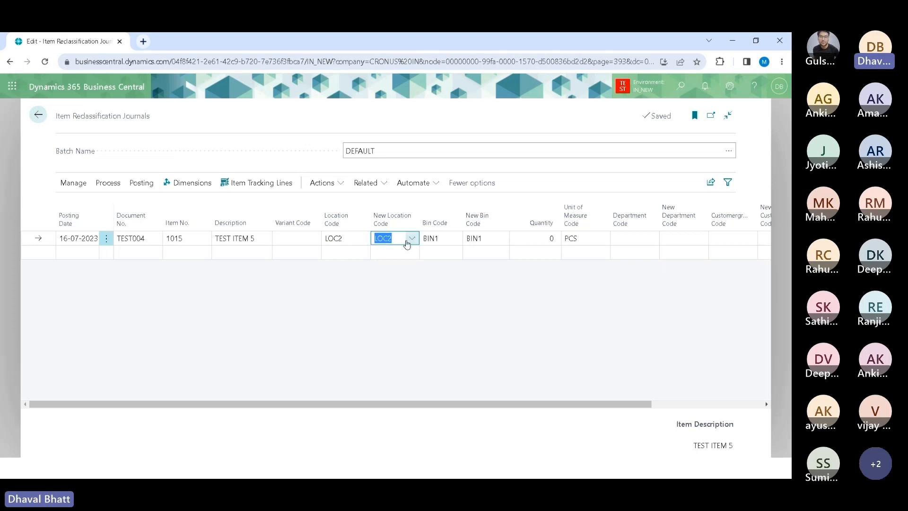
pyautogui.click(437, 320)
pyautogui.click(400, 240)
pyautogui.click(493, 237)
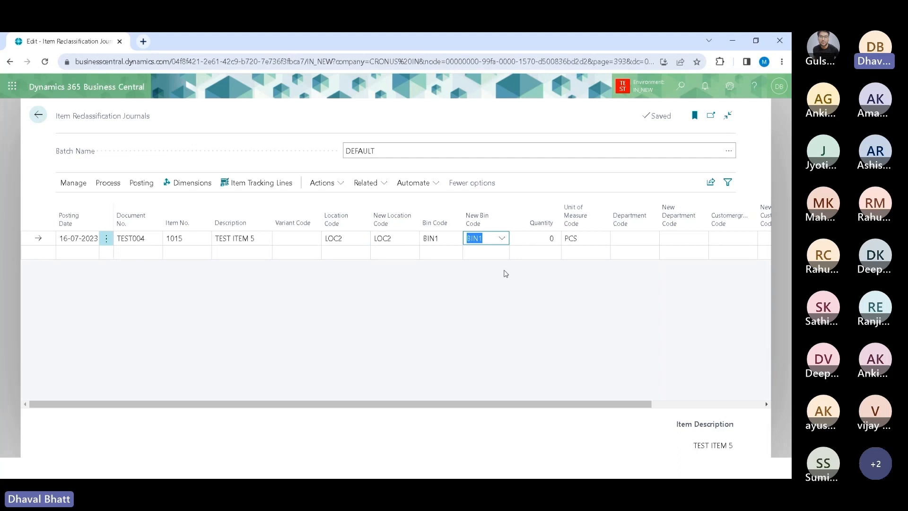
pyautogui.click(396, 239)
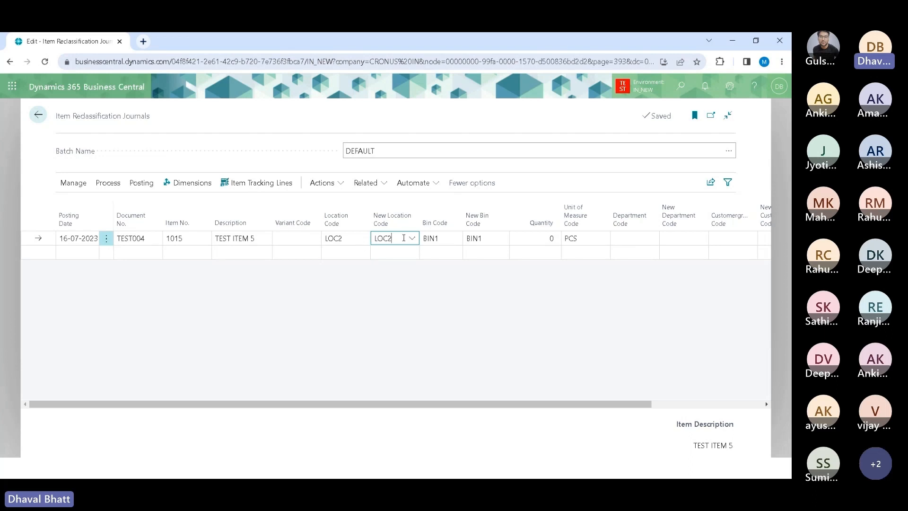
pyautogui.click(481, 237)
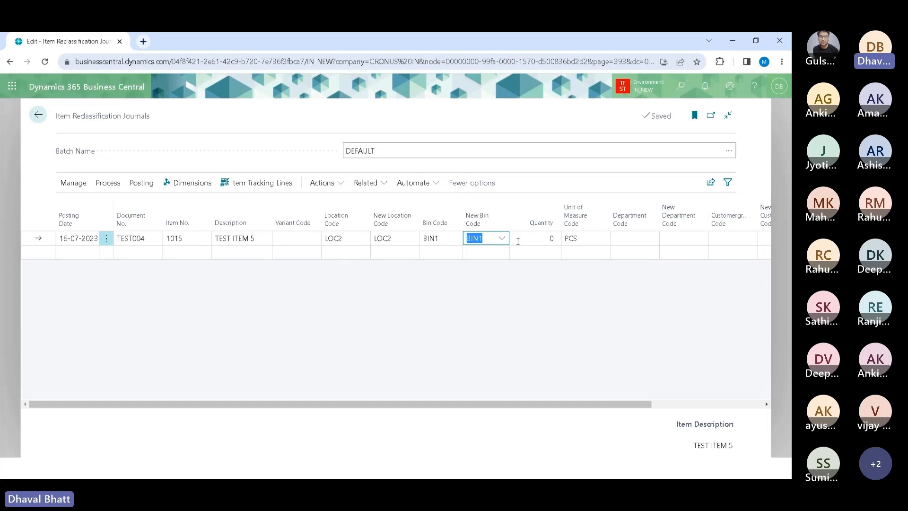
# Step: Set the line's quantity to 100 and open its item tracking lines
pyautogui.click(539, 238)
pyautogui.write('100')
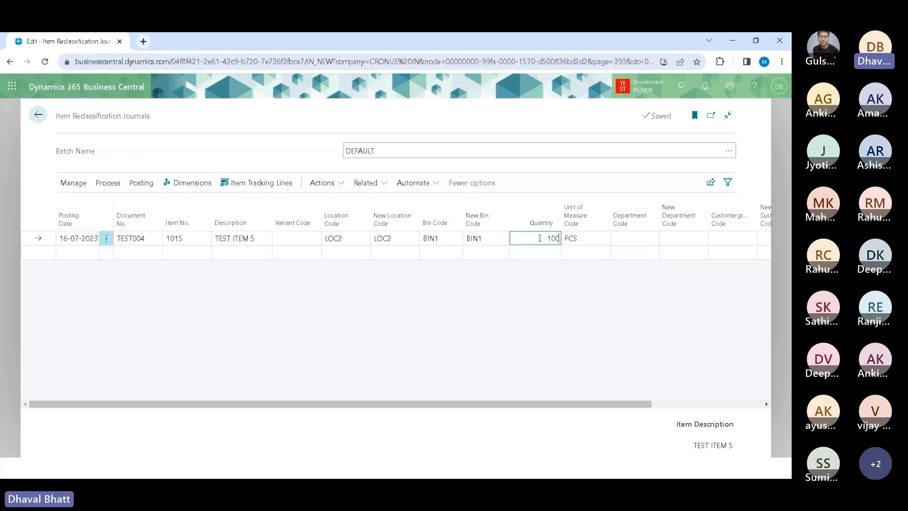
pyautogui.press('Tab')
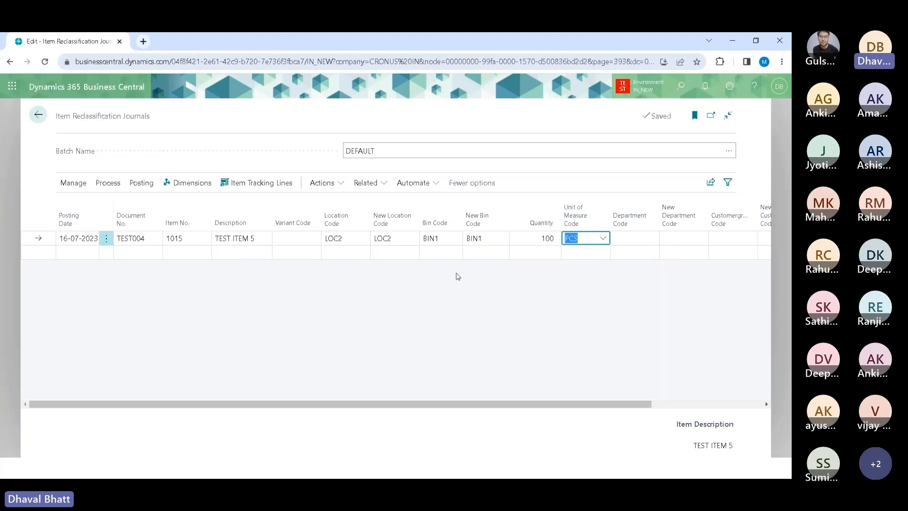
pyautogui.press('alt')
pyautogui.click(270, 191)
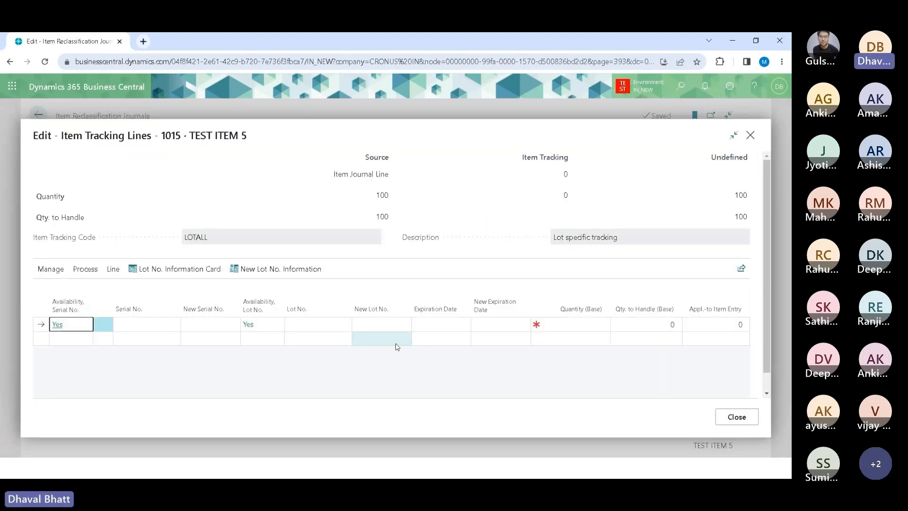
# Step: Select lot LOT001 for the tracking line, set its new lot number to LOT002, and close the tracking lines
pyautogui.click(322, 324)
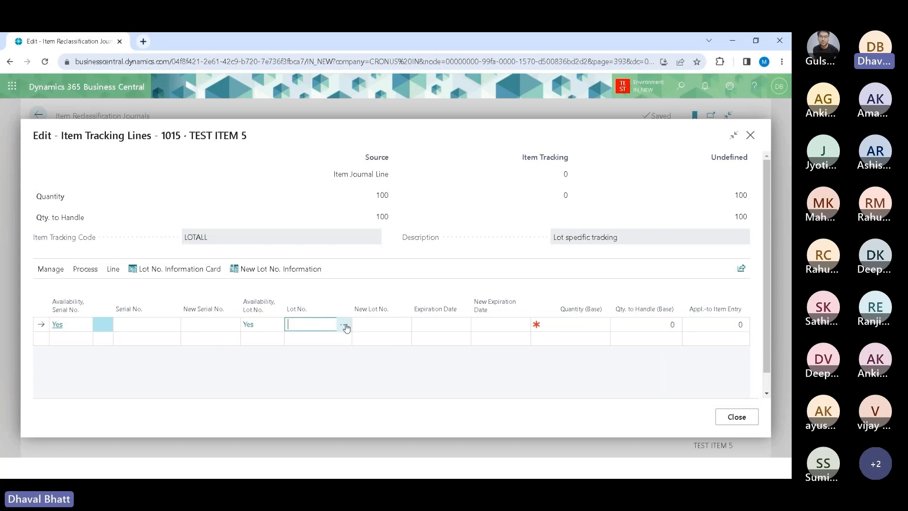
pyautogui.click(344, 325)
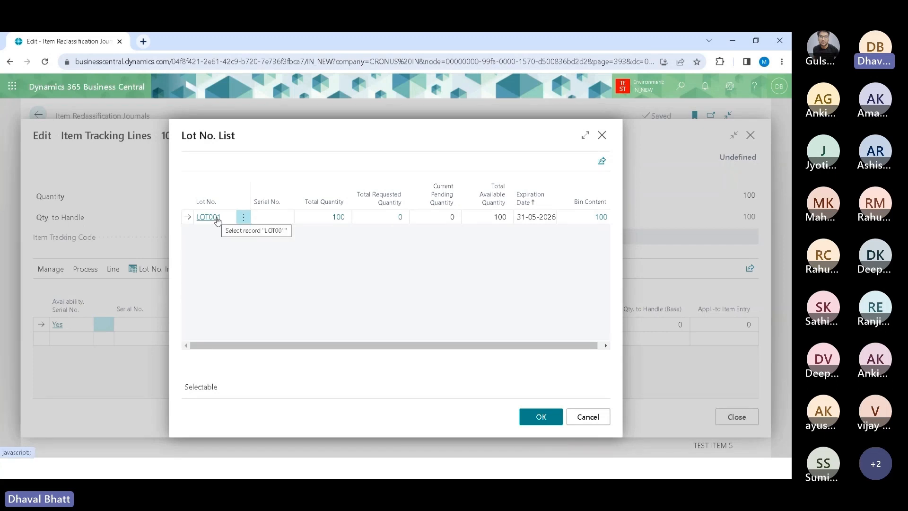
pyautogui.click(541, 416)
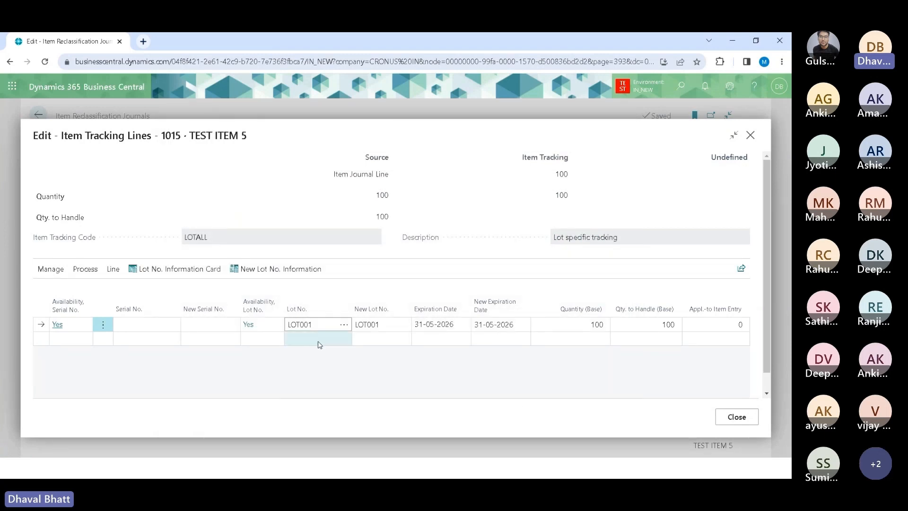
pyautogui.click(396, 322)
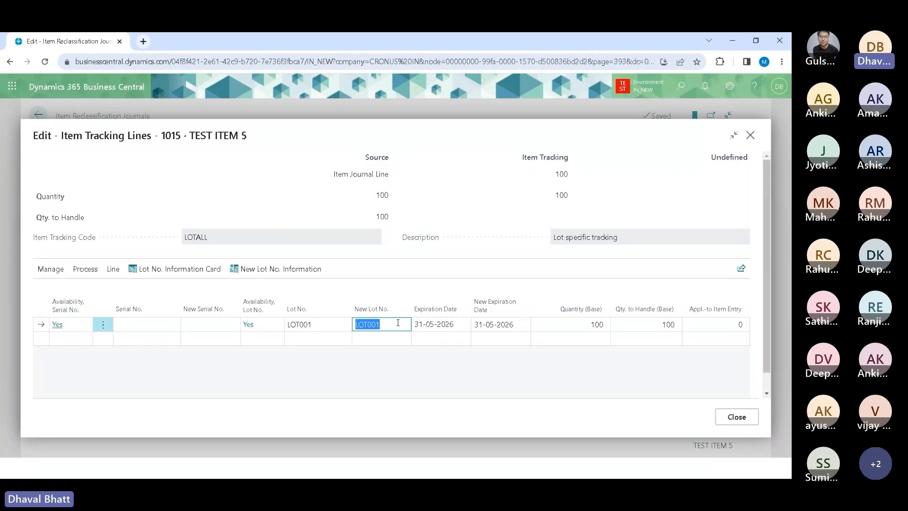
pyautogui.click(391, 324)
pyautogui.press('BackSpace')
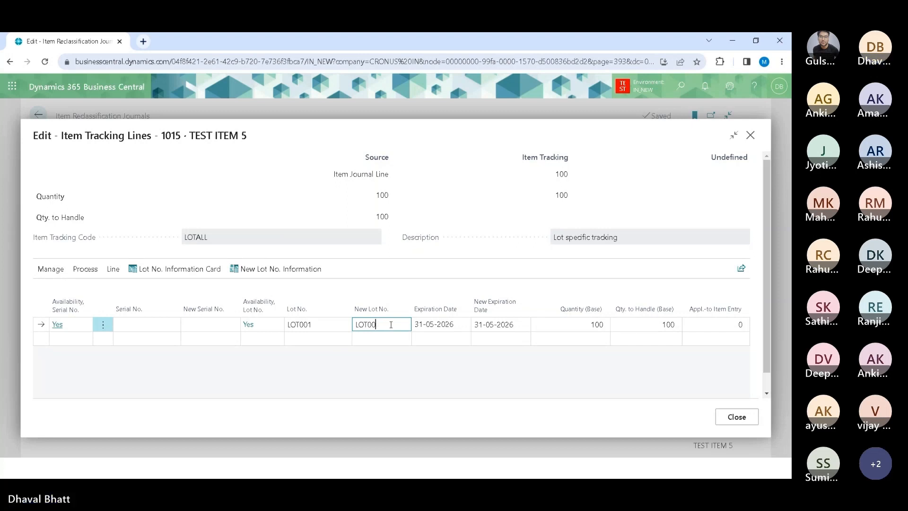
pyautogui.write('2')
pyautogui.press('Tab')
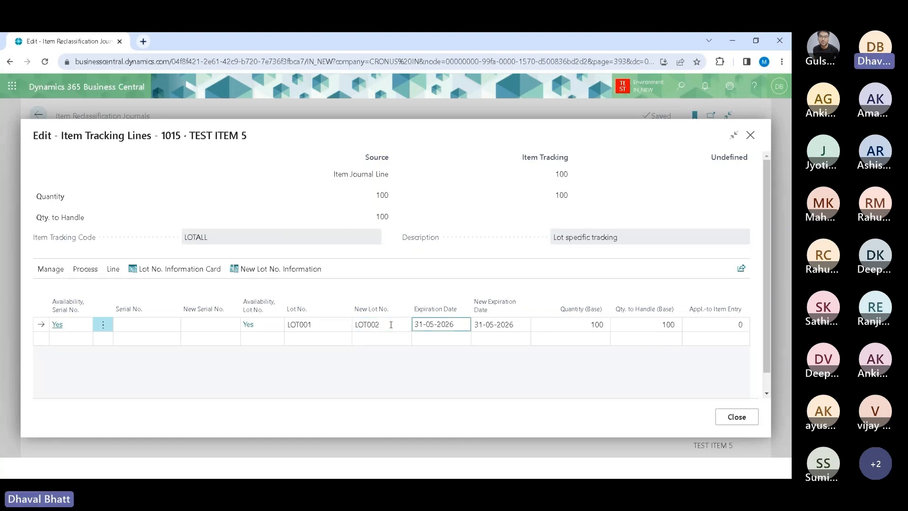
pyautogui.click(742, 422)
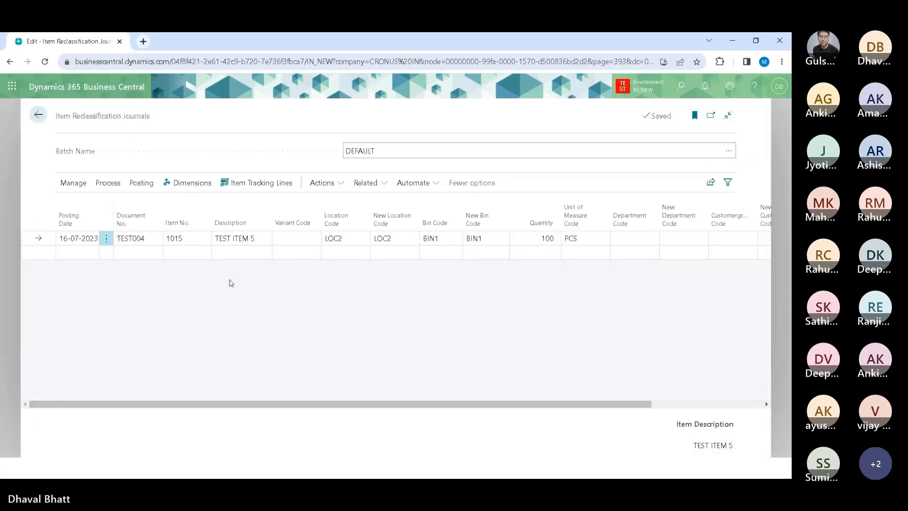
# Step: Preview posting of the lot reclassification line and open its related item ledger entries
pyautogui.press('alt')
pyautogui.press('o')
pyautogui.press('Escape')
pyautogui.press('Escape')
pyautogui.press('F9')
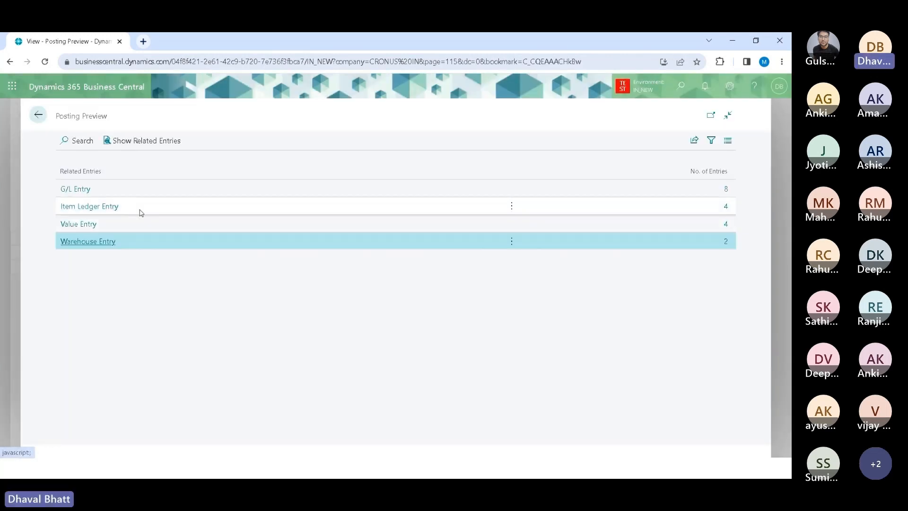
pyautogui.click(141, 212)
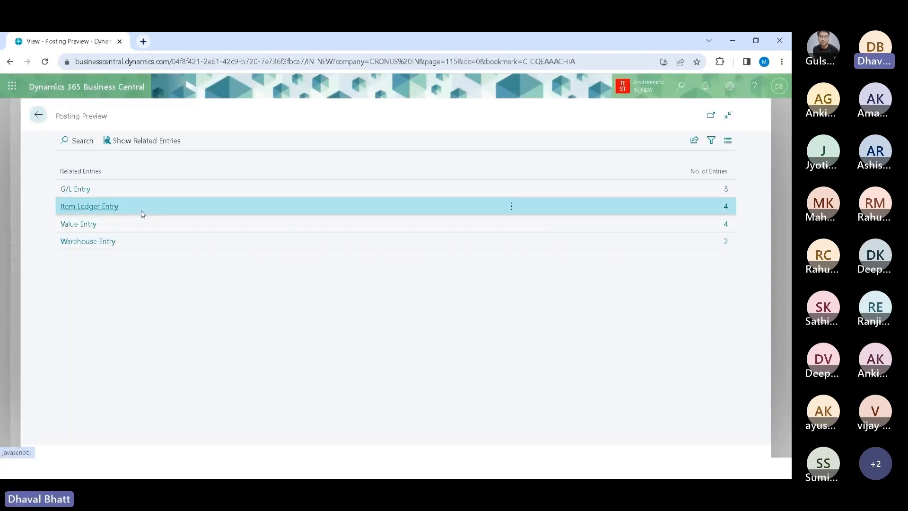
pyautogui.click(150, 143)
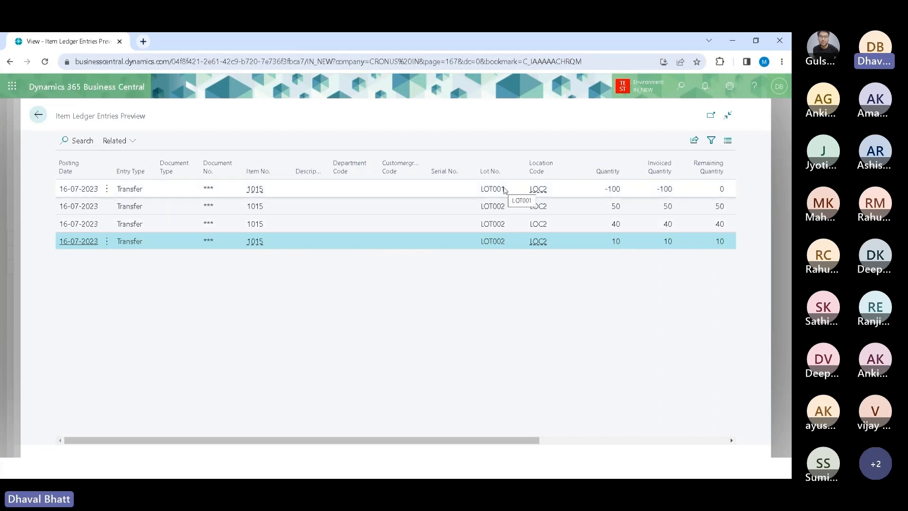
# Step: Examine the previewed item ledger entries' lot numbers, location codes and quantities
pyautogui.click(591, 189)
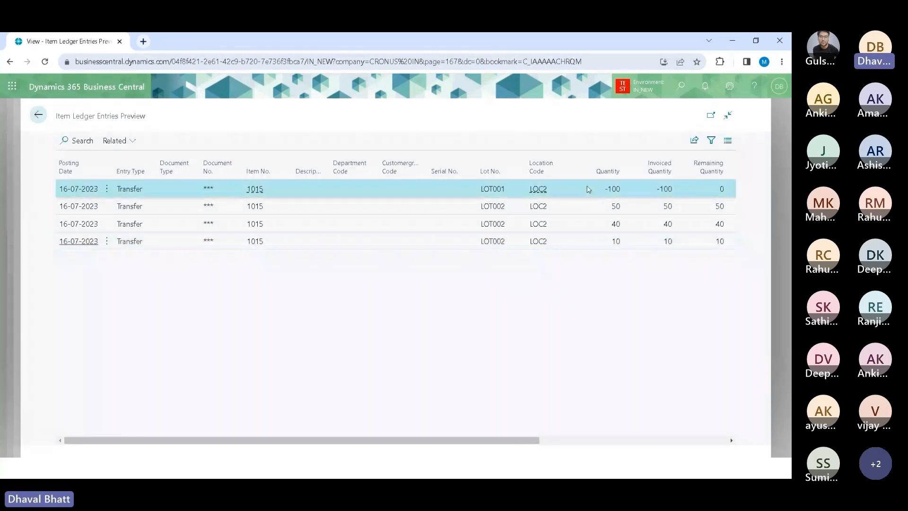
pyautogui.click(518, 208)
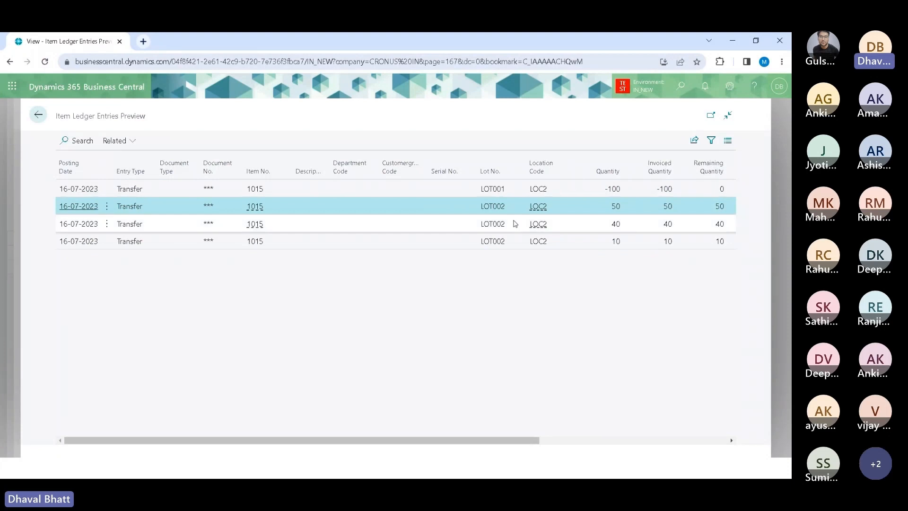
pyautogui.click(518, 224)
pyautogui.click(518, 245)
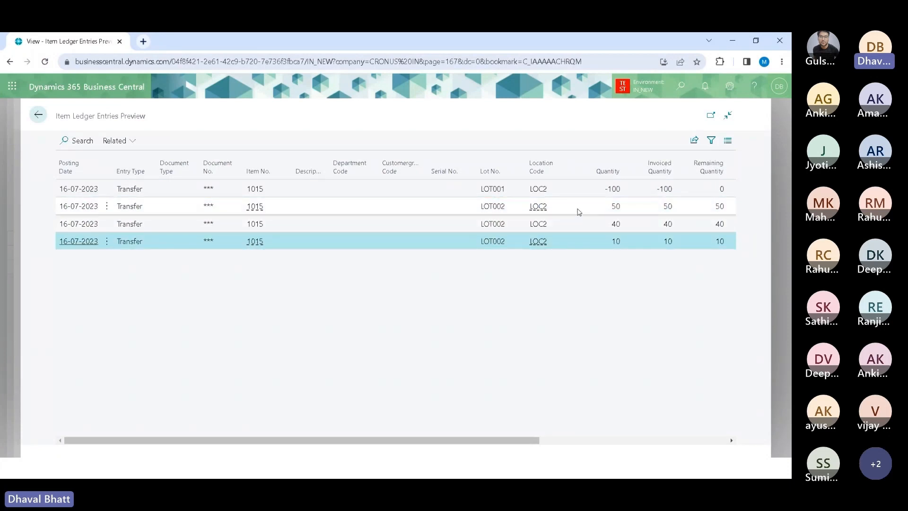
pyautogui.click(581, 208)
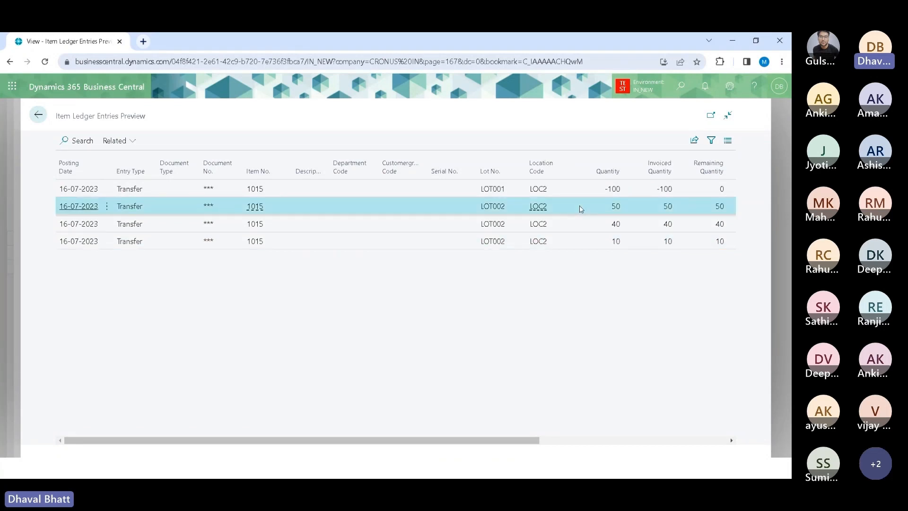
pyautogui.click(583, 226)
pyautogui.click(584, 242)
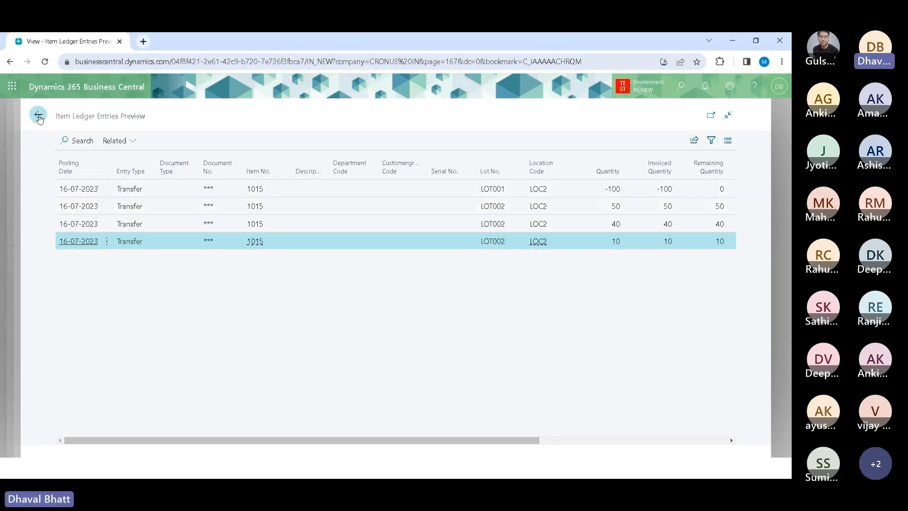
# Step: Close the preview, return to the journal, and switch to the presentation slides
pyautogui.click(38, 115)
pyautogui.click(38, 116)
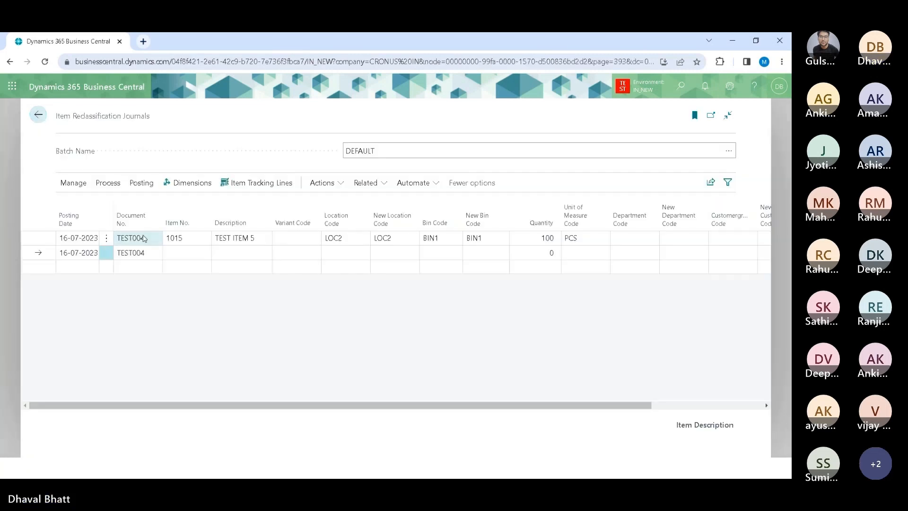
pyautogui.hotkey('alt', 'Tab')
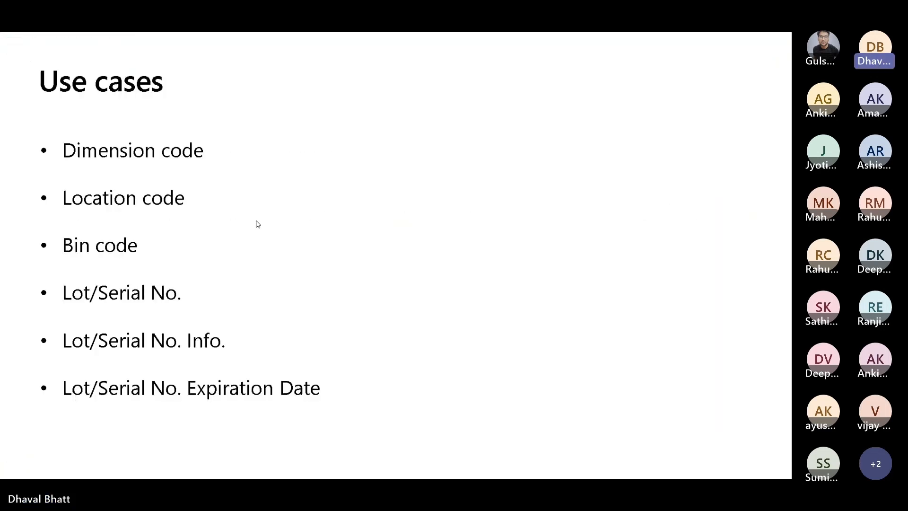
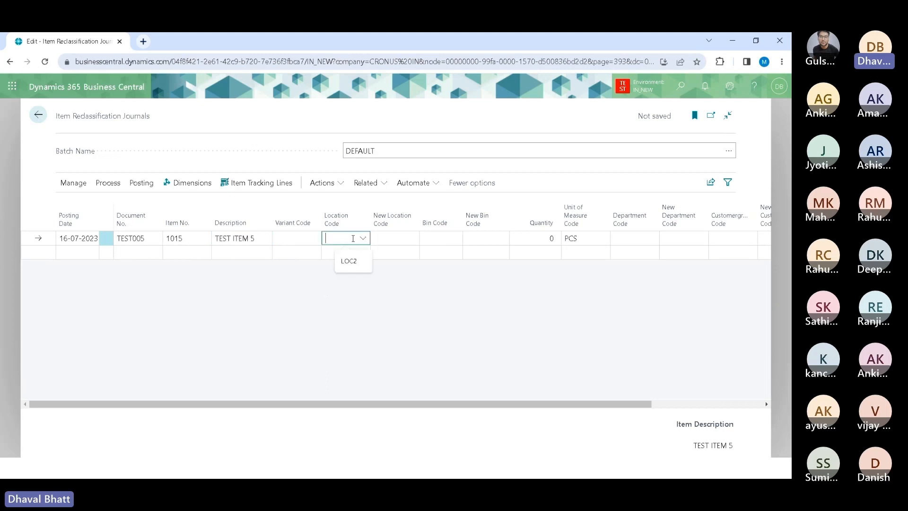
# Step: Set the reclassification line's location code to LOC2 and its quantity to 100
pyautogui.click(355, 325)
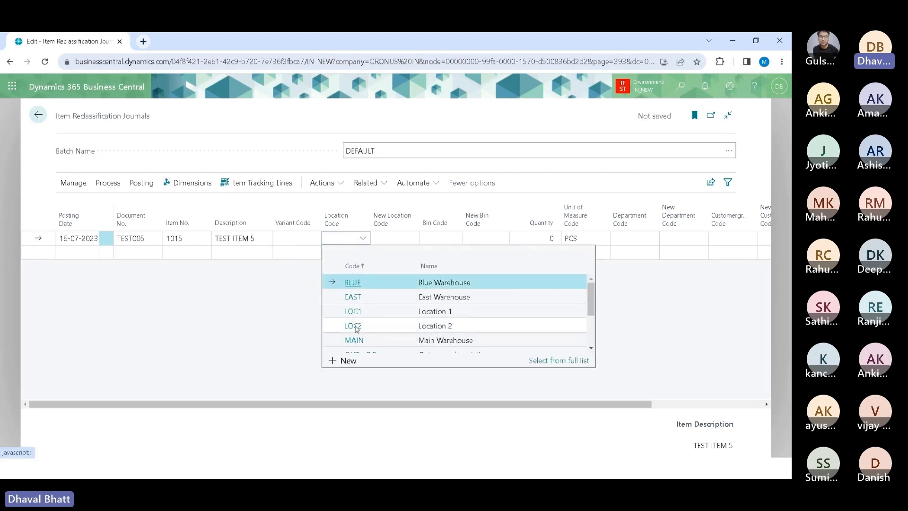
pyautogui.click(410, 240)
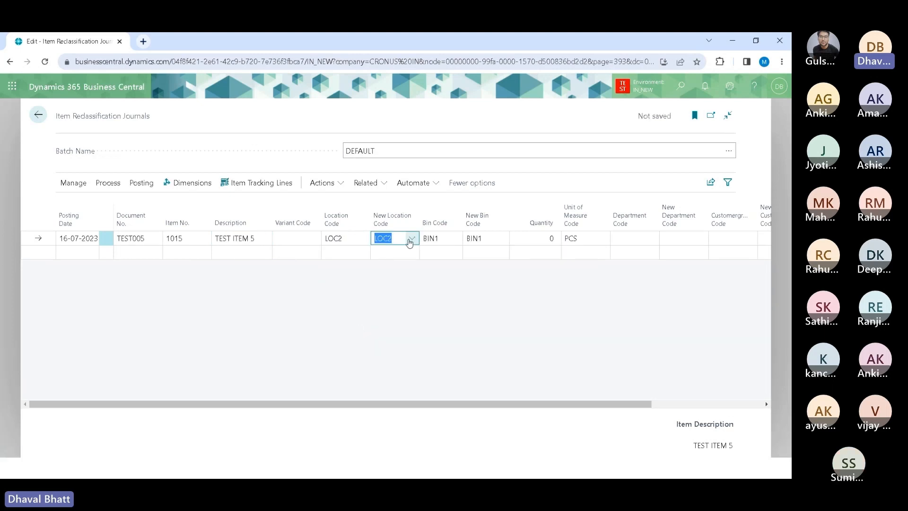
pyautogui.click(529, 241)
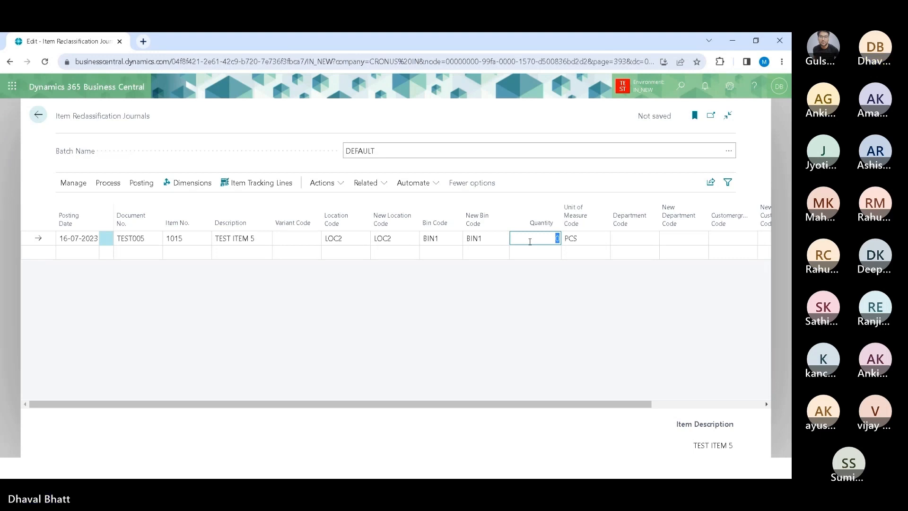
pyautogui.write('100')
pyautogui.press('Tab')
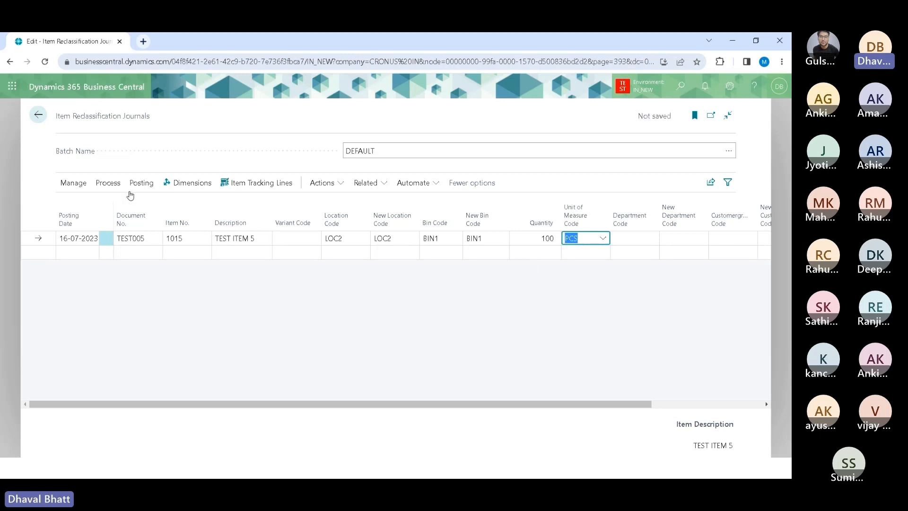
# Step: Open the line's item tracking lines and select lot LOT001 from the lot number list
pyautogui.hotkey('ctrl', 'alt', 'i')
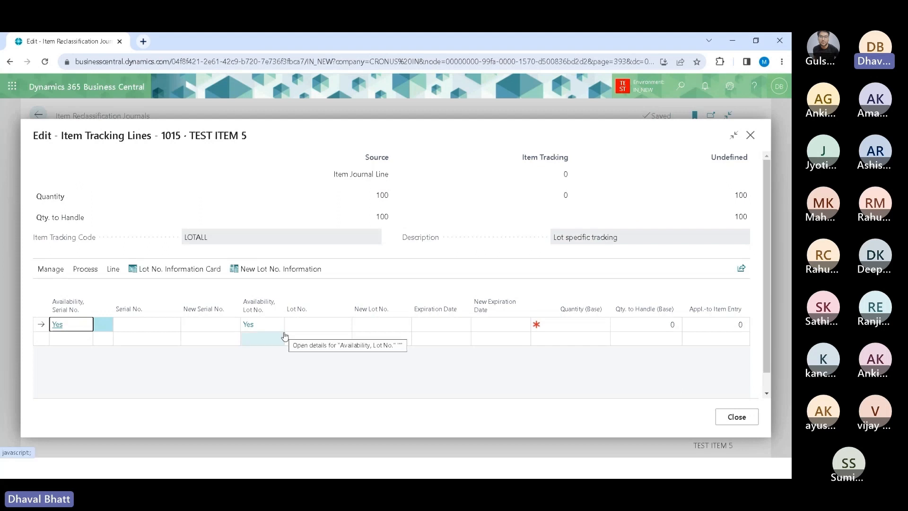
pyautogui.click(312, 326)
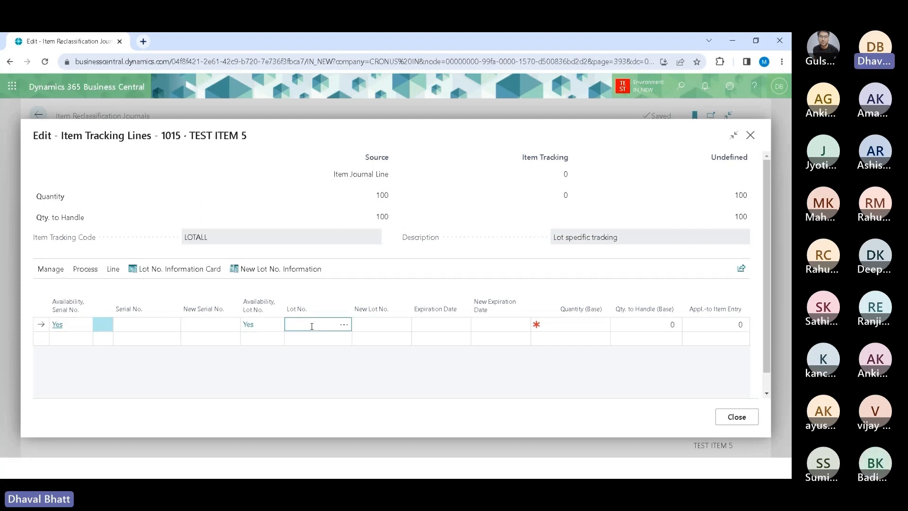
pyautogui.click(345, 325)
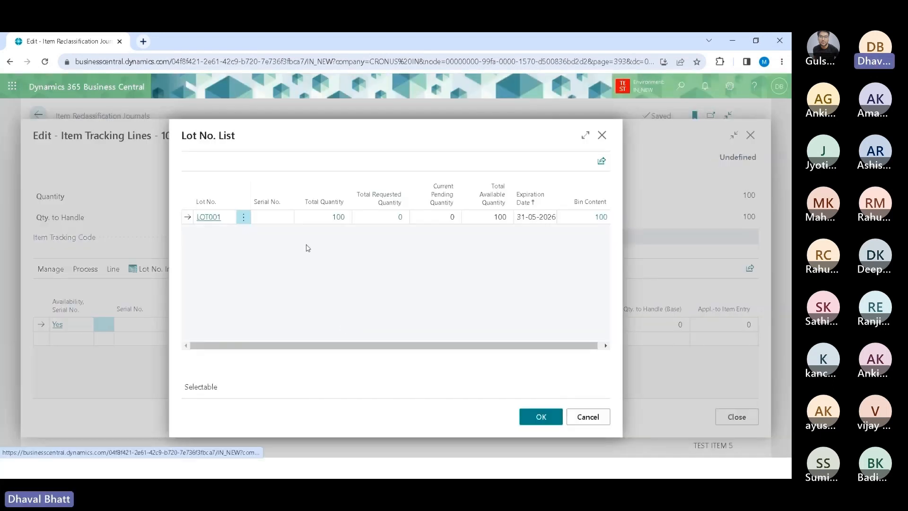
pyautogui.click(541, 416)
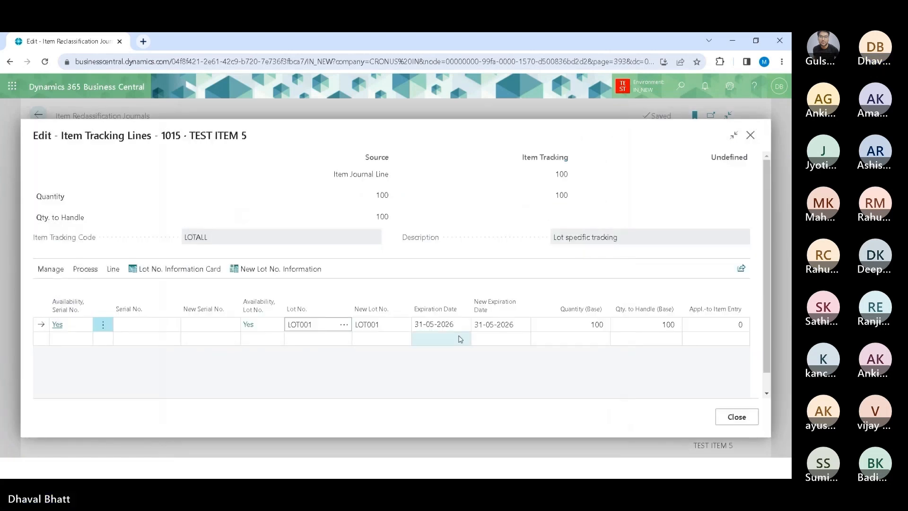
pyautogui.click(388, 326)
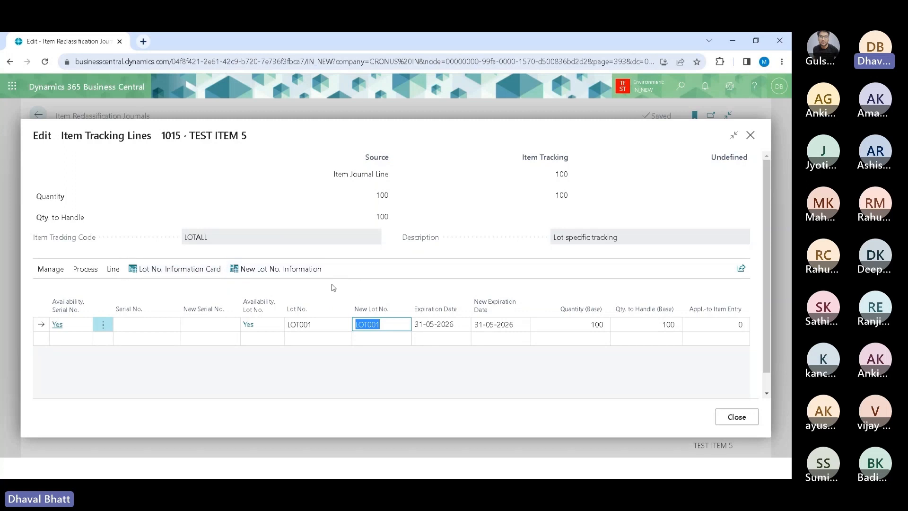
# Step: Open the lot information card for LOT001, review its fields, and go back to the tracking lines
pyautogui.click(187, 270)
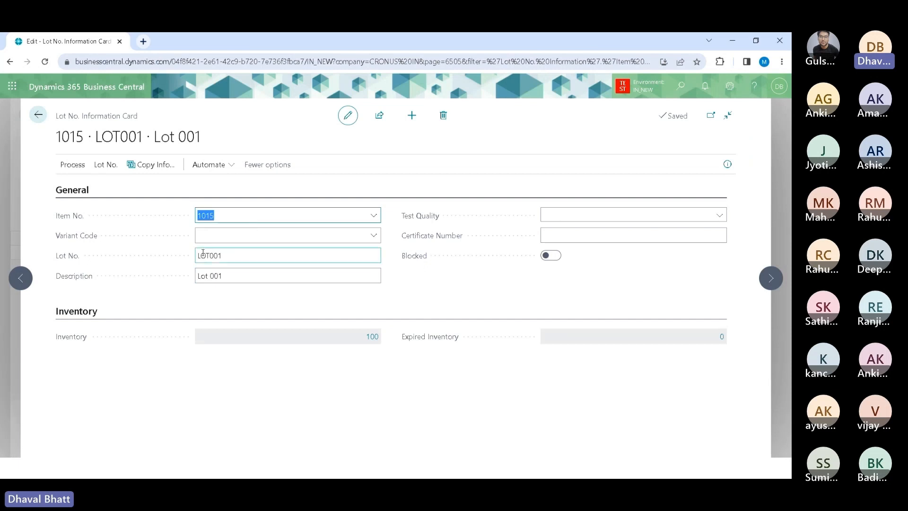
pyautogui.click(229, 214)
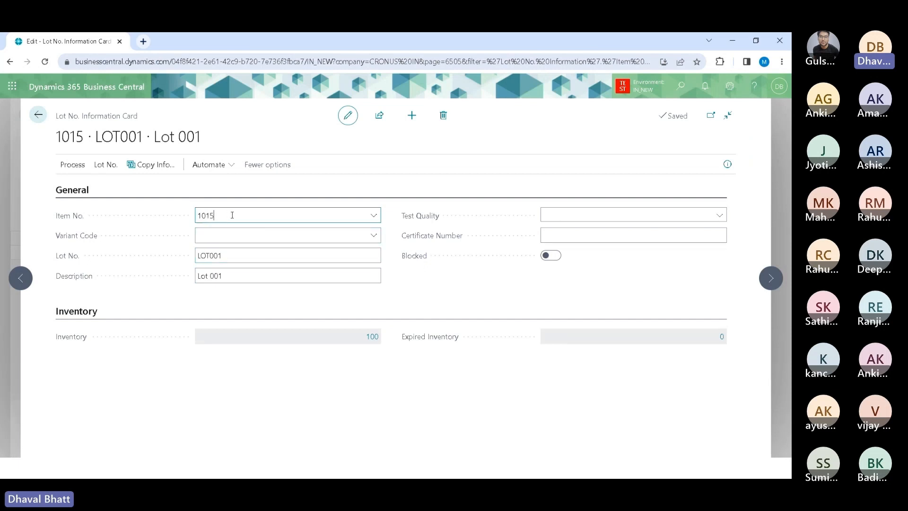
pyautogui.click(243, 255)
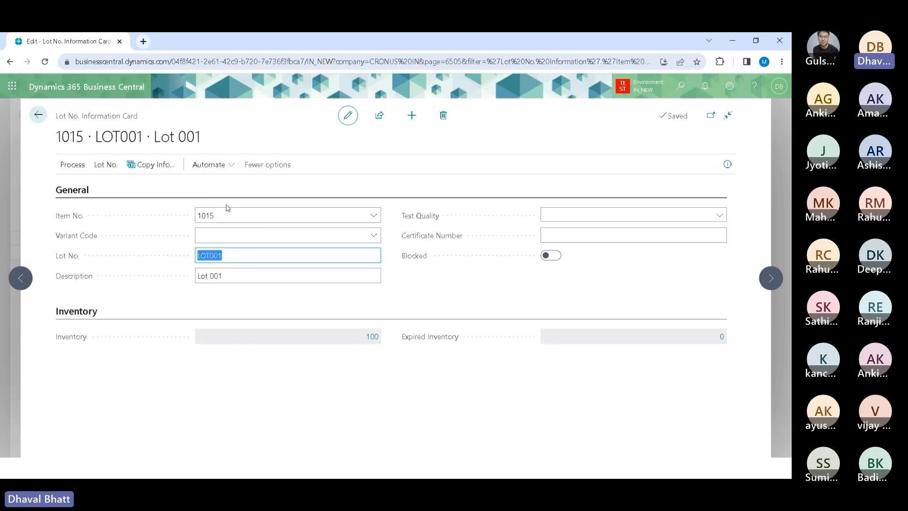
pyautogui.click(241, 276)
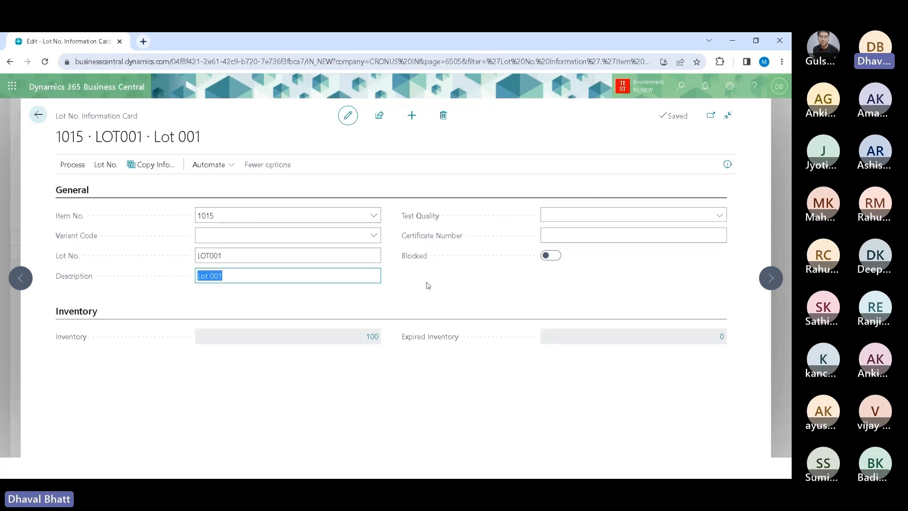
pyautogui.click(42, 114)
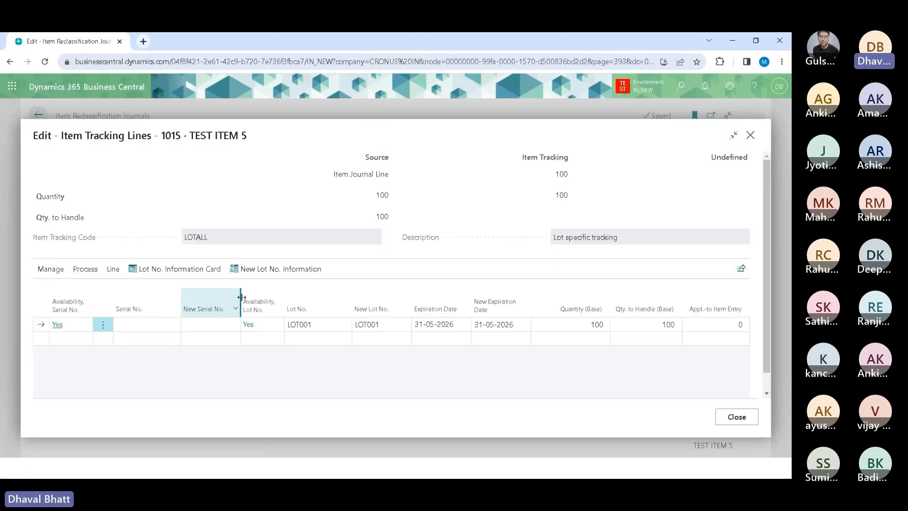
# Step: Open the new lot's information card, change its description to "Details of LOT 001", and close the tracking lines
pyautogui.click(283, 273)
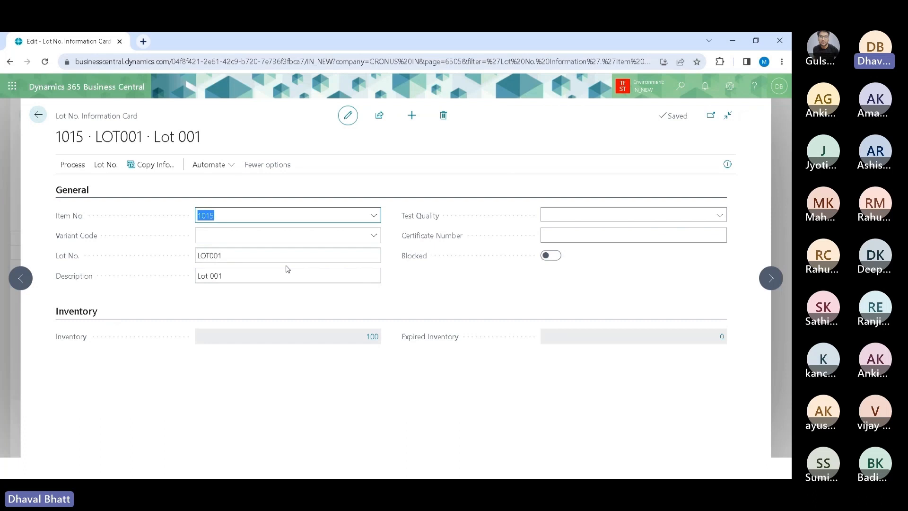
pyautogui.click(236, 256)
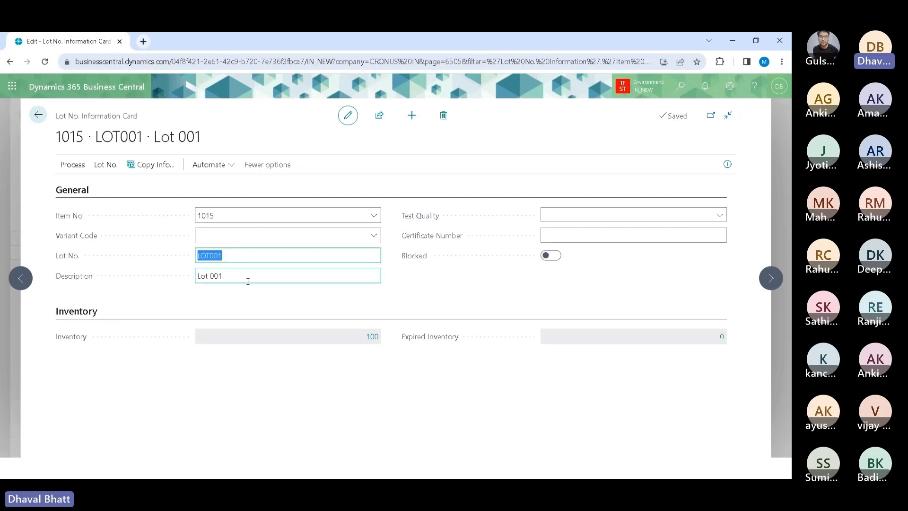
pyautogui.click(222, 276)
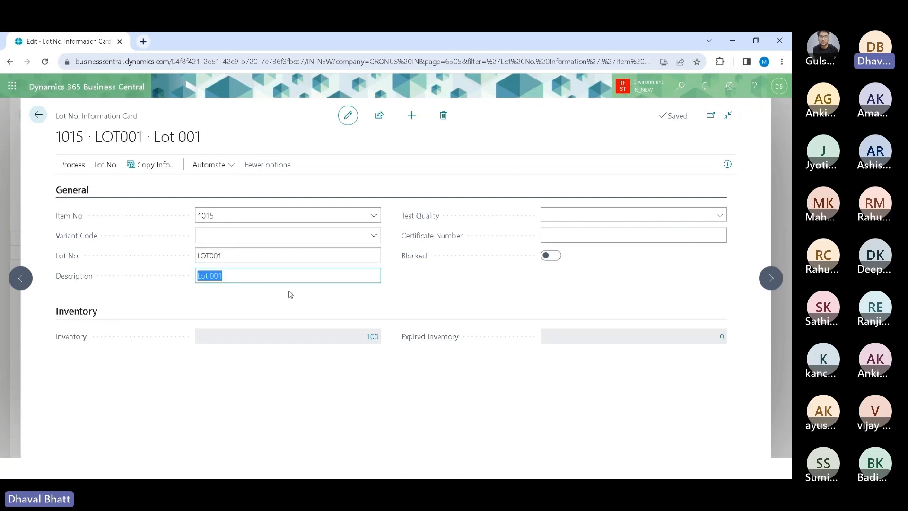
pyautogui.press('Left')
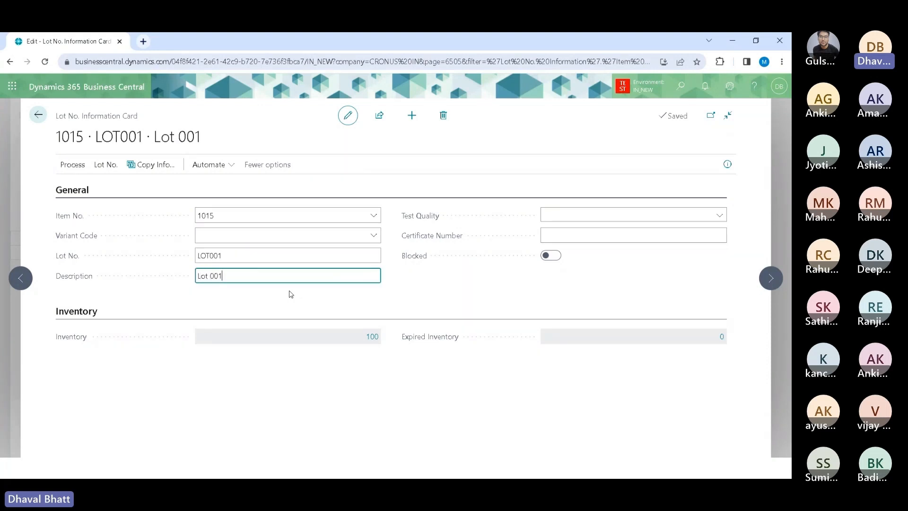
pyautogui.write('Details of')
pyautogui.hotkey('shift', 'Right')
pyautogui.hotkey('shift', 'Right')
pyautogui.hotkey('shift', 'Right')
pyautogui.write('LOT')
pyautogui.press('Tab')
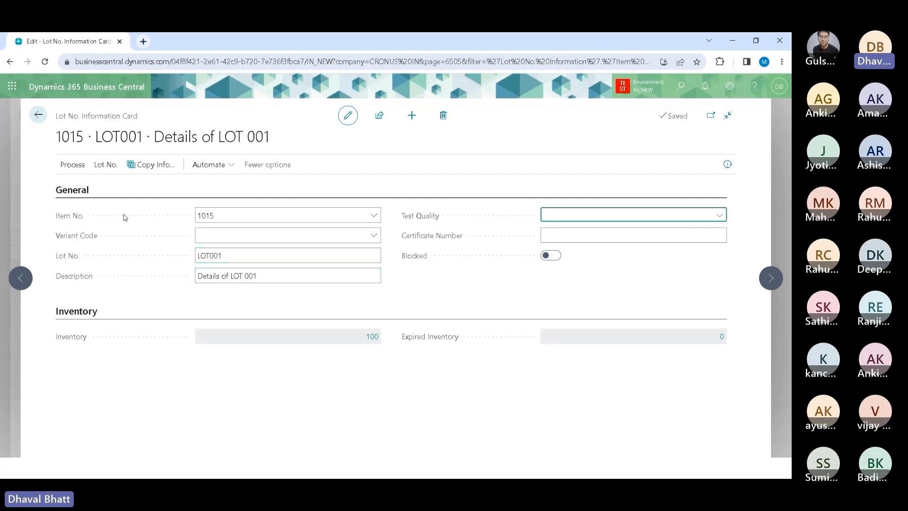
pyautogui.click(47, 120)
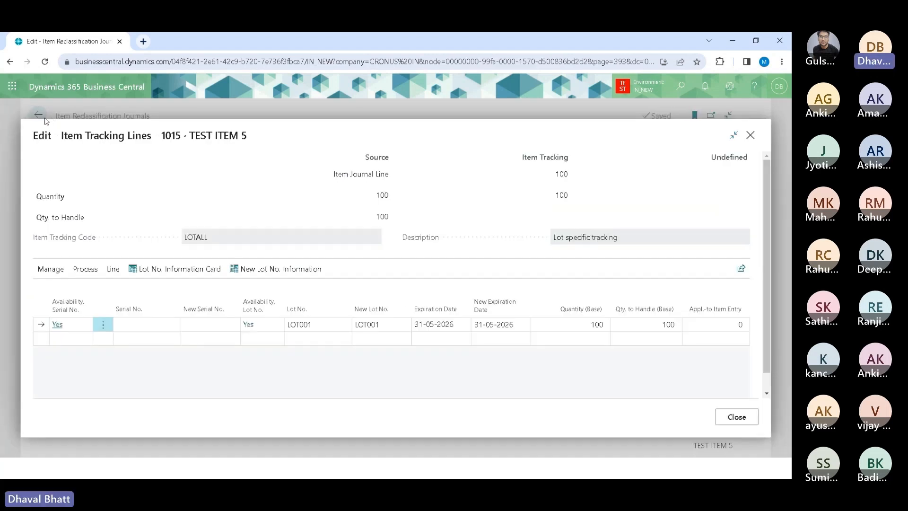
pyautogui.click(735, 417)
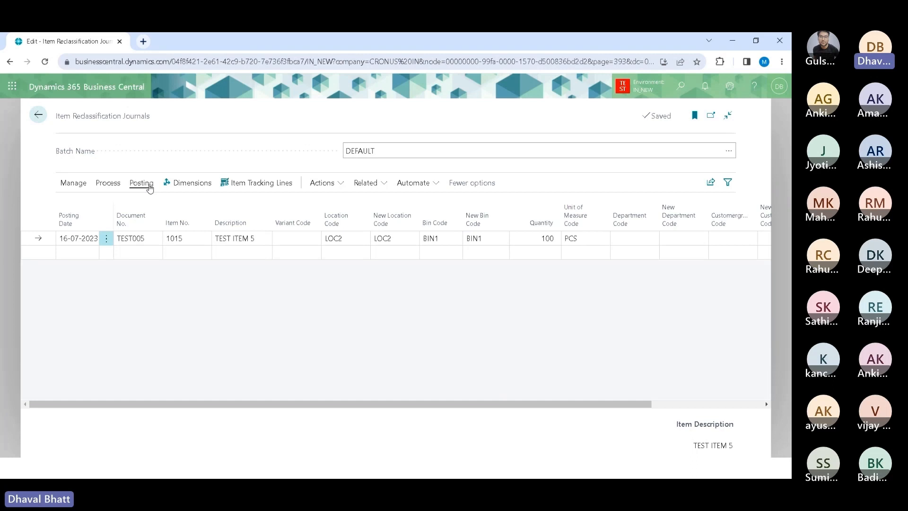
# Step: Post the item reclassification journal lines, confirming the posting
pyautogui.click(149, 188)
pyautogui.click(84, 204)
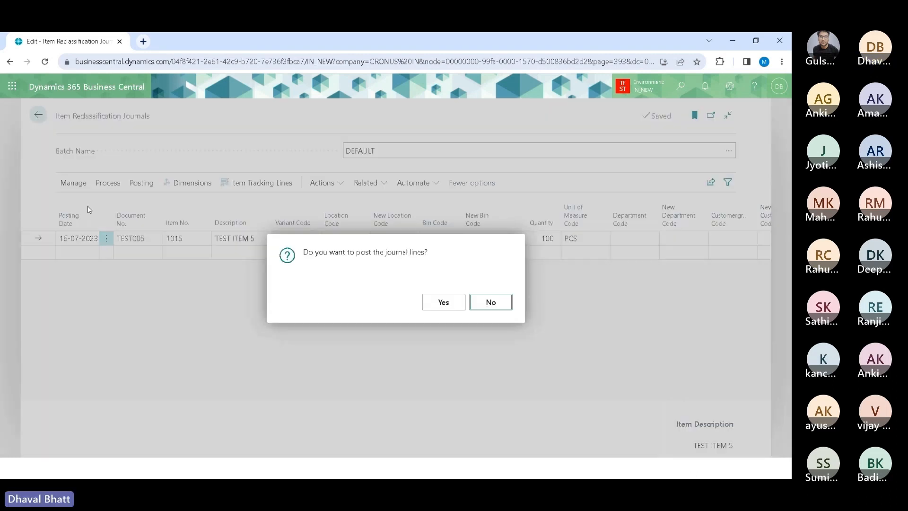
pyautogui.click(445, 304)
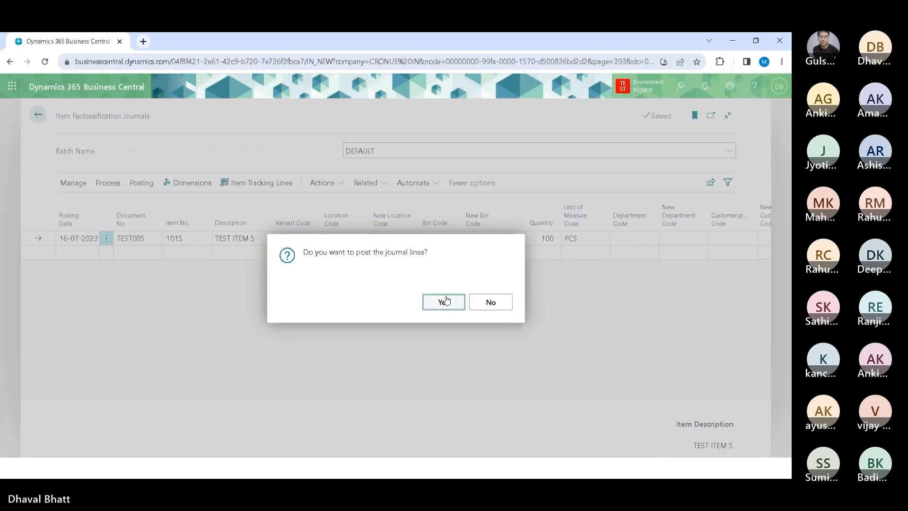
pyautogui.click(489, 302)
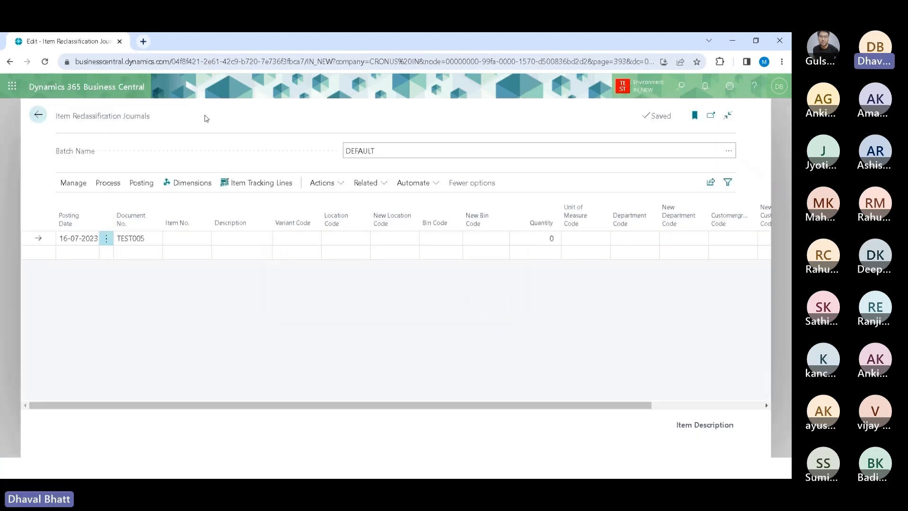
# Step: Search for and open the Item Ledger Entries page
pyautogui.click(680, 86)
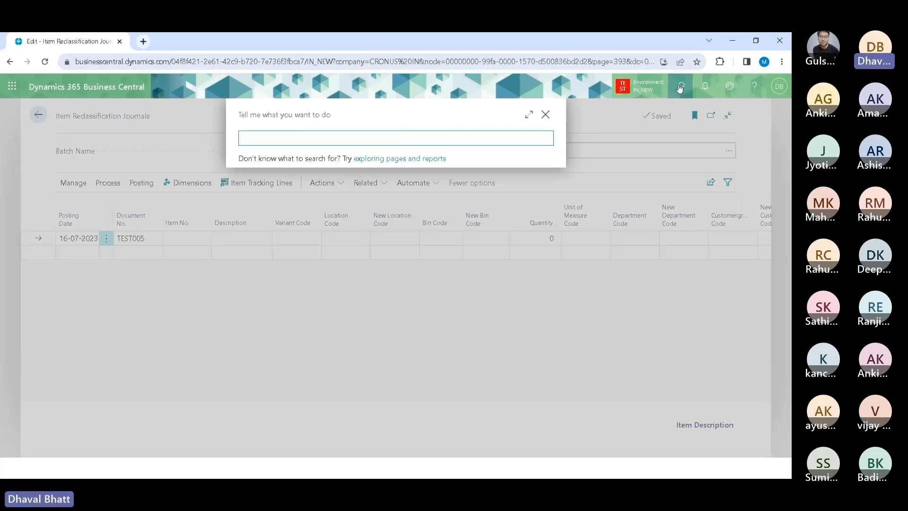
pyautogui.write('item led ent')
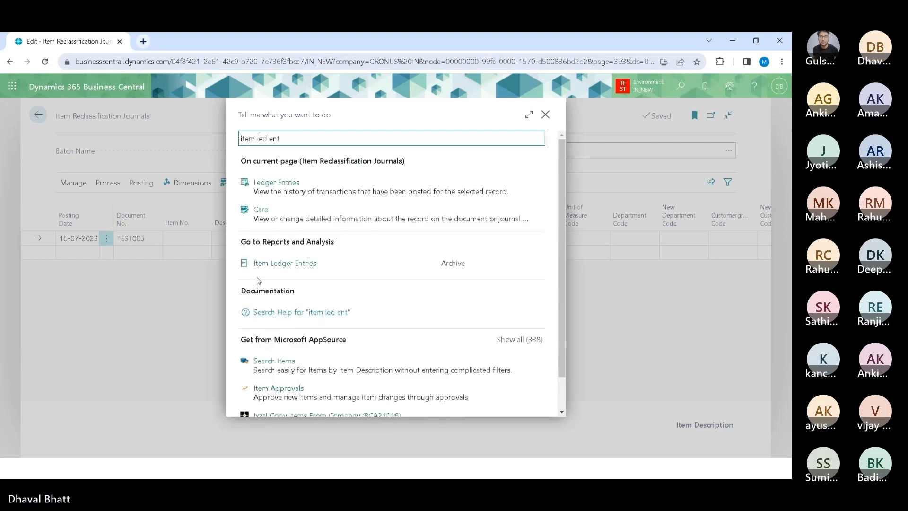
pyautogui.click(246, 263)
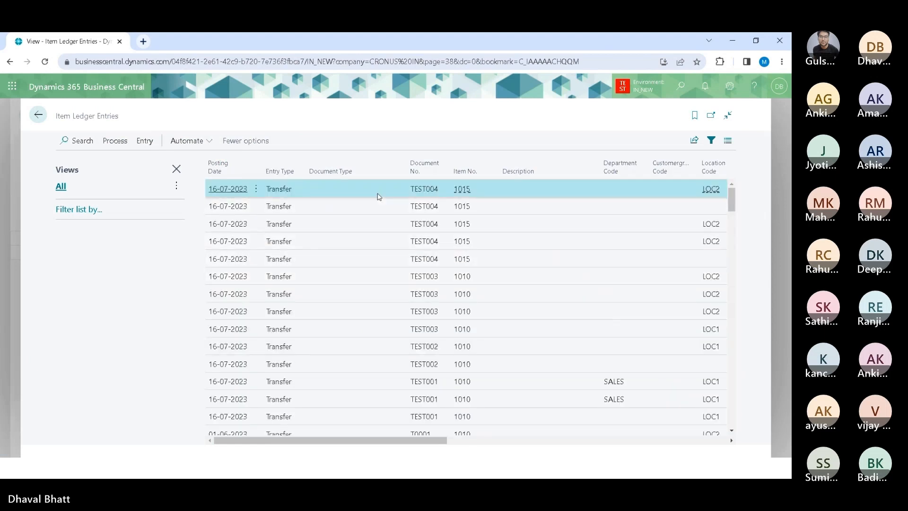
# Step: Examine the latest item ledger entries' lot numbers, location codes and quantities across the columns
pyautogui.press('Right')
pyautogui.press('Right')
pyautogui.press('Right')
pyautogui.press('Right')
pyautogui.press('Right')
pyautogui.press('Right')
pyautogui.press('Right')
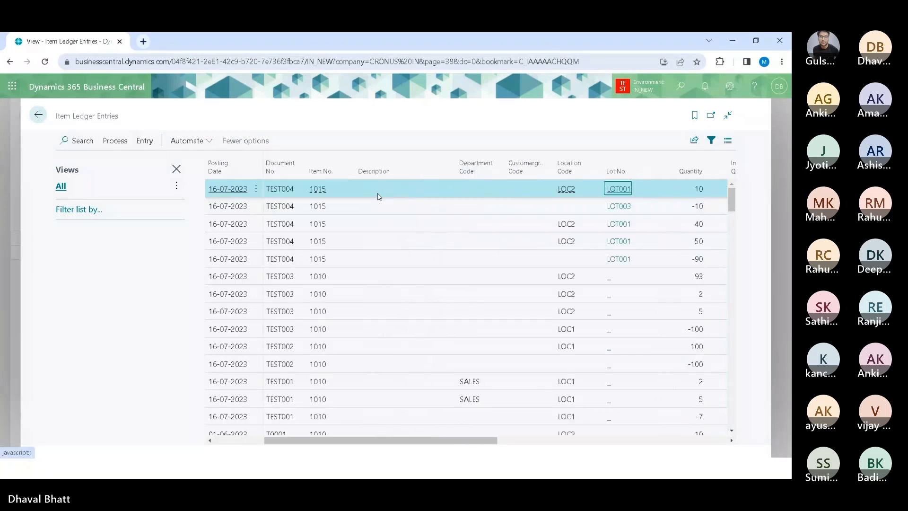
pyautogui.press('Left')
pyautogui.press('Left')
pyautogui.press('Right')
pyautogui.press('Right')
pyautogui.press('Left')
pyautogui.press('Left')
pyautogui.press('Left')
pyautogui.press('Left')
pyautogui.press('Left')
pyautogui.press('Left')
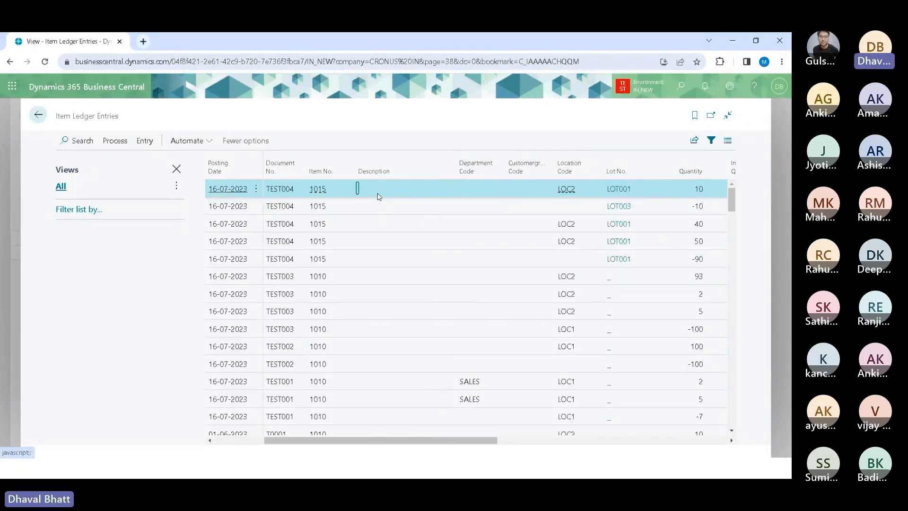
pyautogui.press('Right')
pyautogui.press('Right')
pyautogui.press('Right')
pyautogui.press('Right')
pyautogui.press('Right')
pyautogui.press('Right')
pyautogui.press('Right')
pyautogui.press('Right')
pyautogui.press('Right')
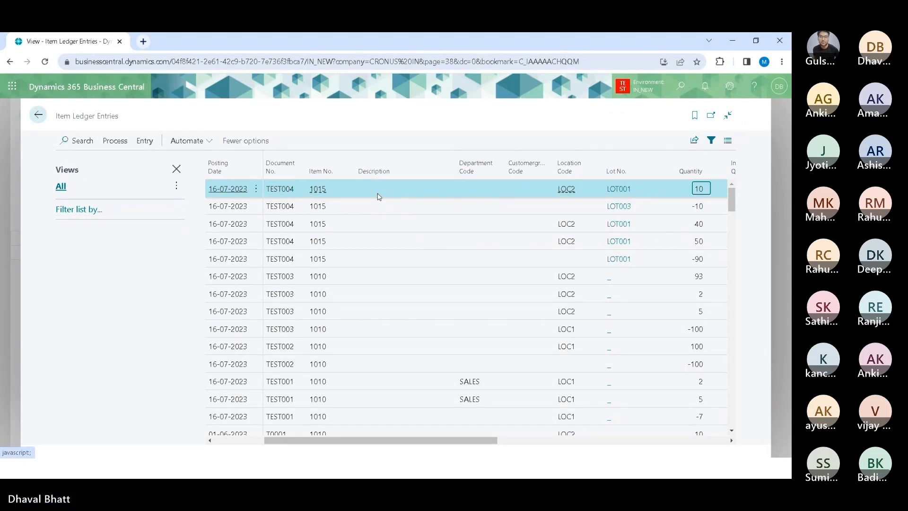
pyautogui.press('Right')
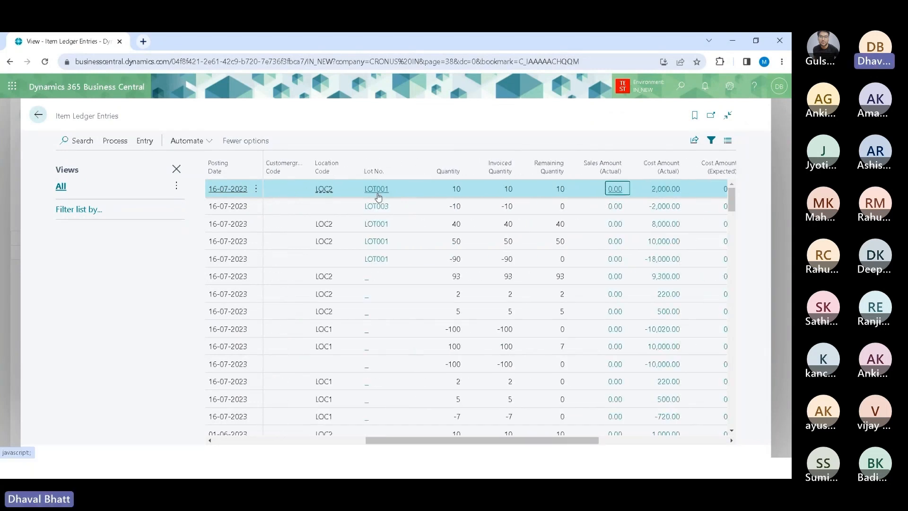
pyautogui.press('Left')
pyautogui.press('Left')
pyautogui.press('Left')
pyautogui.press('Left')
pyautogui.press('Left')
pyautogui.press('Left')
pyautogui.press('Left')
pyautogui.press('Left')
pyautogui.press('Left')
pyautogui.press('Left')
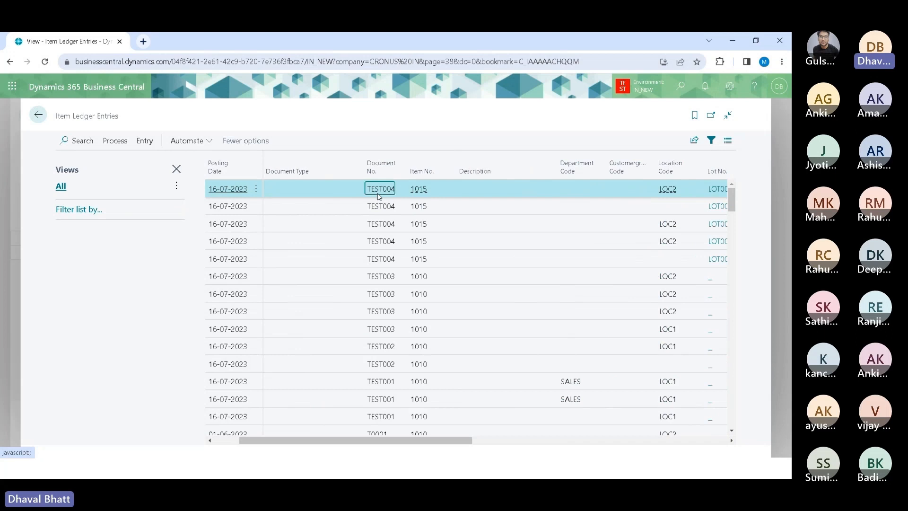
pyautogui.press('Right')
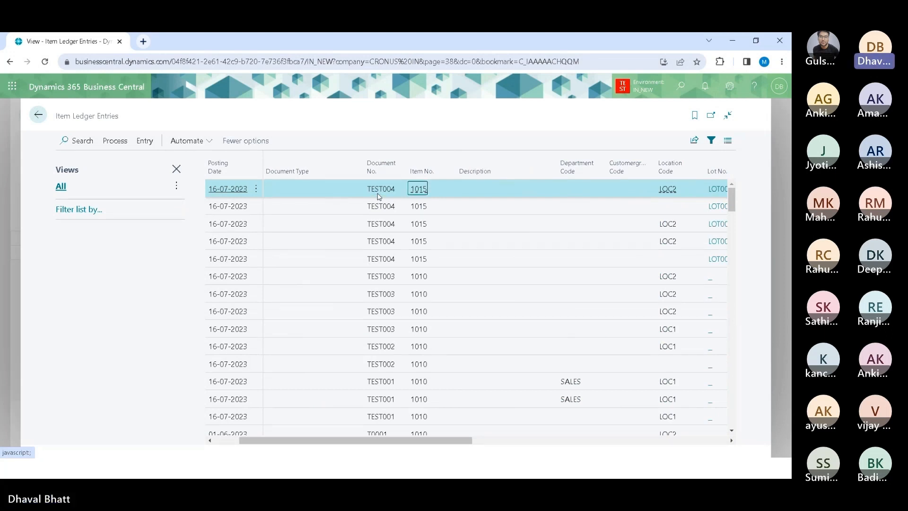
pyautogui.press('Right')
pyautogui.press('Right')
pyautogui.press('Right')
pyautogui.press('Right')
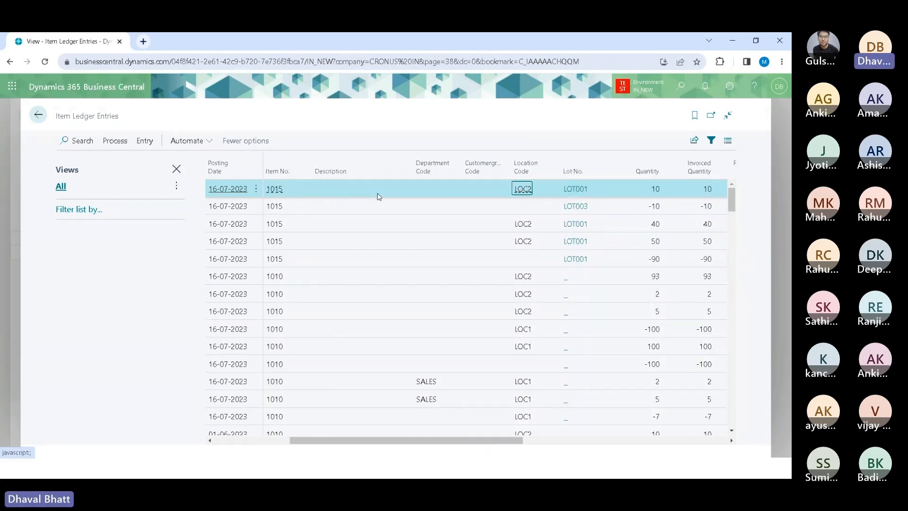
pyautogui.press('Home')
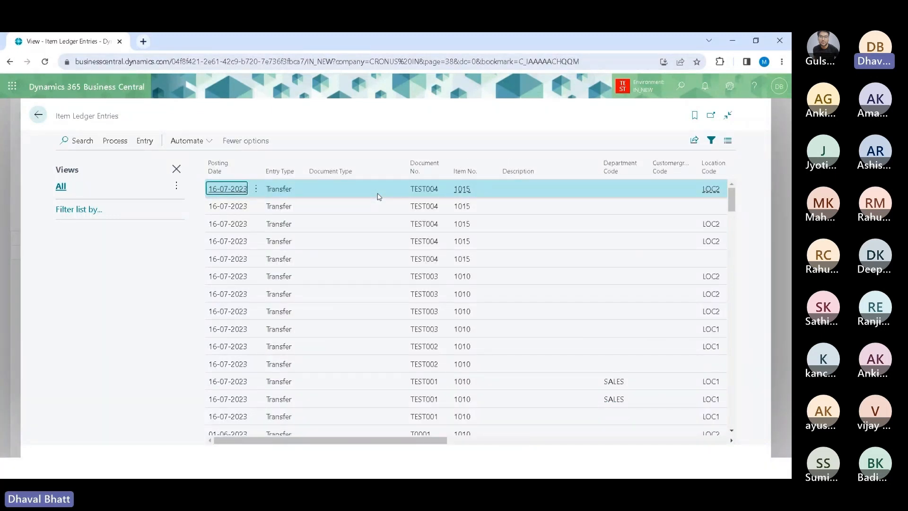
# Step: Scroll through the ledger entries' document, location and lot columns and view the LOT001 lot information list
pyautogui.press('Right')
pyautogui.press('Right')
pyautogui.press('Right')
pyautogui.press('Right')
pyautogui.press('Left')
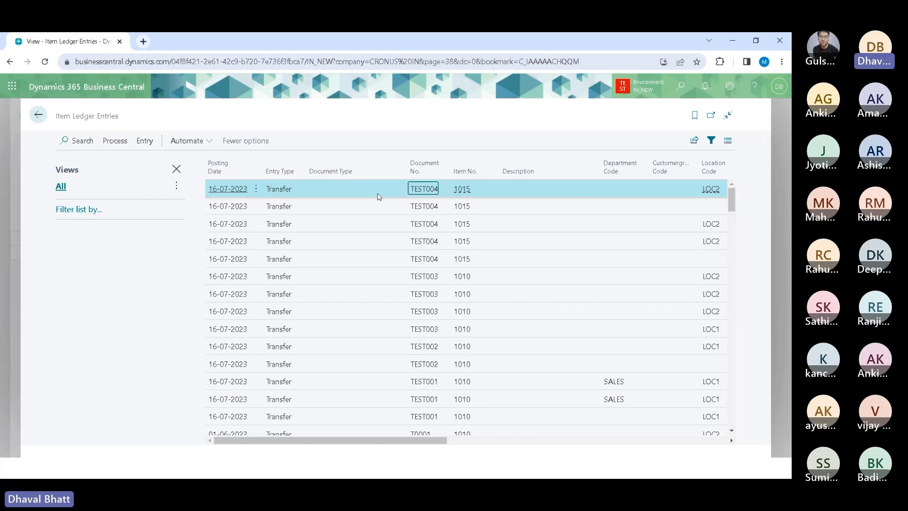
pyautogui.press('Right')
pyautogui.press('Right')
pyautogui.press('Right')
pyautogui.press('Right')
pyautogui.press('Right')
pyautogui.press('Right')
pyautogui.press('Right')
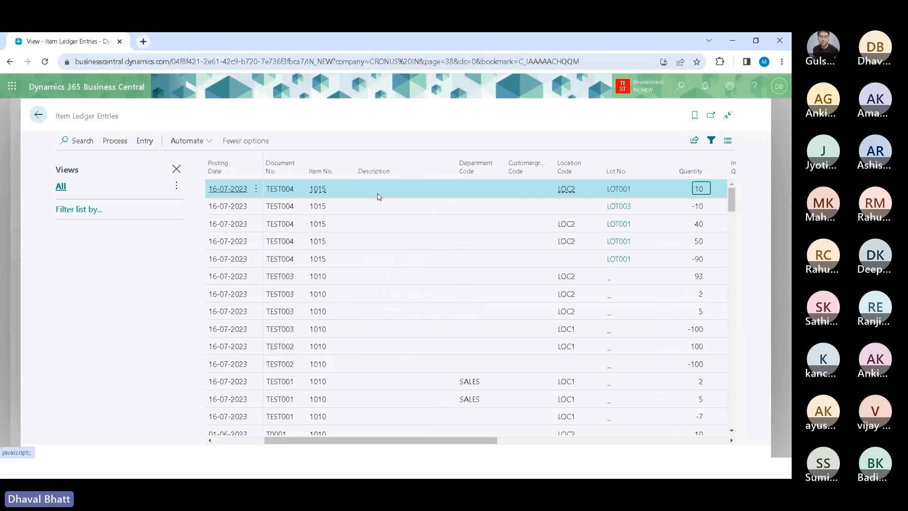
pyautogui.press('Left')
pyautogui.press('Left')
pyautogui.press('Left')
pyautogui.press('Left')
pyautogui.press('Left')
pyautogui.press('Left')
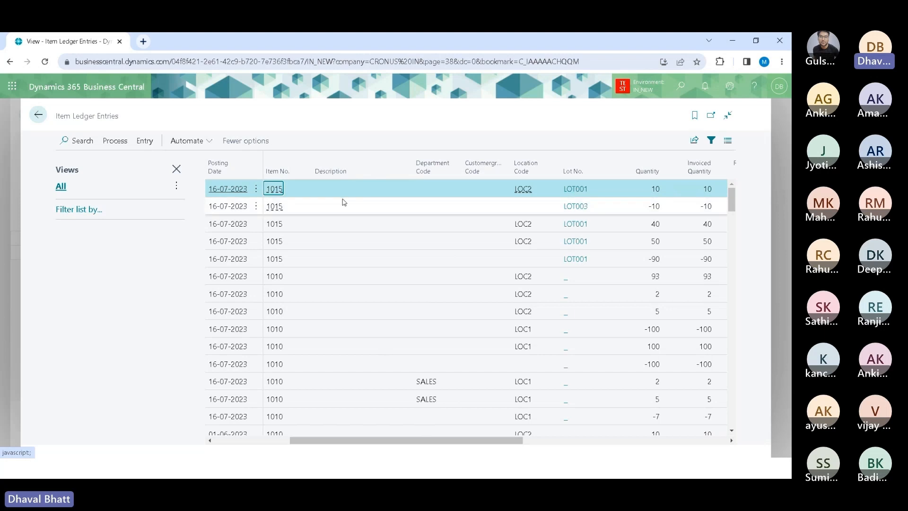
pyautogui.click(582, 193)
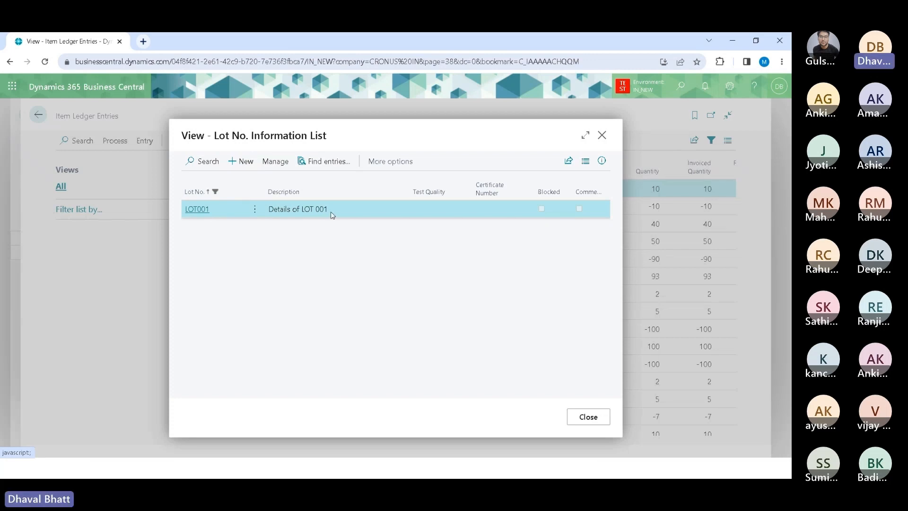
pyautogui.click(600, 417)
# Step: Return to the item reclassification journal and start a line for item 1015 at location LOC1
pyautogui.click(38, 114)
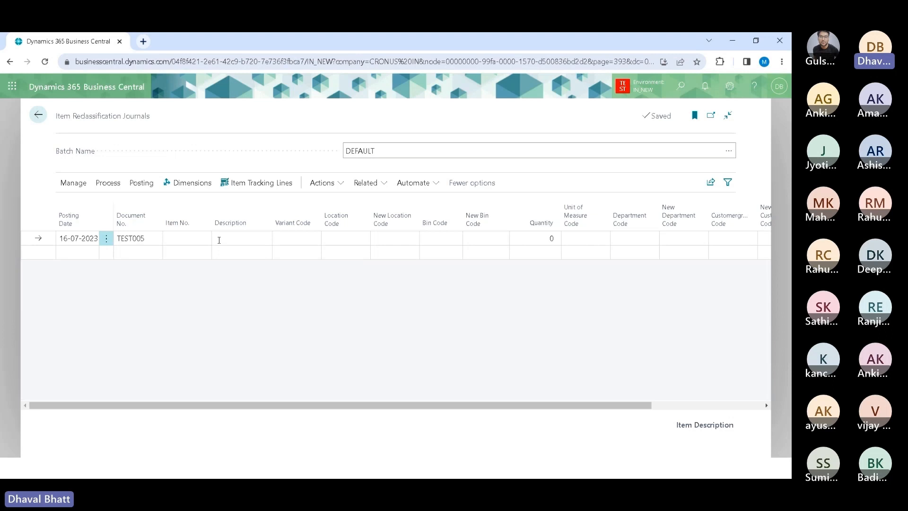
pyautogui.click(197, 237)
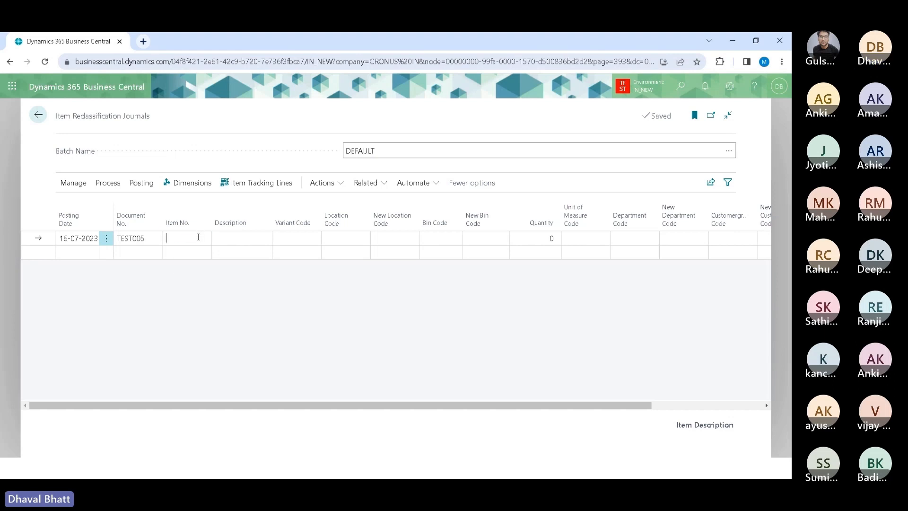
pyautogui.write('1015')
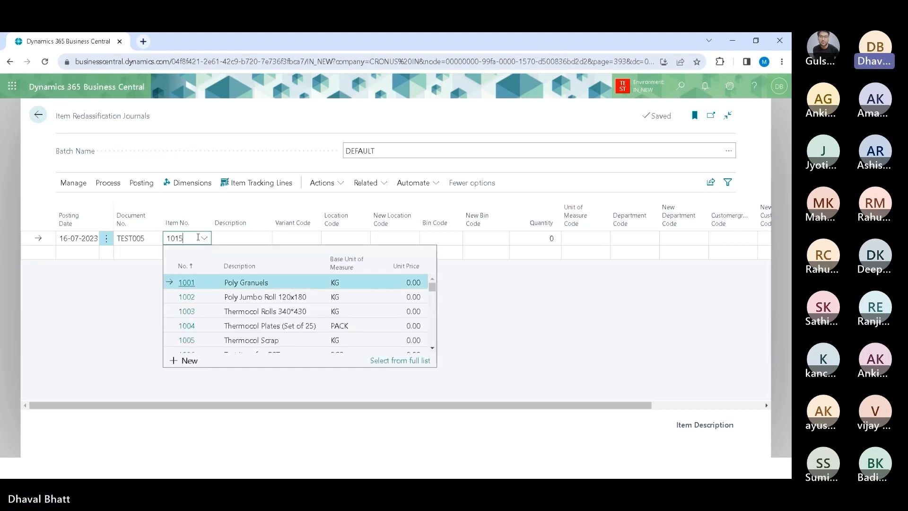
pyautogui.press('Tab')
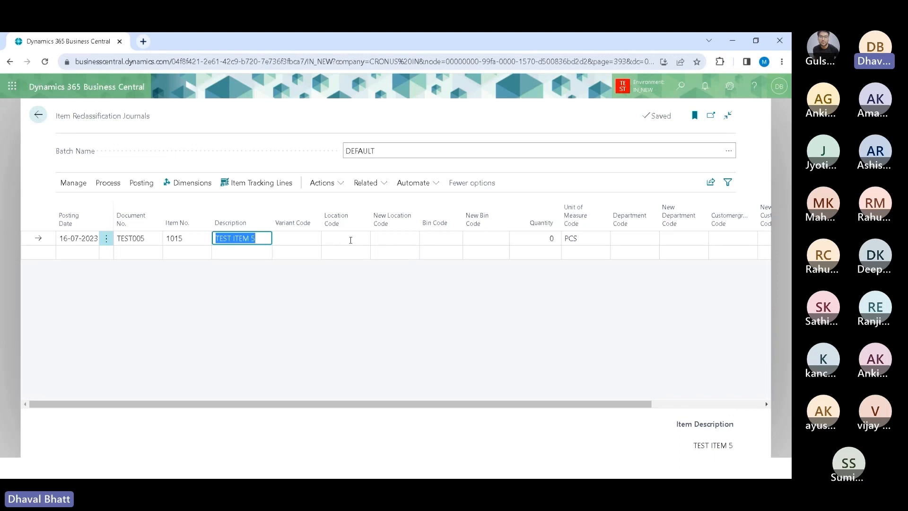
pyautogui.click(358, 237)
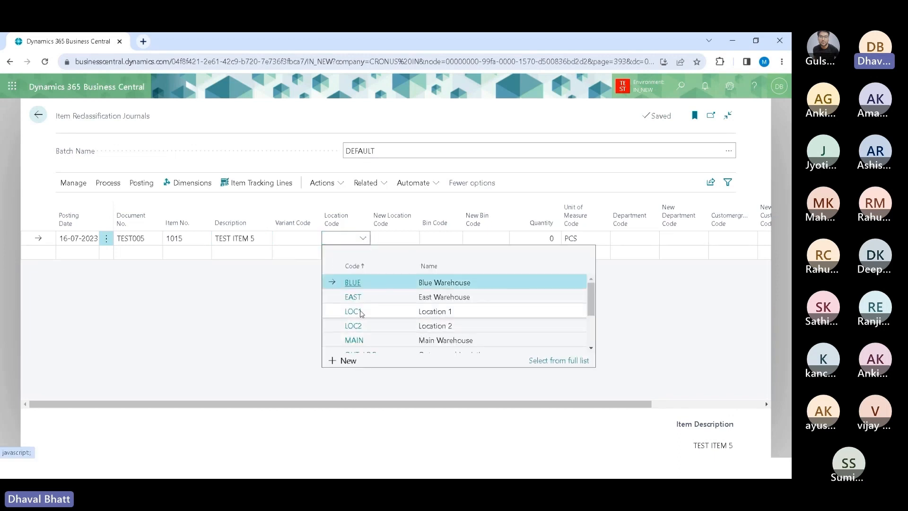
pyautogui.click(359, 312)
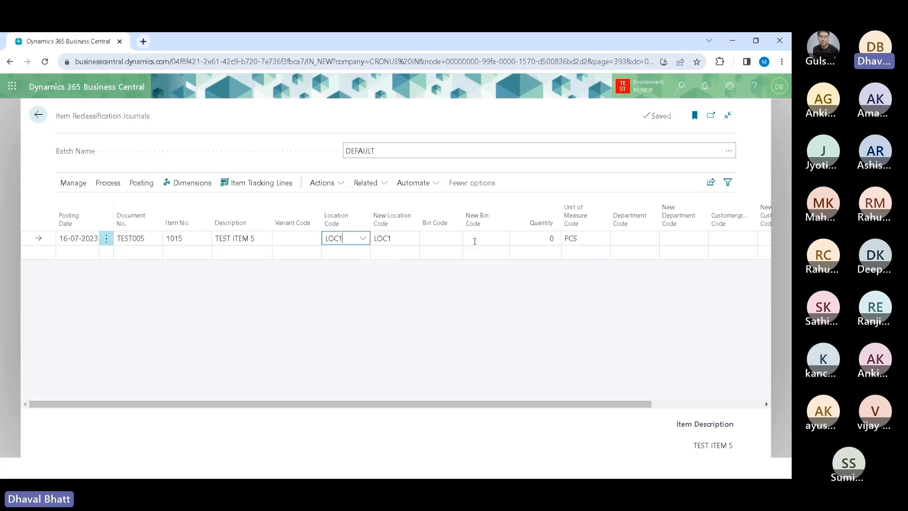
pyautogui.click(540, 239)
pyautogui.write('1')
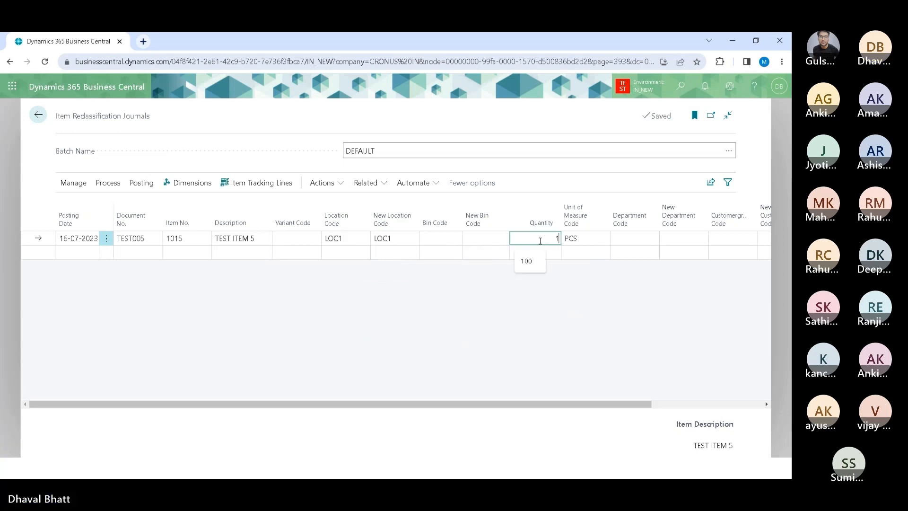
pyautogui.press('BackSpace')
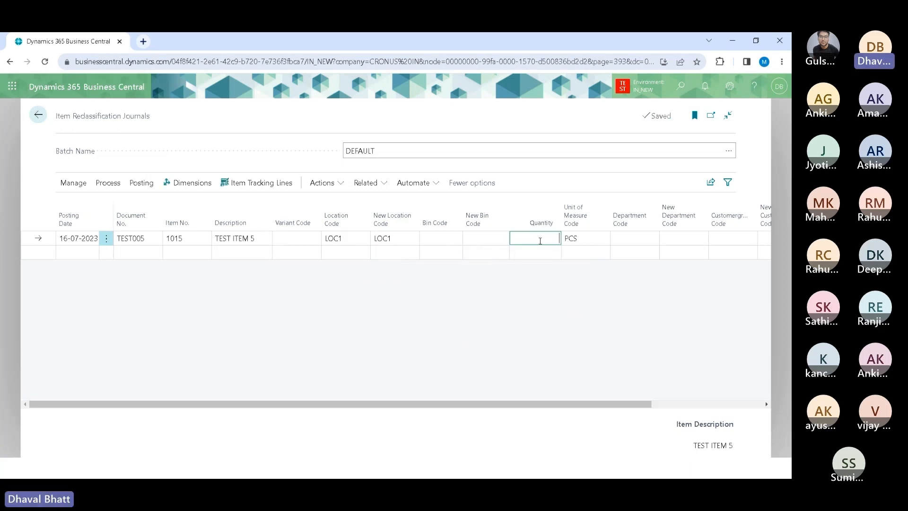
# Step: Open Item Journals and enter a purchase line for item 1015 at location LOC1 with quantity 10
pyautogui.click(38, 117)
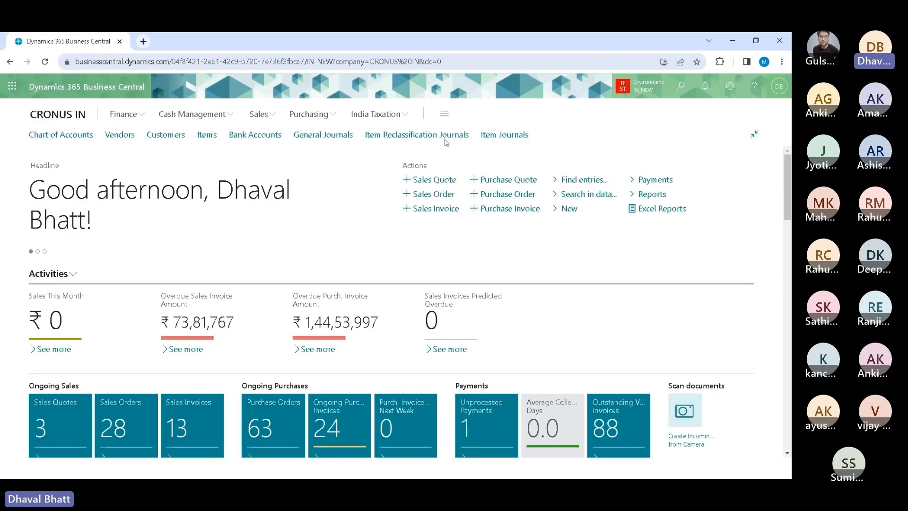
pyautogui.click(495, 136)
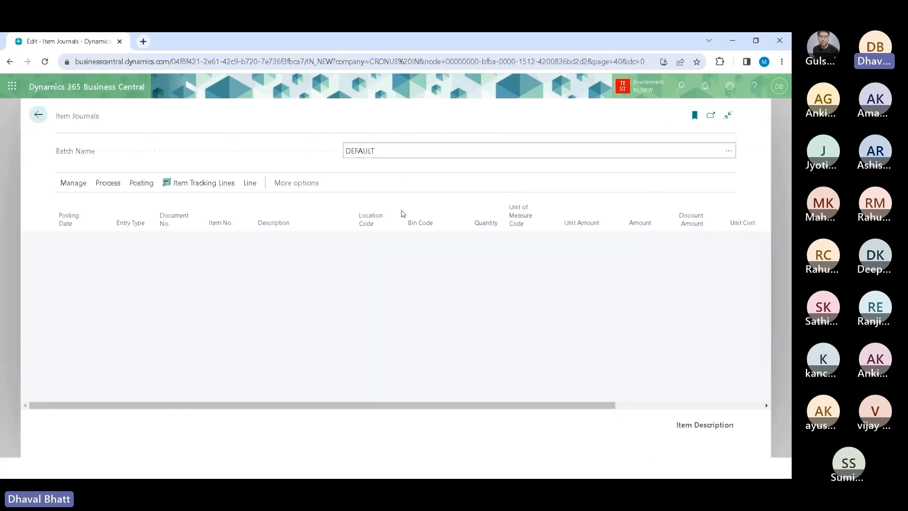
pyautogui.click(222, 239)
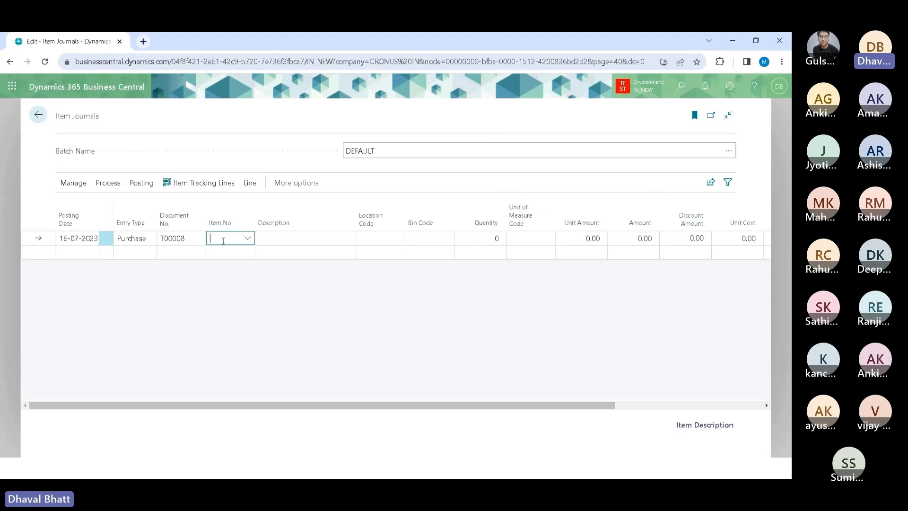
pyautogui.write('1015')
pyautogui.press('Tab')
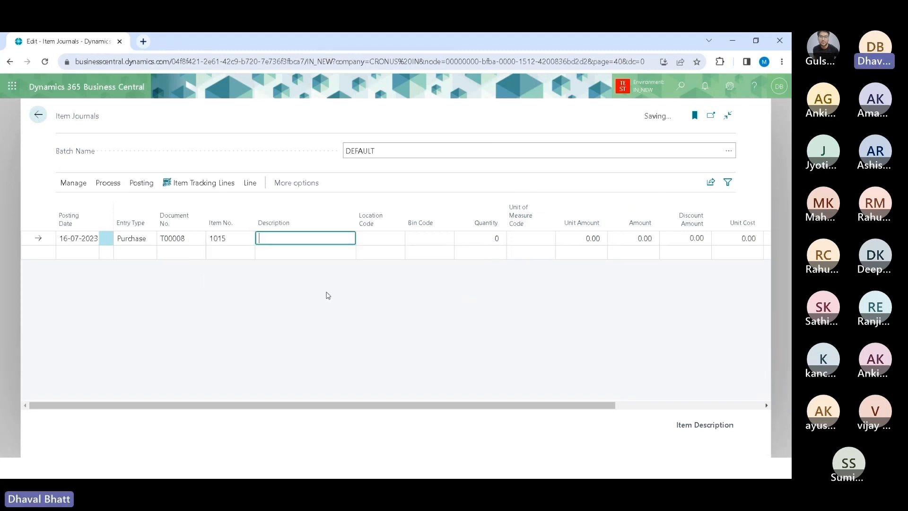
pyautogui.click(385, 239)
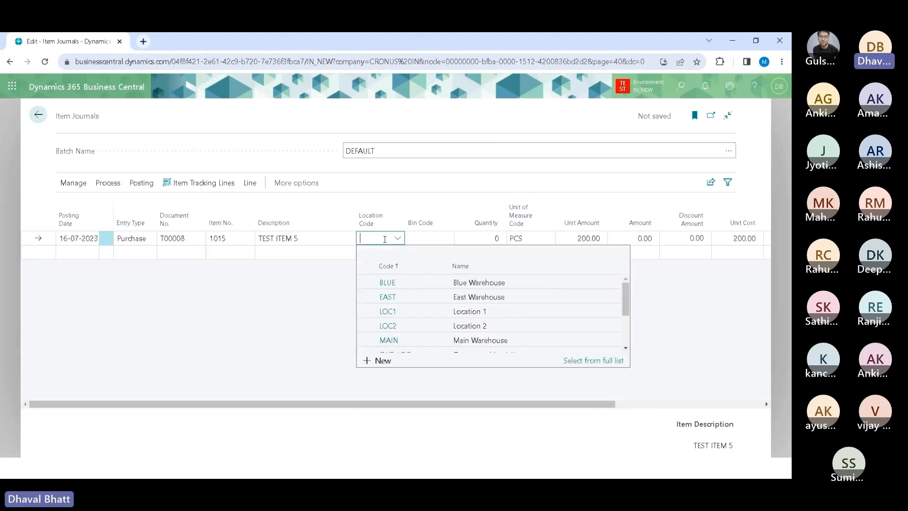
pyautogui.write('loc1')
pyautogui.press('Tab')
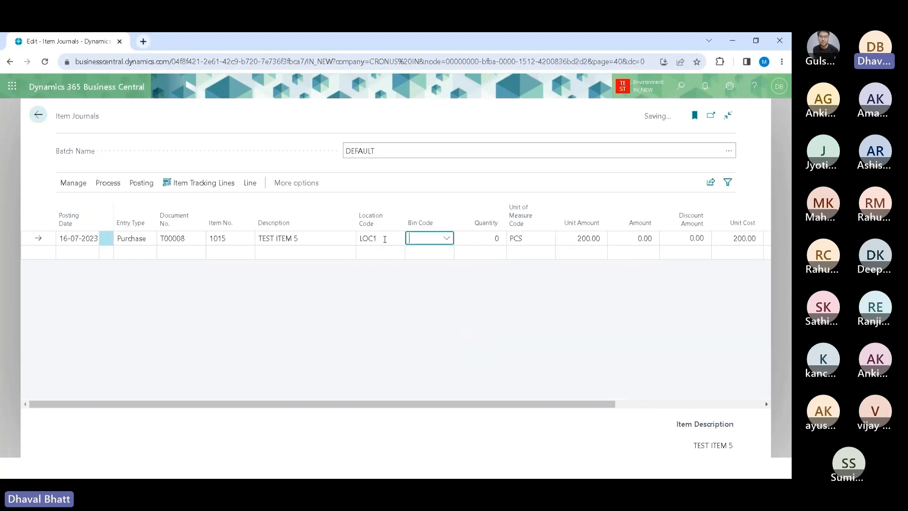
pyautogui.click(490, 239)
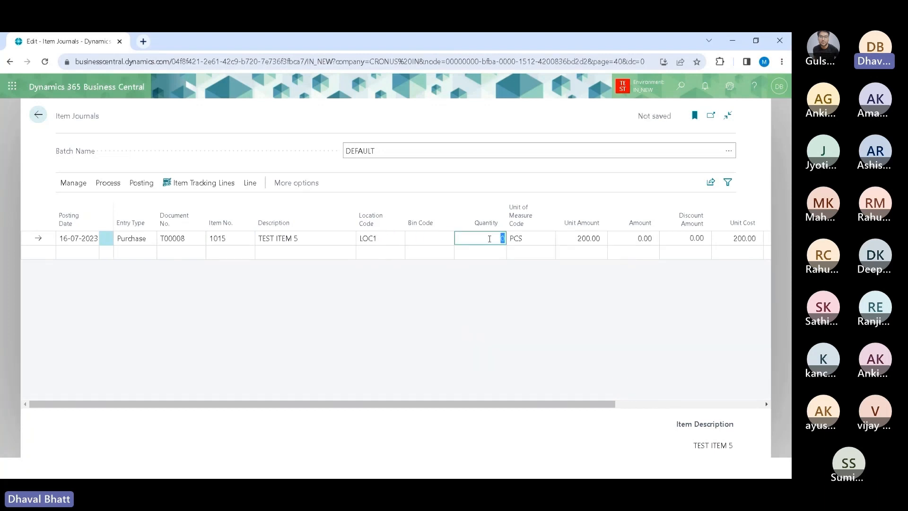
pyautogui.write('10')
pyautogui.press('Tab')
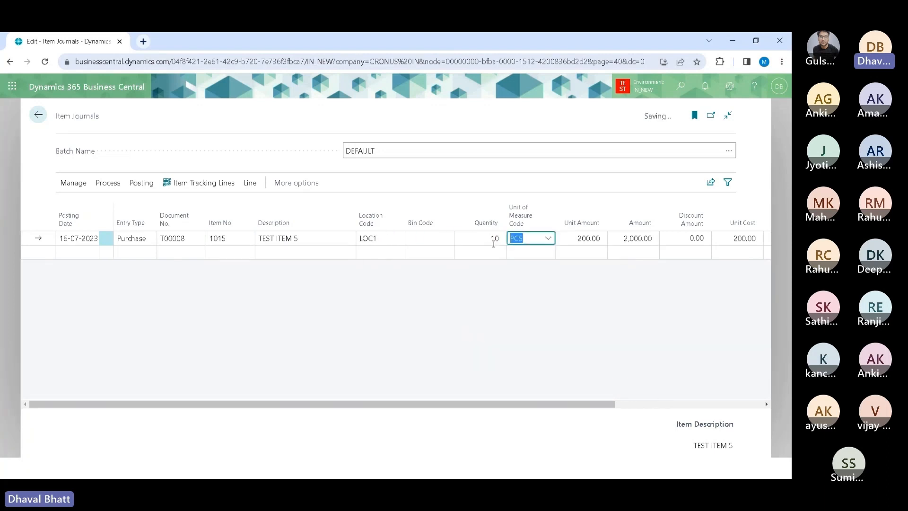
# Step: Assign lot LOT003 with expiration date 31-05-2026 and quantity 10 in the line's item tracking
pyautogui.click(199, 187)
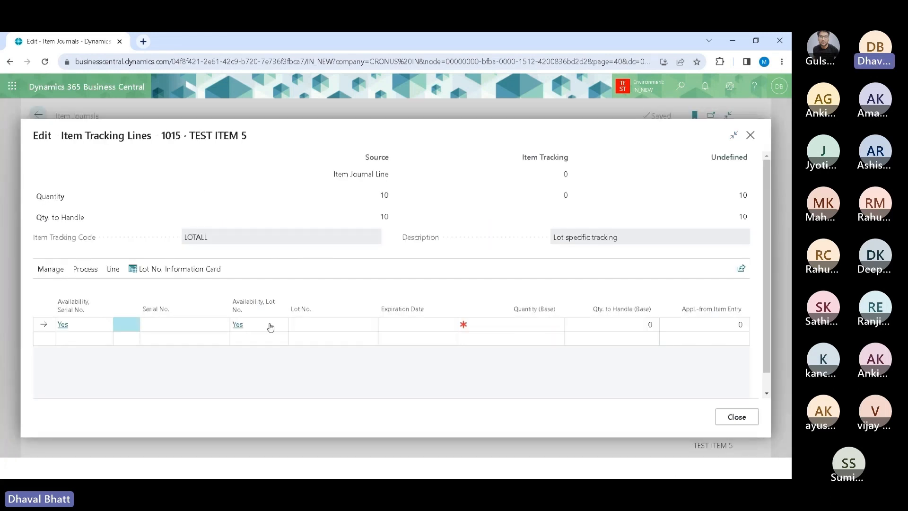
pyautogui.click(317, 327)
pyautogui.write('LOT')
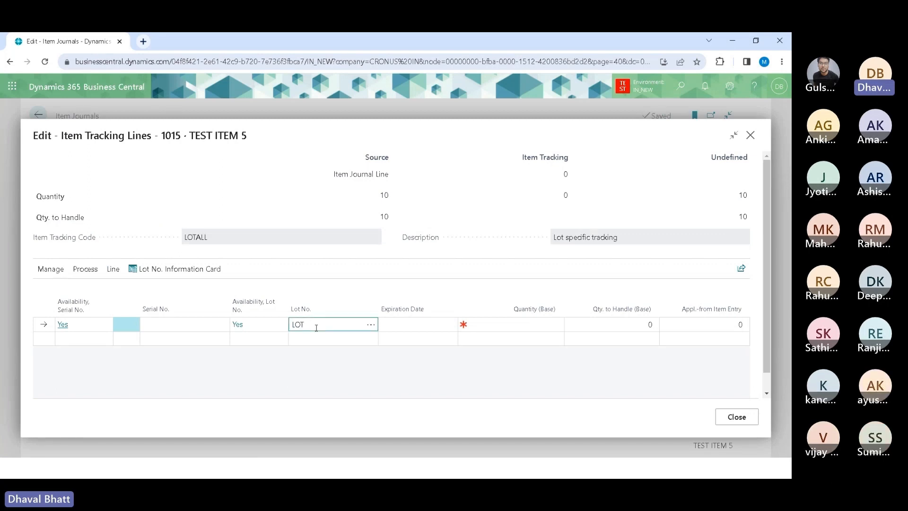
pyautogui.write('003')
pyautogui.press('Tab')
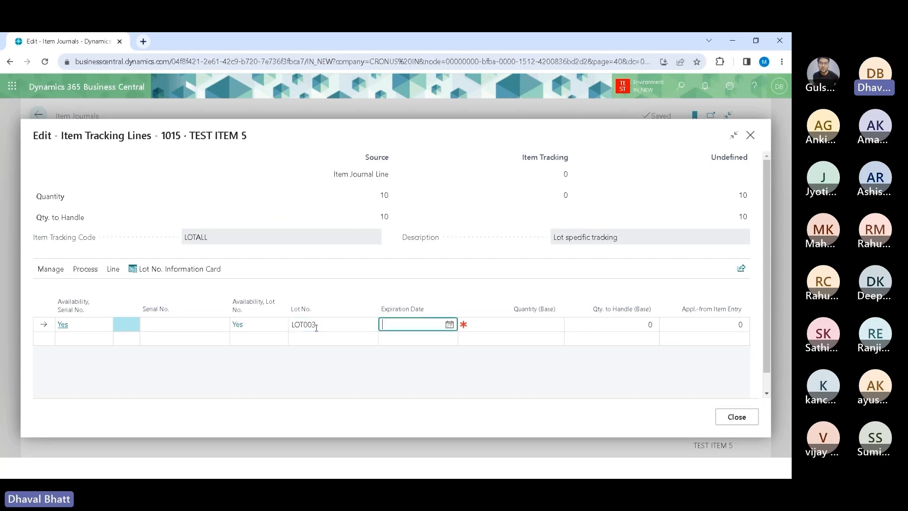
pyautogui.write('31-05-2026')
pyautogui.click(512, 324)
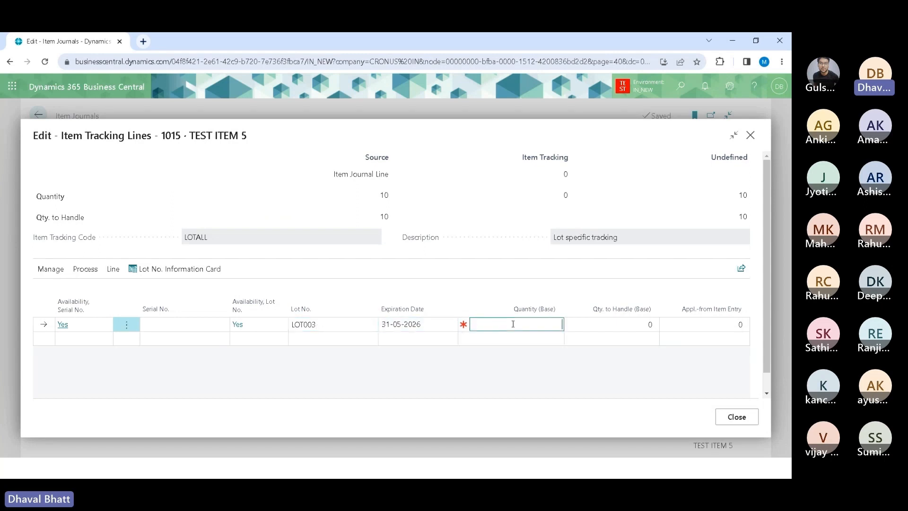
pyautogui.write('10')
pyautogui.press('Tab')
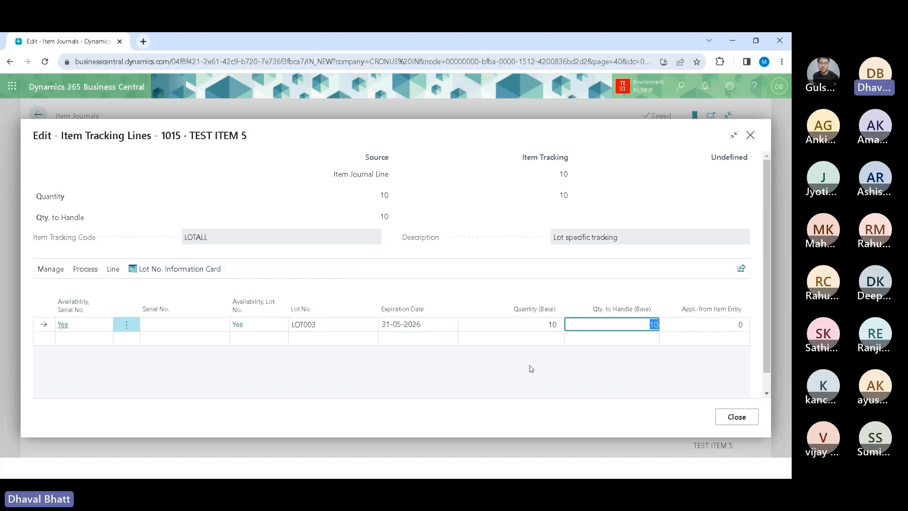
pyautogui.click(735, 416)
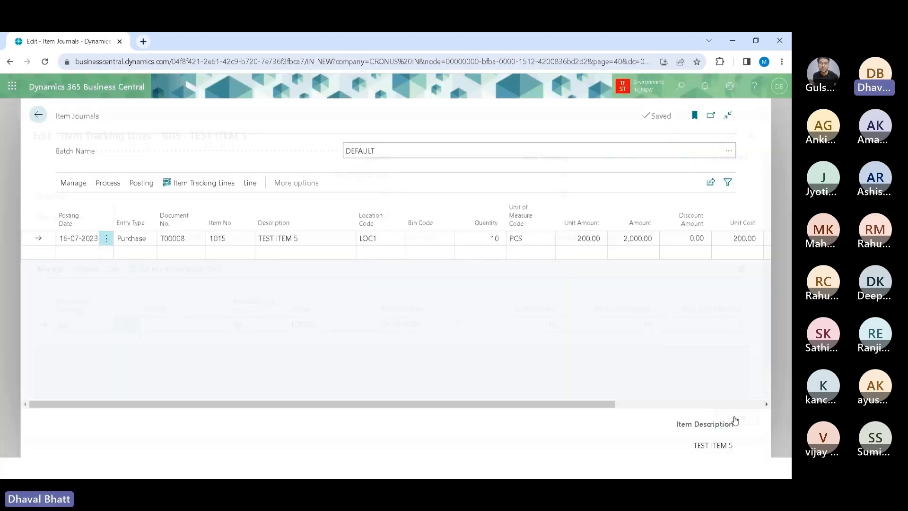
# Step: Post the item journal line, confirming the posting
pyautogui.click(142, 183)
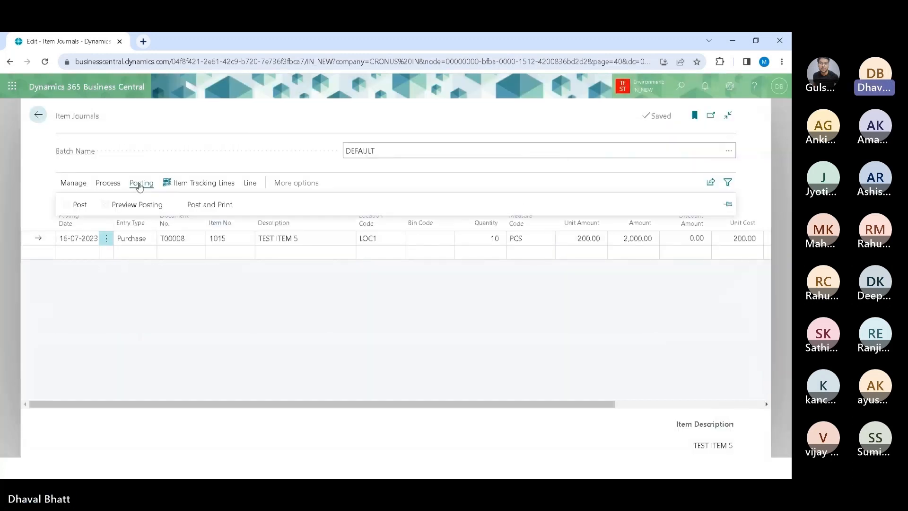
pyautogui.click(74, 206)
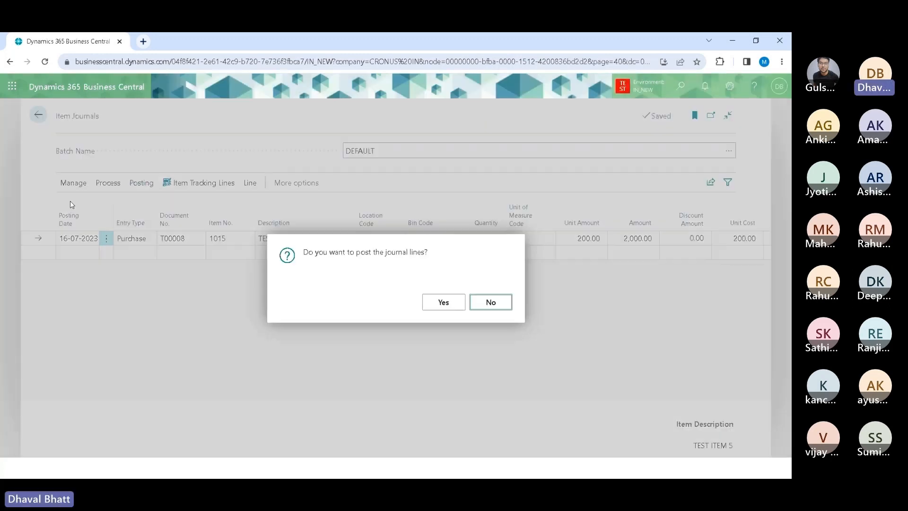
pyautogui.click(451, 301)
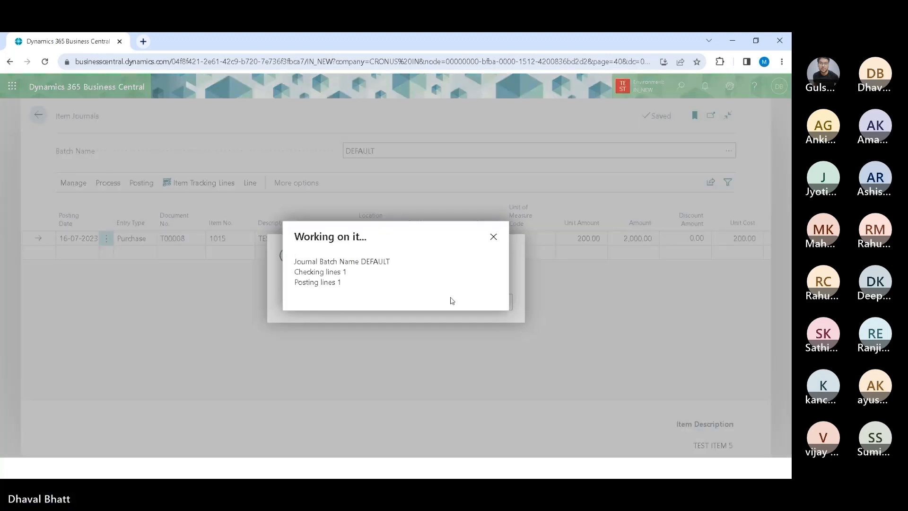
pyautogui.click(488, 303)
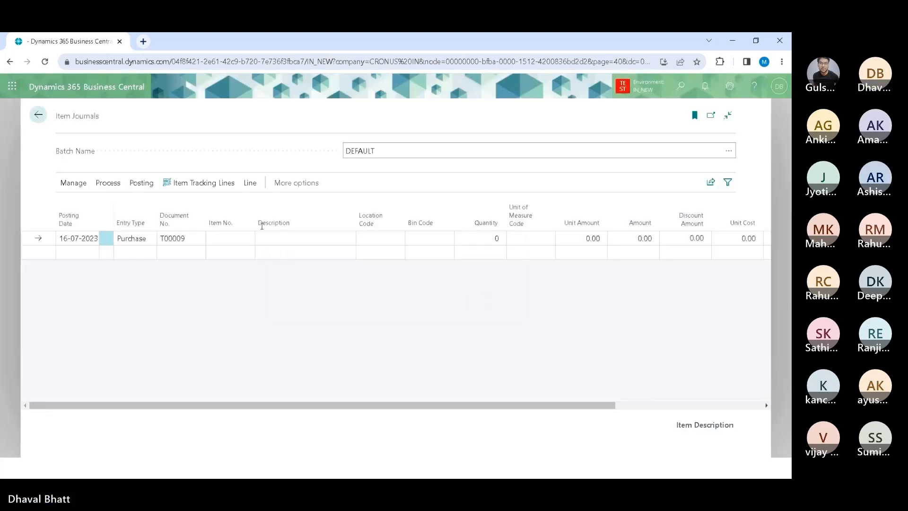
# Step: Return to the item reclassification journal line for item 1015 and set document number TEST006 and quantity 10
pyautogui.click(39, 117)
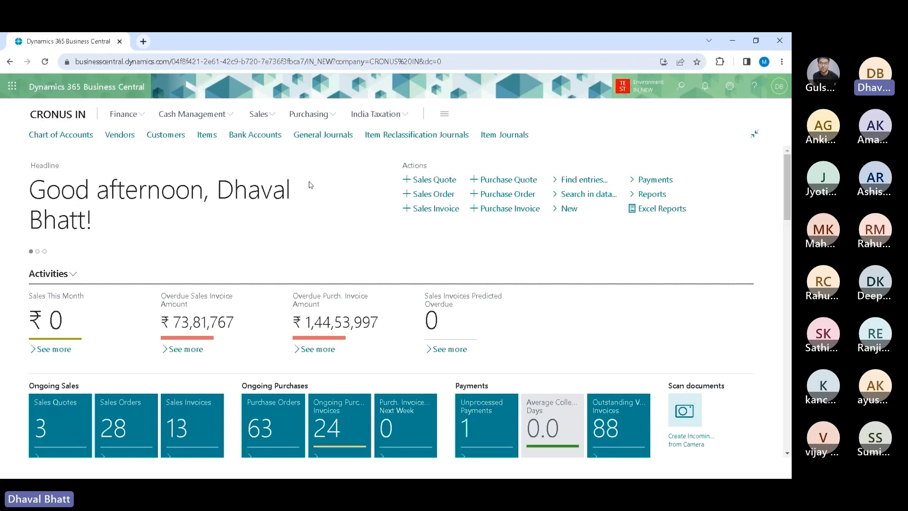
pyautogui.click(401, 135)
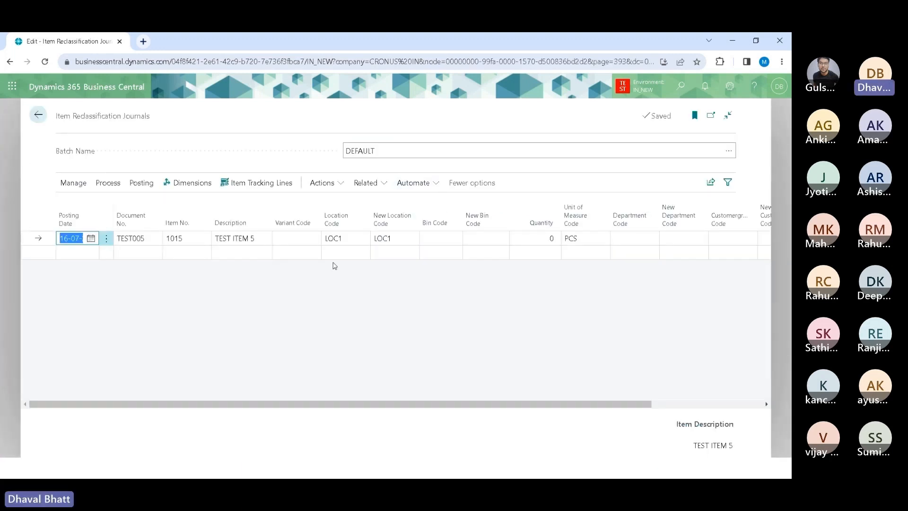
pyautogui.click(189, 237)
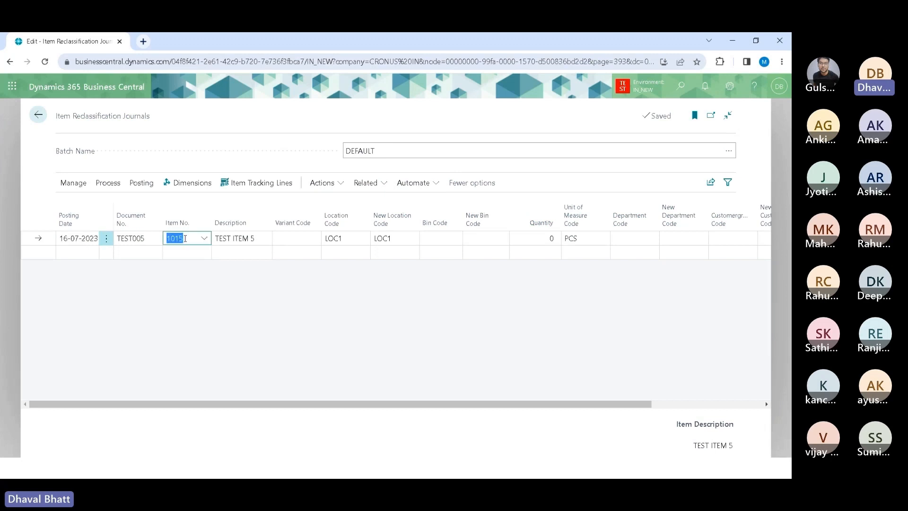
pyautogui.click(354, 240)
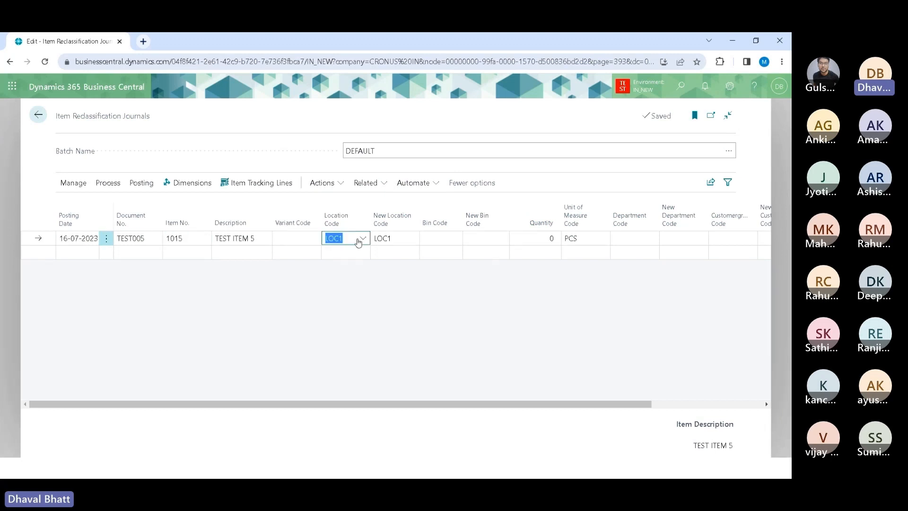
pyautogui.click(404, 239)
pyautogui.click(528, 236)
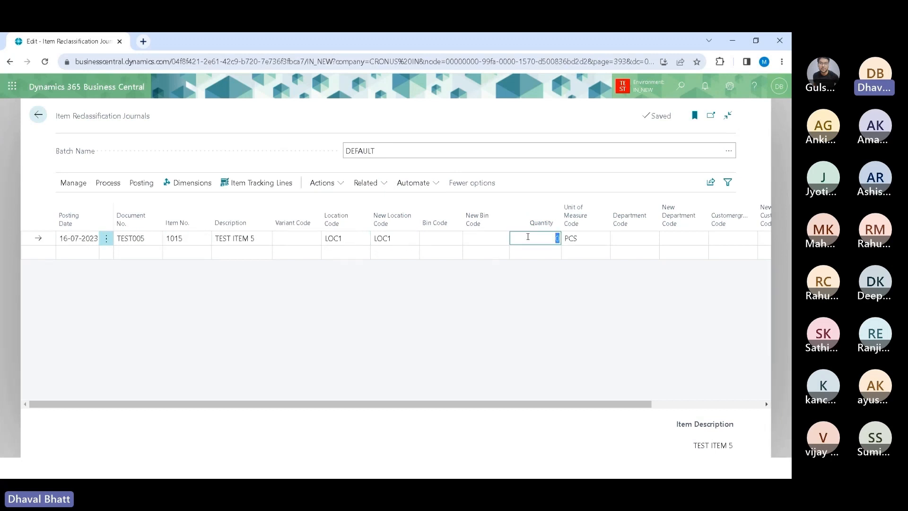
pyautogui.click(147, 239)
pyautogui.click(147, 239)
pyautogui.write('6')
pyautogui.press('Tab')
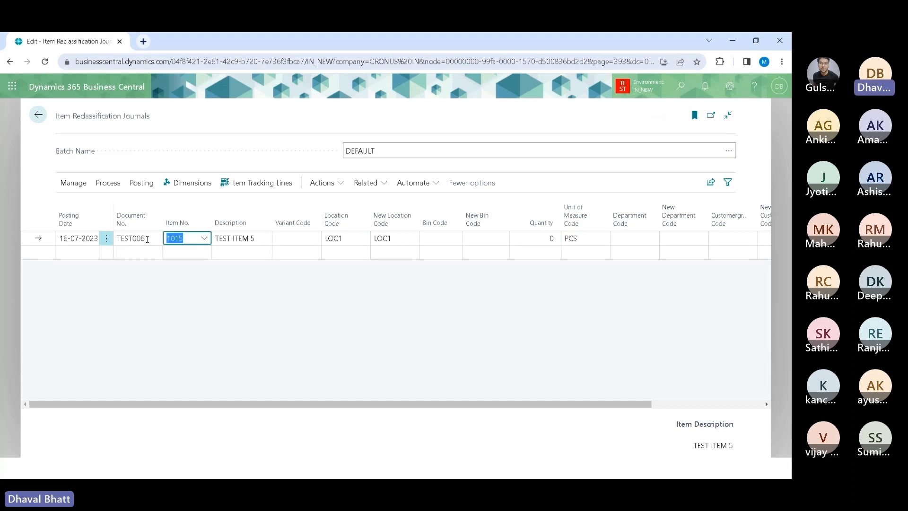
pyautogui.click(539, 240)
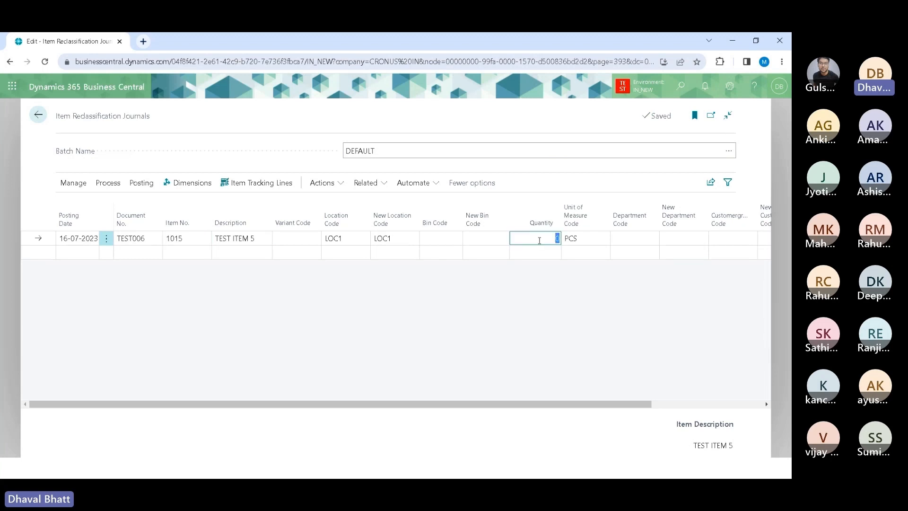
pyautogui.write('10')
pyautogui.press('Tab')
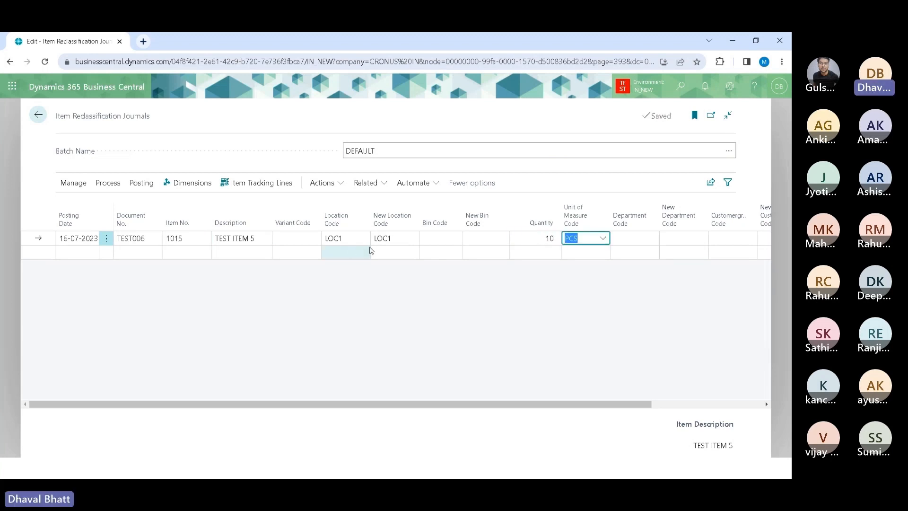
# Step: Open the line's item tracking and select lot LOT003 from the lot list
pyautogui.press('alt')
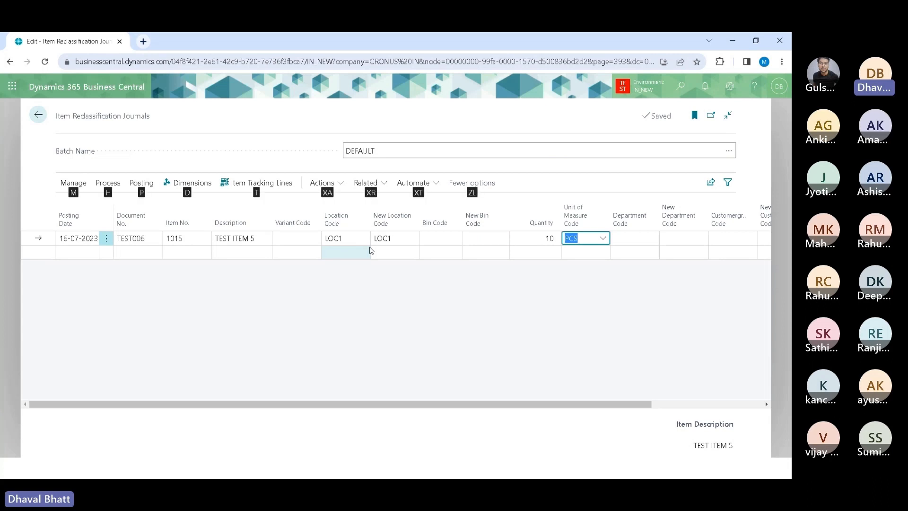
pyautogui.press('t')
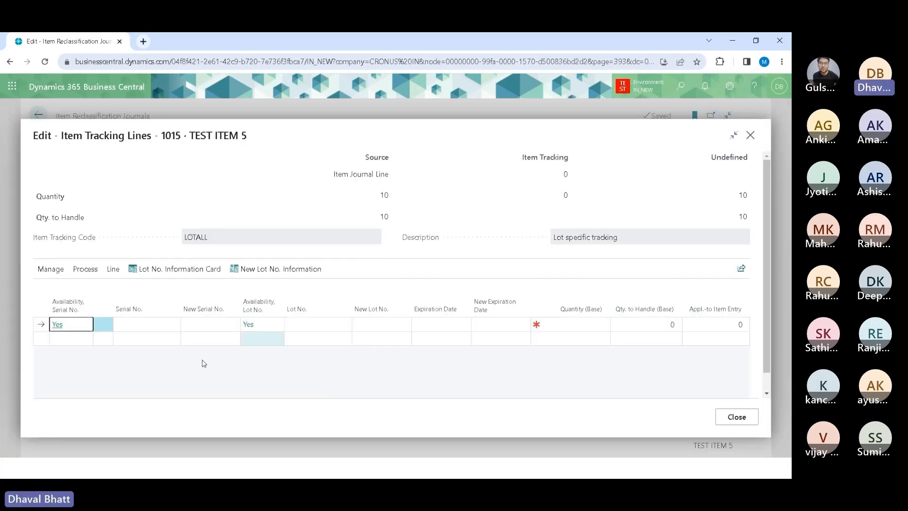
pyautogui.click(312, 326)
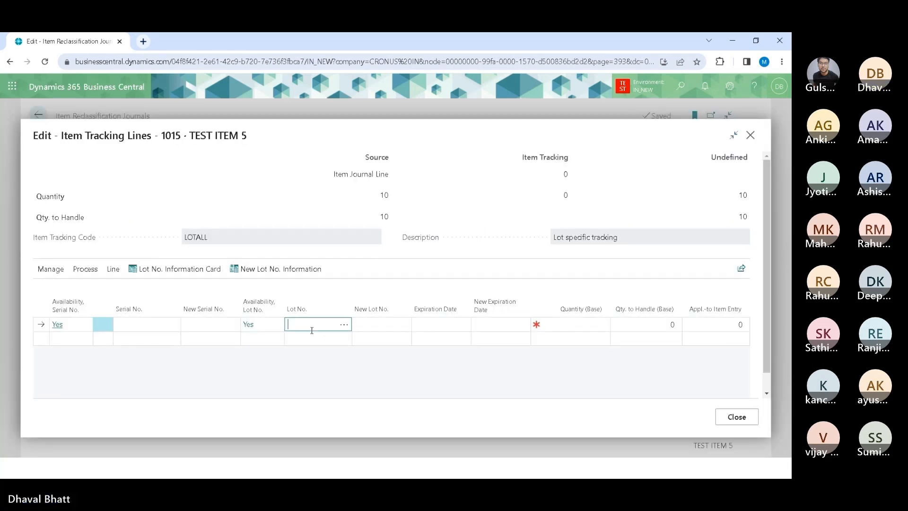
pyautogui.click(344, 324)
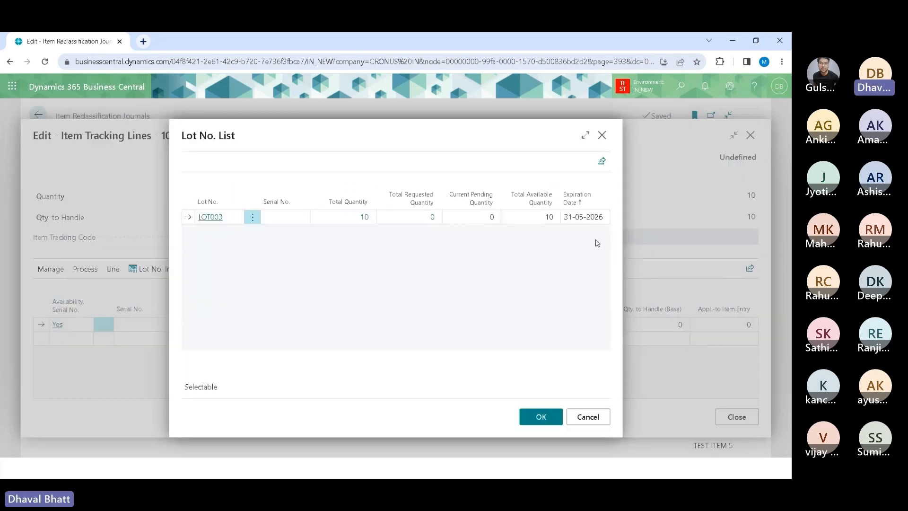
pyautogui.click(216, 217)
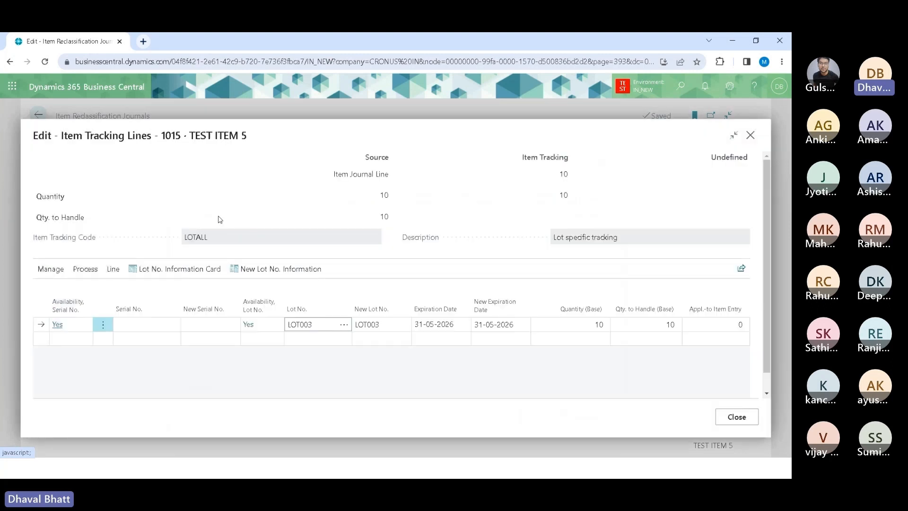
pyautogui.click(390, 325)
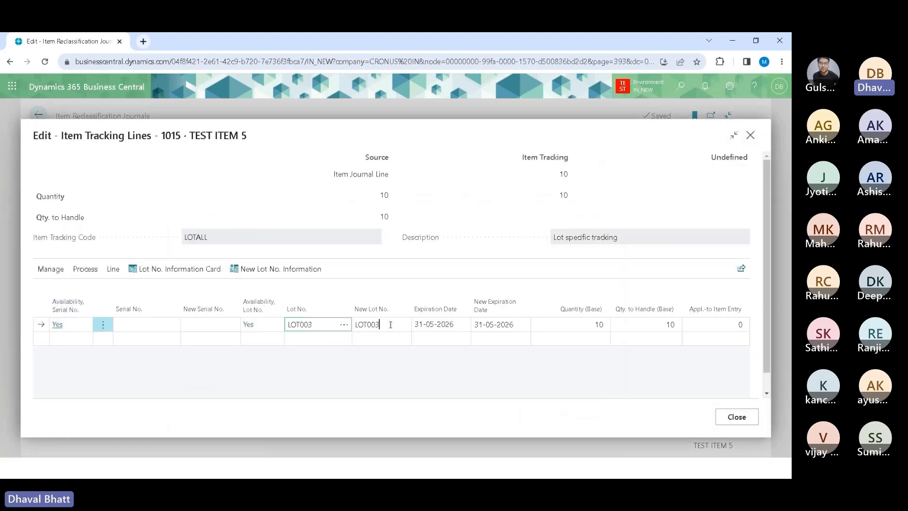
pyautogui.doubleClick(391, 325)
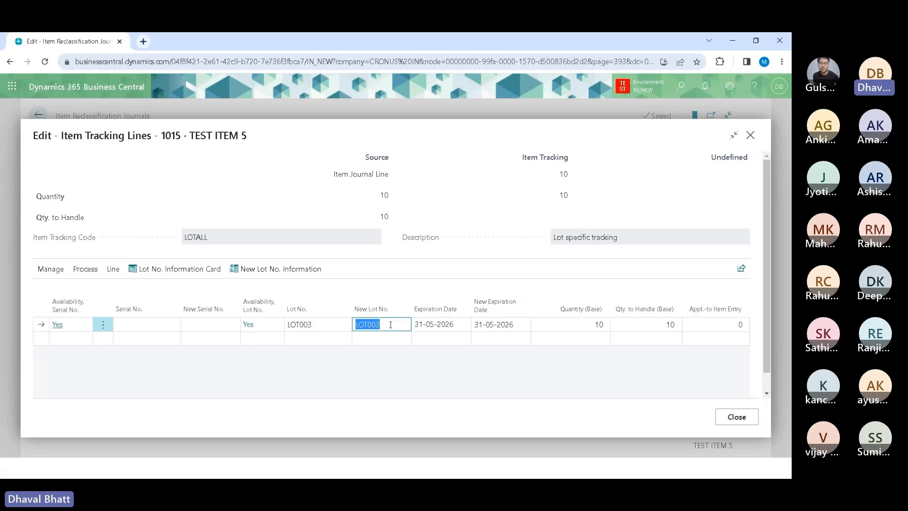
pyautogui.click(447, 370)
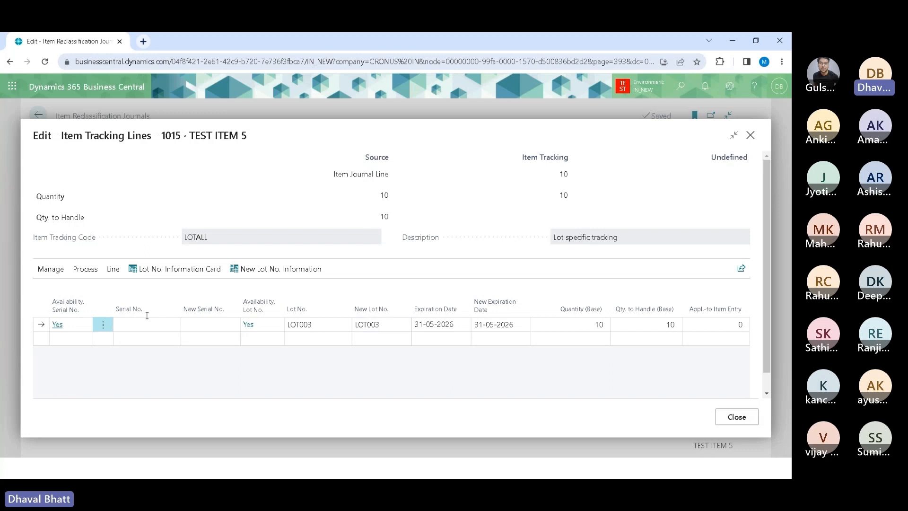
# Step: Create new lot information for LOT003 by copying the information from LOT001, confirming the overwrite
pyautogui.click(182, 270)
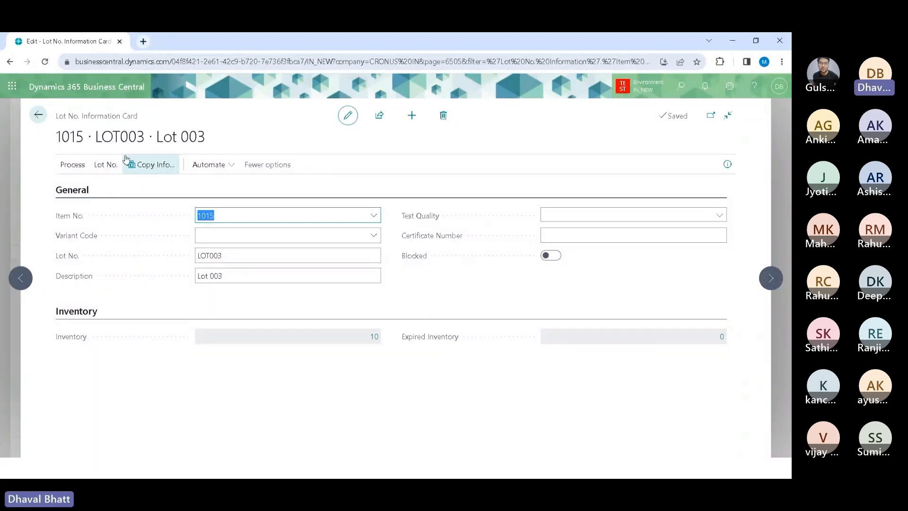
pyautogui.click(37, 116)
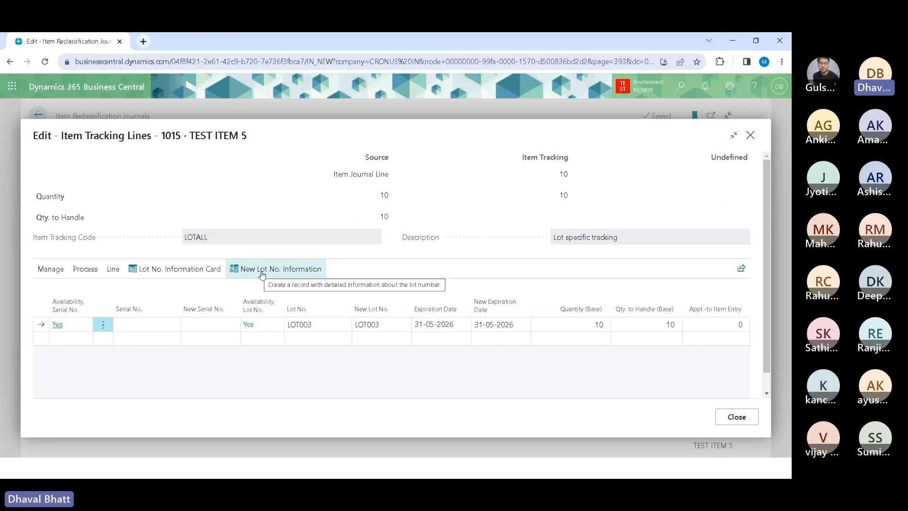
pyautogui.click(262, 269)
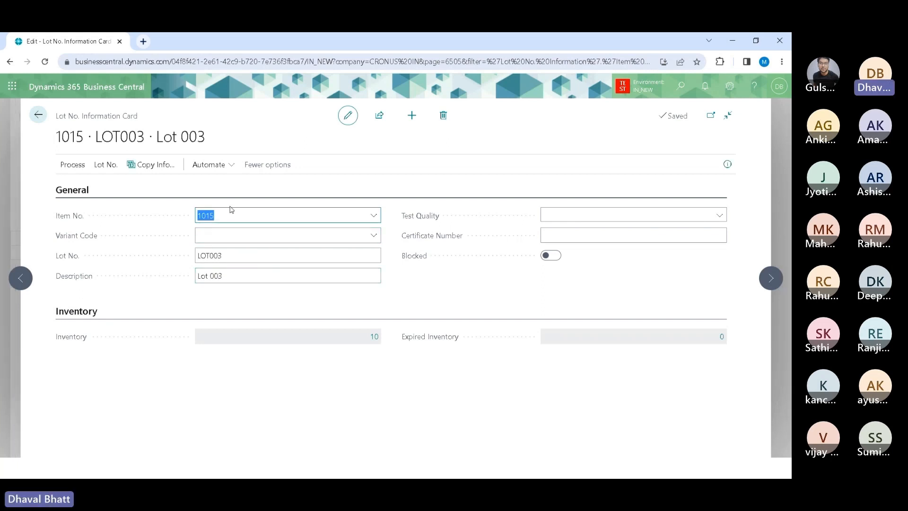
pyautogui.click(154, 169)
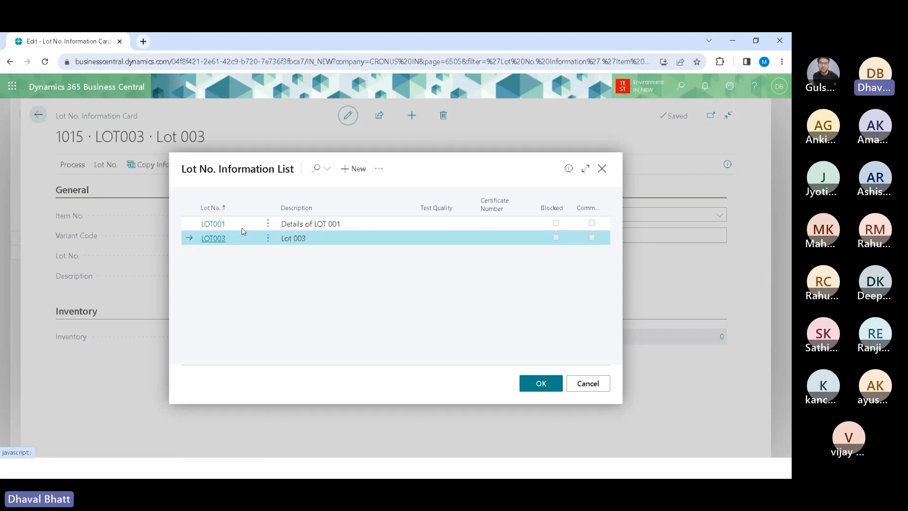
pyautogui.click(218, 226)
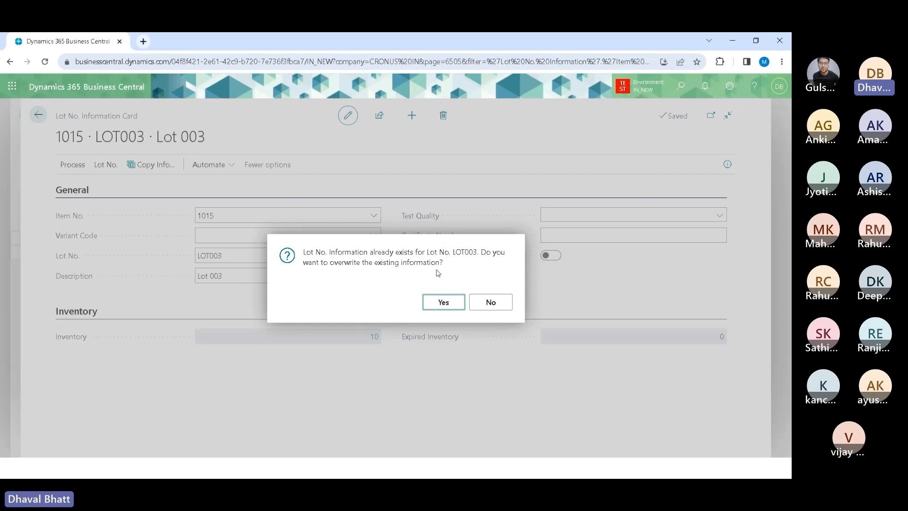
pyautogui.click(447, 305)
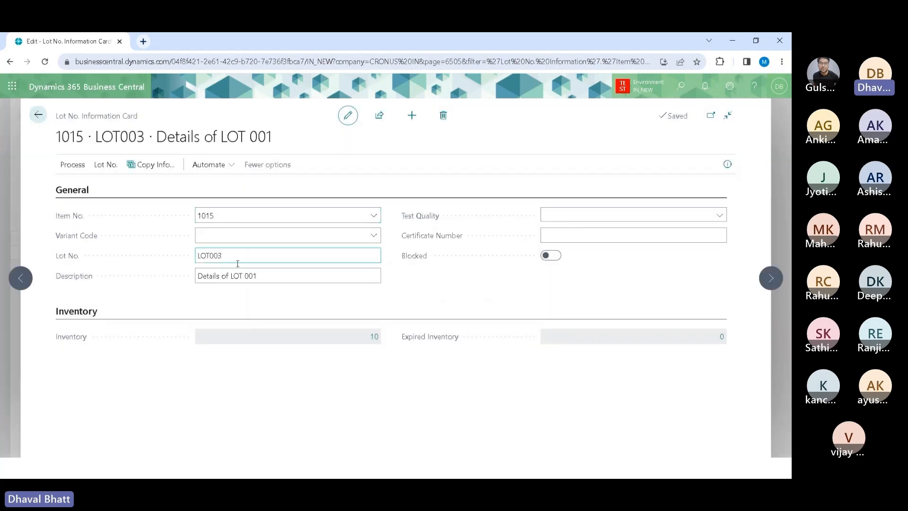
# Step: Change the lot description to Details of LOT 003, then close the lot card and the item tracking lines
pyautogui.click(264, 275)
pyautogui.click(265, 275)
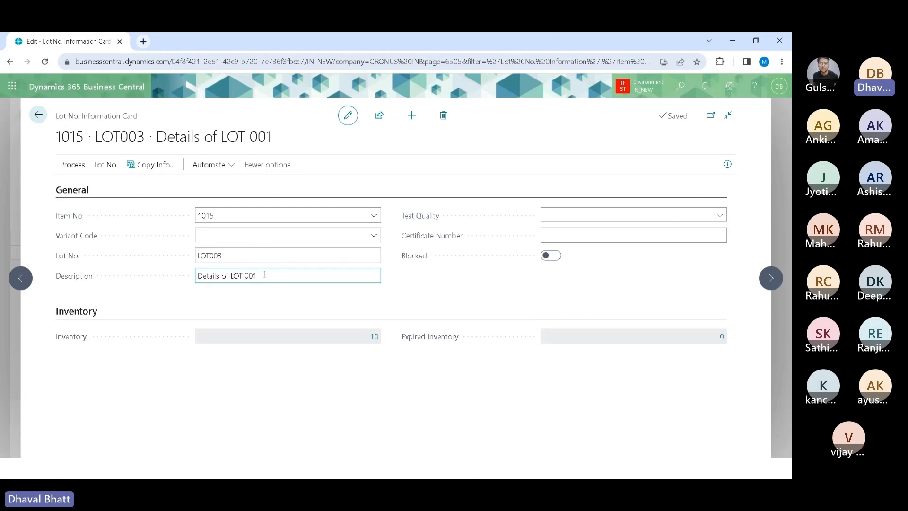
pyautogui.press('BackSpace')
pyautogui.press('BackSpace')
pyautogui.write('03')
pyautogui.press('Tab')
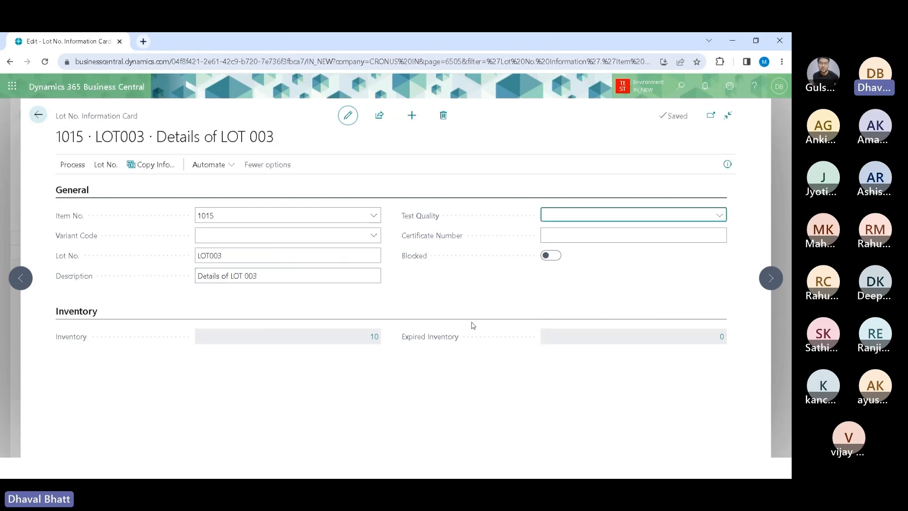
pyautogui.click(41, 120)
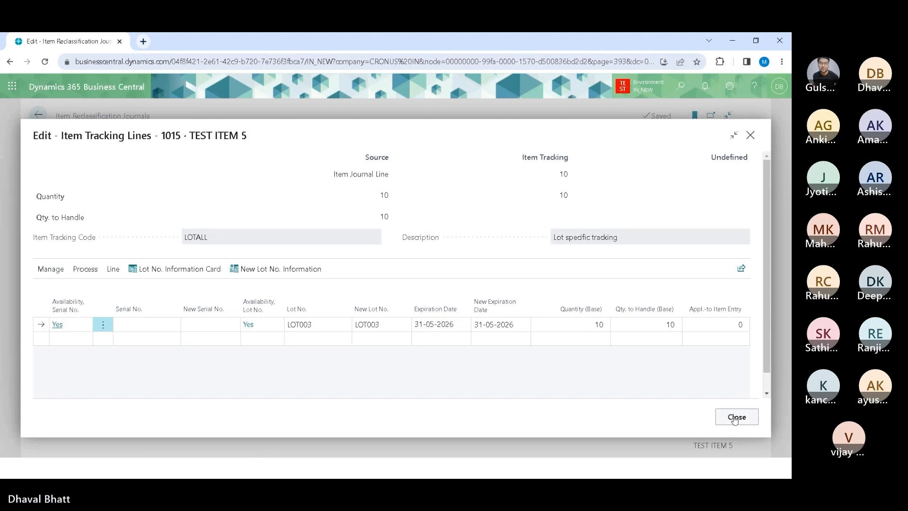
pyautogui.click(735, 417)
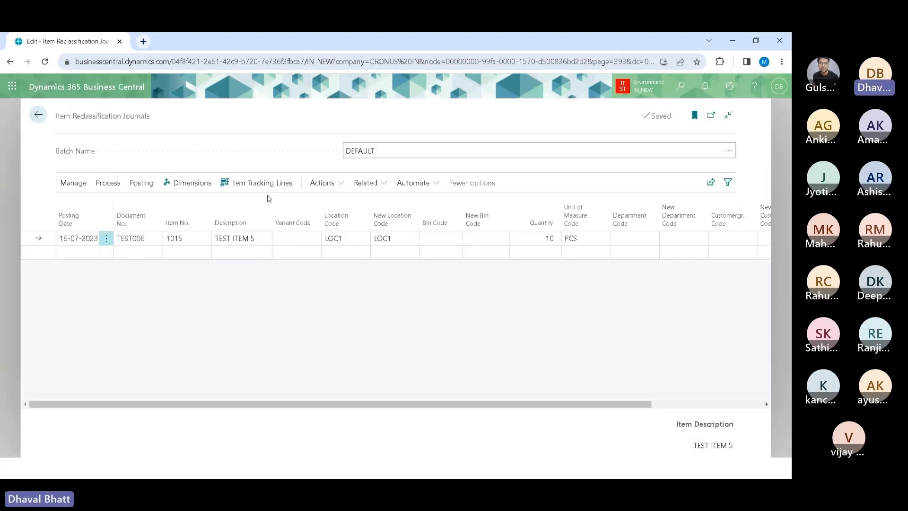
# Step: Try to post the reclassification journal line
pyautogui.click(140, 183)
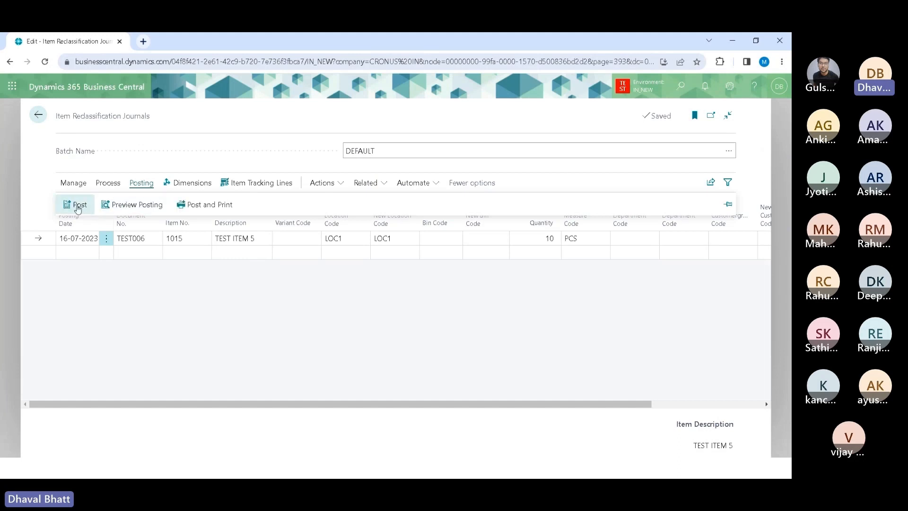
pyautogui.click(78, 205)
pyautogui.click(435, 304)
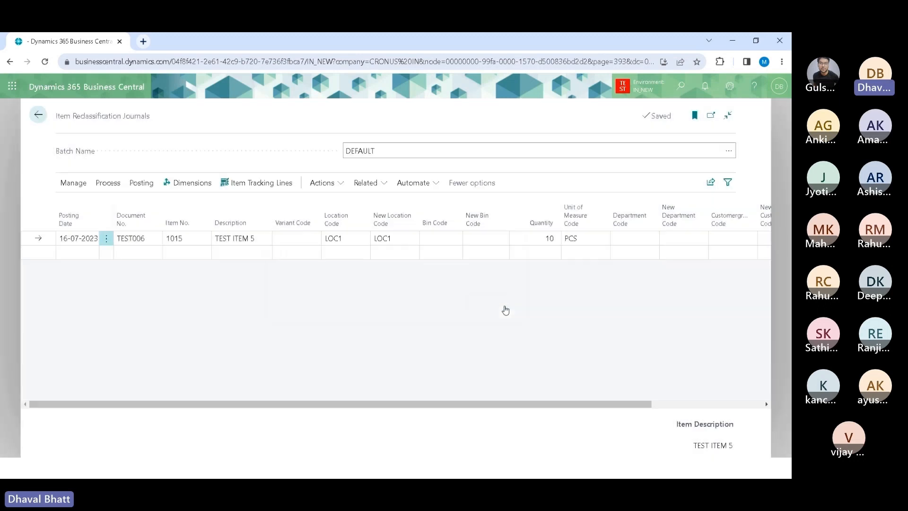
pyautogui.click(503, 307)
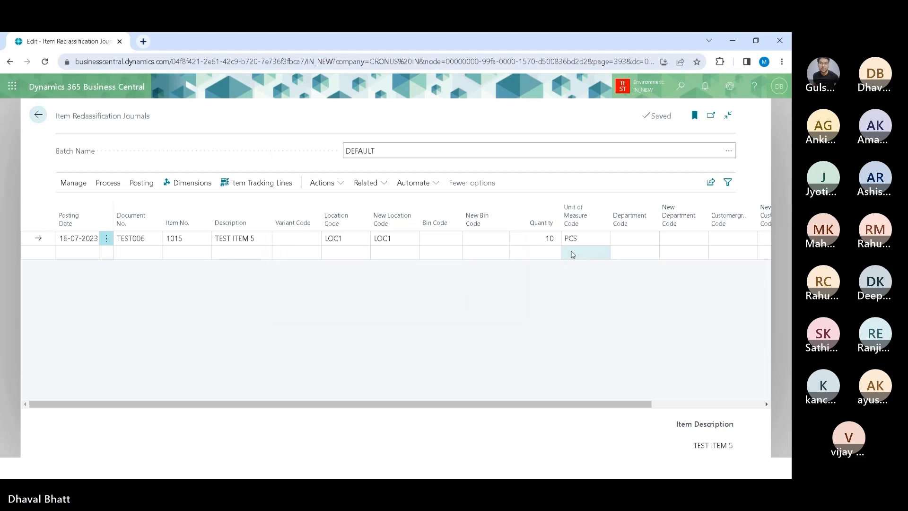
# Step: Reopen the line's item tracking and reassign lot LOT003 with quantity 10 to handle
pyautogui.click(544, 238)
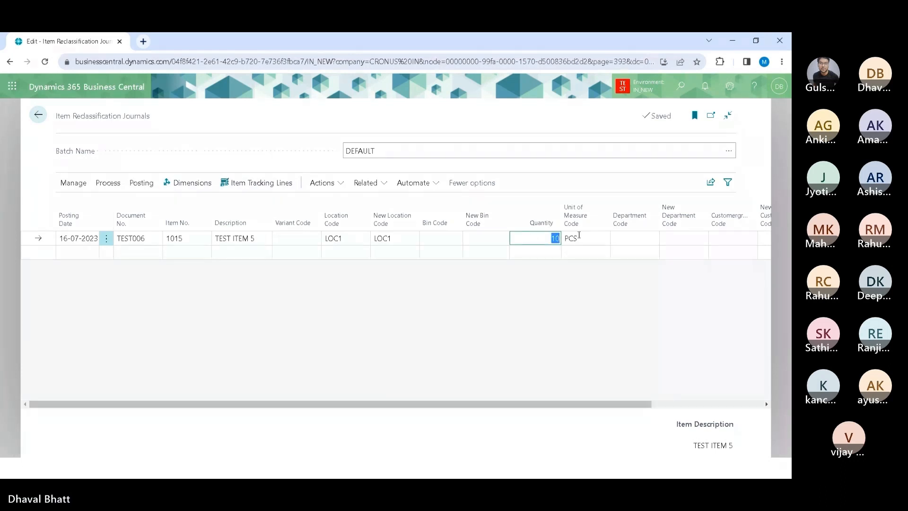
pyautogui.click(476, 403)
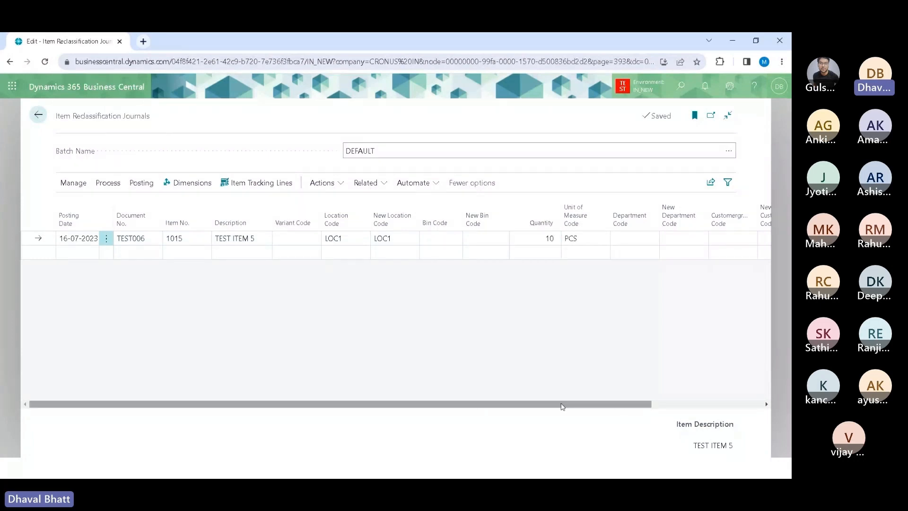
pyautogui.moveTo(615, 404); pyautogui.dragTo(374, 402)
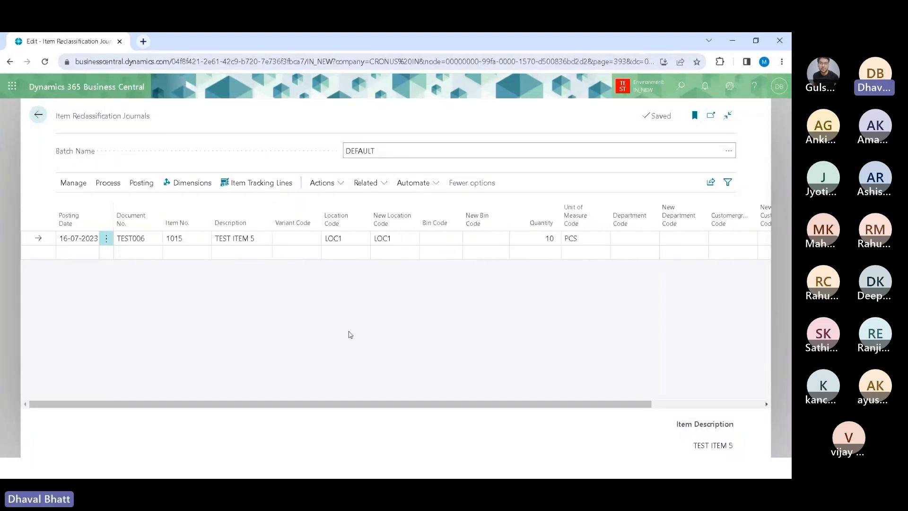
pyautogui.click(260, 188)
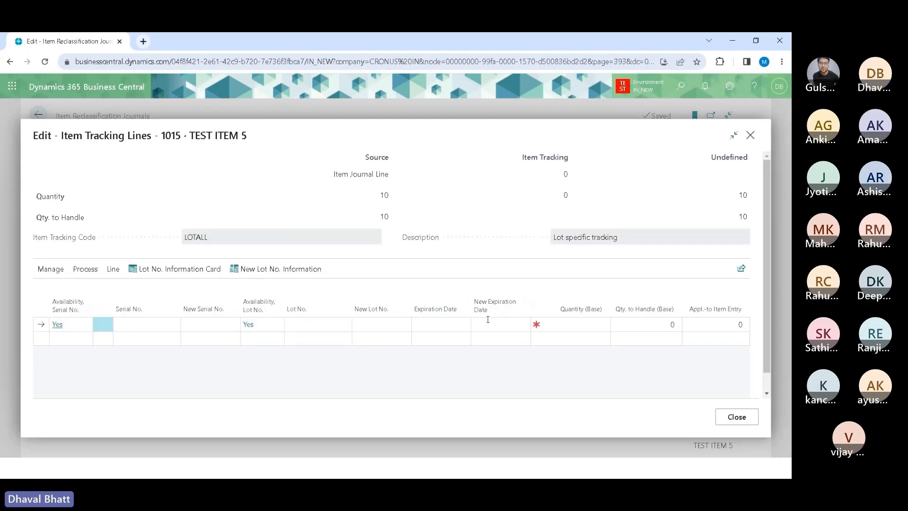
pyautogui.click(299, 324)
pyautogui.click(344, 324)
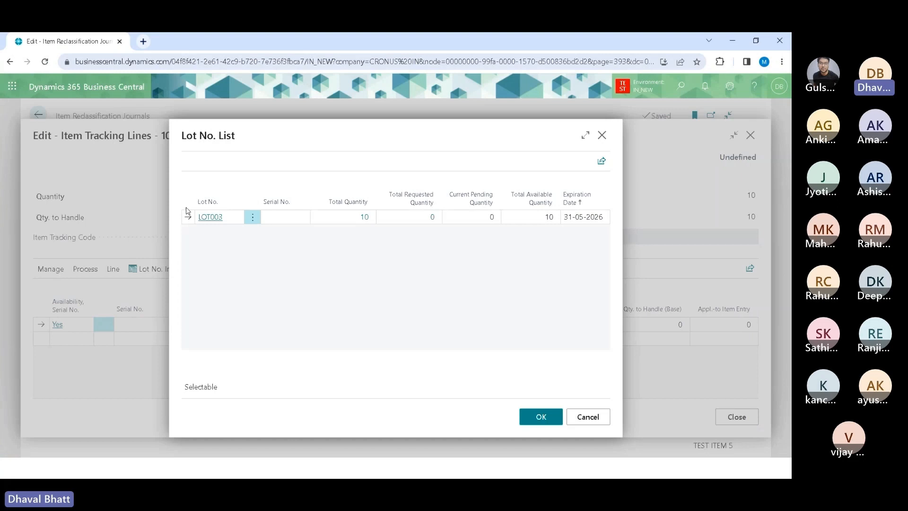
pyautogui.click(208, 218)
pyautogui.click(550, 325)
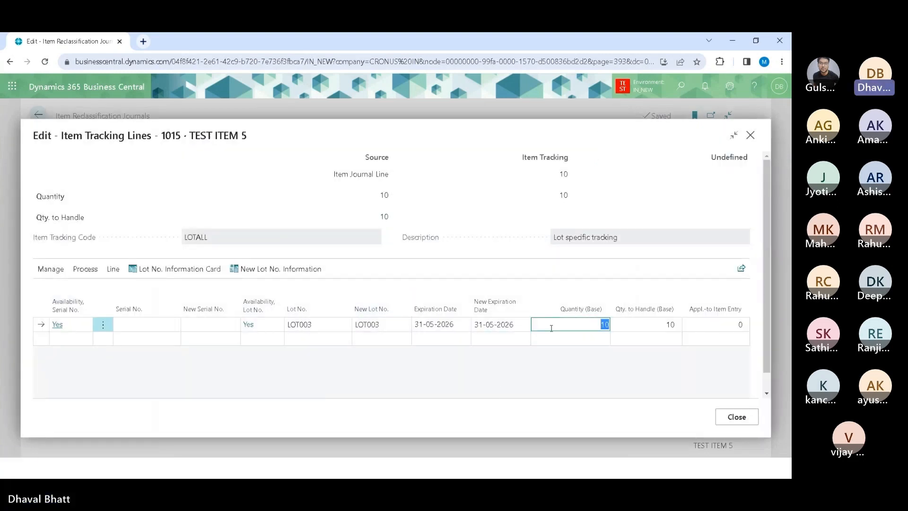
pyautogui.click(638, 324)
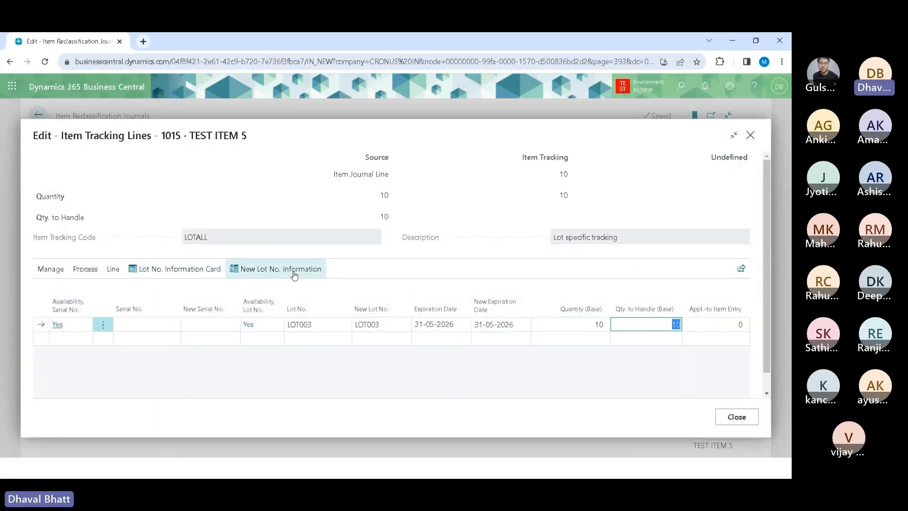
# Step: Open the lot information card for LOT003 from the tracking lines, then close it and the item tracking lines
pyautogui.click(177, 270)
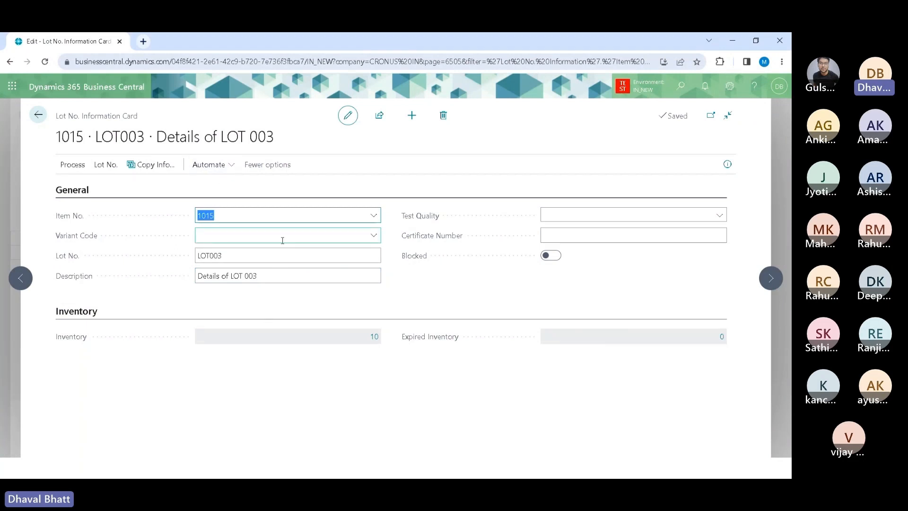
pyautogui.click(38, 114)
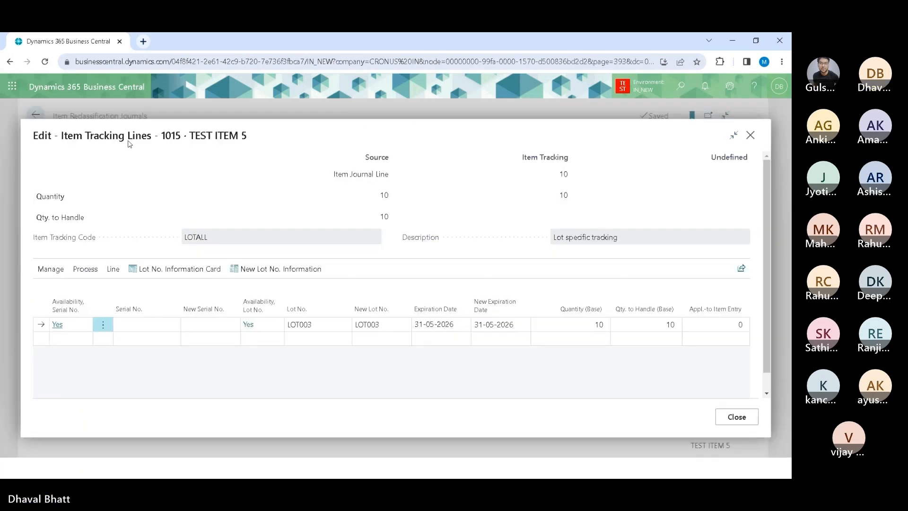
pyautogui.click(736, 416)
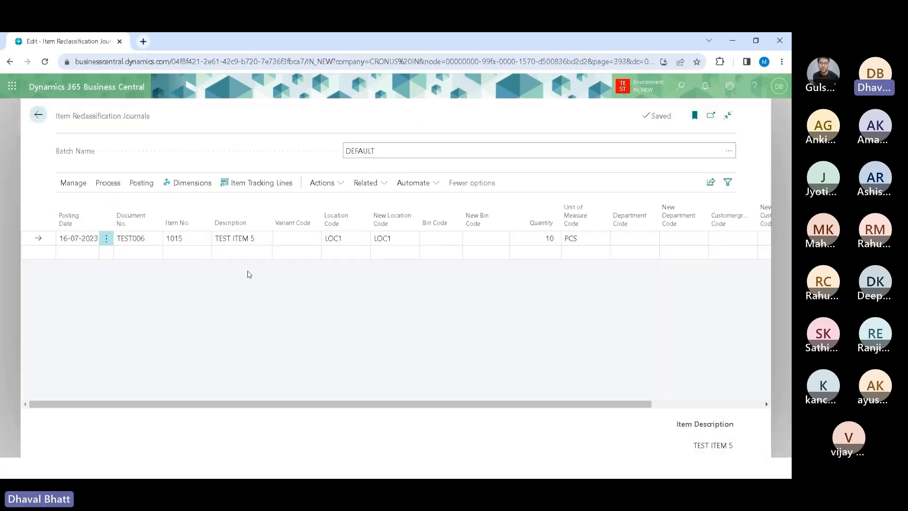
# Step: Try again to post the reclassification journal and acknowledge the message
pyautogui.click(141, 185)
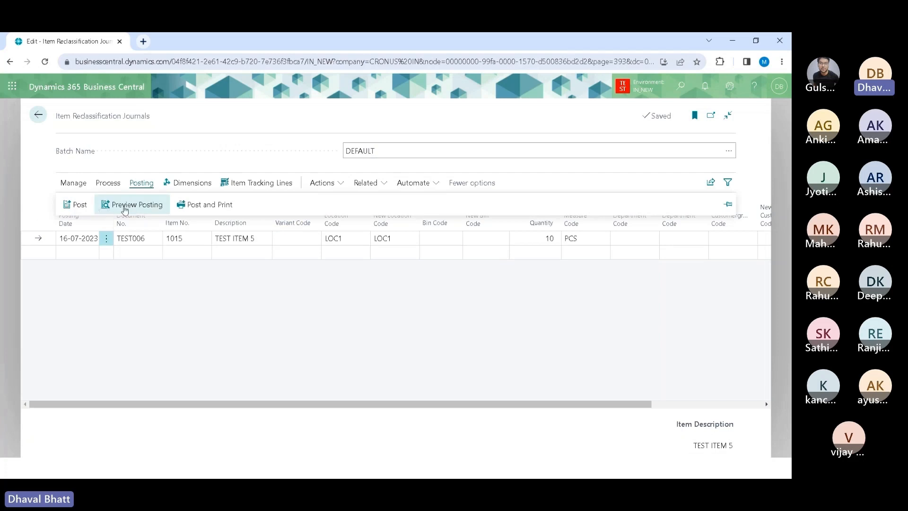
pyautogui.click(71, 203)
pyautogui.click(447, 305)
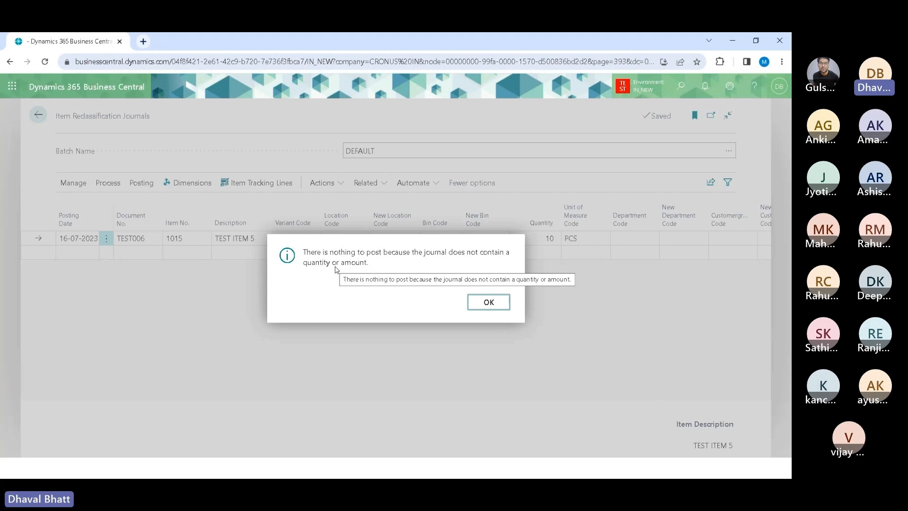
pyautogui.click(496, 304)
# Step: Open the item ledger entries for item 1015 TEST ITEM 5 and review their location and lot columns
pyautogui.click(38, 115)
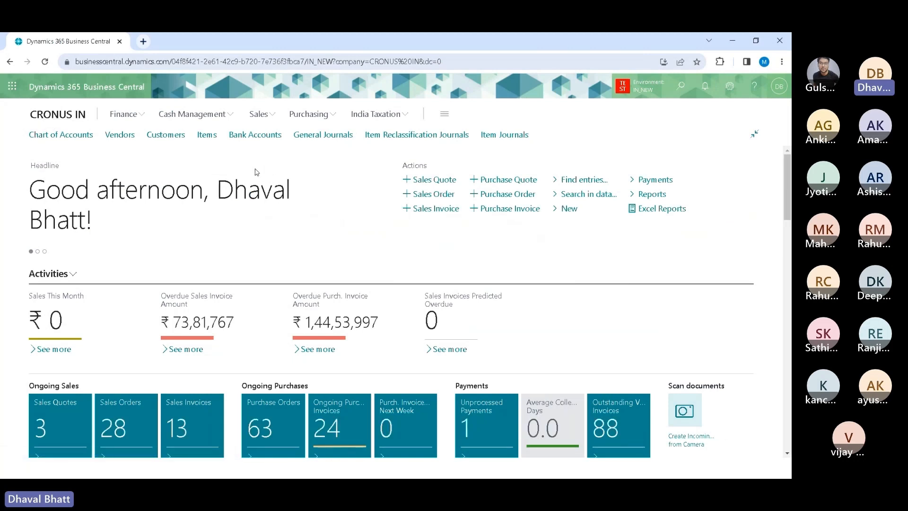
pyautogui.click(211, 137)
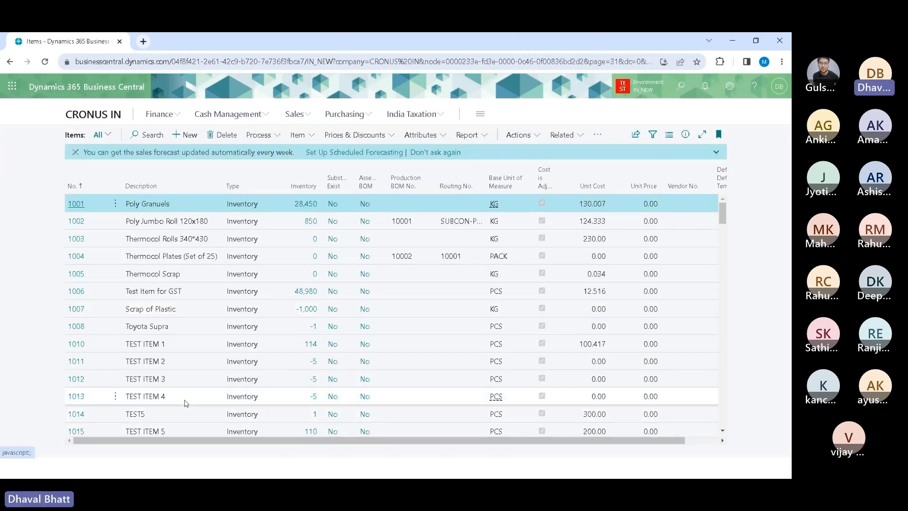
pyautogui.click(310, 431)
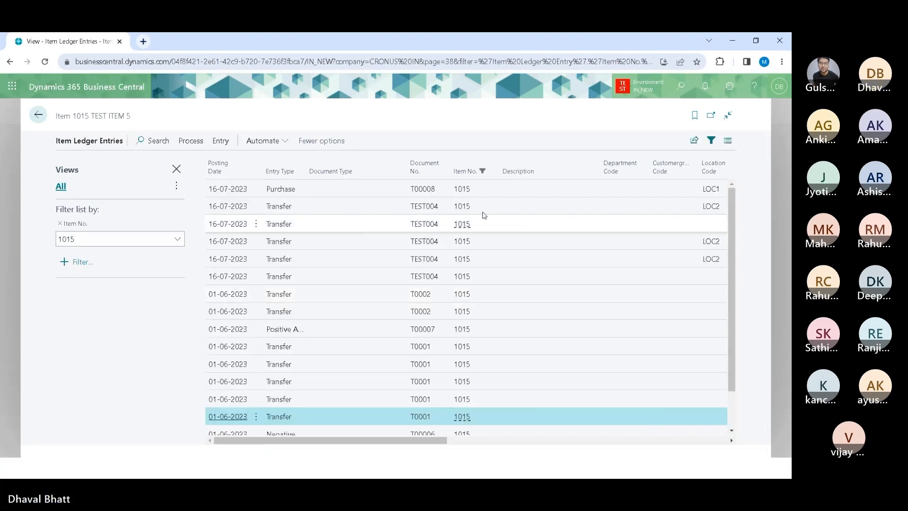
pyautogui.click(496, 194)
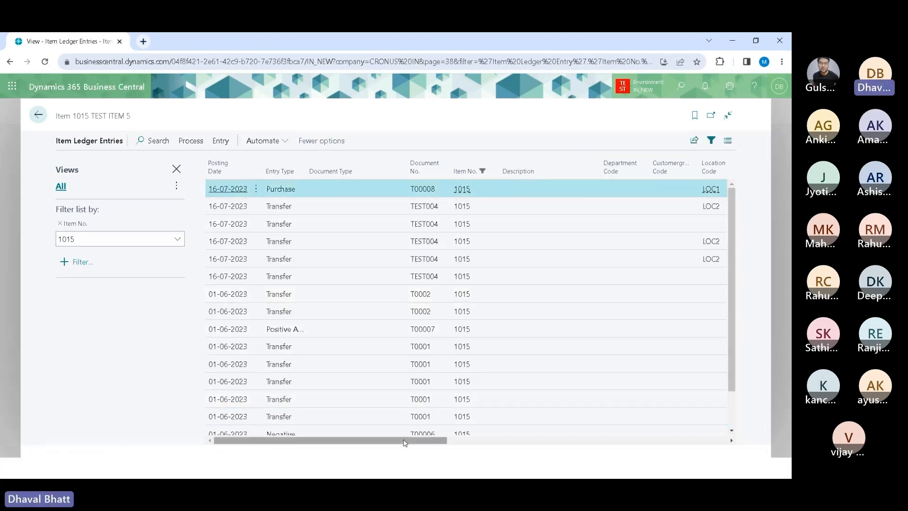
pyautogui.moveTo(403, 441); pyautogui.dragTo(525, 443)
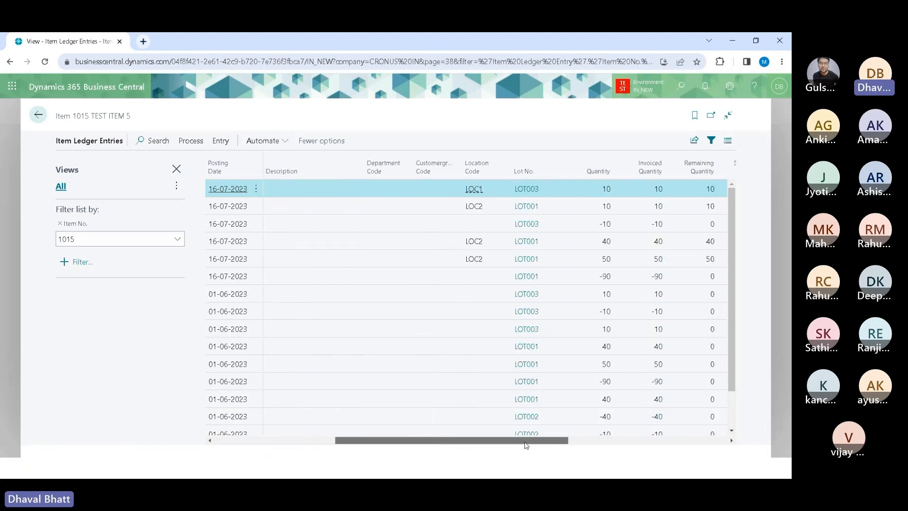
# Step: Open the lot information for LOT003 from the first ledger entry, close it, and hide the filter pane
pyautogui.click(533, 190)
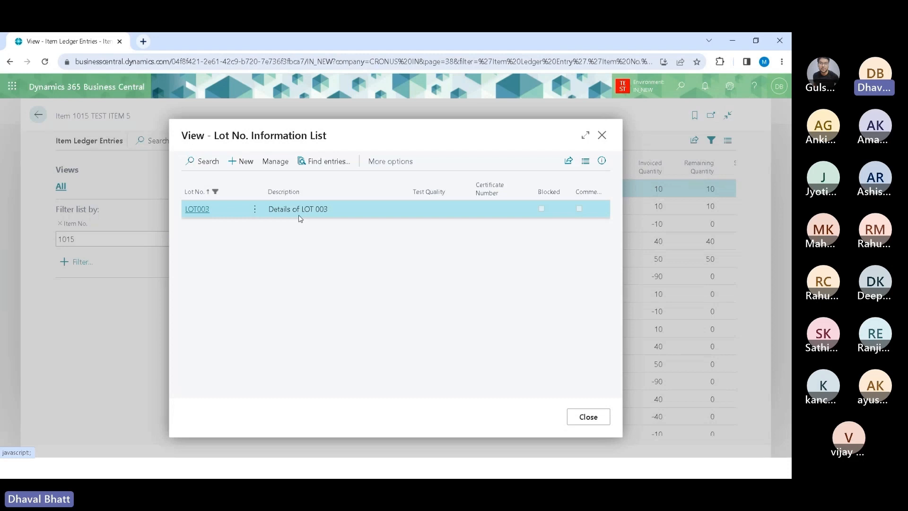
pyautogui.click(587, 416)
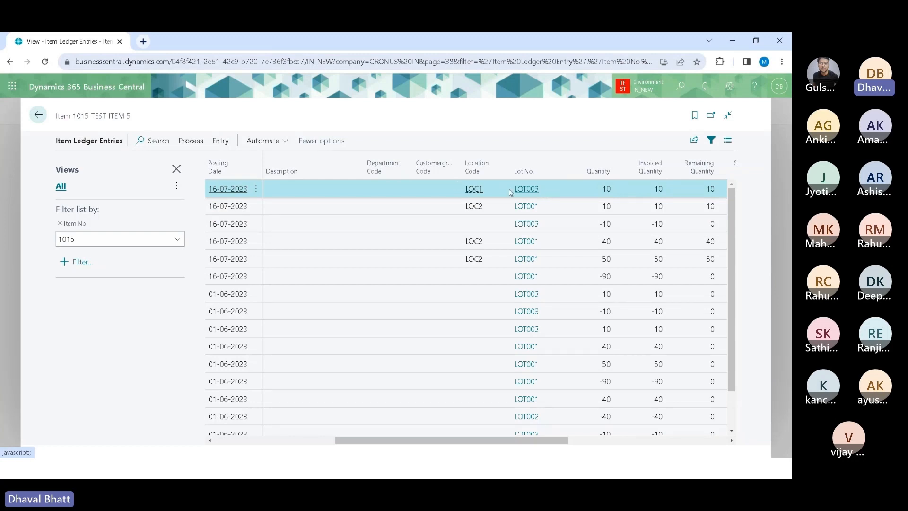
pyautogui.click(176, 169)
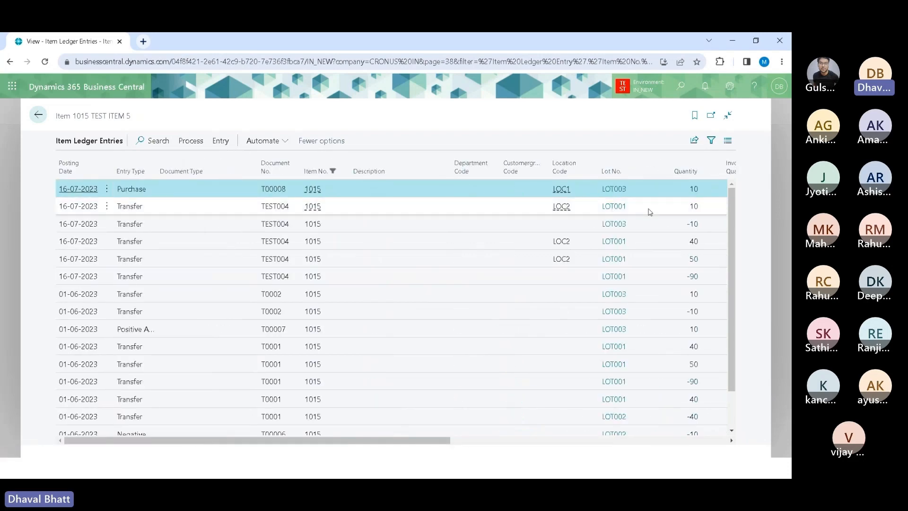
# Step: Return to the item list and switch to the presentation slides
pyautogui.click(39, 115)
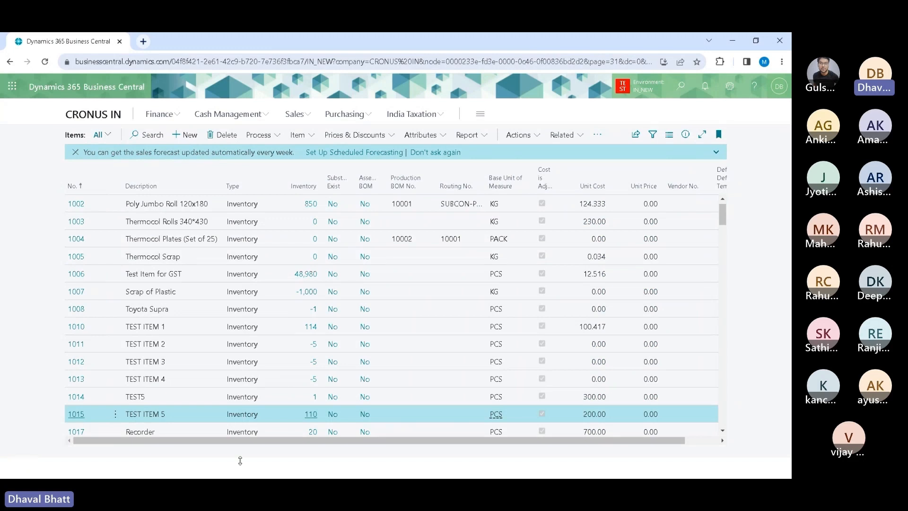
pyautogui.hotkey('alt', 'Tab')
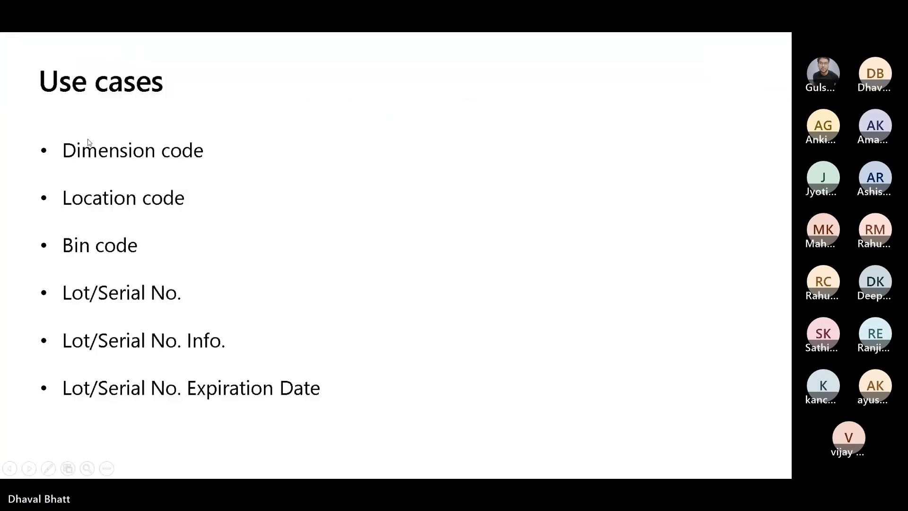
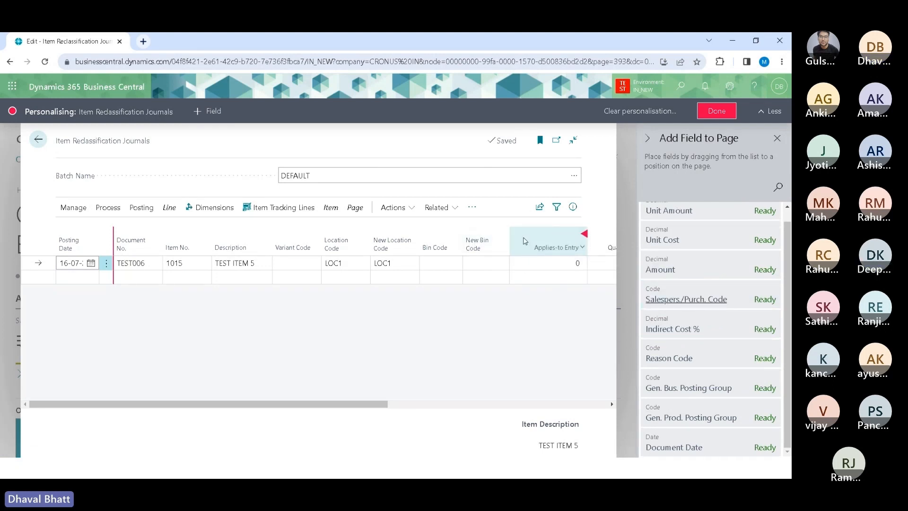
# Step: Finish personalising the reclassification journal page and check the variant code options on the TEST006 line
pyautogui.click(716, 110)
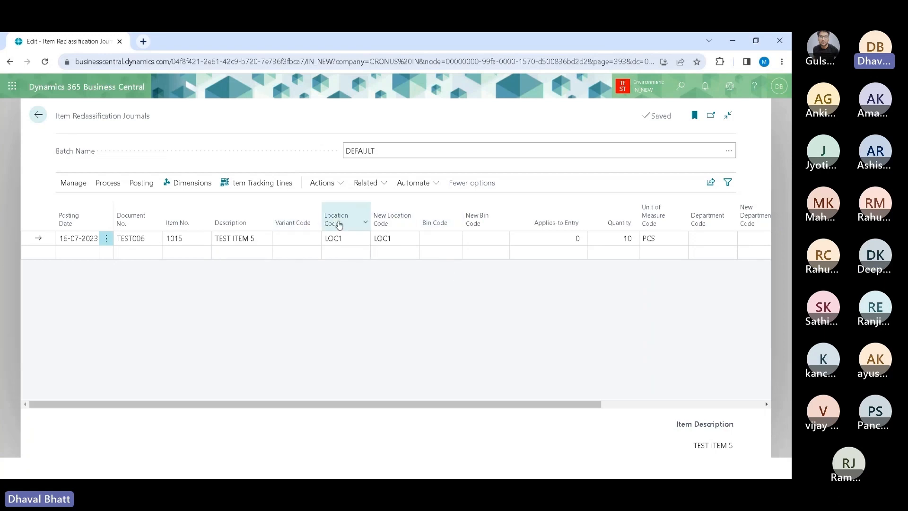
pyautogui.moveTo(391, 222)
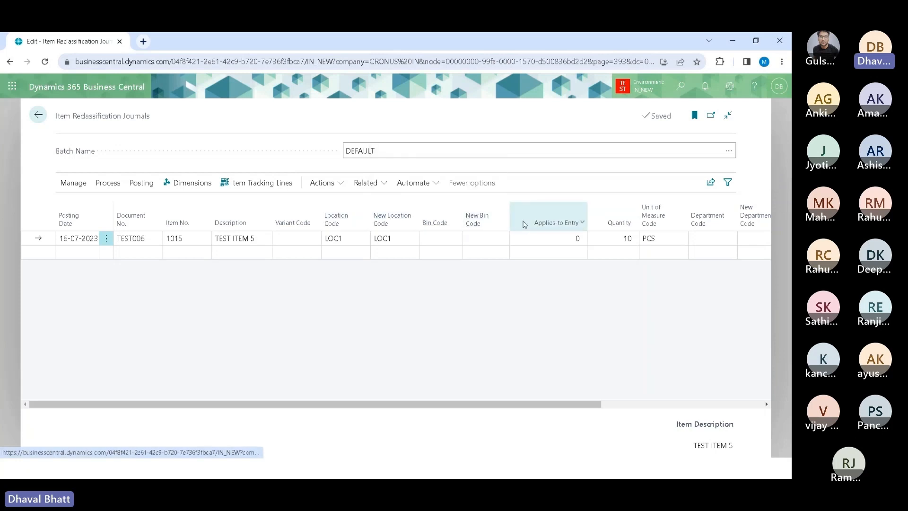
pyautogui.moveTo(524, 224)
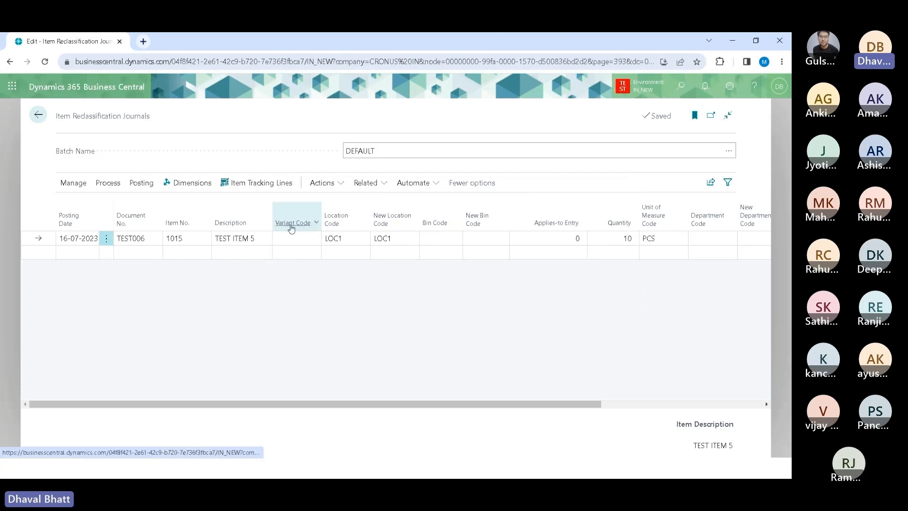
pyautogui.moveTo(292, 228)
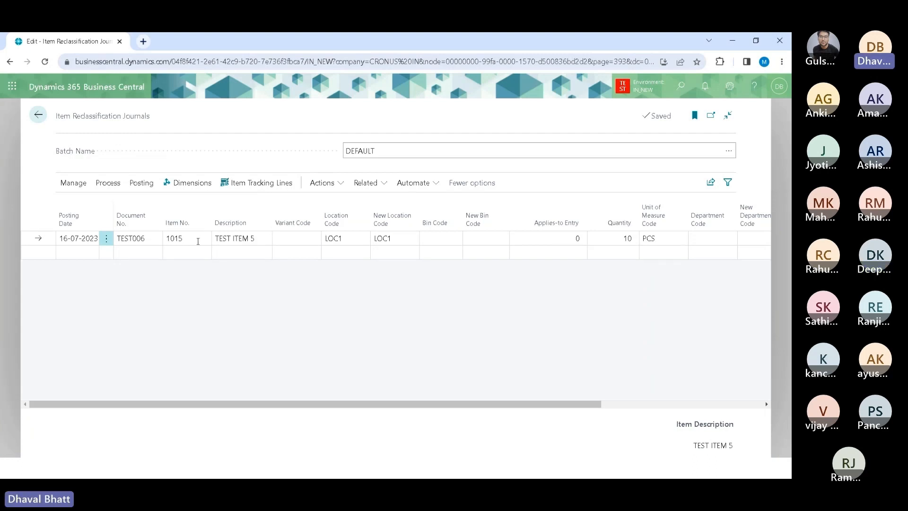
pyautogui.click(302, 242)
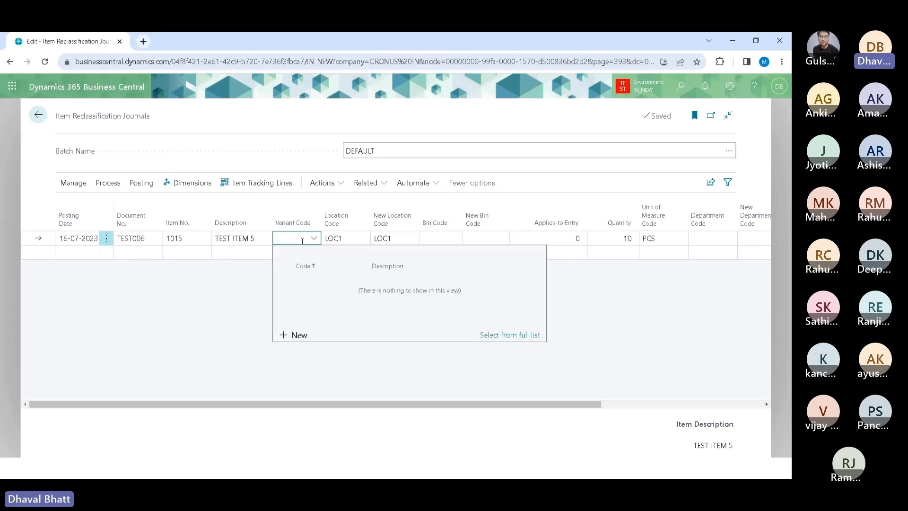
pyautogui.click(647, 332)
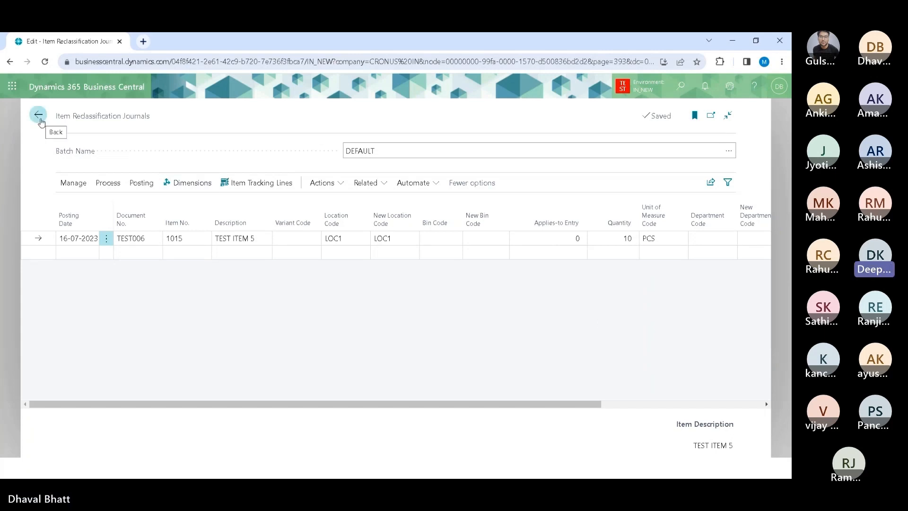
# Step: Go back to the home page, open Item Ledger Entries through search, and select the first TEST004 transfer entry
pyautogui.click(40, 118)
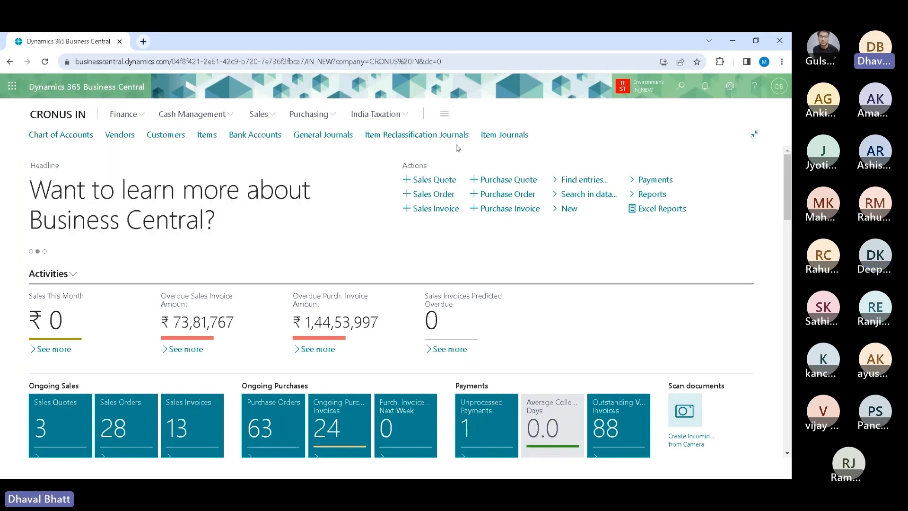
pyautogui.click(677, 87)
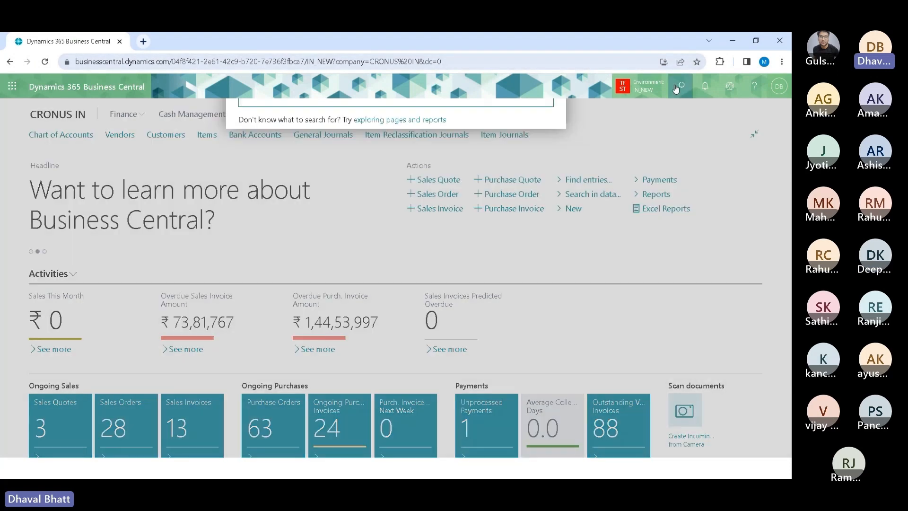
pyautogui.write('item led ent')
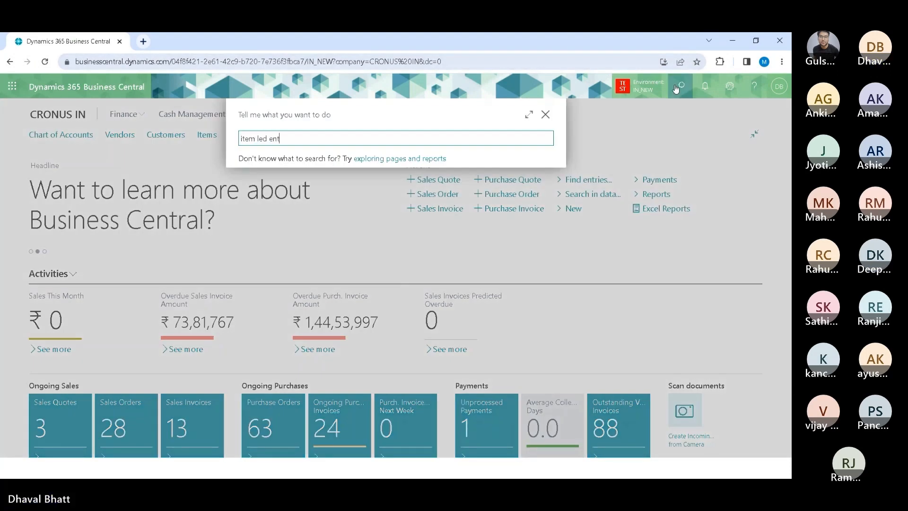
pyautogui.click(283, 185)
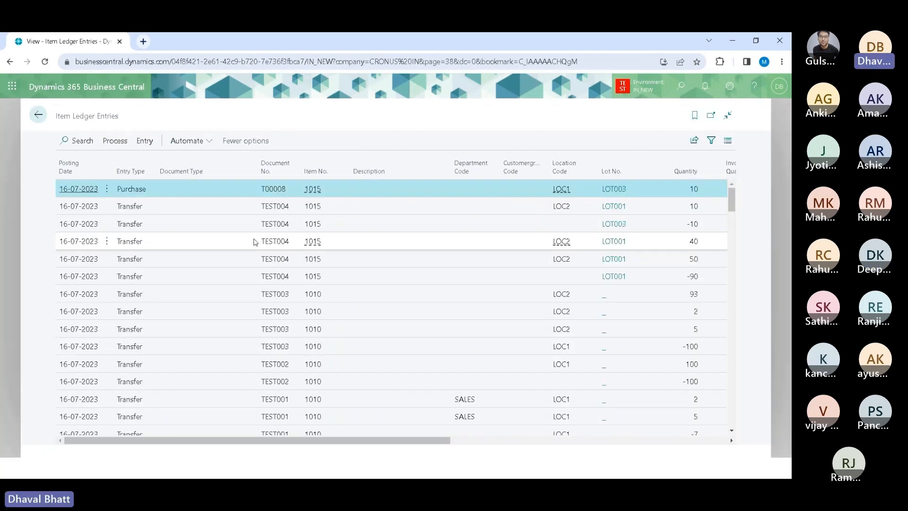
pyautogui.click(209, 214)
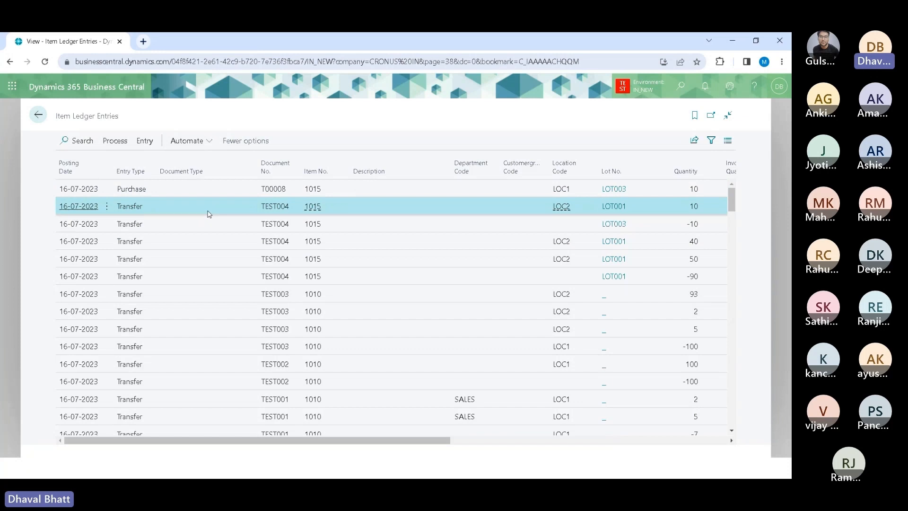